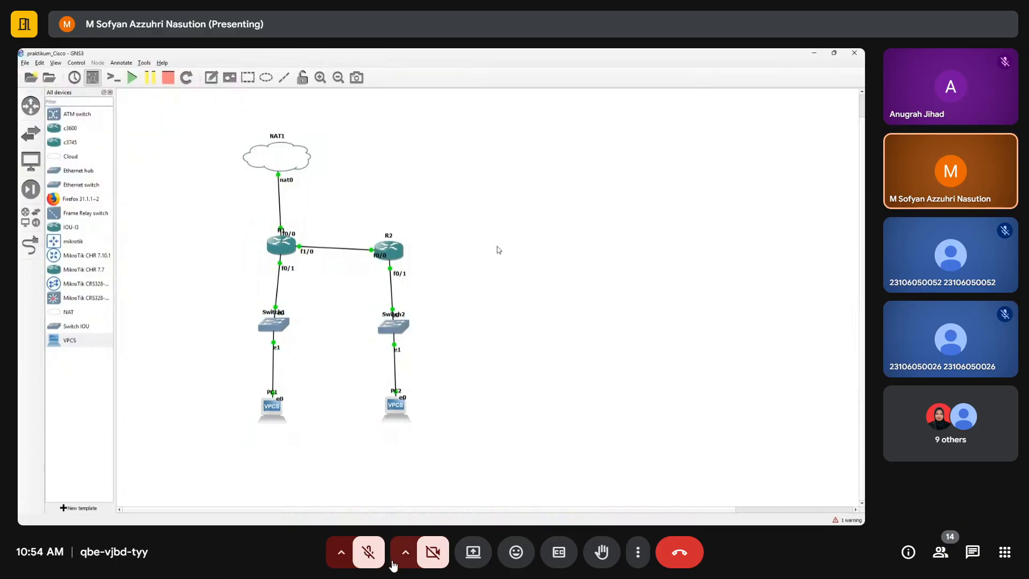
pyautogui.click(368, 558)
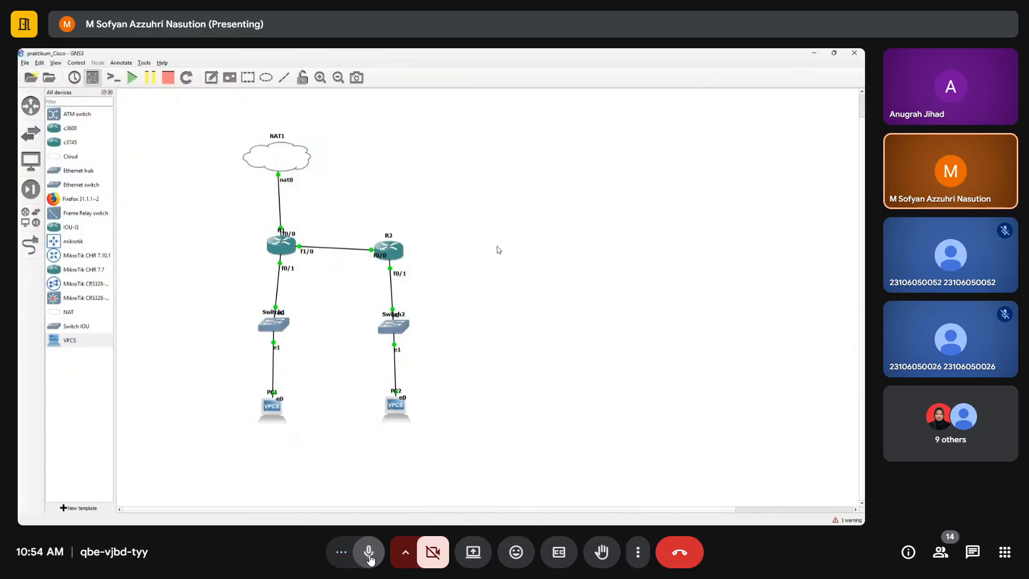
pyautogui.click(369, 557)
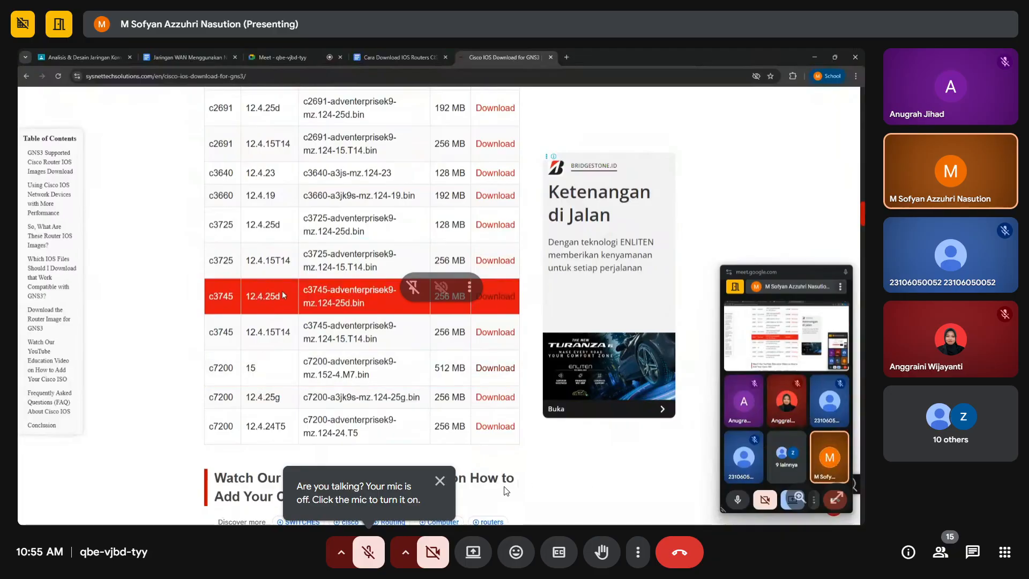
pyautogui.click(438, 481)
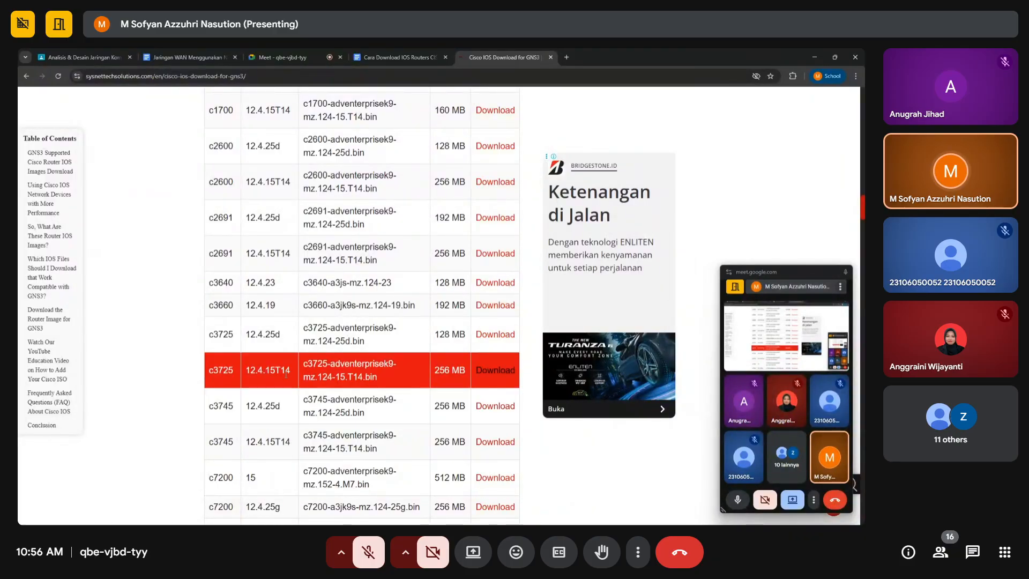
# - Compare the Cisco IOS download guide with the image download page and highlight the guide's GNS3 router template instructions
pyautogui.click(400, 54)
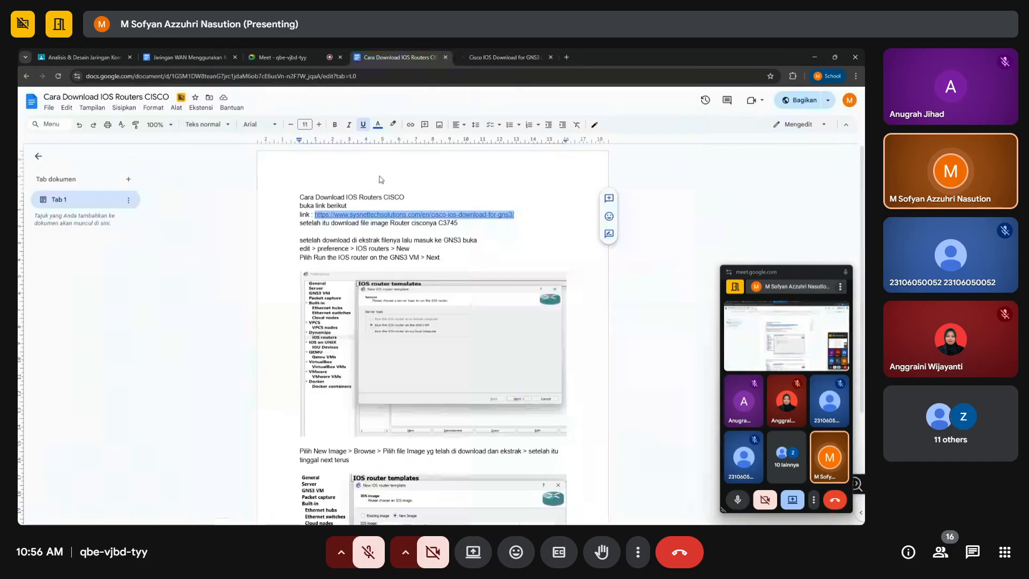
pyautogui.click(489, 56)
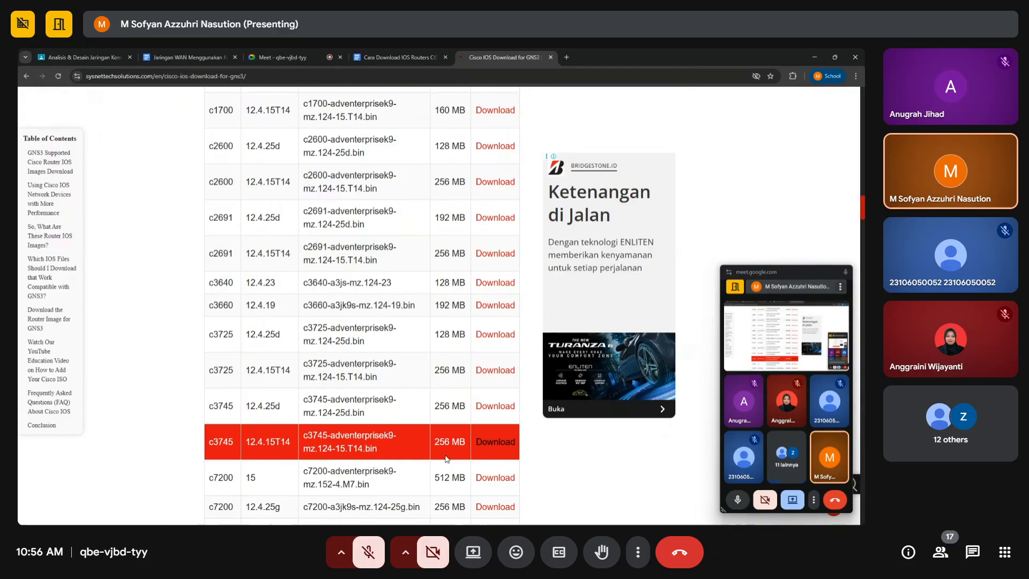
pyautogui.click(401, 54)
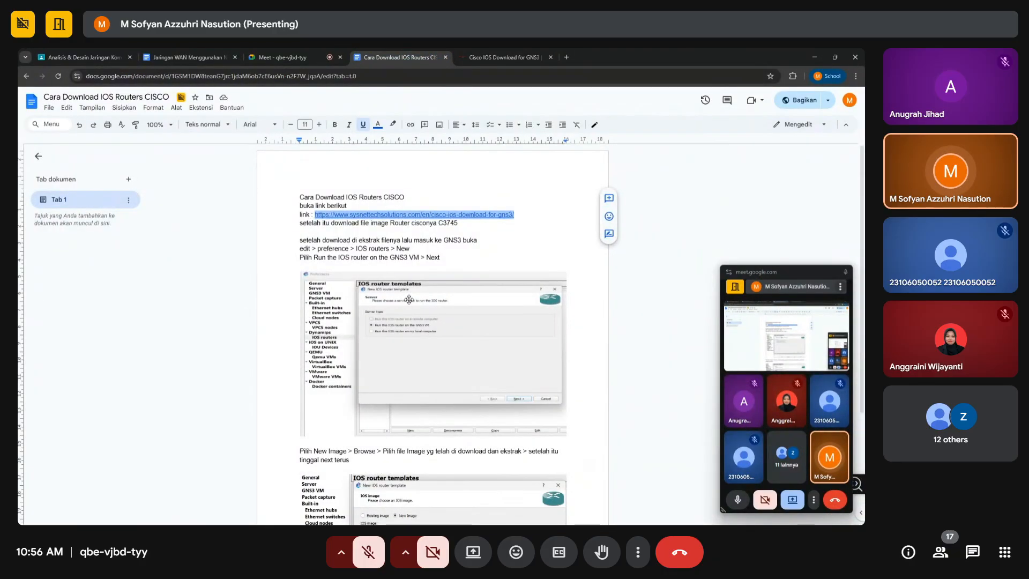
pyautogui.moveTo(299, 249); pyautogui.dragTo(418, 258)
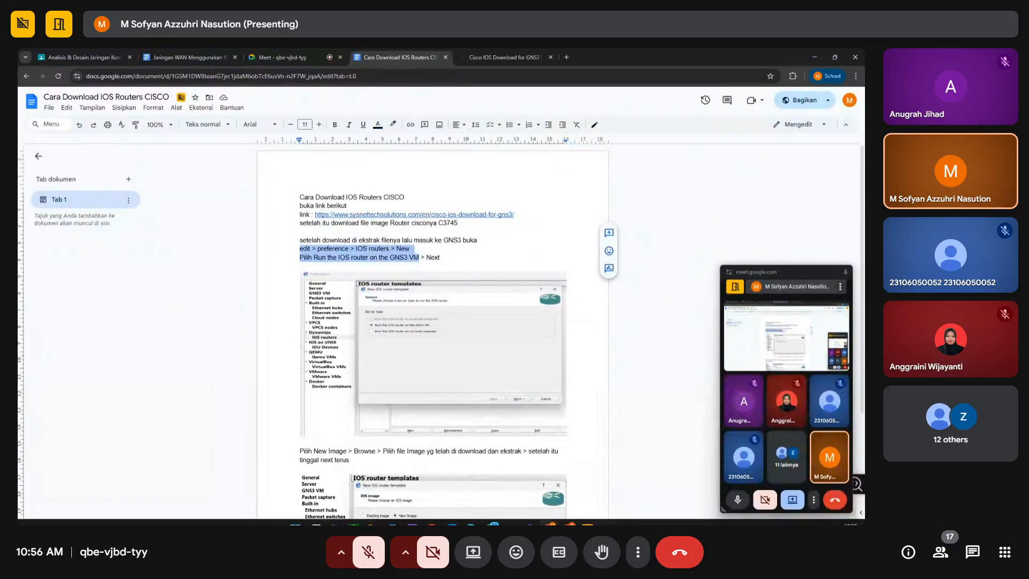
# - Switch to GNS3 and open the IOS router templates under Dynamips in the preferences
pyautogui.click(530, 518)
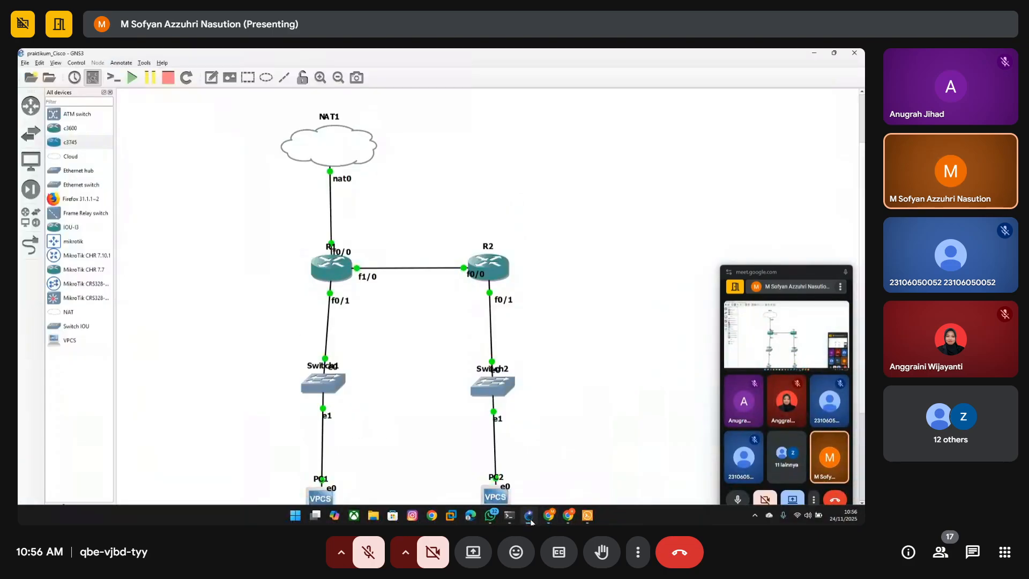
pyautogui.click(40, 63)
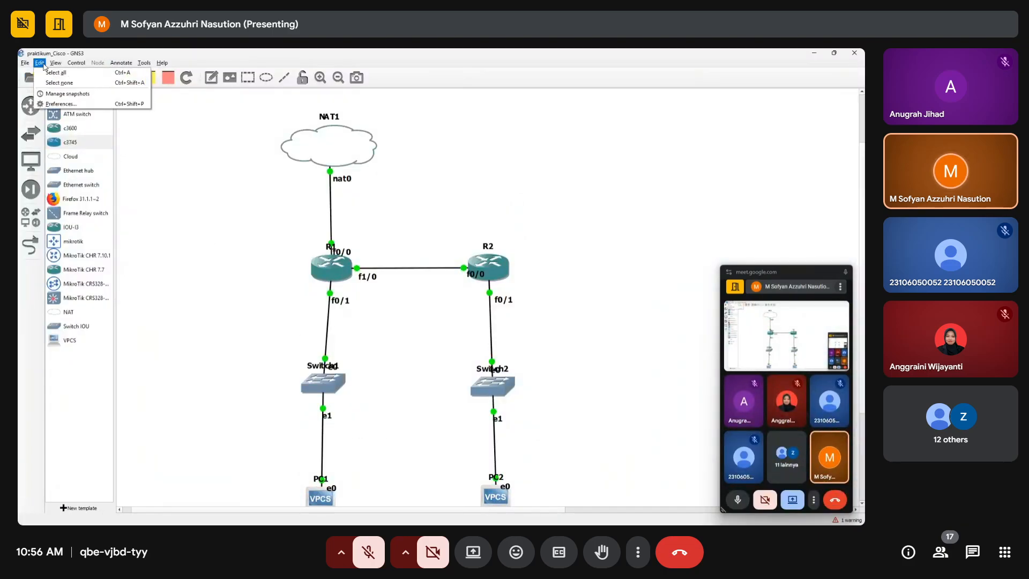
pyautogui.click(61, 103)
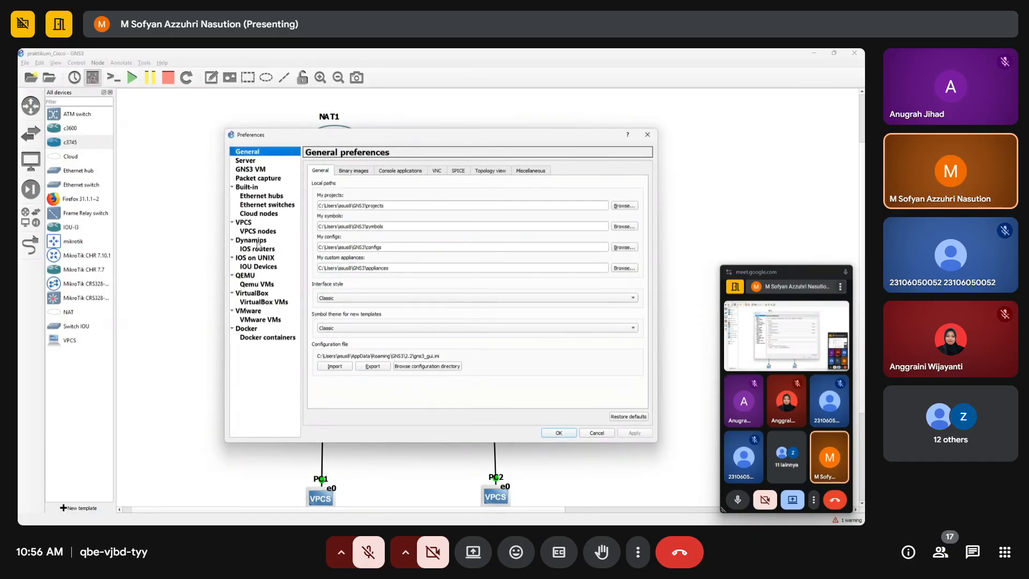
pyautogui.click(250, 241)
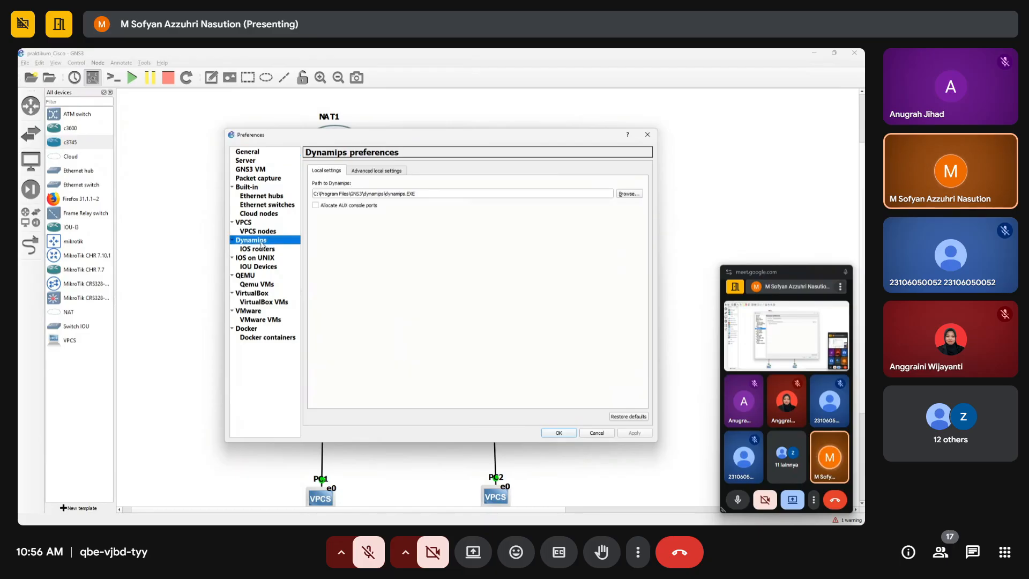
pyautogui.click(262, 249)
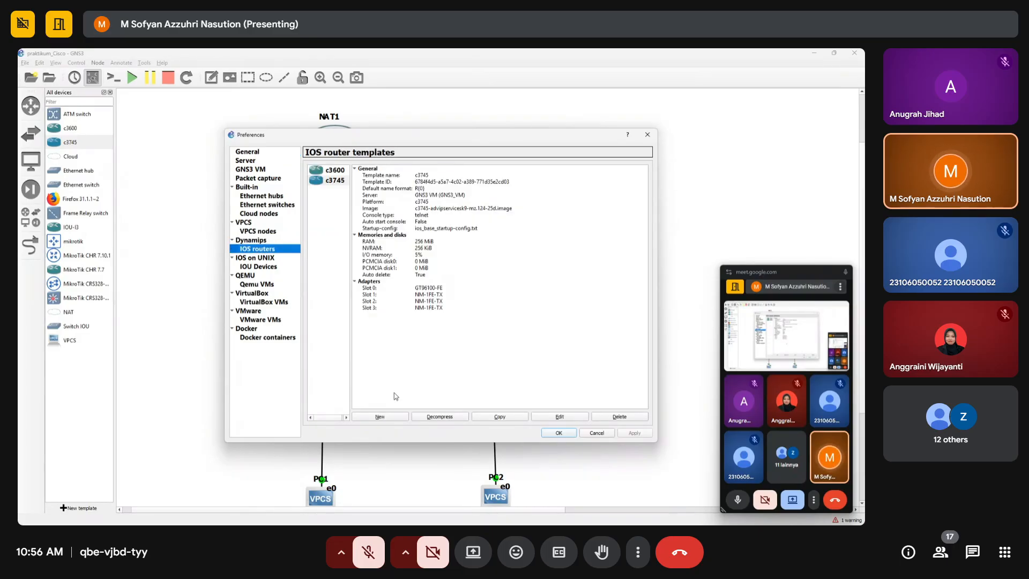
# - Start a new IOS router template that runs on the GNS3 VM and uses a new image
pyautogui.click(380, 417)
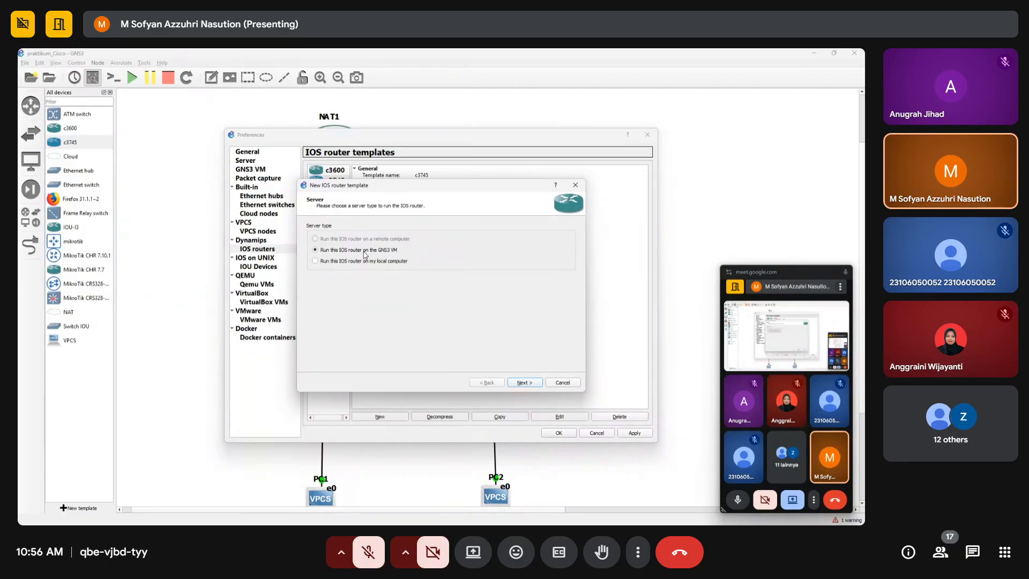
pyautogui.click(527, 384)
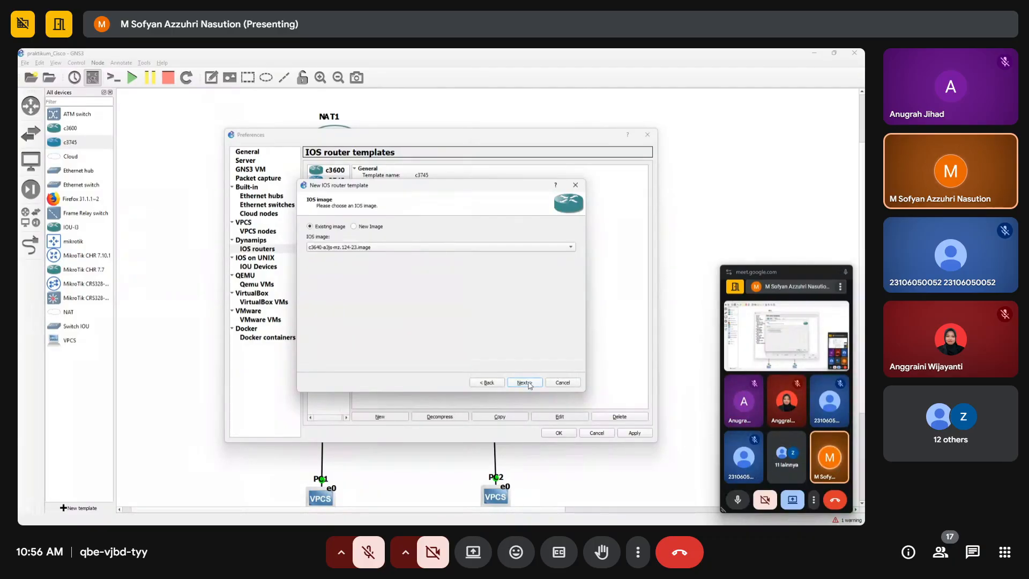
pyautogui.click(372, 227)
# - Choose c3640-a3js-mz.124-23.image from the GNS3 images IOS folder as the template's image and continue to the name and platform settings
pyautogui.click(562, 248)
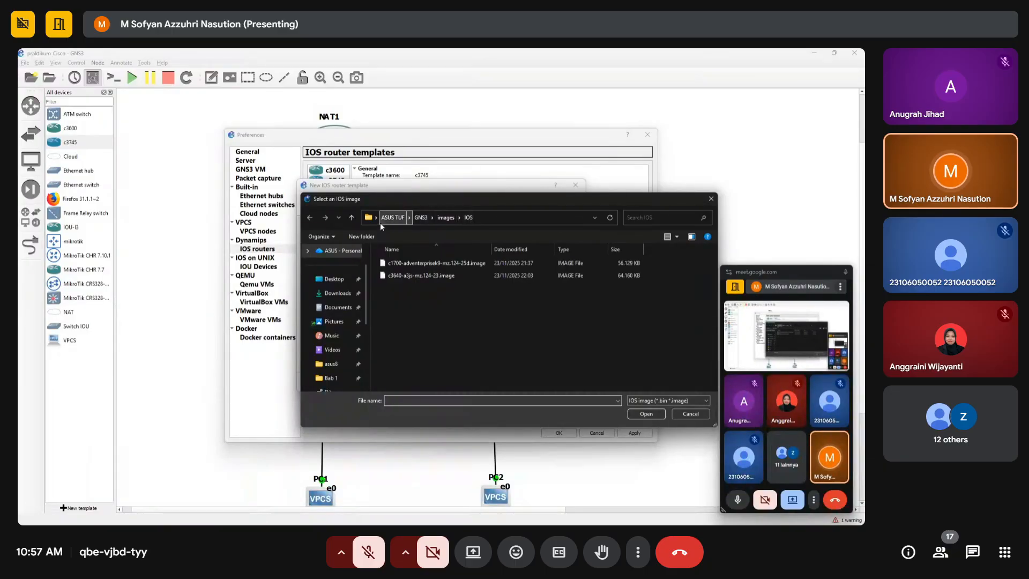
pyautogui.click(481, 221)
pyautogui.click(482, 220)
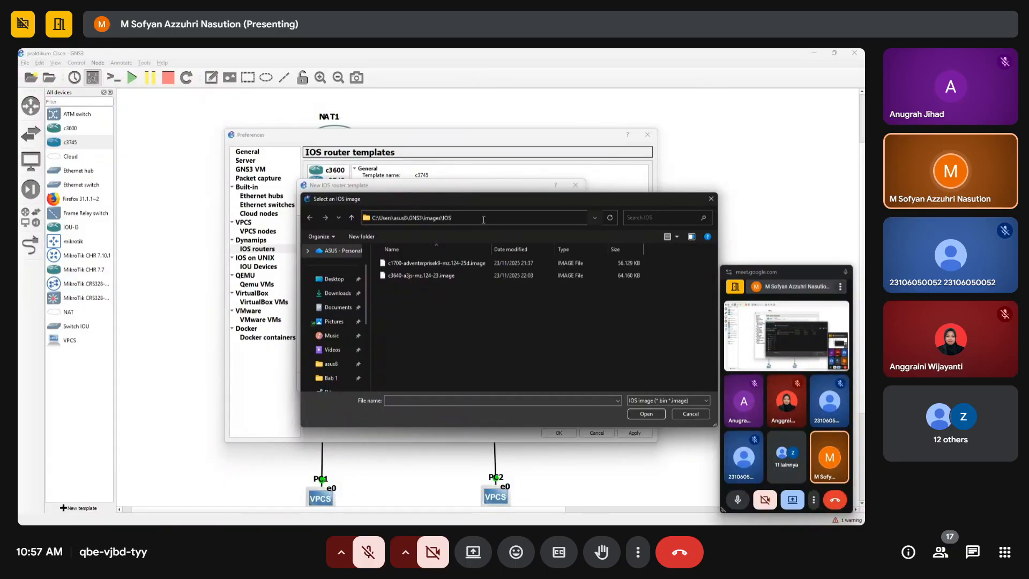
pyautogui.click(462, 313)
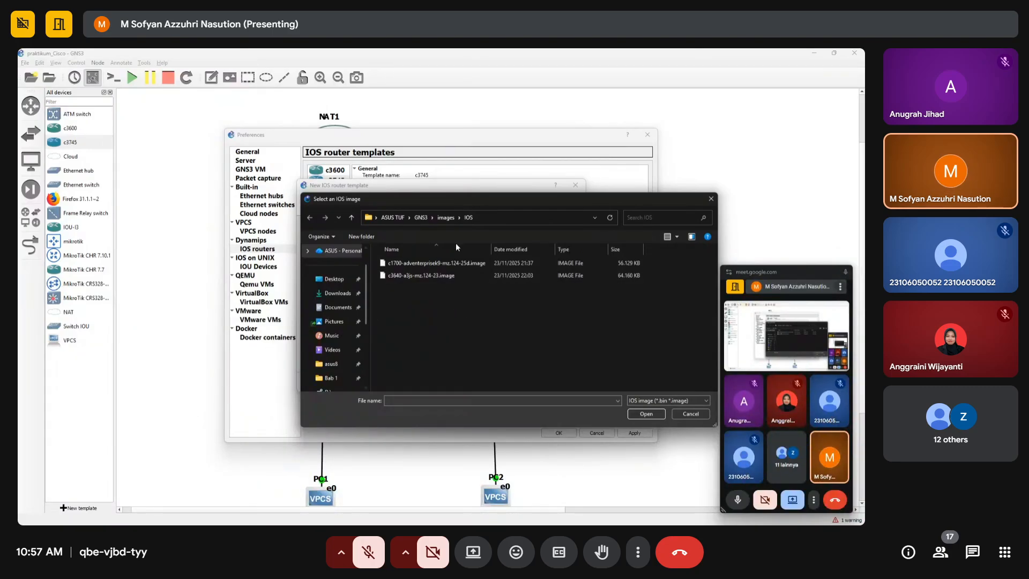
pyautogui.click(440, 279)
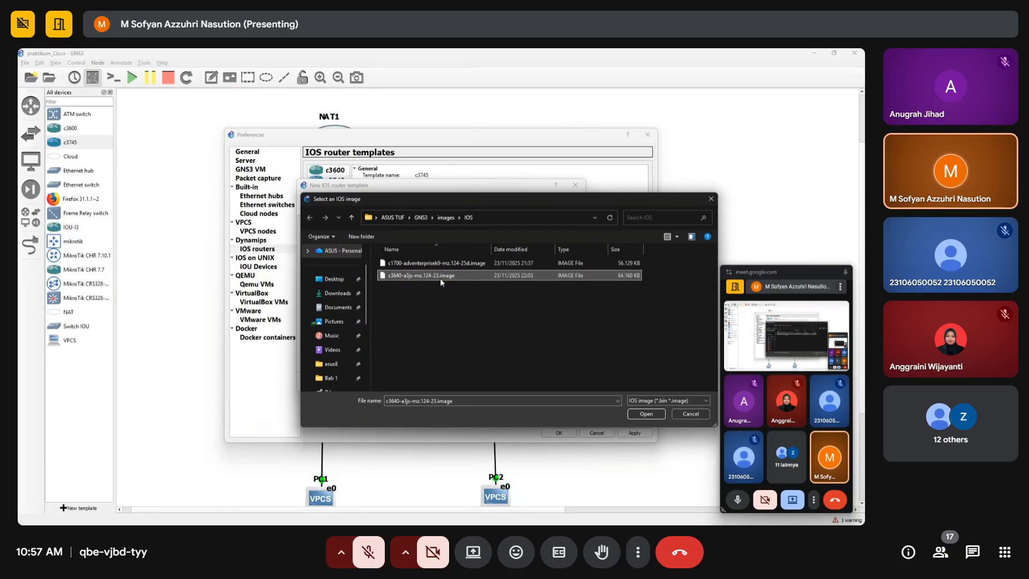
pyautogui.click(637, 416)
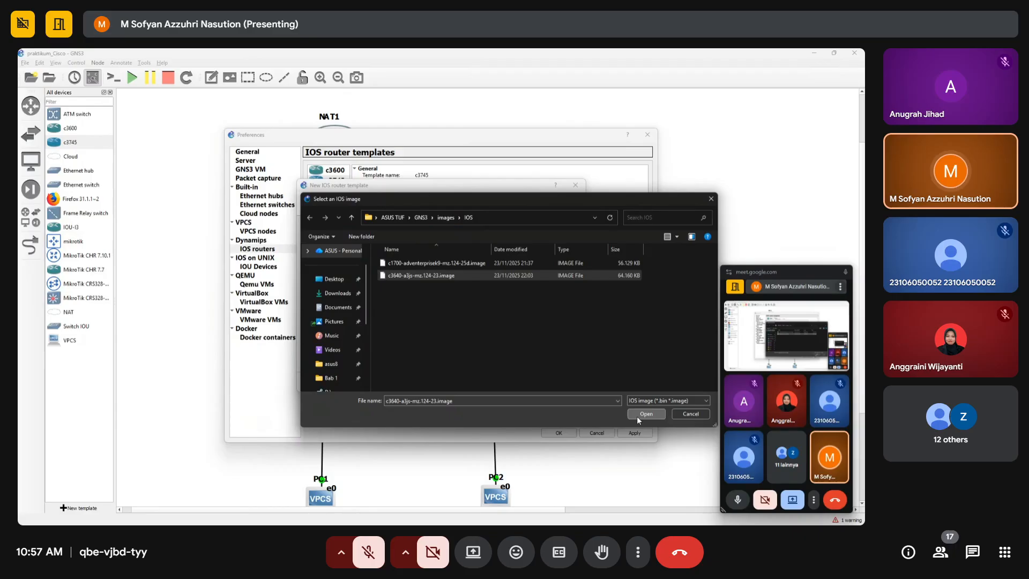
pyautogui.click(531, 383)
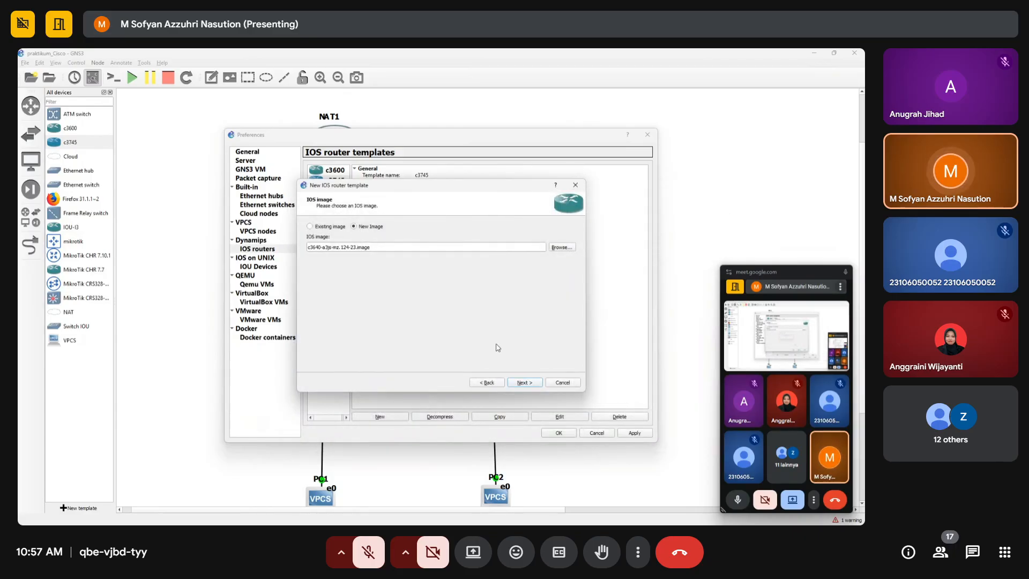
pyautogui.click(525, 382)
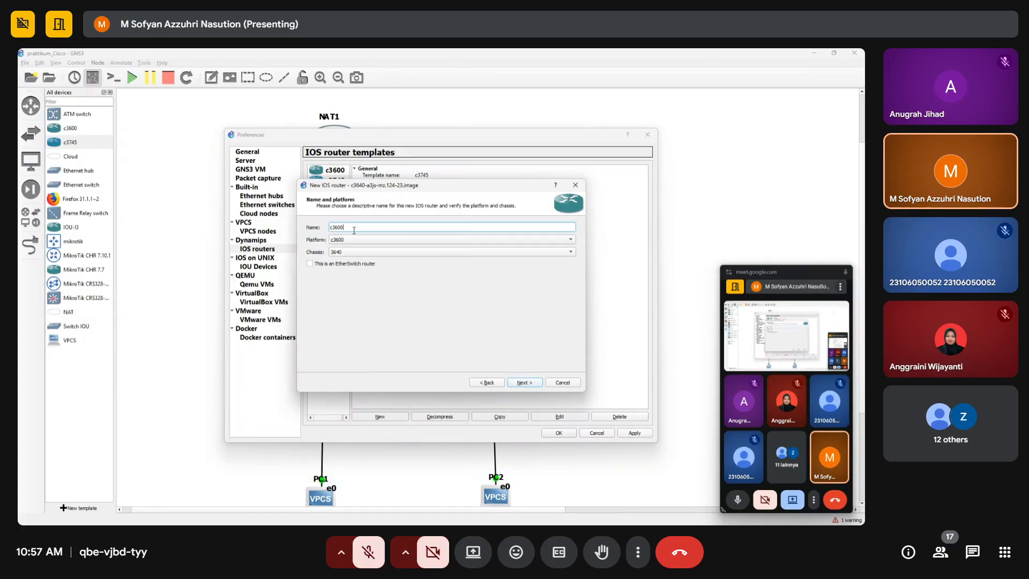
# - Try to accept the template name c3600, and cancel the new template and leave the preferences without saving
pyautogui.click(527, 385)
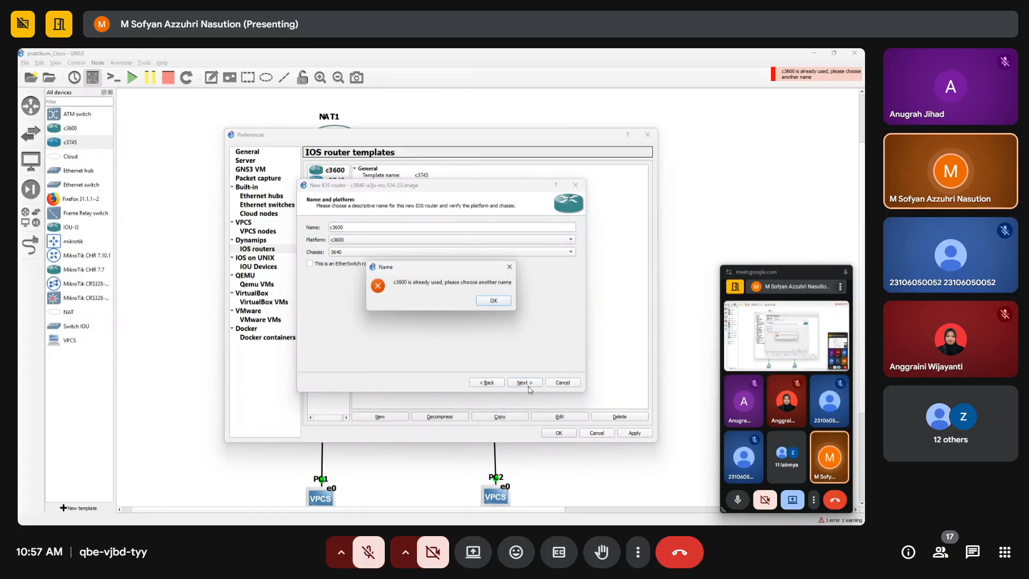
pyautogui.moveTo(401, 282); pyautogui.dragTo(518, 287)
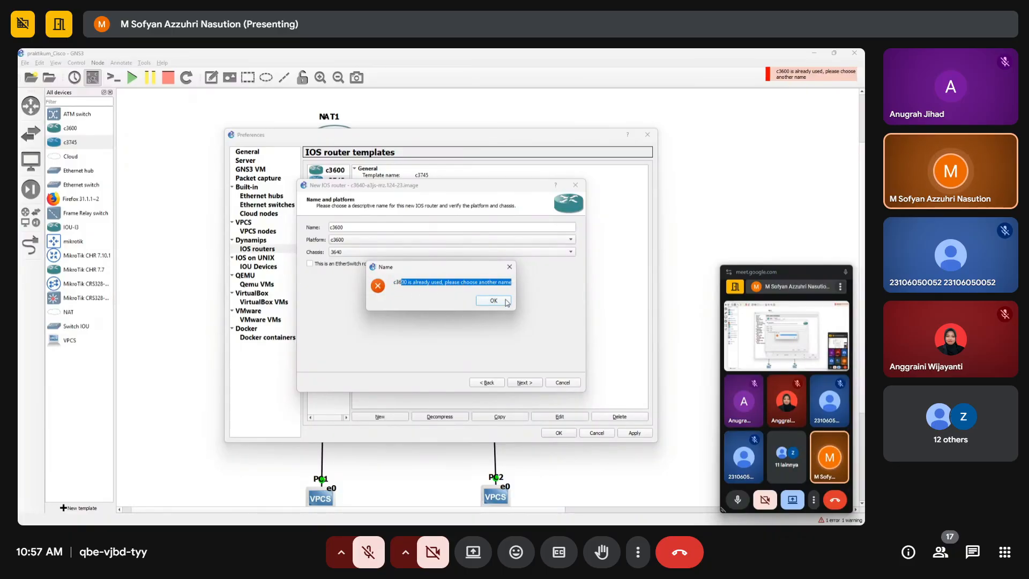
pyautogui.click(506, 301)
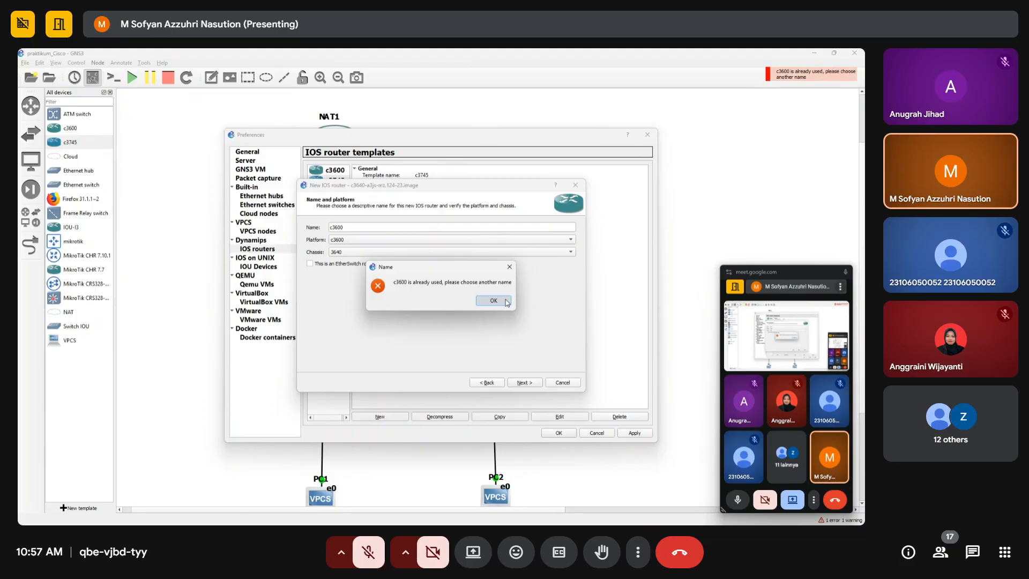
pyautogui.click(562, 383)
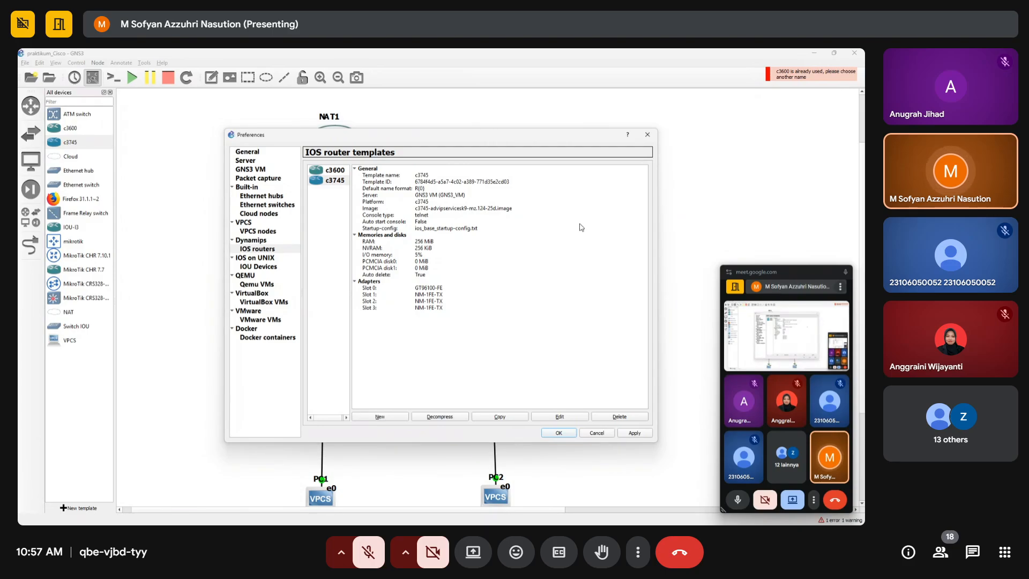
pyautogui.click(648, 134)
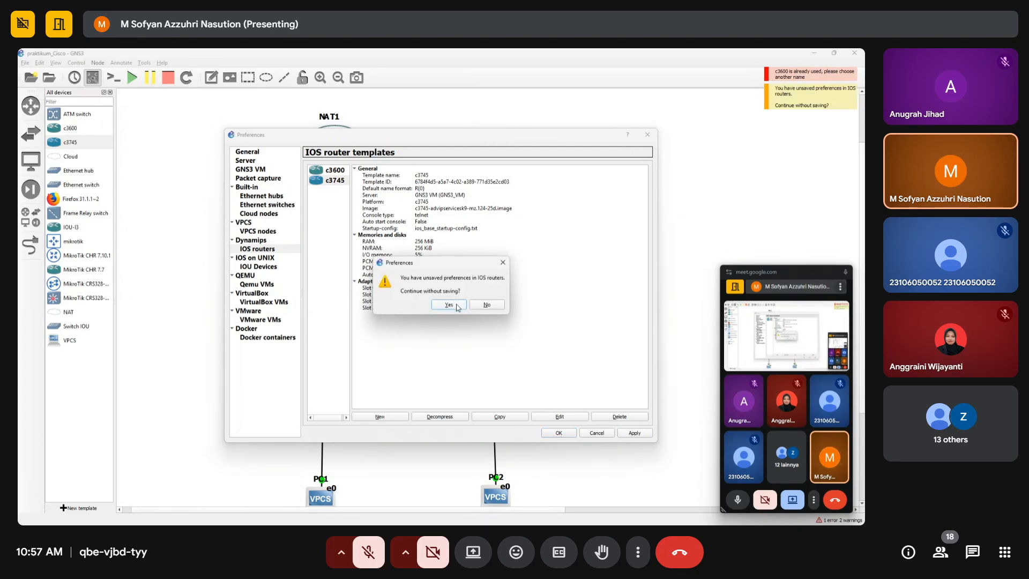
pyautogui.click(458, 307)
# - Create a new template from the GNS3 server's Cisco 3745 router appliance, set to install on the GNS3 VM, and continue to its required files
pyautogui.click(78, 507)
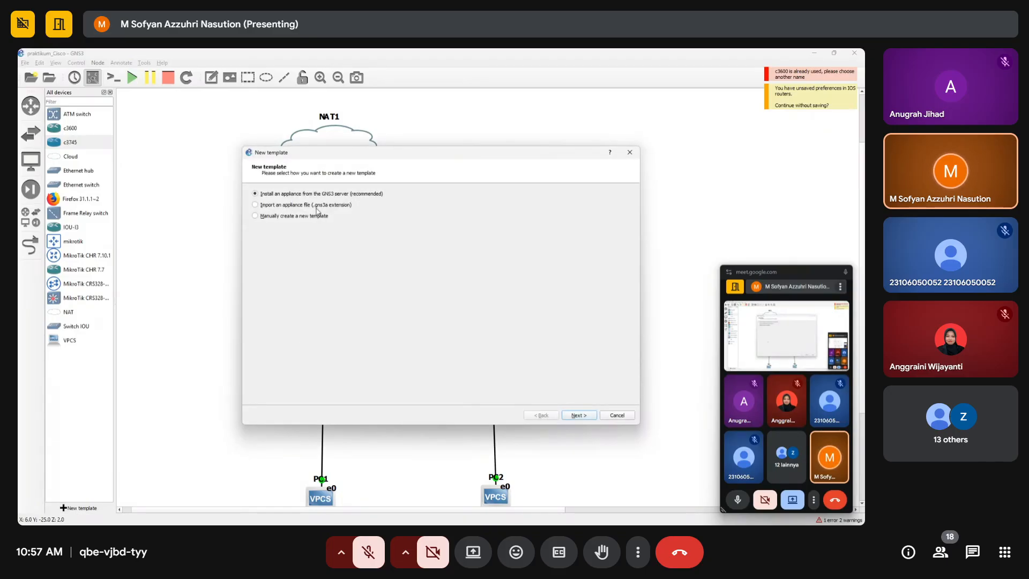
pyautogui.click(579, 415)
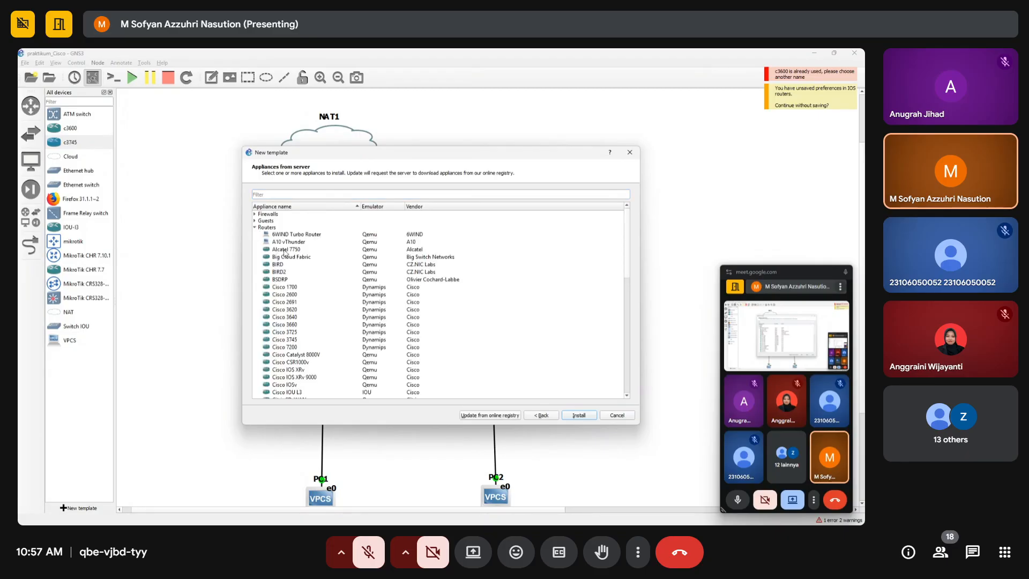
pyautogui.scroll(-1, 299, 334)
pyautogui.click(293, 334)
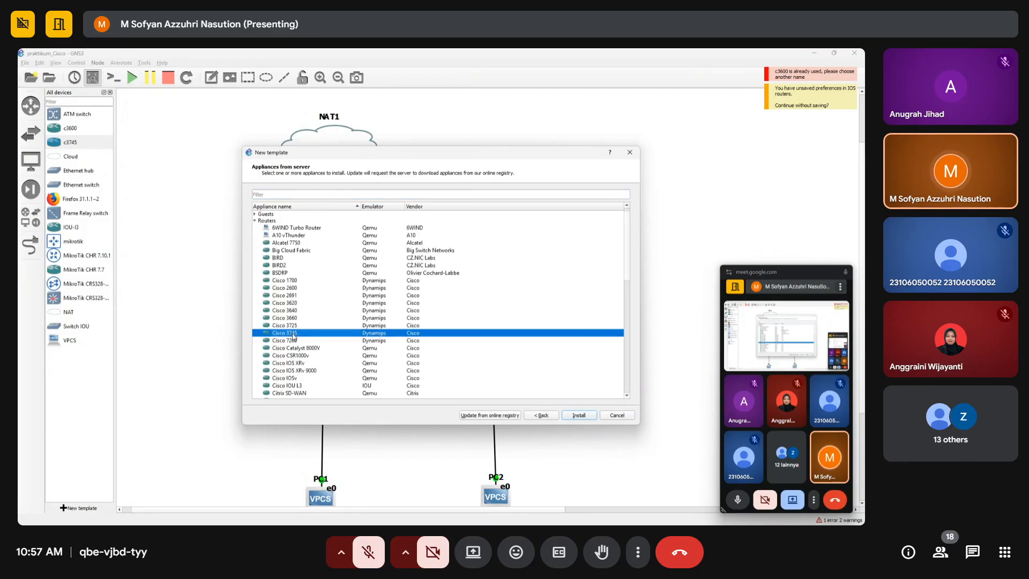
pyautogui.click(573, 416)
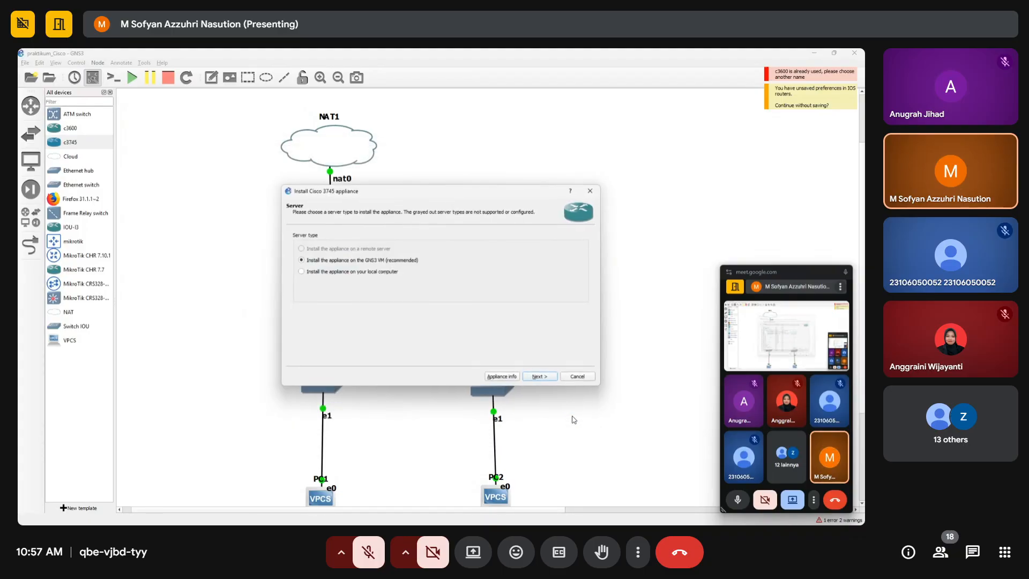
pyautogui.click(534, 377)
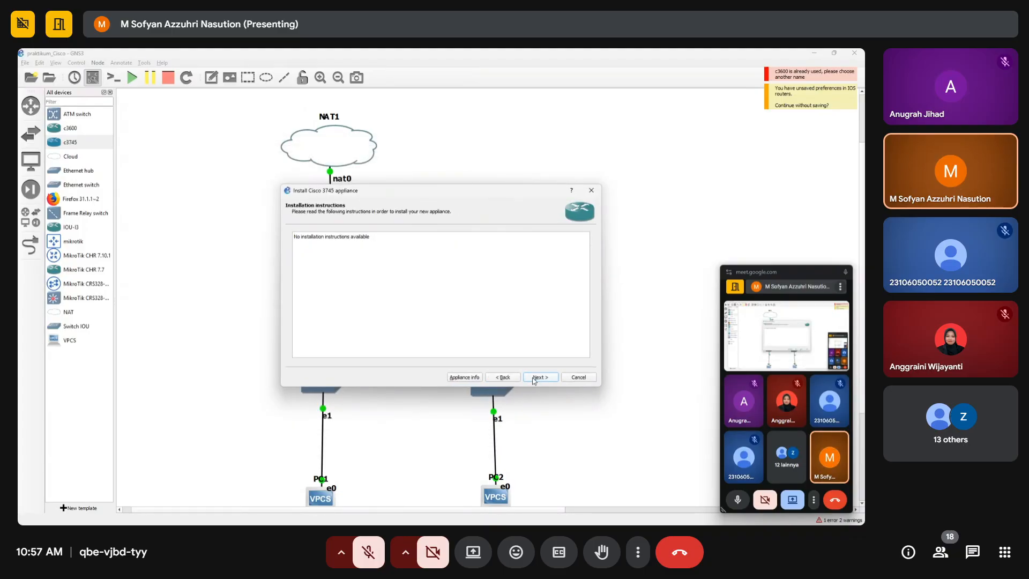
pyautogui.click(533, 378)
# - Browse the IOS images folder for the missing c3745-adventerprisek9-mz.124-25d.image file, and cancel both the import and the Cisco 3745 appliance installation
pyautogui.click(438, 252)
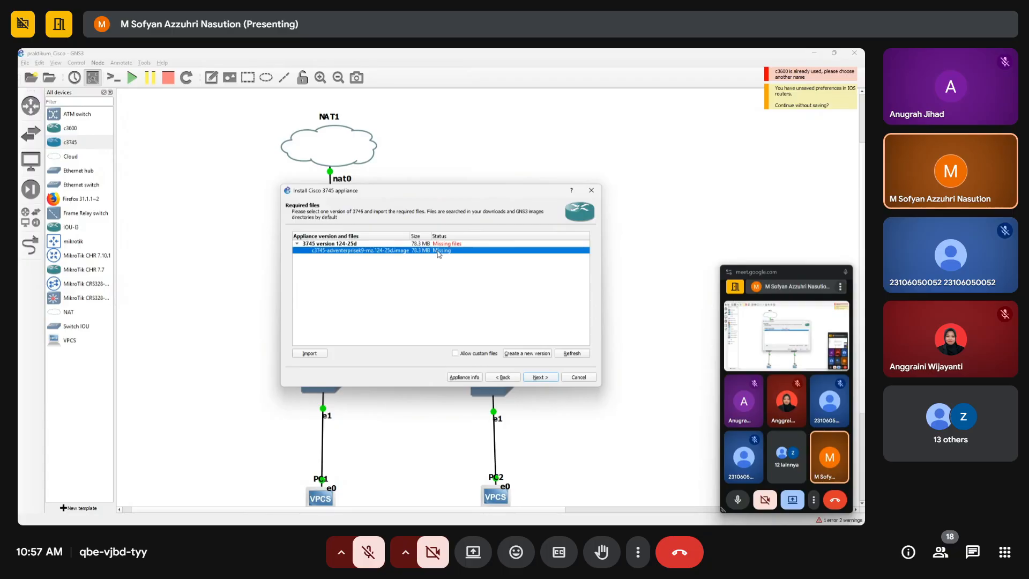
pyautogui.click(318, 354)
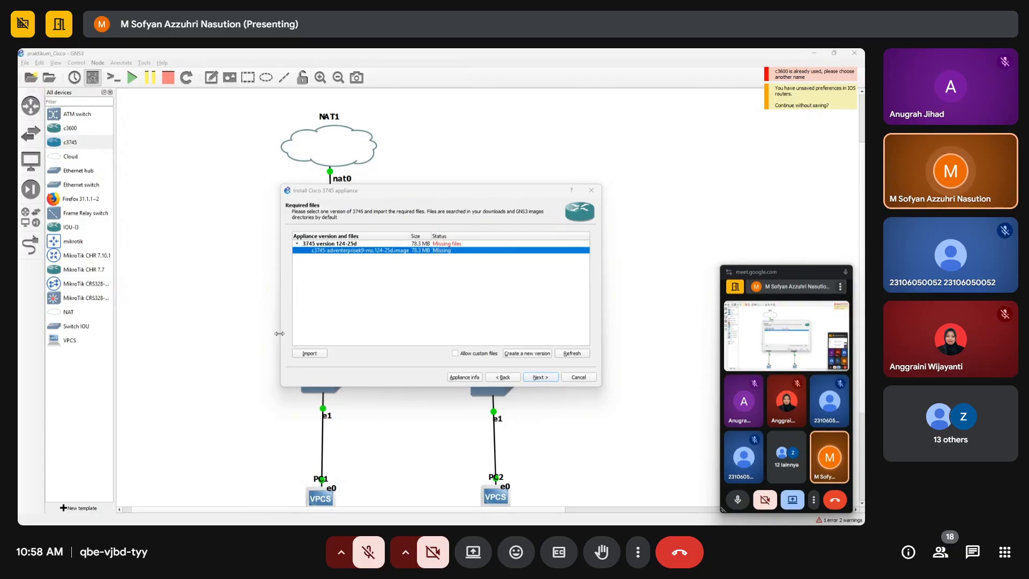
pyautogui.click(369, 357)
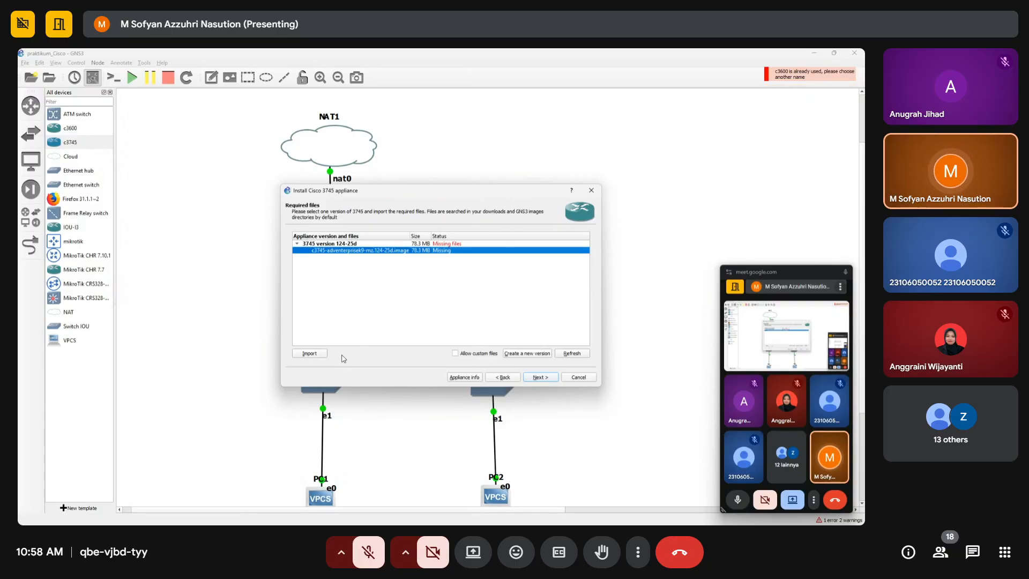
pyautogui.click(324, 356)
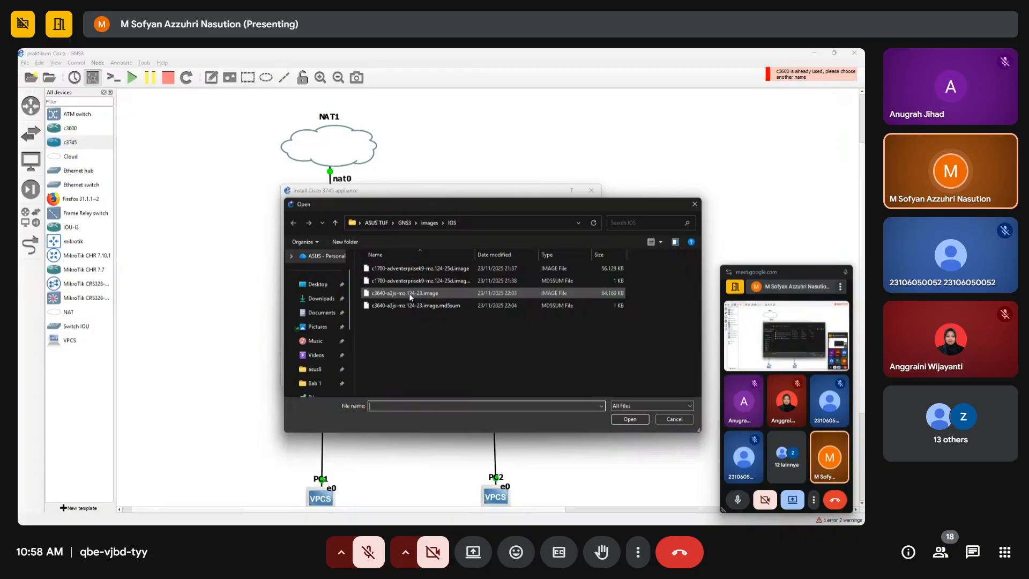
pyautogui.click(692, 209)
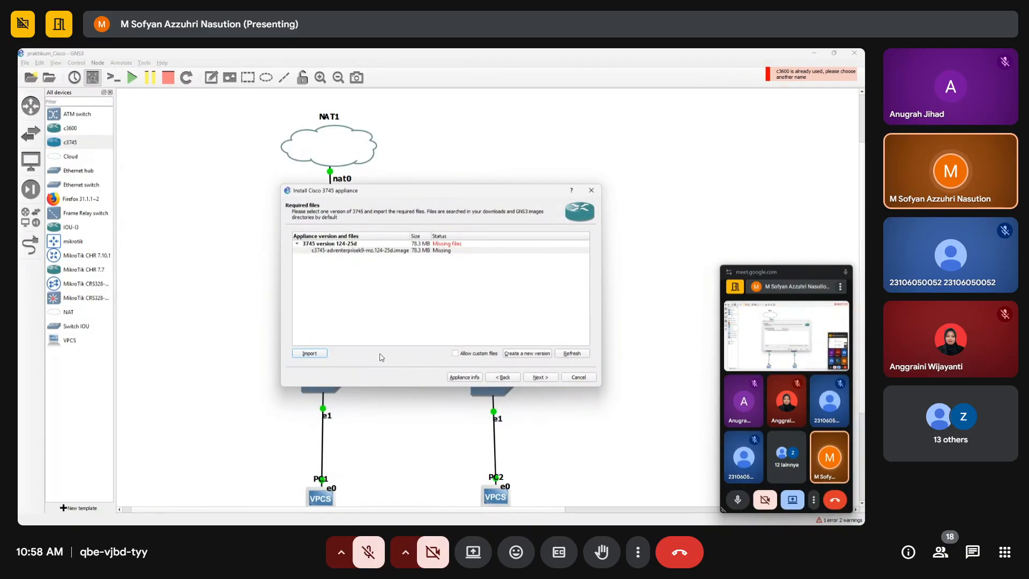
pyautogui.click(592, 191)
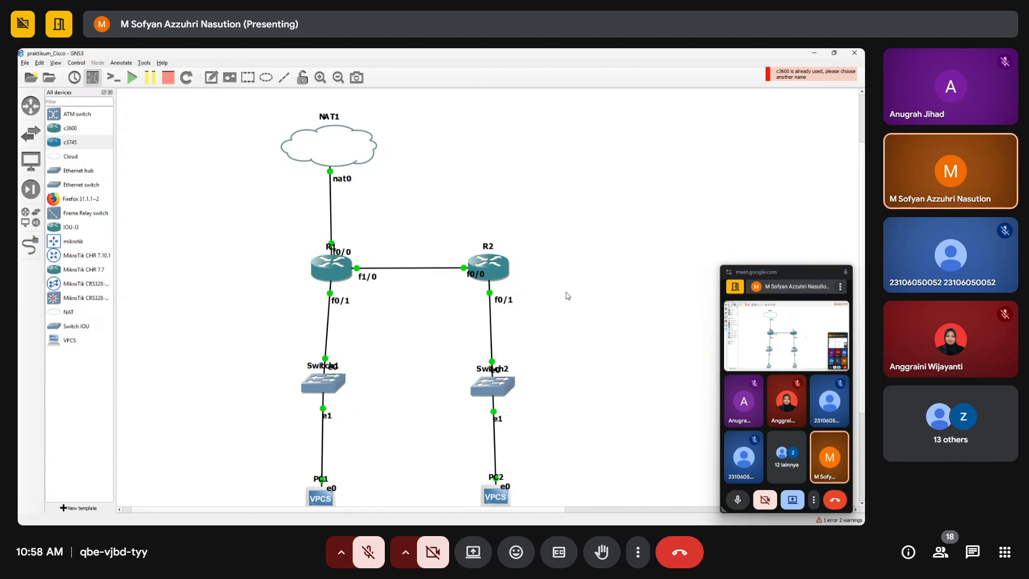
# - Switch to Google Classroom in Chrome and start a new material in the classwork of the Analisis & Desain Jaringan Komputer class
pyautogui.moveTo(535, 520)
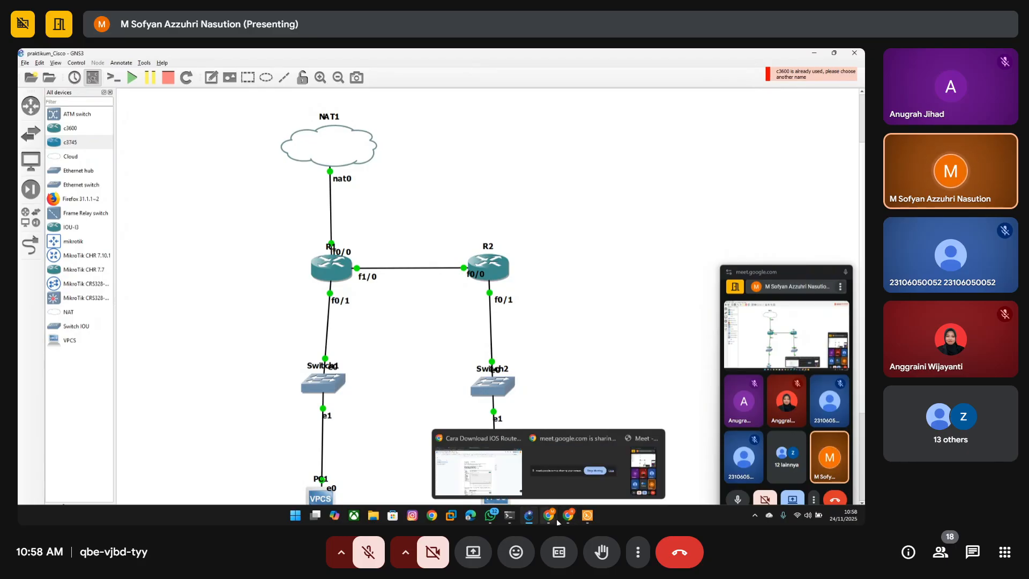
pyautogui.click(479, 462)
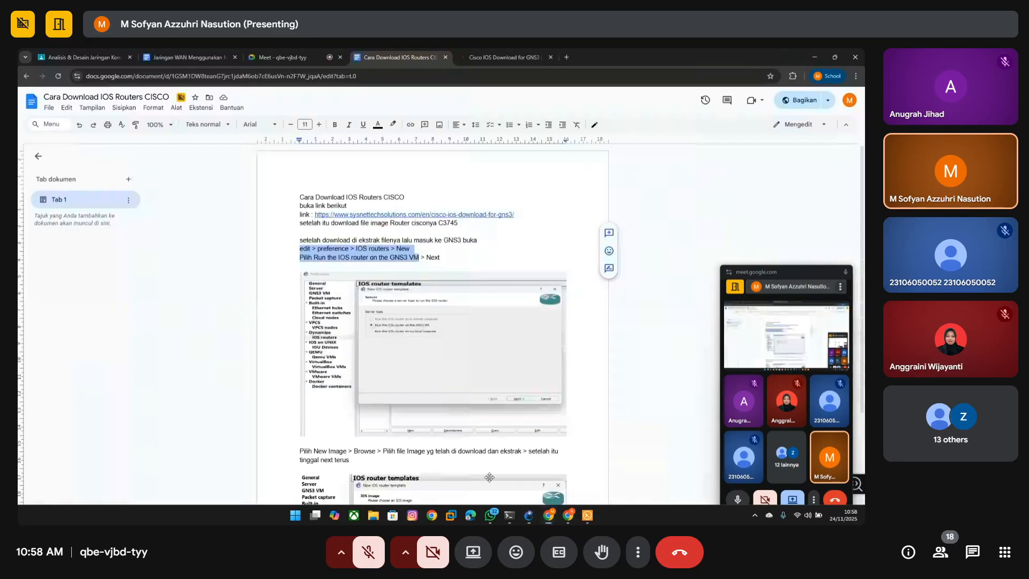
pyautogui.click(91, 57)
pyautogui.click(73, 224)
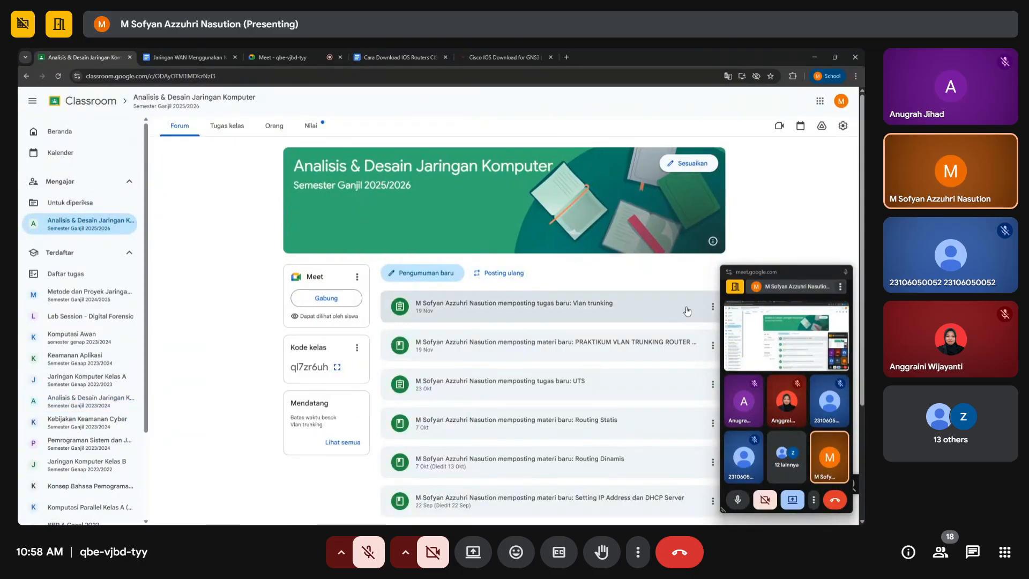
pyautogui.click(227, 126)
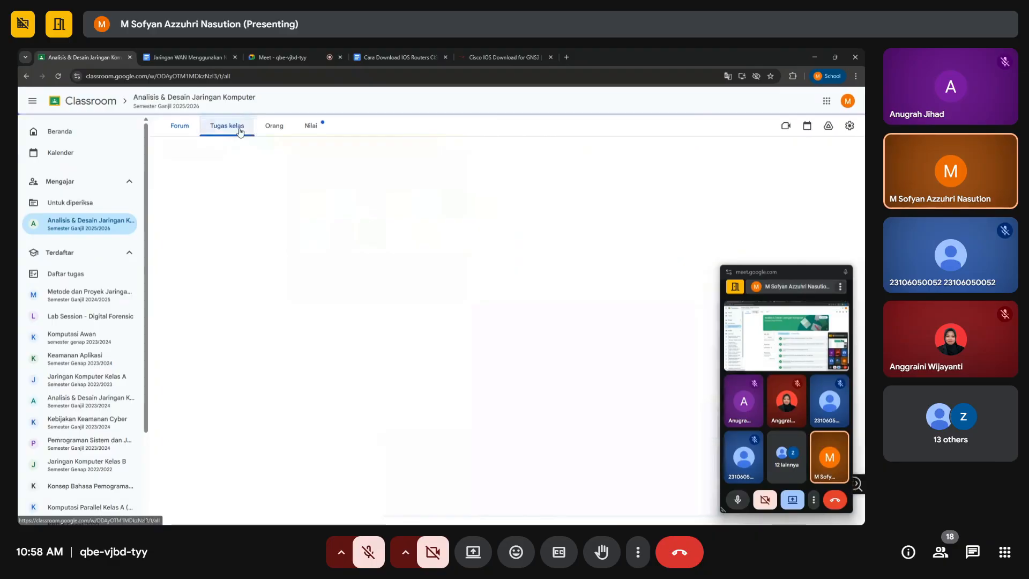
pyautogui.click(375, 154)
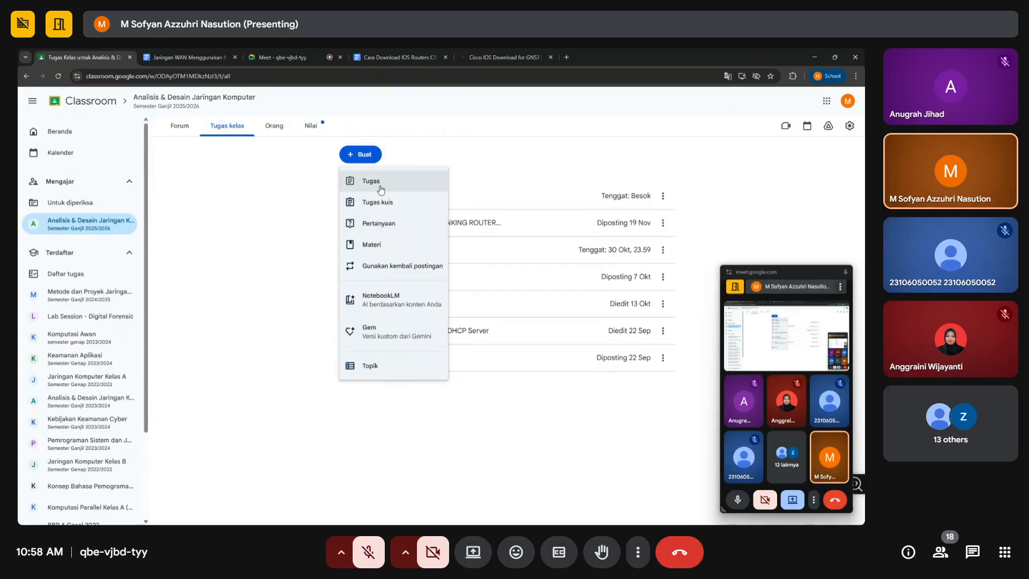
pyautogui.click(377, 246)
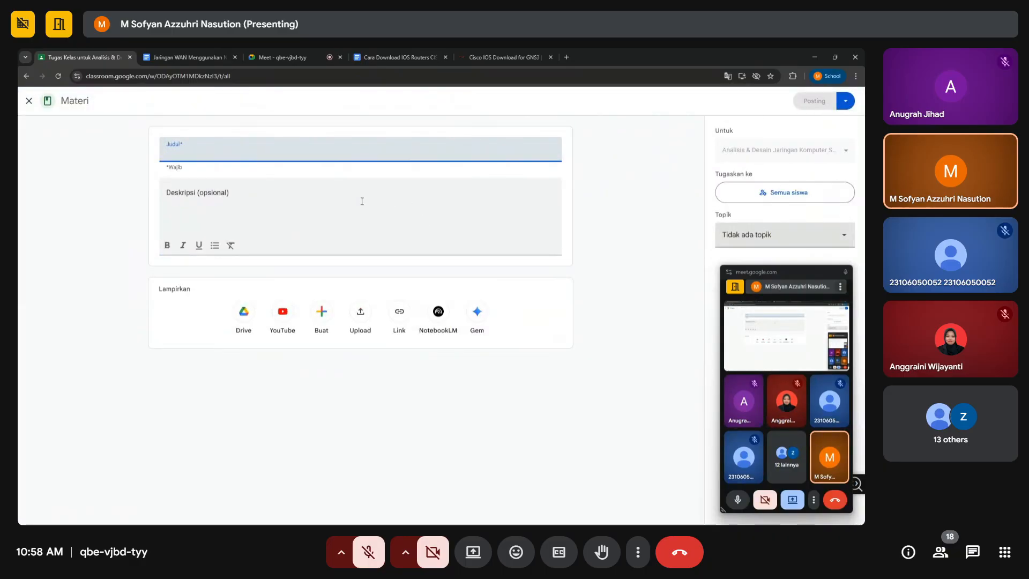
# - Title the new material "Menambahkan Image ROuter CIsco"
pyautogui.write('Menambahkan Image o')
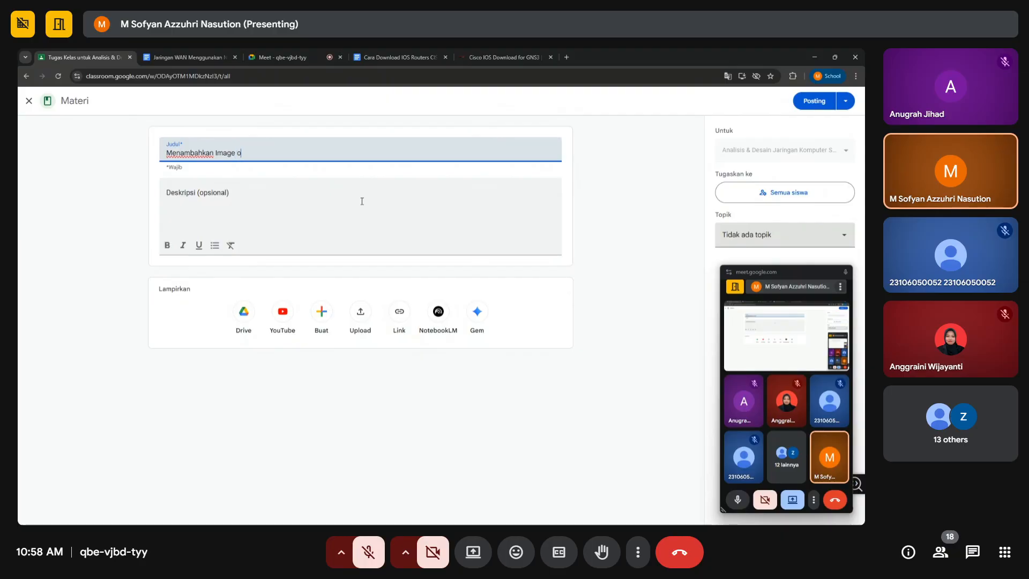
pyautogui.write('ROuter Ci')
pyautogui.click(361, 201)
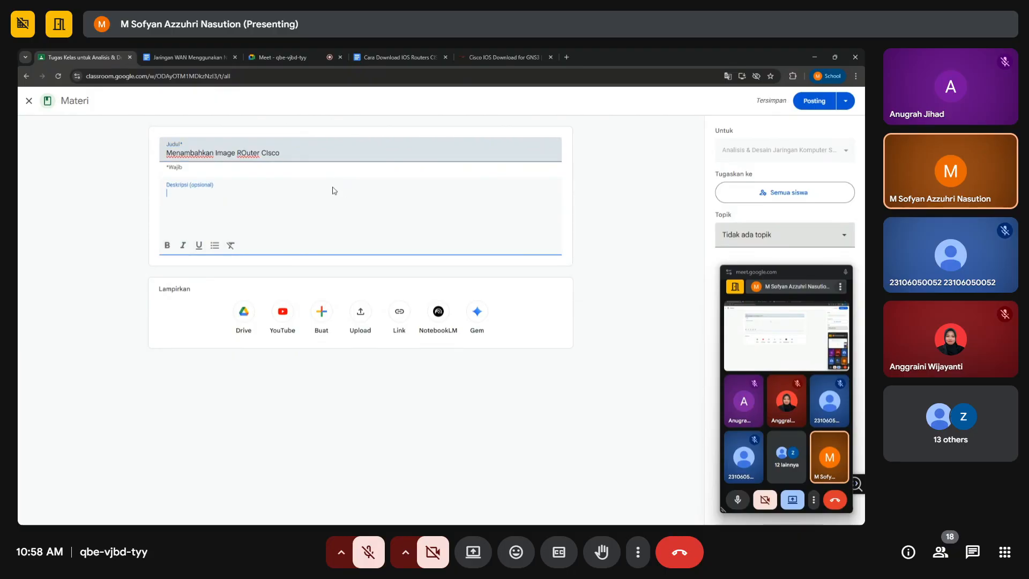
pyautogui.click(404, 319)
pyautogui.hotkey('ctrl', 'v')
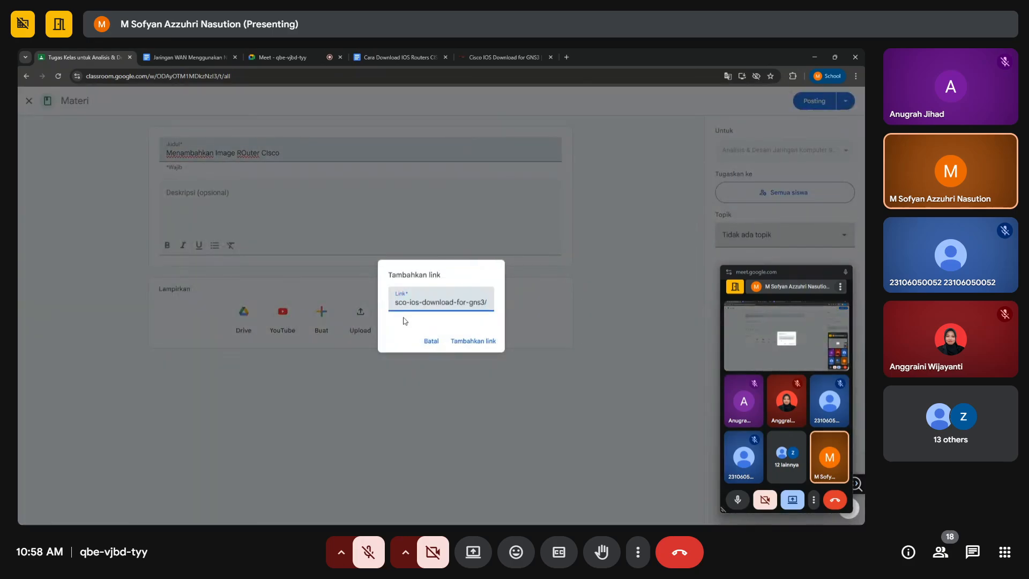
pyautogui.moveTo(489, 303); pyautogui.dragTo(343, 308)
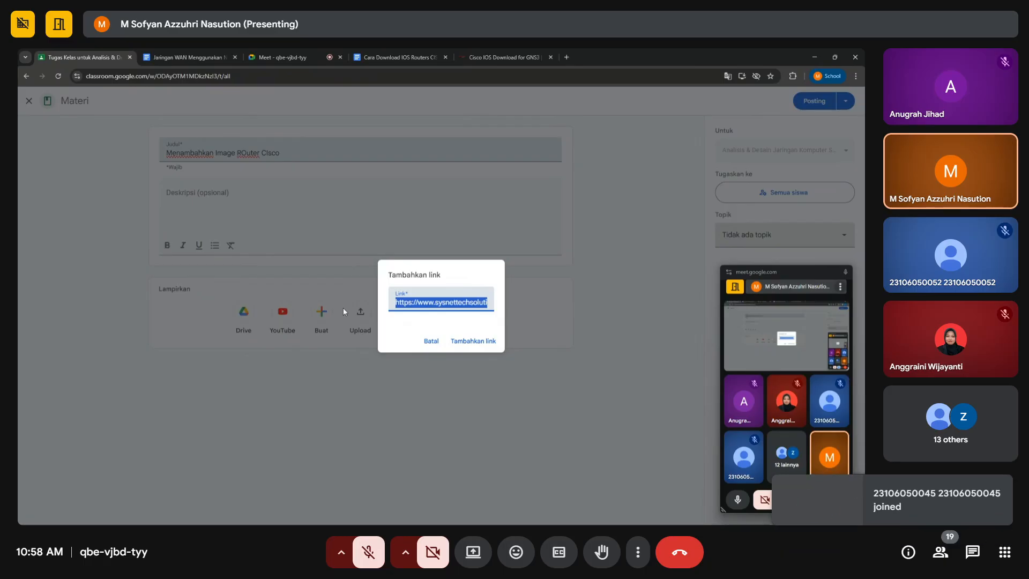
pyautogui.click(430, 342)
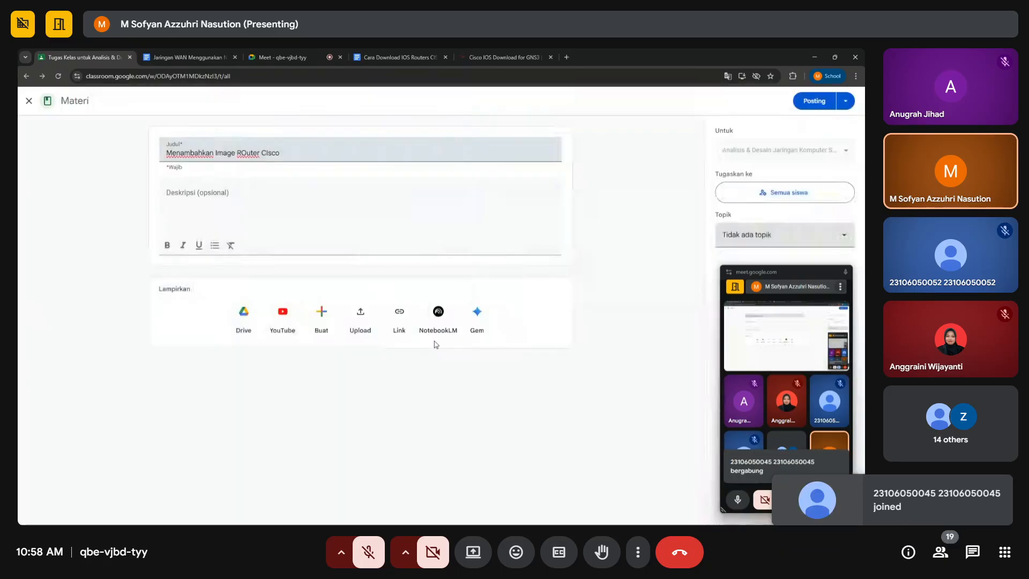
# - Copy the sharing link of the Google document "Cara Download IOS Routers CISCO"
pyautogui.click(432, 52)
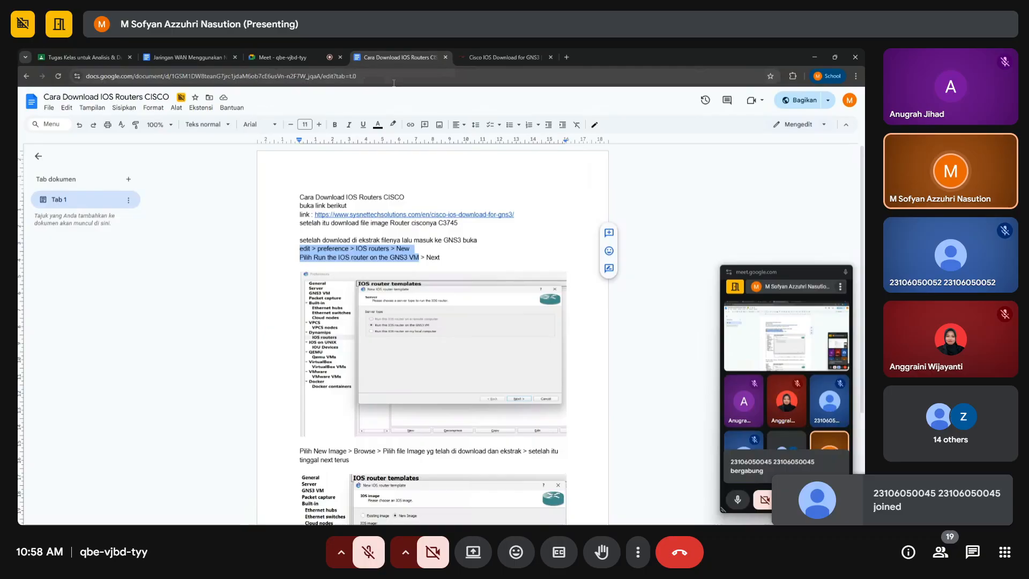
pyautogui.moveTo(358, 75); pyautogui.dragTo(212, 75)
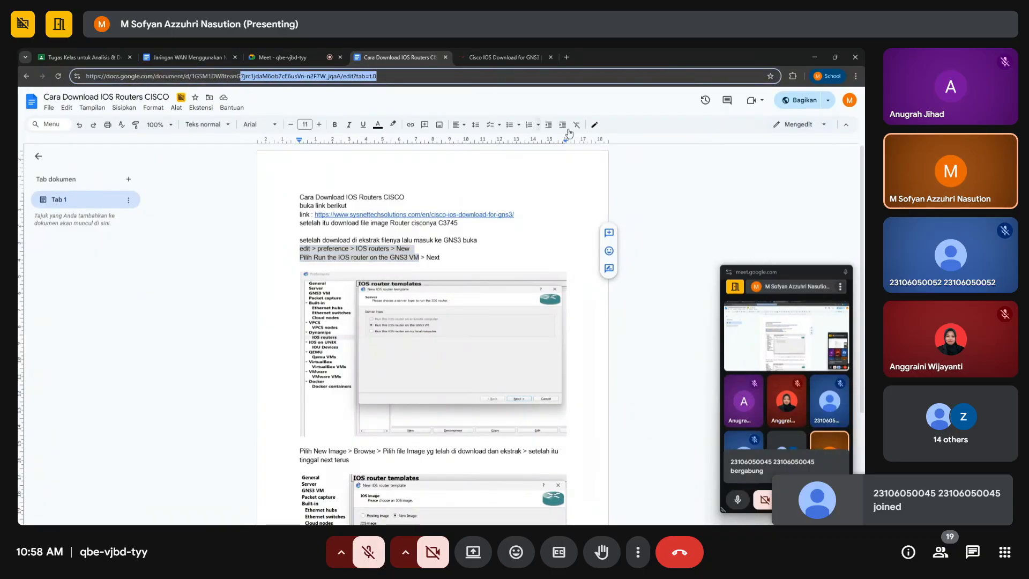
pyautogui.click(826, 102)
pyautogui.click(801, 100)
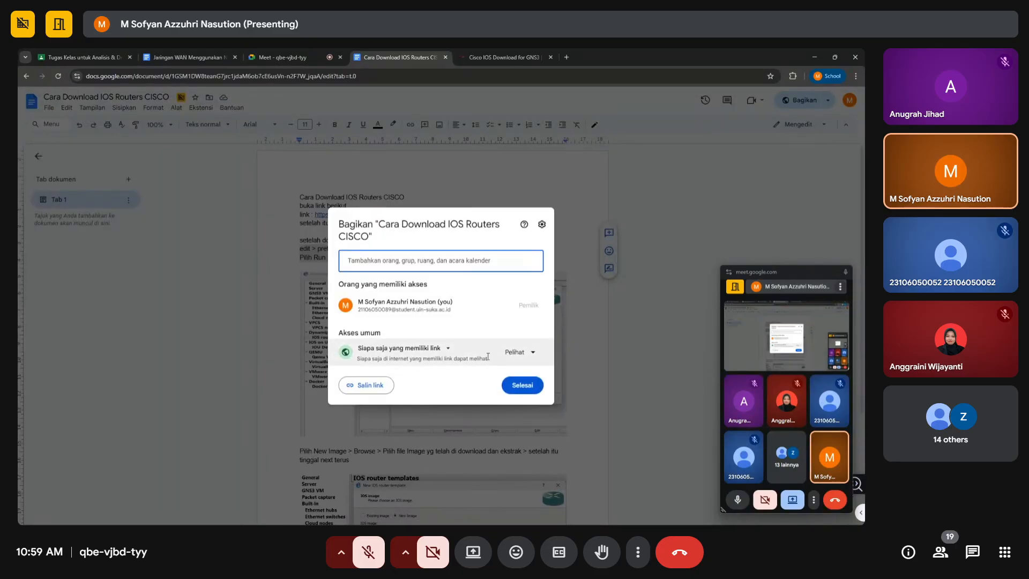
pyautogui.click(382, 387)
pyautogui.click(522, 385)
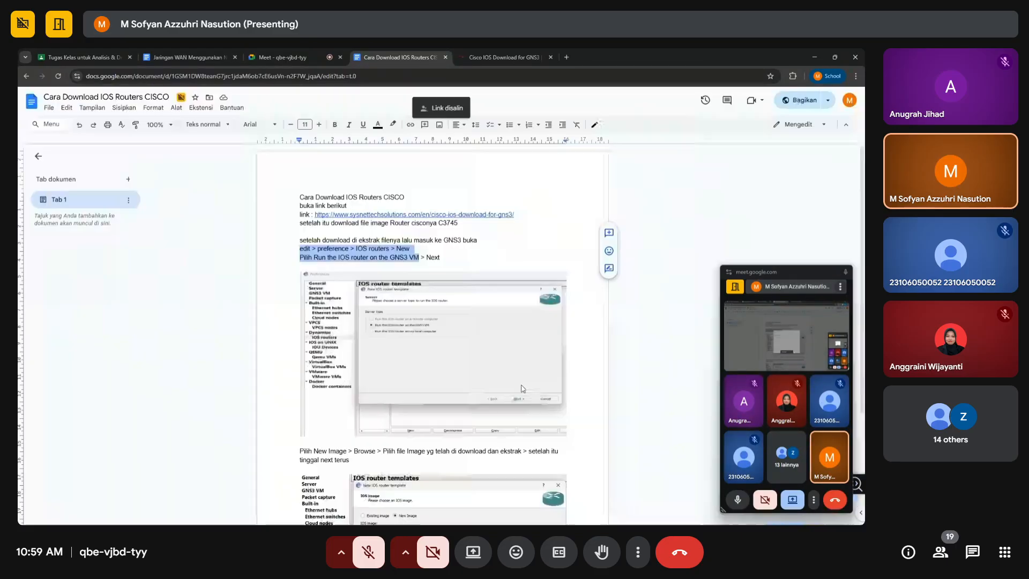
# - Attach the copied document link to the Classroom material and post it to the class
pyautogui.click(179, 56)
pyautogui.click(81, 57)
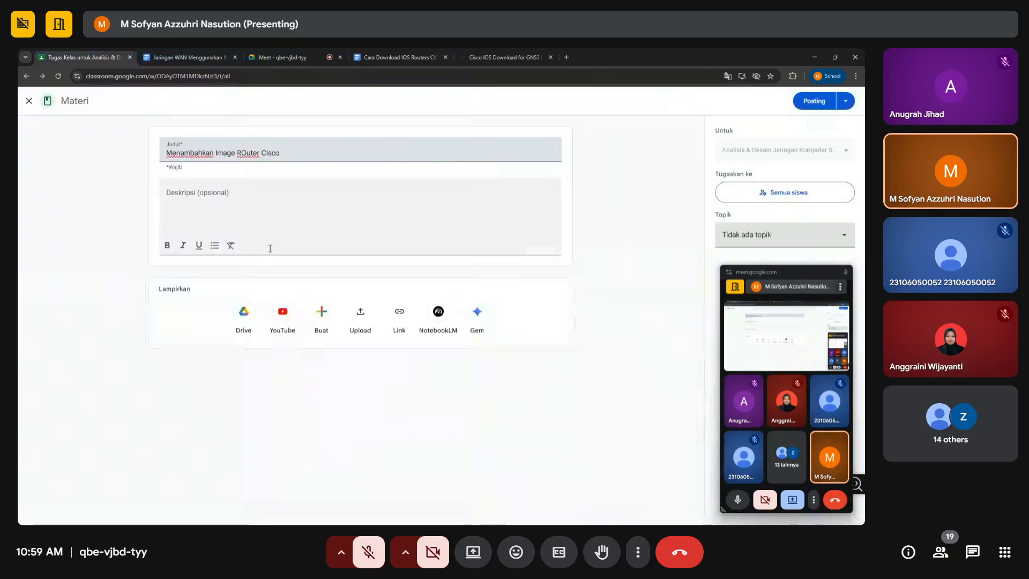
pyautogui.click(399, 312)
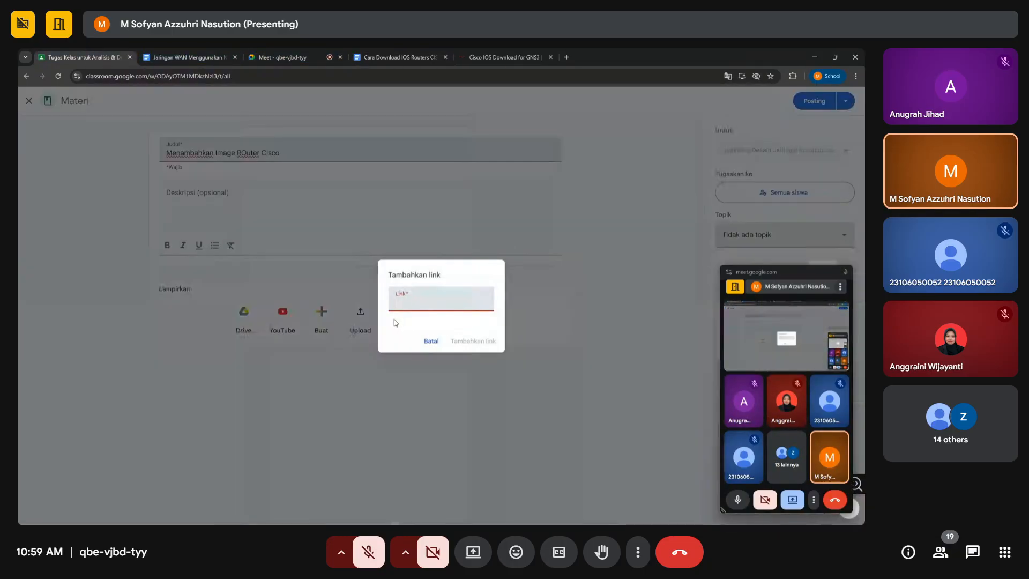
pyautogui.hotkey('ctrl', 'v')
pyautogui.click(485, 341)
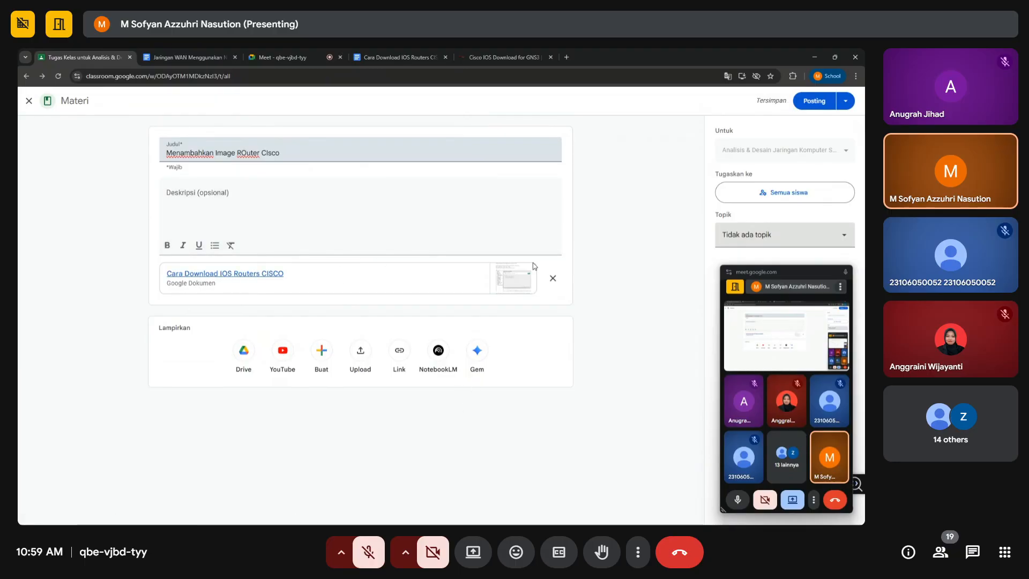
pyautogui.click(814, 106)
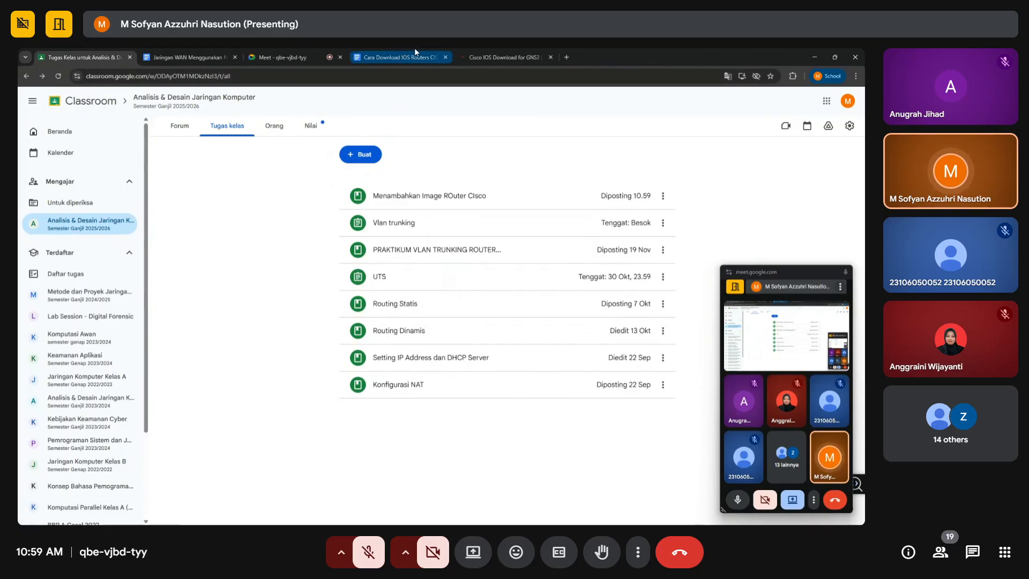
# - Glance at the "Jaringan WAN Menggunakan NAT" document, and switch back to GNS3 to view the whole network topology
pyautogui.click(294, 49)
pyautogui.click(190, 55)
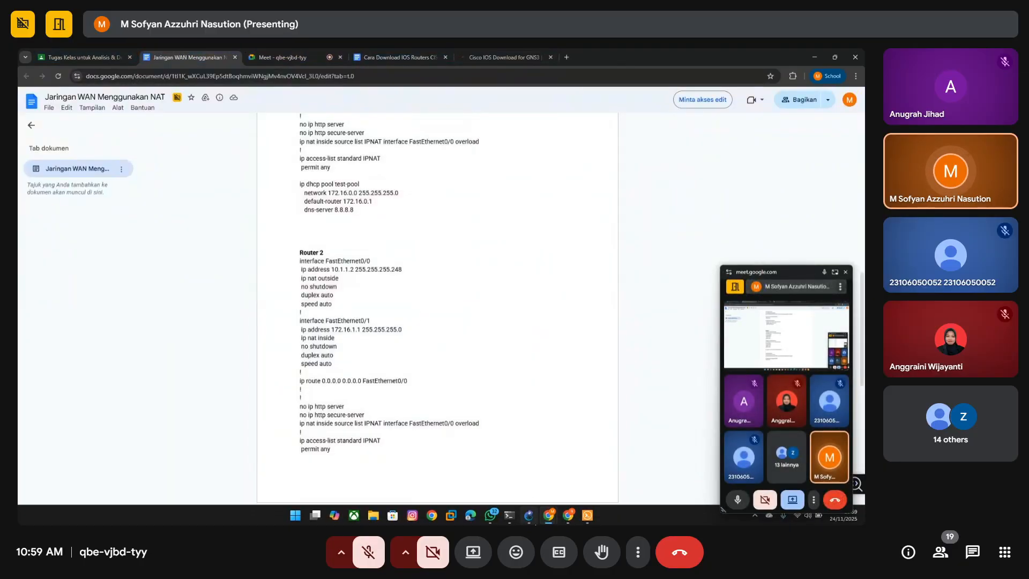
pyautogui.click(530, 516)
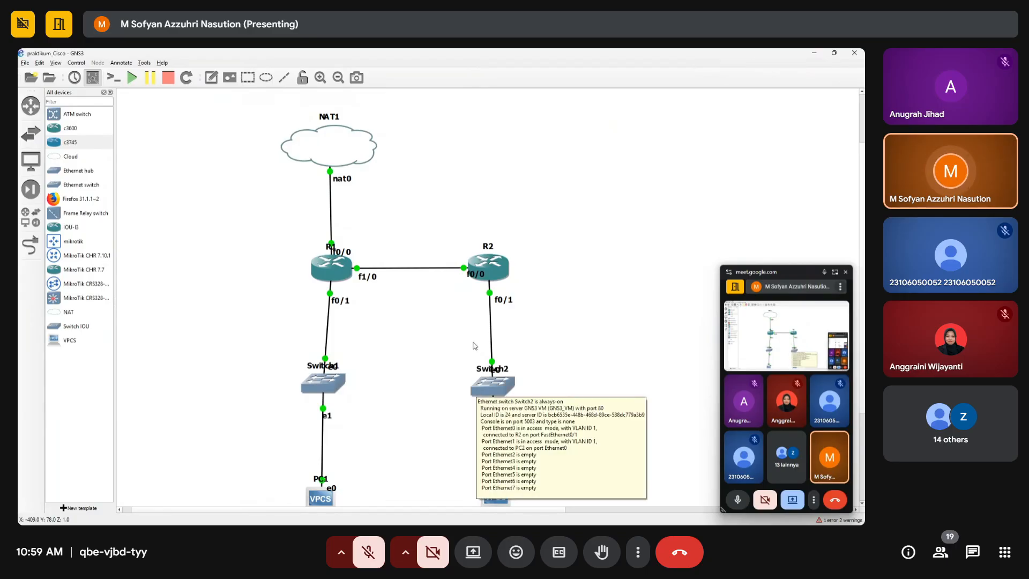
pyautogui.scroll(-1, 474, 345)
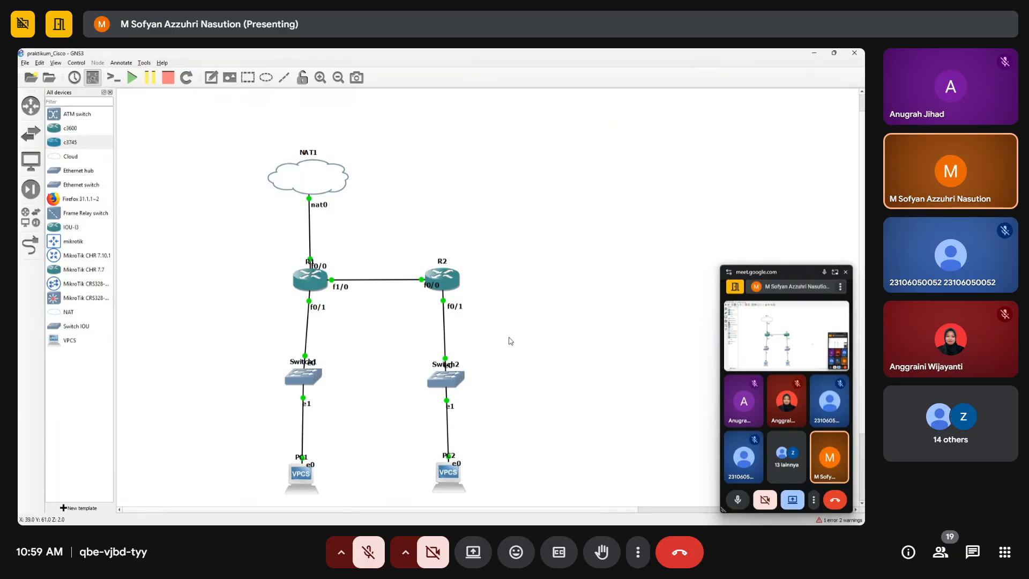
pyautogui.scroll(-2, 510, 260)
pyautogui.scroll(3, 512, 261)
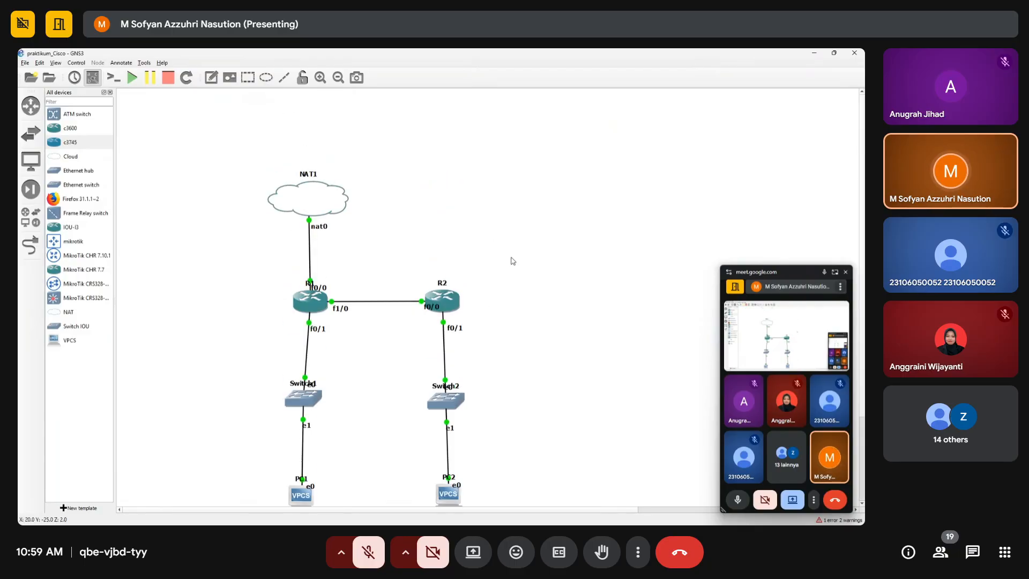
pyautogui.scroll(-2, 325, 298)
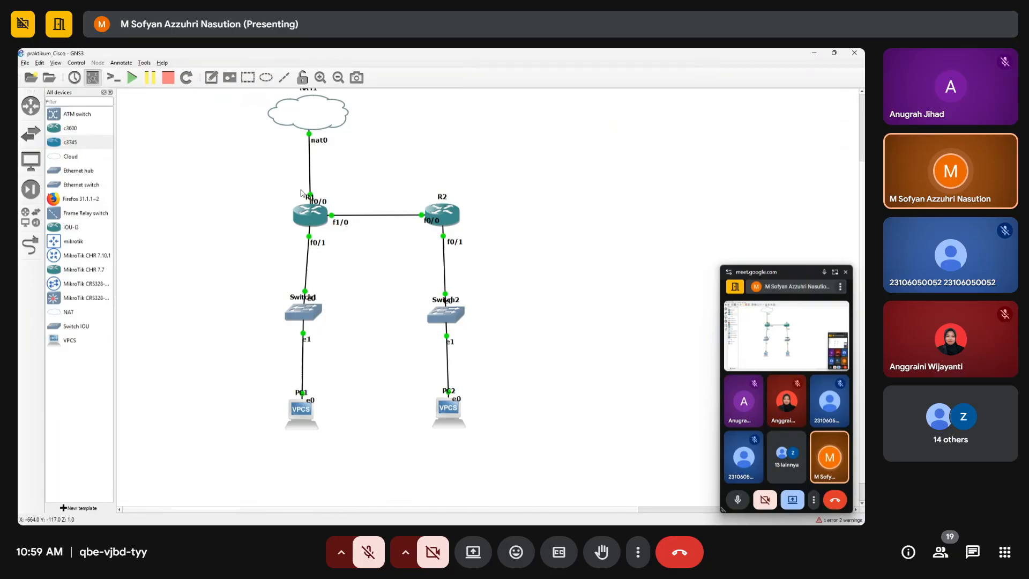
pyautogui.scroll(2, 429, 271)
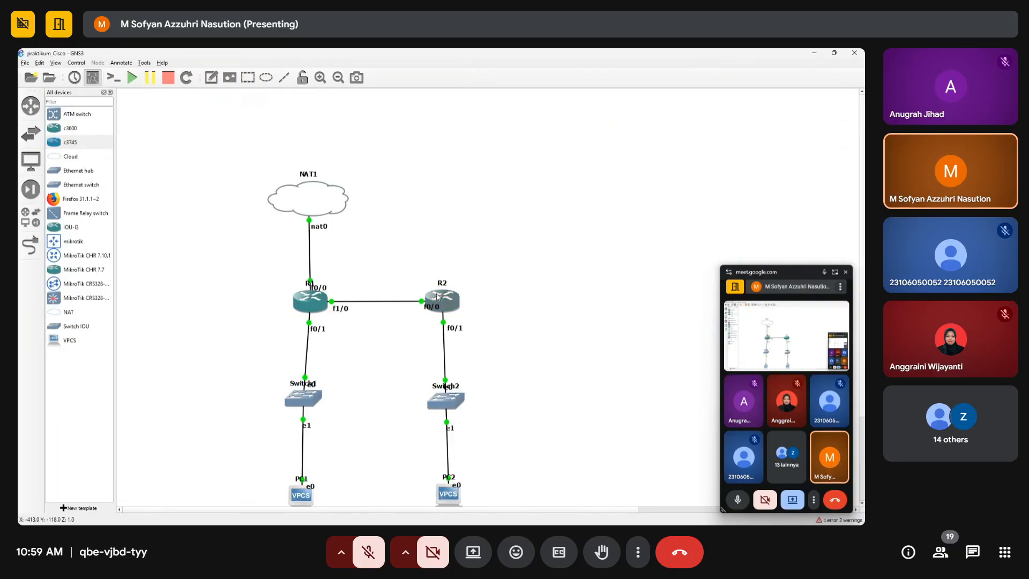
# - Point out the R2 branch, both branches, and the R1 and R2 pair by selecting them in turn, and clear the selection
pyautogui.moveTo(232, 268); pyautogui.dragTo(490, 348)
pyautogui.click(506, 335)
pyautogui.click(494, 350)
pyautogui.moveTo(418, 250); pyautogui.dragTo(496, 511)
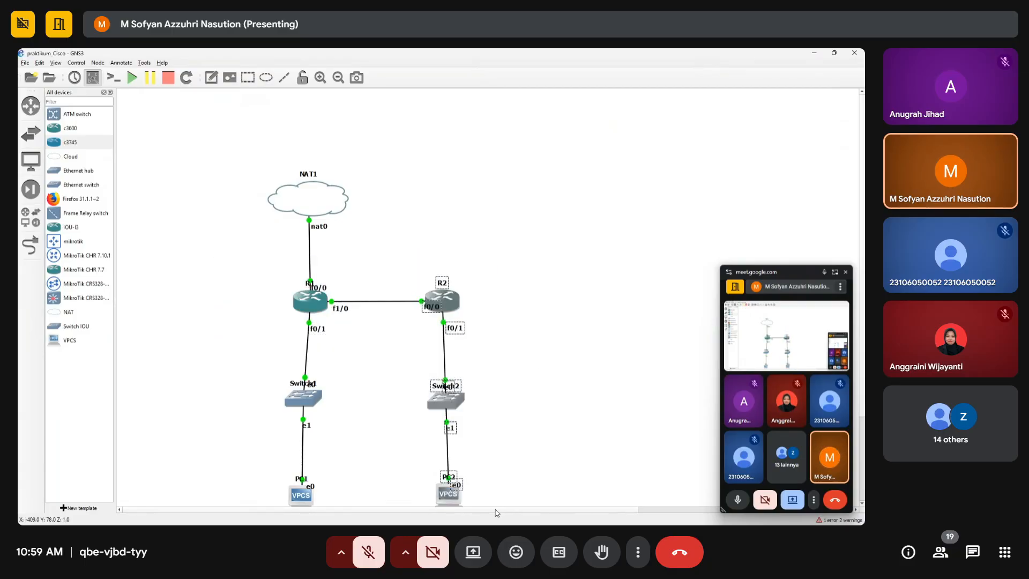
pyautogui.click(210, 281)
pyautogui.moveTo(207, 271); pyautogui.dragTo(544, 505)
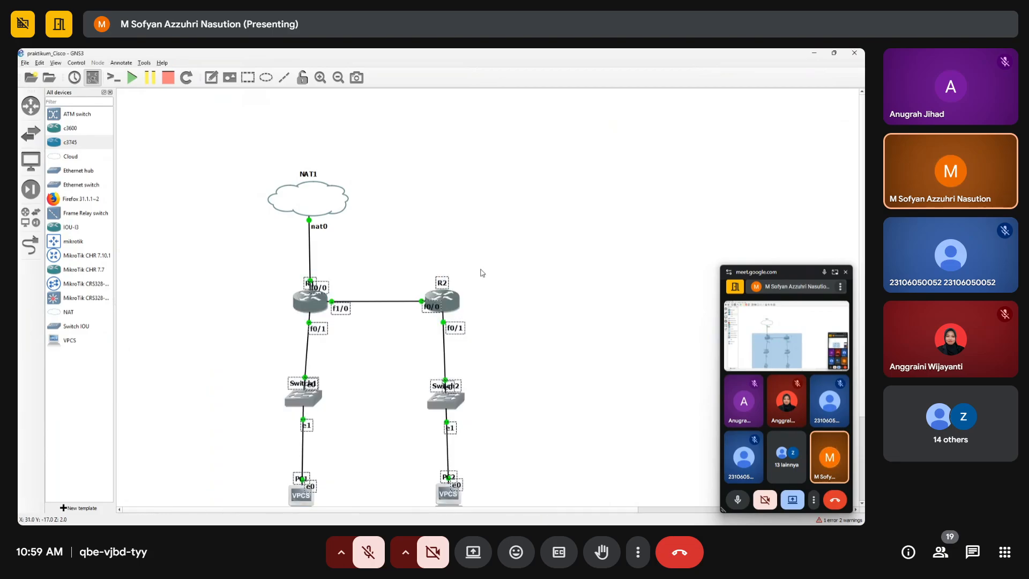
pyautogui.click(277, 306)
pyautogui.moveTo(262, 277); pyautogui.dragTo(477, 324)
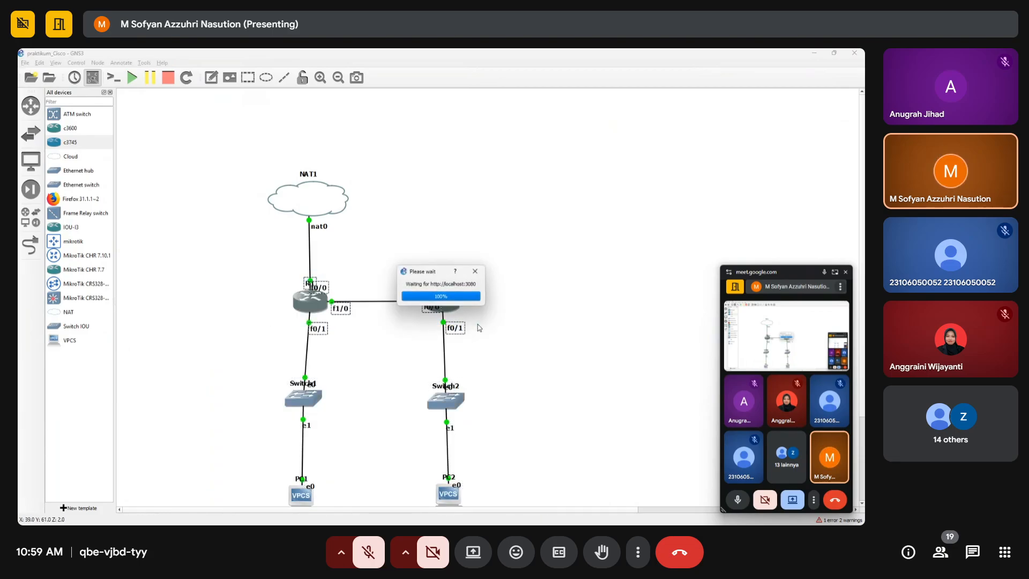
pyautogui.click(399, 284)
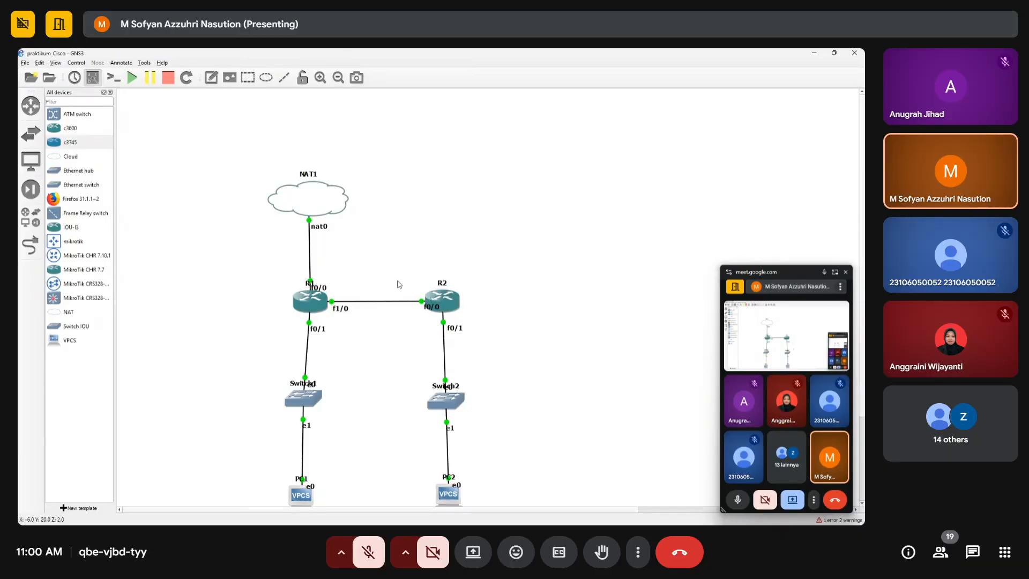
# - Delete the R2 branch consisting of R2, Switch2 and PC2 from the topology
pyautogui.moveTo(392, 261); pyautogui.dragTo(515, 506)
pyautogui.press('Delete')
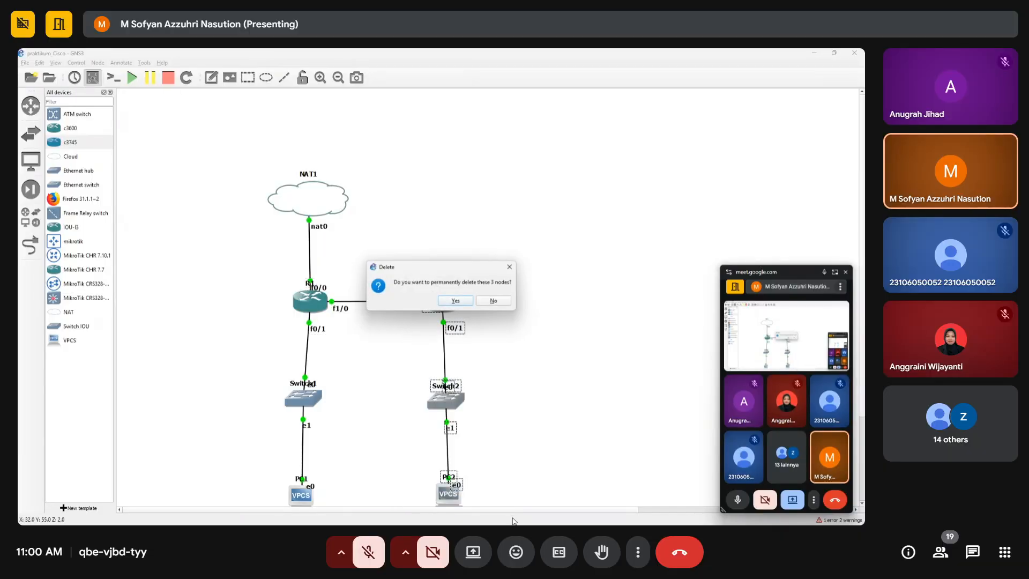
pyautogui.press('Return')
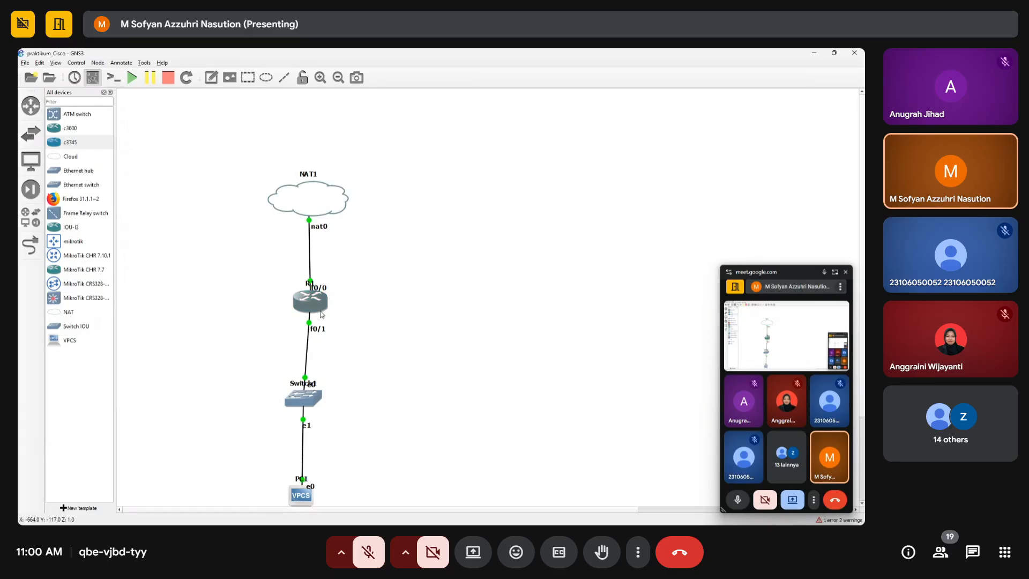
# - Delete router R1 and place a new c3745 router between NAT1 and Switch1
pyautogui.press('Delete')
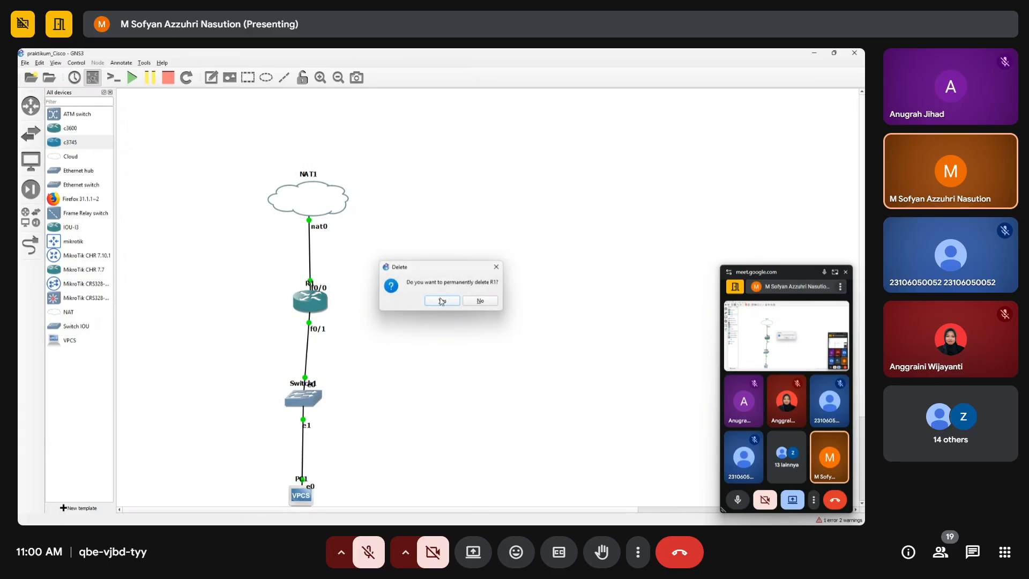
pyautogui.click(441, 300)
pyautogui.moveTo(83, 148); pyautogui.dragTo(302, 290)
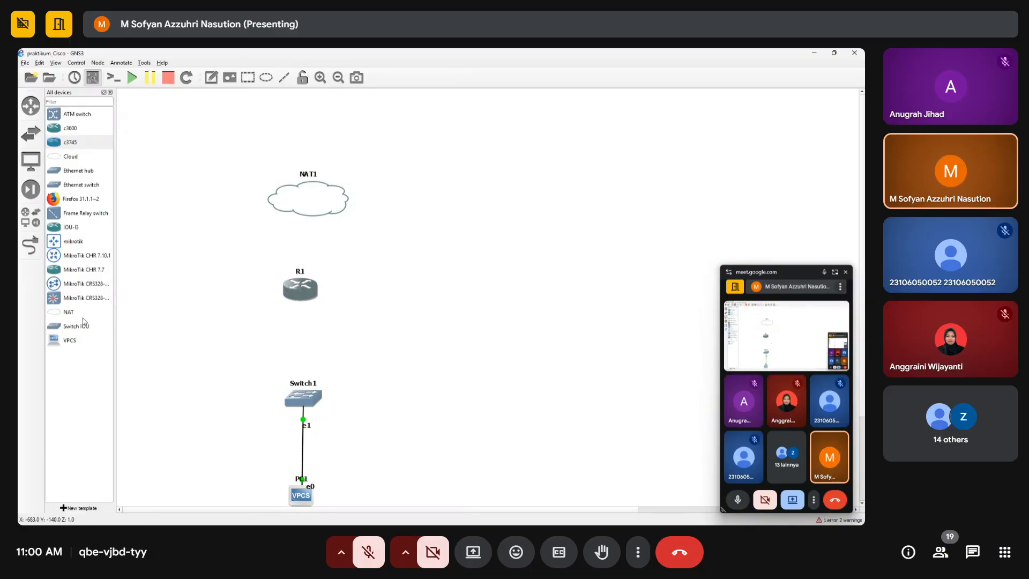
# - Link NAT1's nat0 port to FastEthernet0/0 on the new R1 router
pyautogui.click(31, 245)
pyautogui.click(294, 203)
pyautogui.click(314, 209)
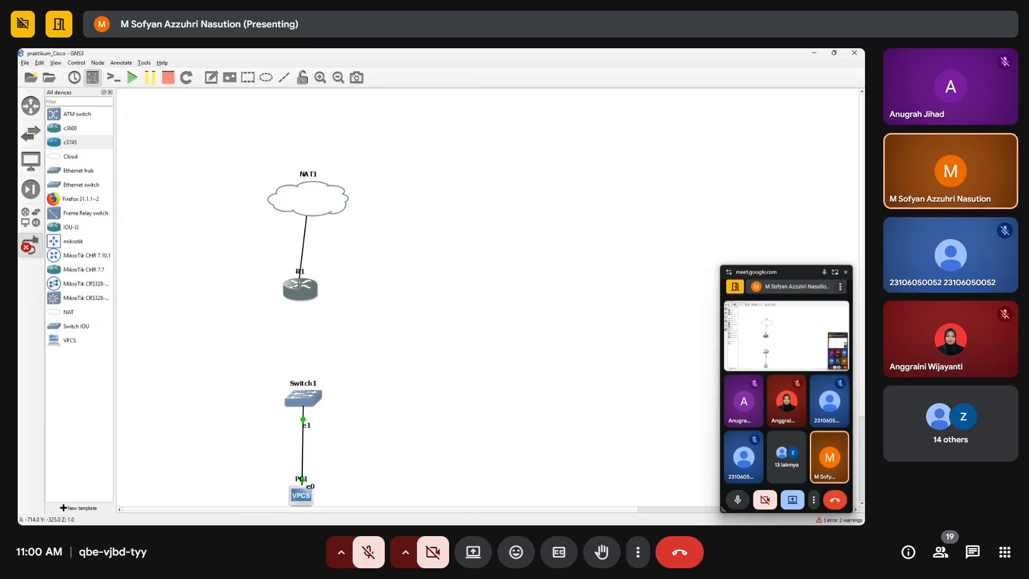
pyautogui.click(305, 289)
pyautogui.click(330, 293)
# - Link R1's FastEthernet0/1 to port e0 of Switch1, and leave link mode
pyautogui.click(309, 293)
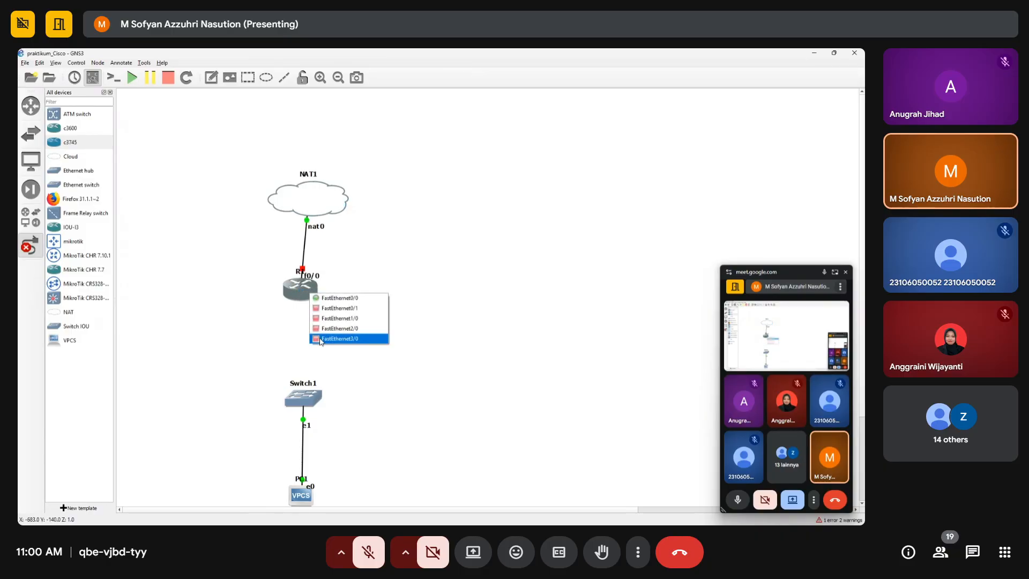
pyautogui.click(332, 307)
pyautogui.click(314, 405)
pyautogui.click(315, 405)
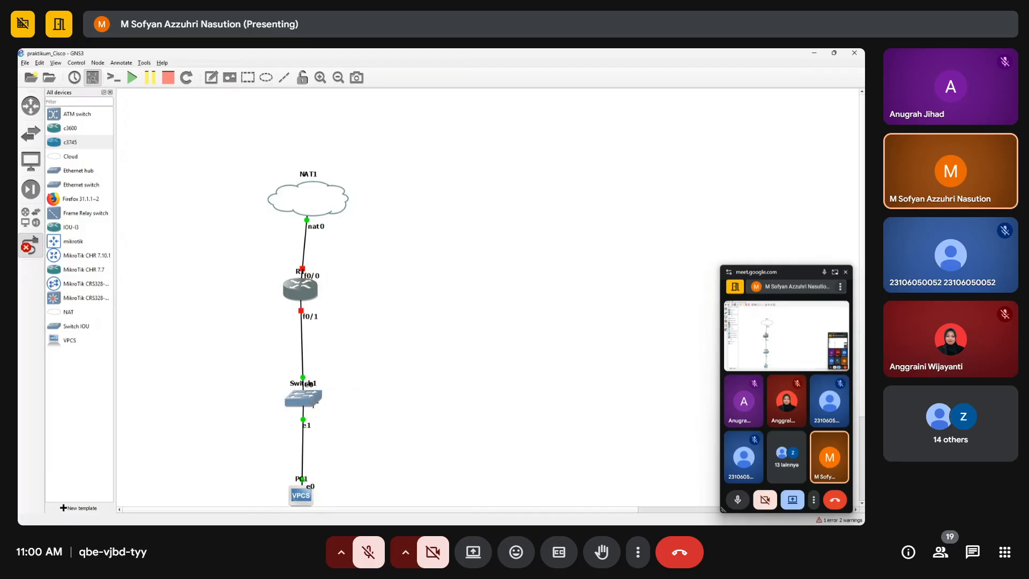
pyautogui.click(31, 246)
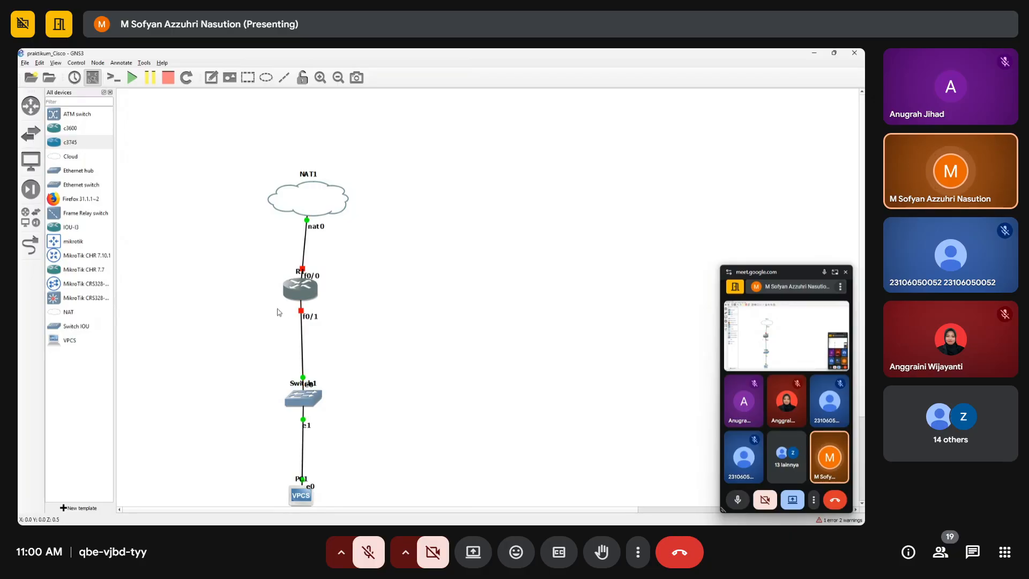
pyautogui.rightClick(298, 299)
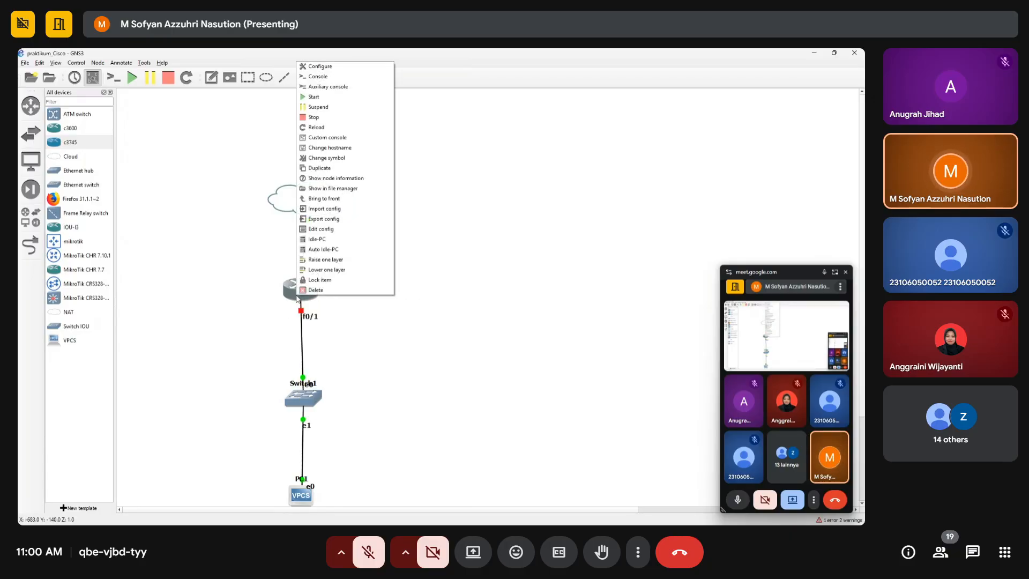
pyautogui.click(228, 288)
pyautogui.click(66, 144)
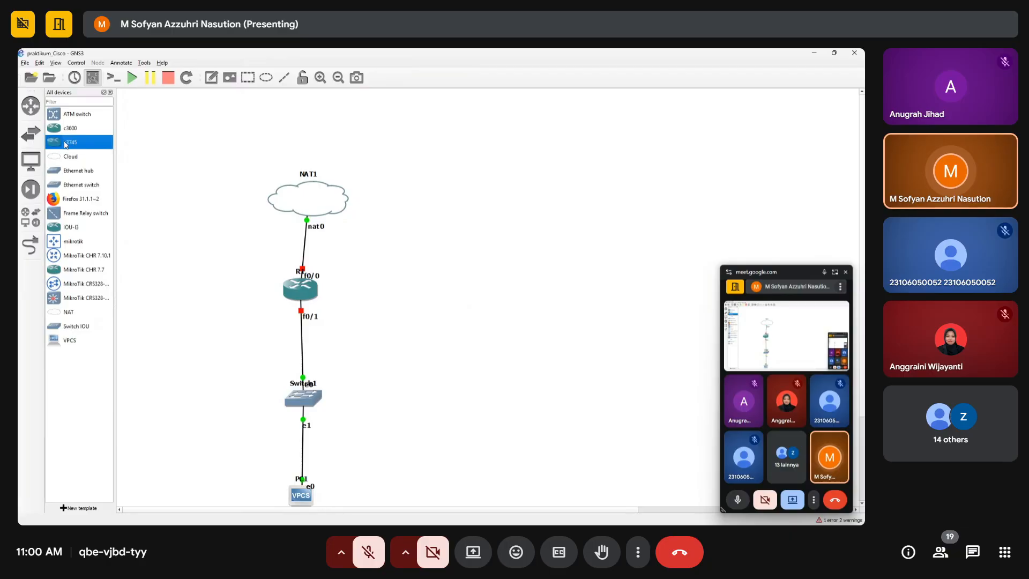
pyautogui.rightClick(64, 142)
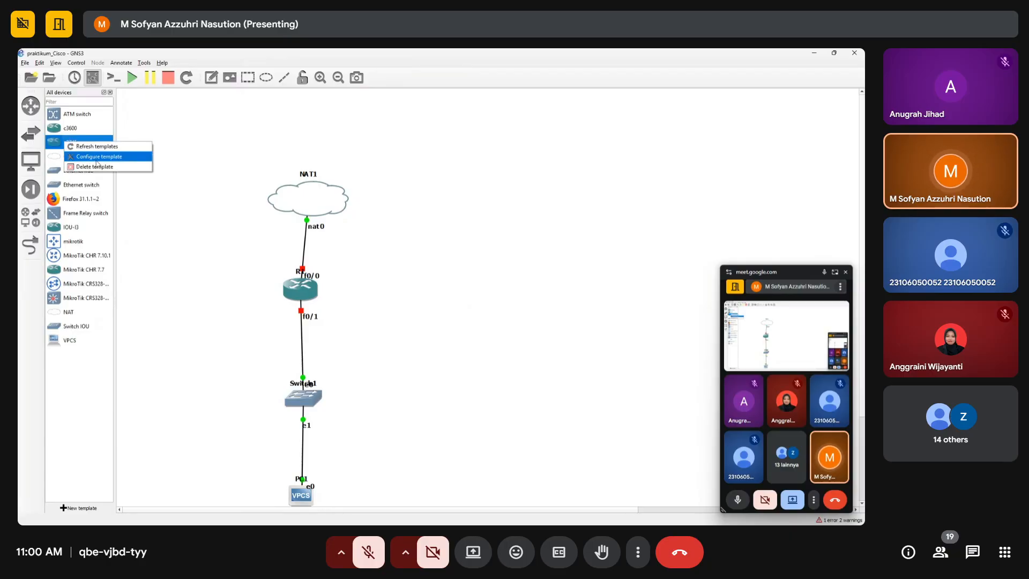
pyautogui.moveTo(246, 259); pyautogui.dragTo(341, 329)
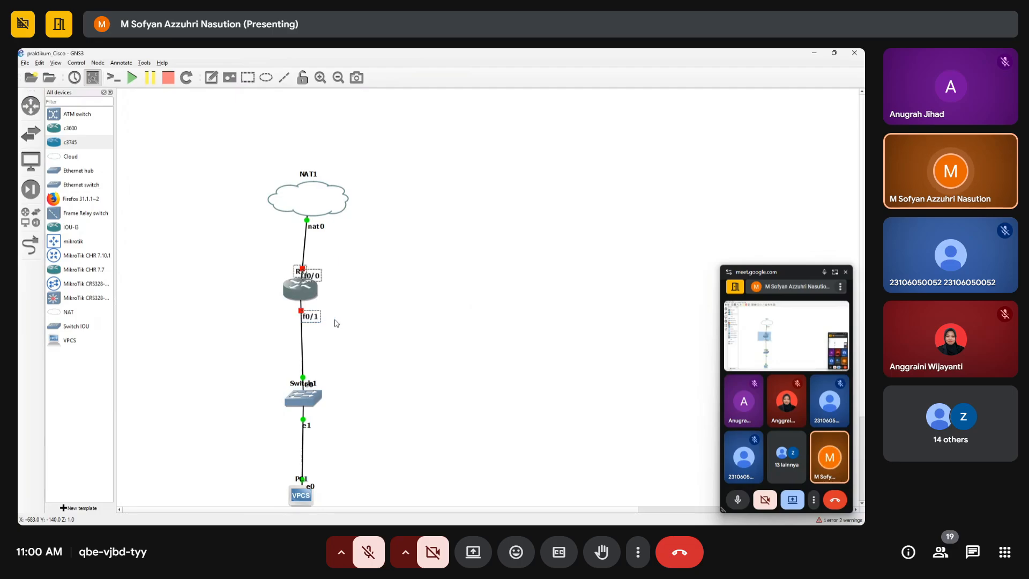
# - Open the adapter slot settings of the c3745 router template
pyautogui.click(78, 142)
pyautogui.rightClick(80, 144)
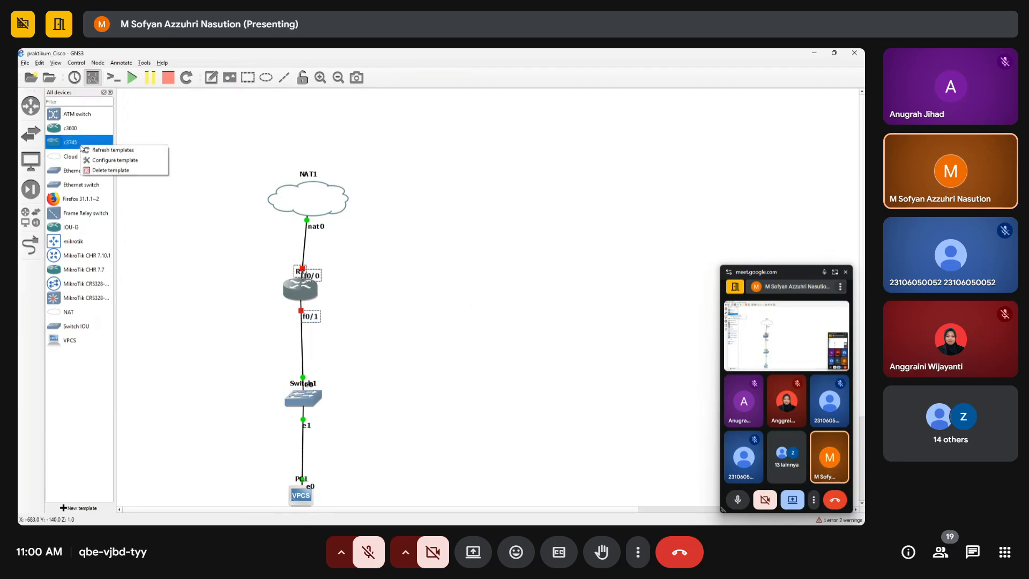
pyautogui.click(102, 161)
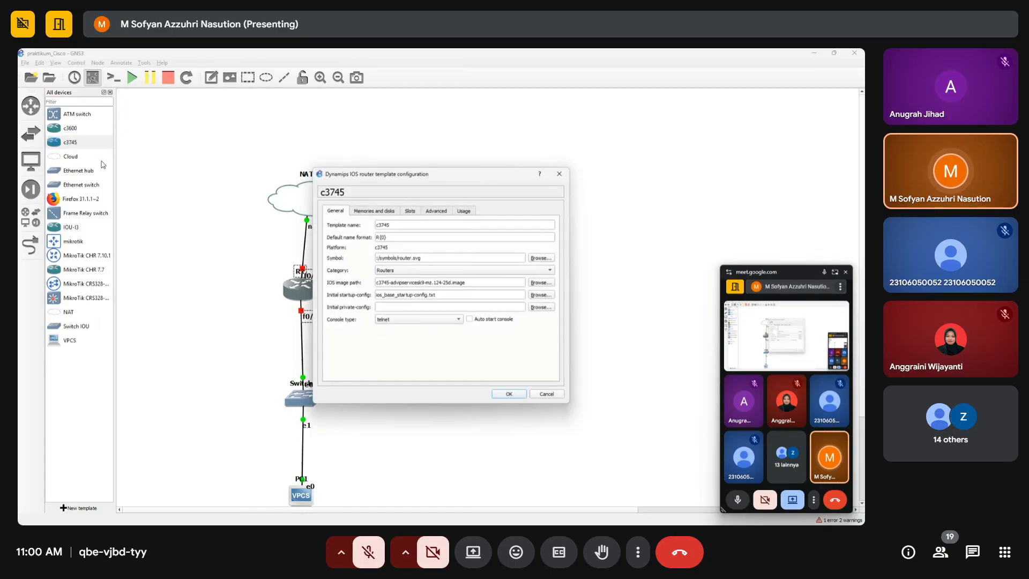
pyautogui.click(410, 210)
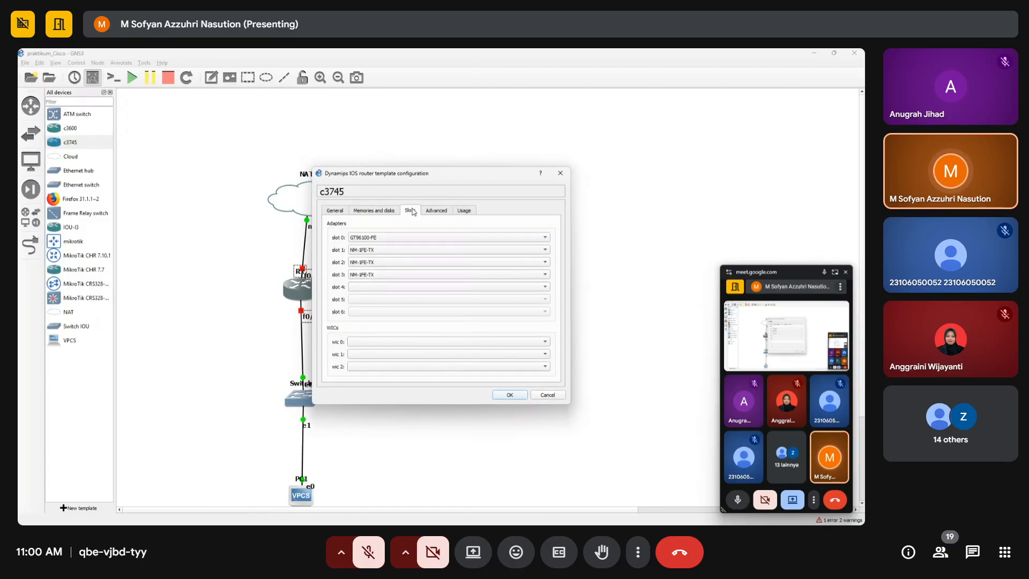
# - Clear the adapters from slots 1, 2 and 3 of the c3745 template
pyautogui.click(414, 249)
pyautogui.click(414, 249)
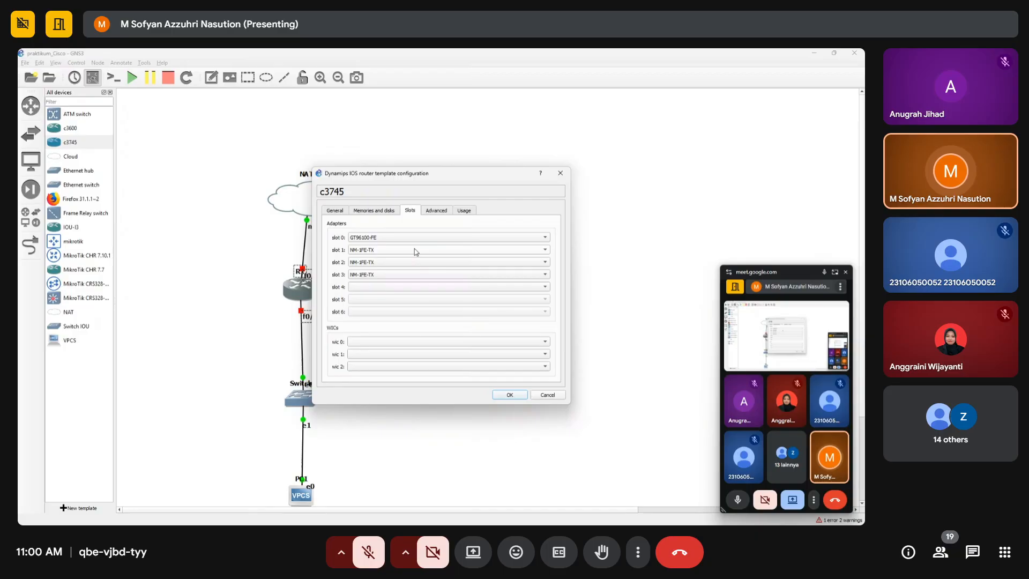
pyautogui.click(412, 250)
pyautogui.click(404, 243)
pyautogui.click(389, 264)
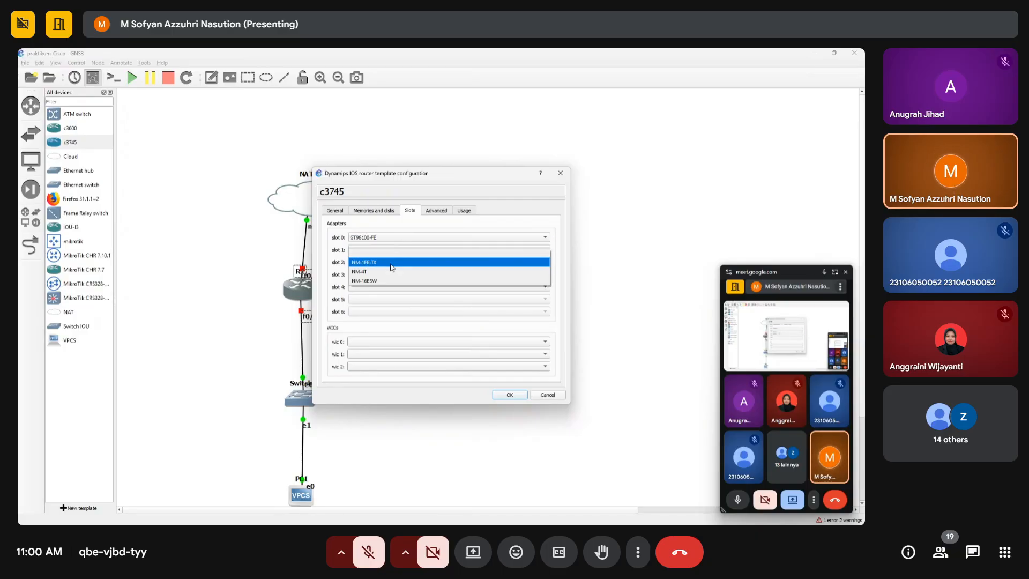
pyautogui.click(391, 267)
pyautogui.click(389, 274)
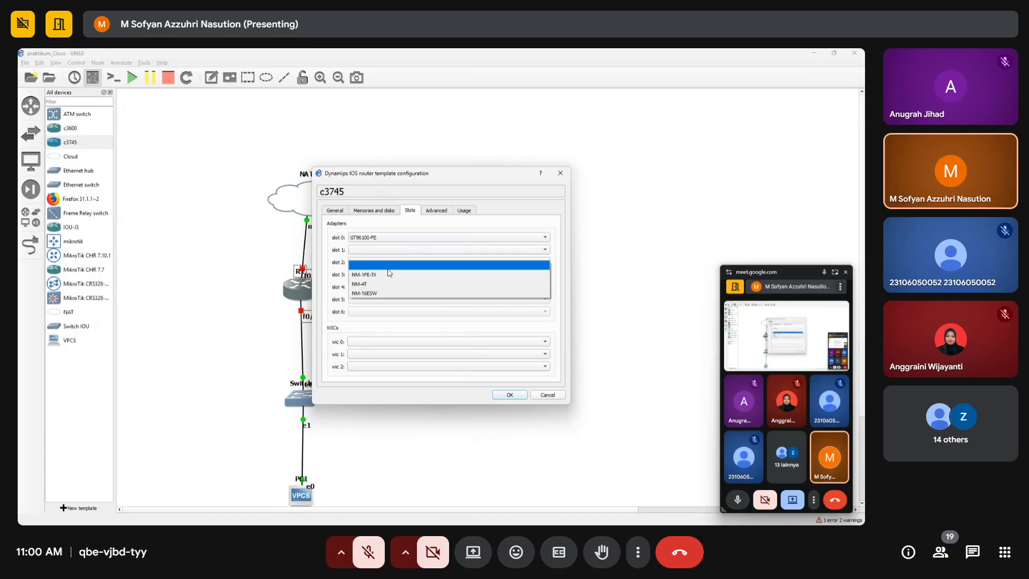
pyautogui.click(389, 265)
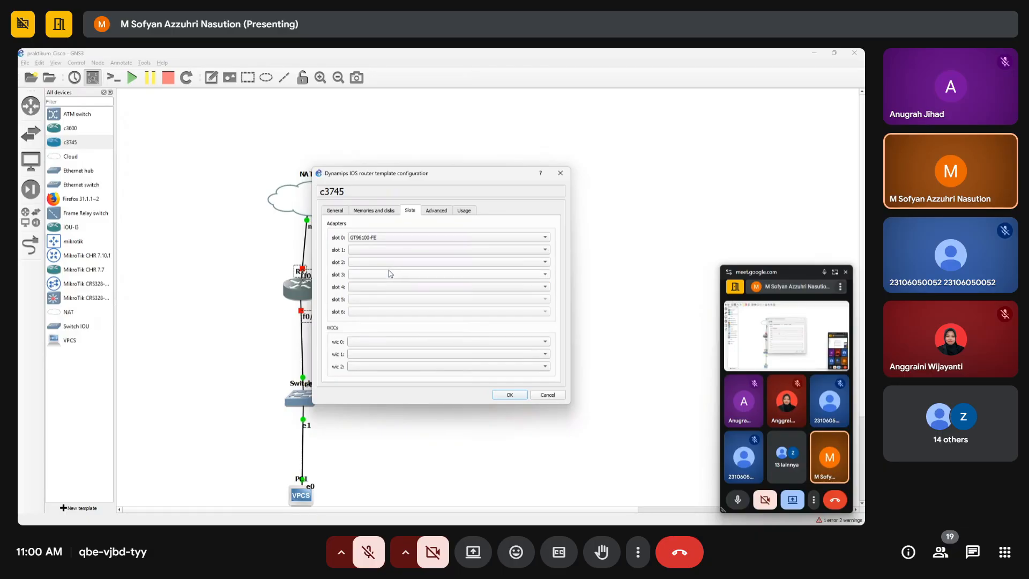
# - Assign the NM-1FE-TX adapter to slots 1, 2, 3 and 4 of the c3745 template, and save the template
pyautogui.click(418, 252)
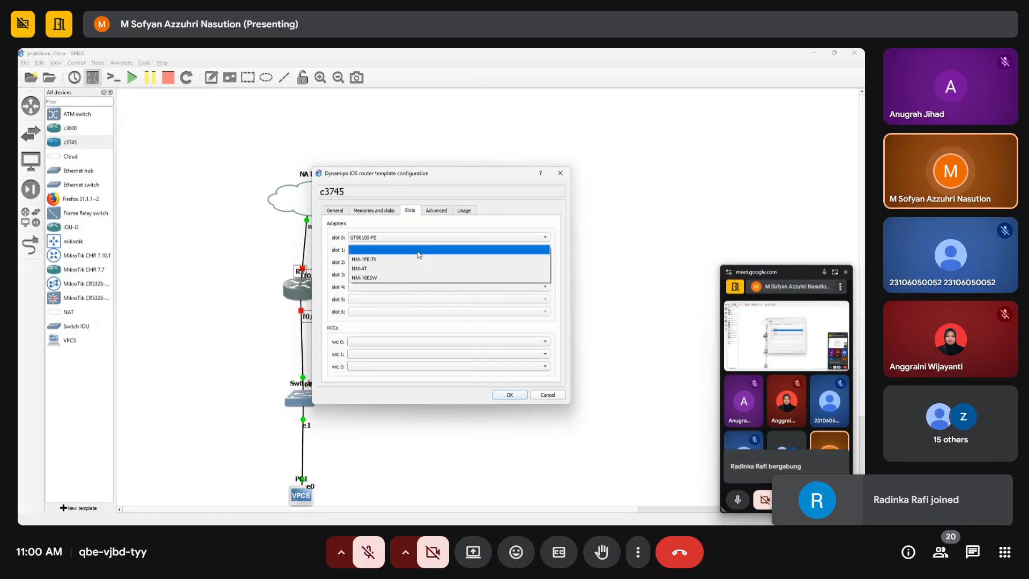
pyautogui.click(411, 213)
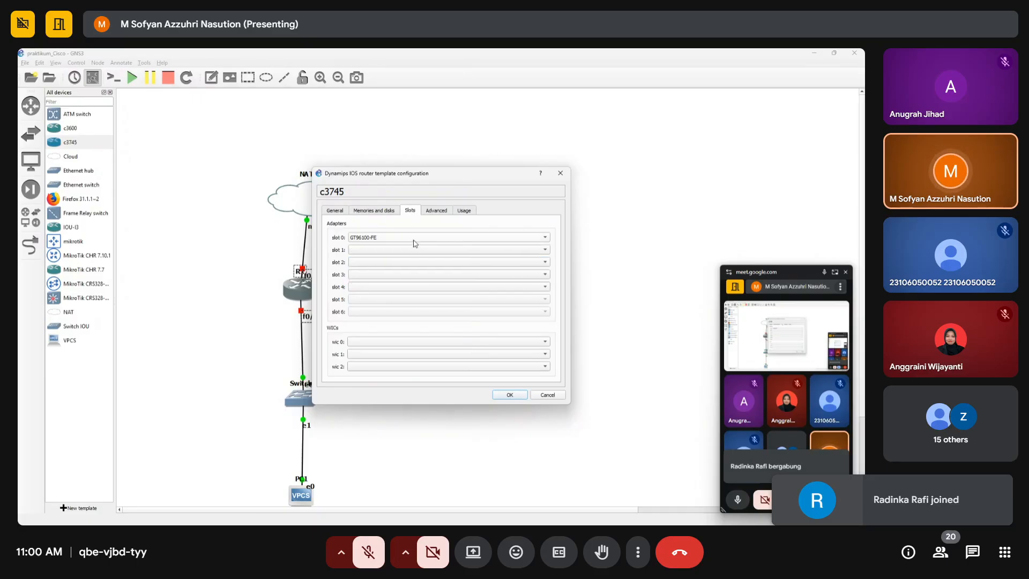
pyautogui.click(403, 250)
pyautogui.click(403, 260)
pyautogui.click(404, 263)
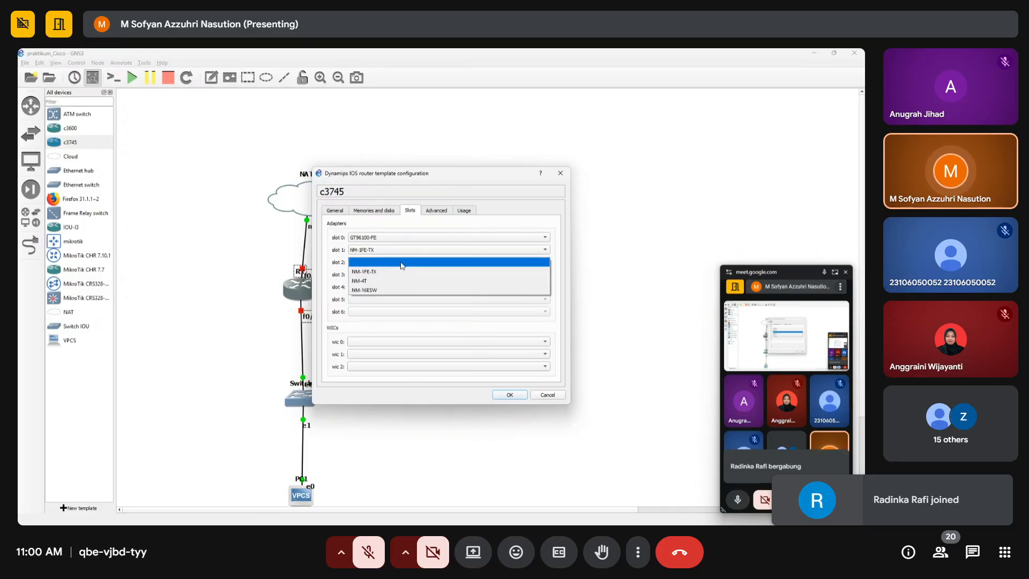
pyautogui.click(395, 270)
pyautogui.click(388, 275)
pyautogui.click(388, 288)
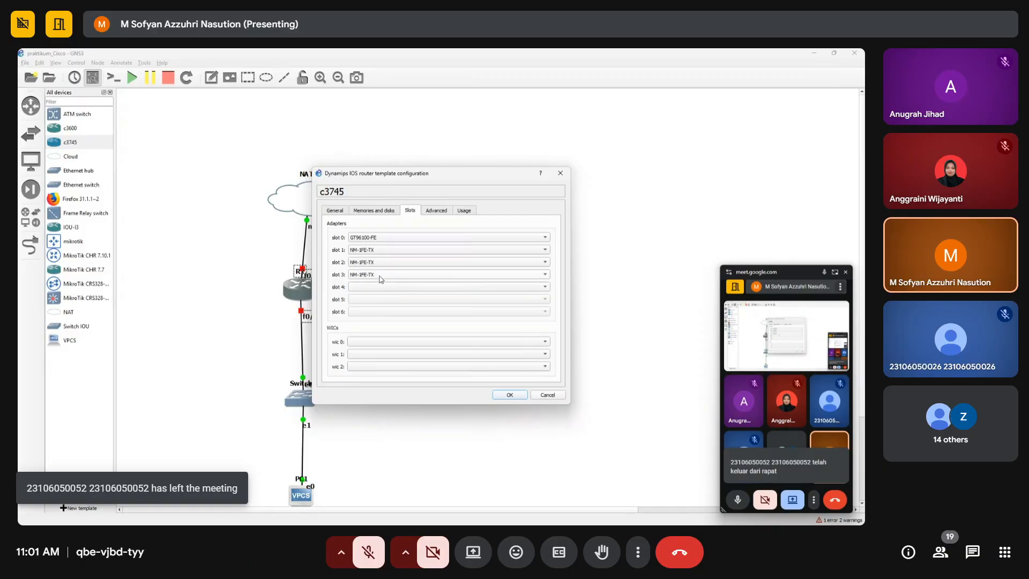
pyautogui.click(524, 287)
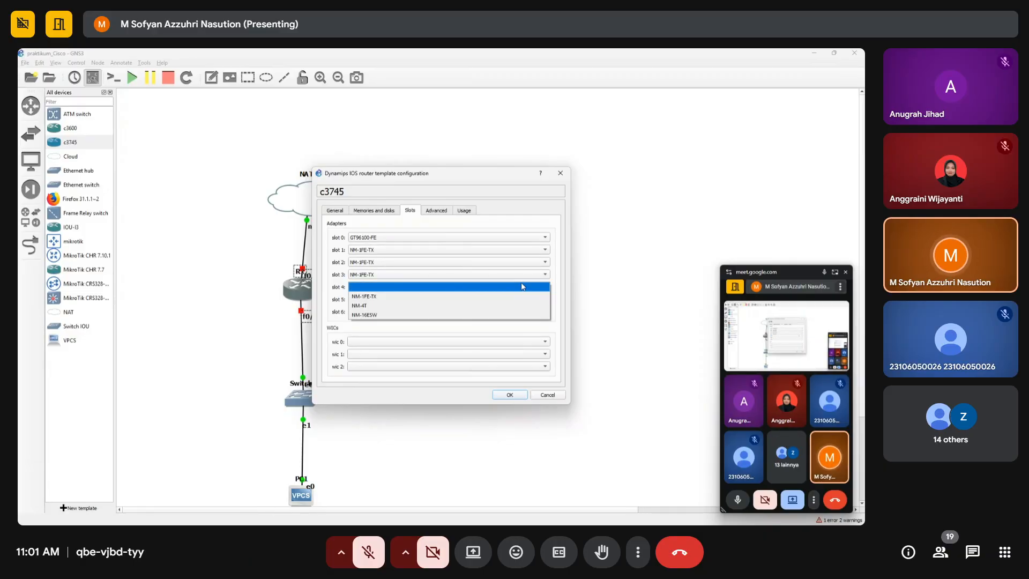
pyautogui.click(489, 298)
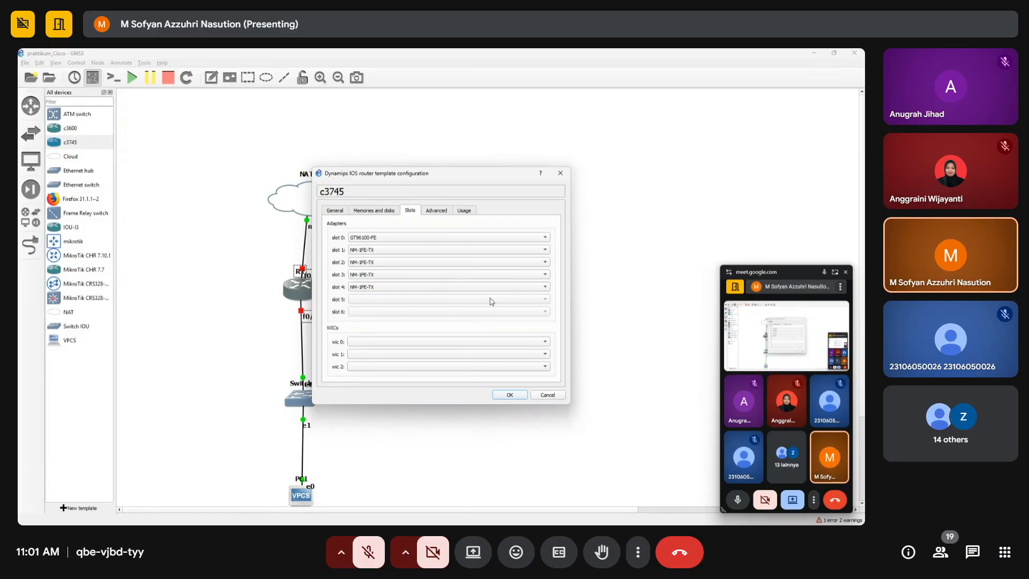
pyautogui.click(509, 395)
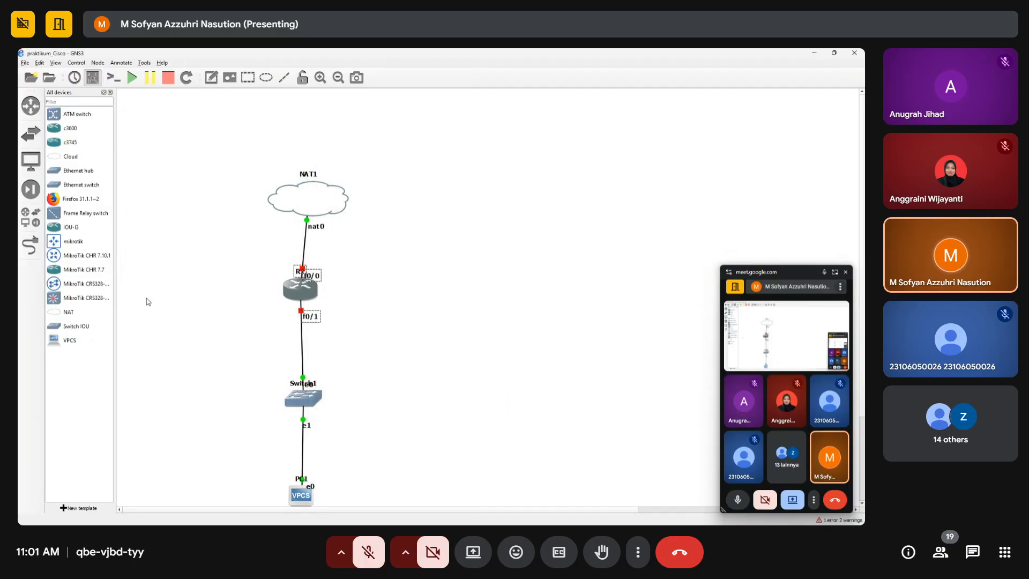
# - Start router R1, check its list of FastEthernet interfaces, and leave link mode
pyautogui.rightClick(290, 279)
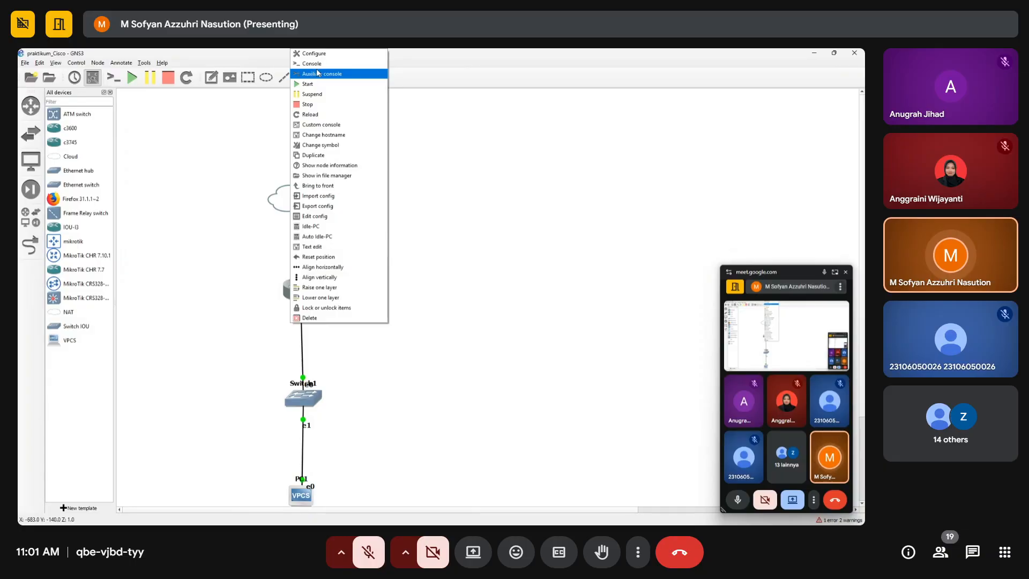
pyautogui.click(313, 86)
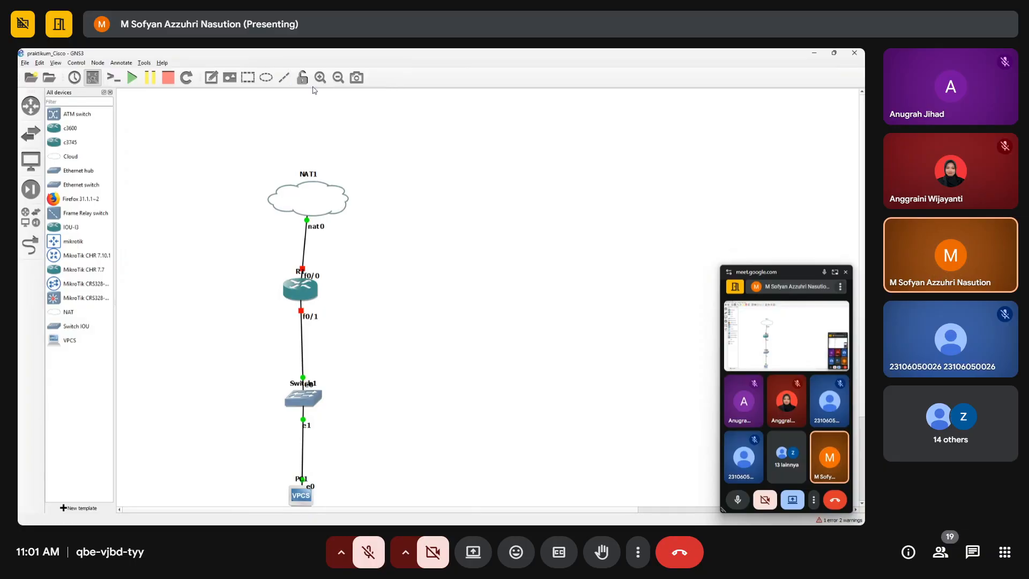
pyautogui.click(31, 246)
pyautogui.click(298, 296)
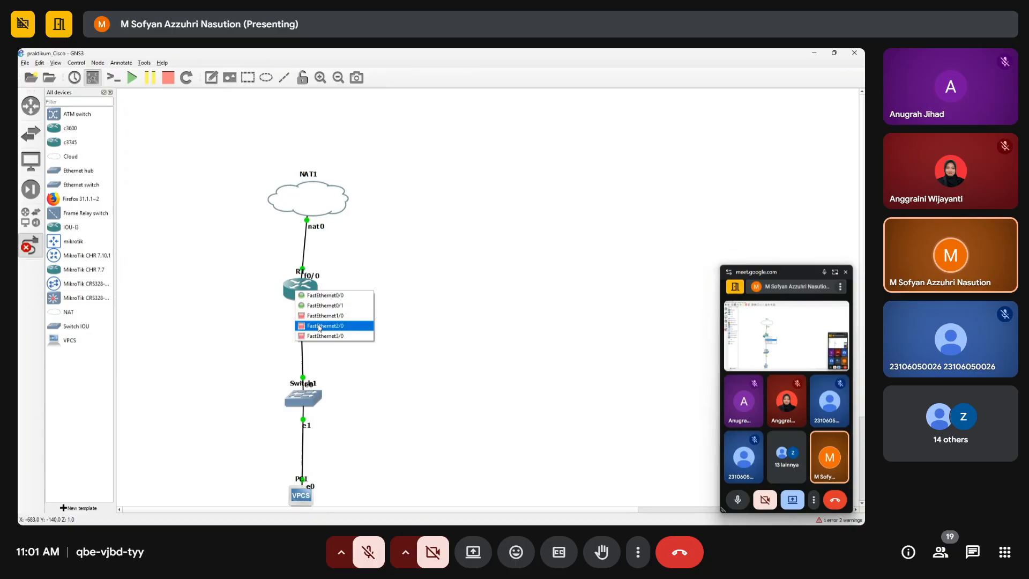
pyautogui.click(324, 305)
pyautogui.click(31, 245)
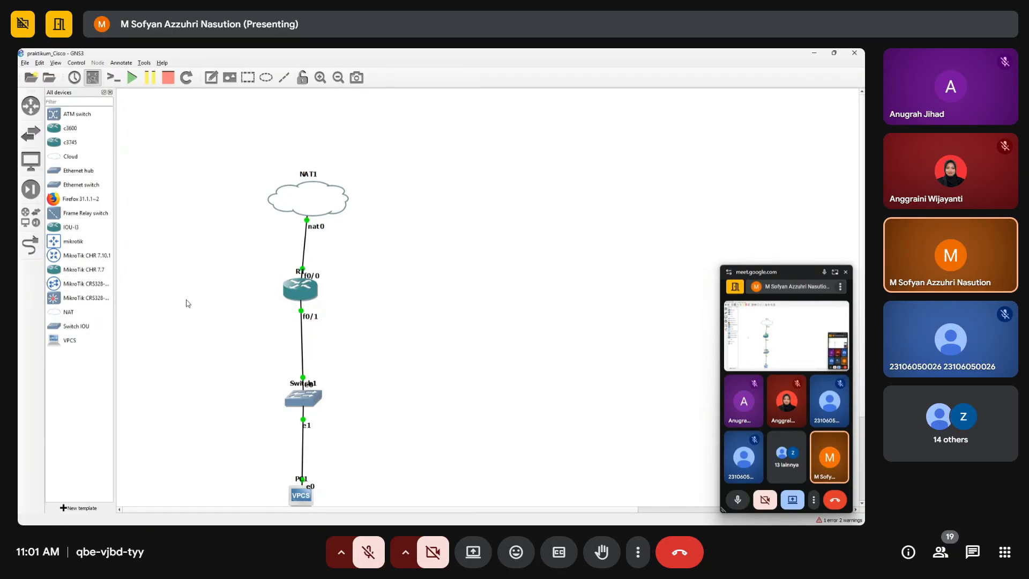
# - Open the console of the running R1 router
pyautogui.scroll(-1, 262, 330)
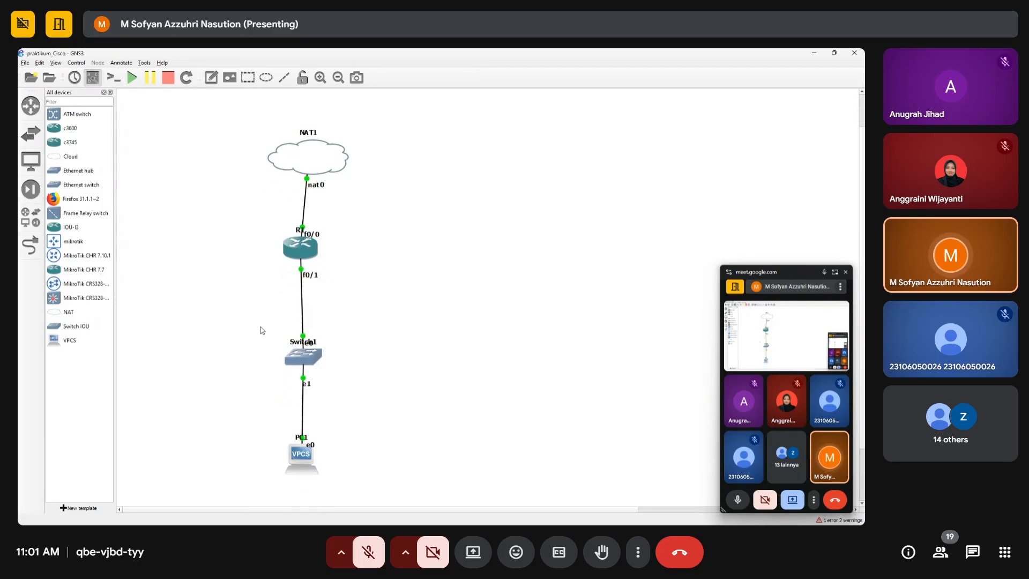
pyautogui.rightClick(297, 248)
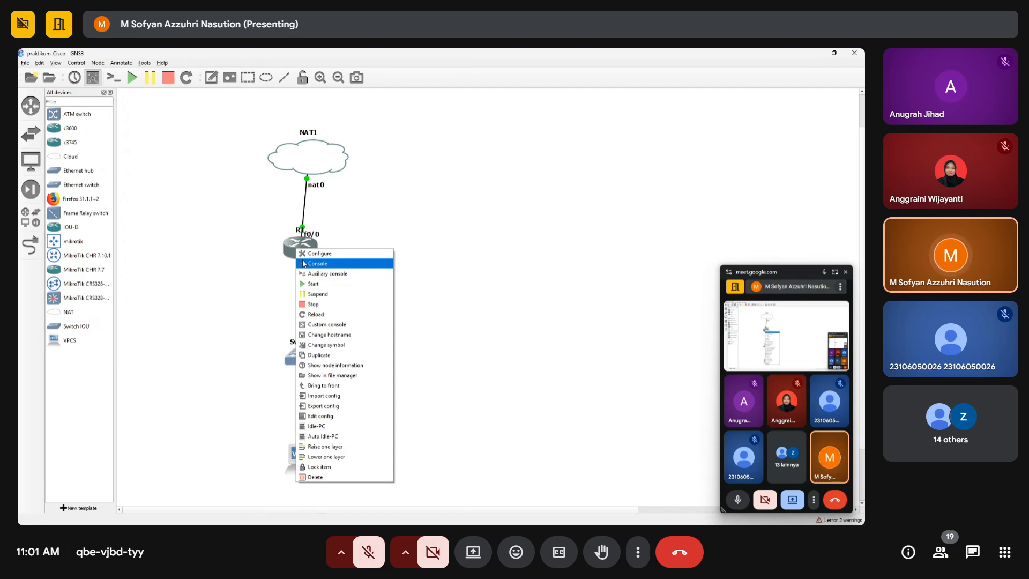
pyautogui.click(304, 263)
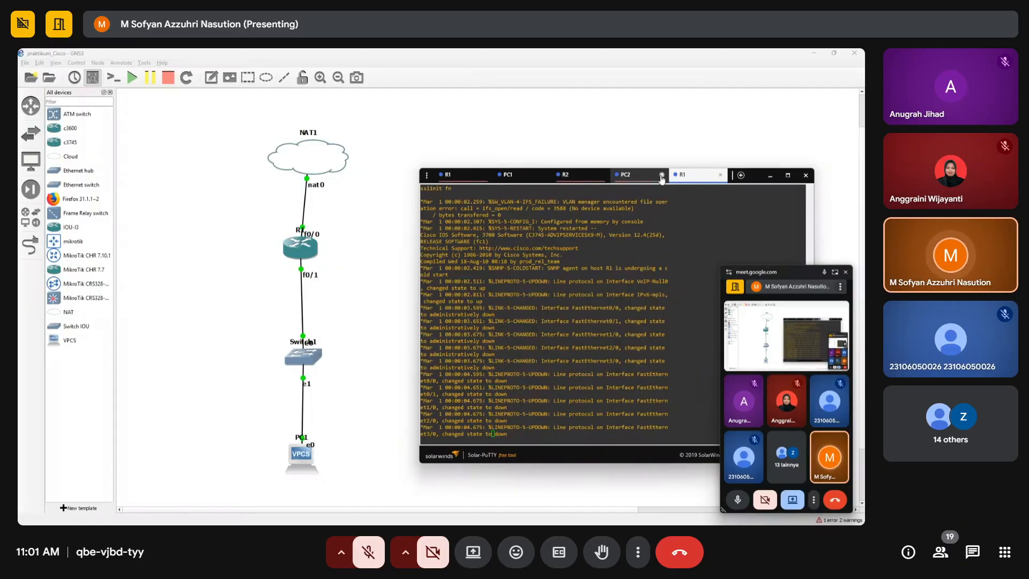
# - Close the old PC2, R2, PC1 and R1 console sessions, keeping only the new R1 session
pyautogui.click(662, 176)
pyautogui.click(641, 175)
pyautogui.click(600, 176)
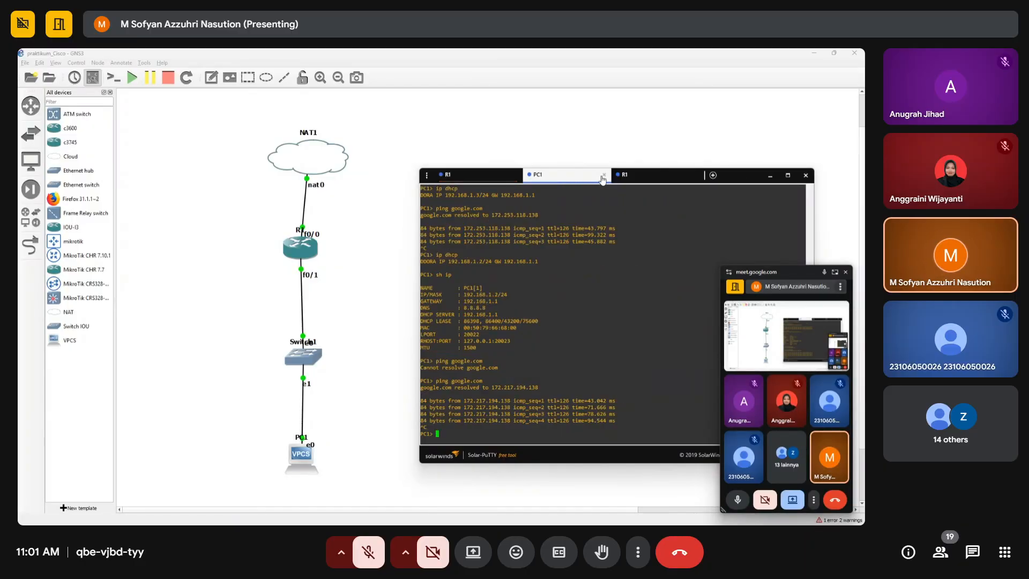
pyautogui.click(603, 178)
pyautogui.click(516, 176)
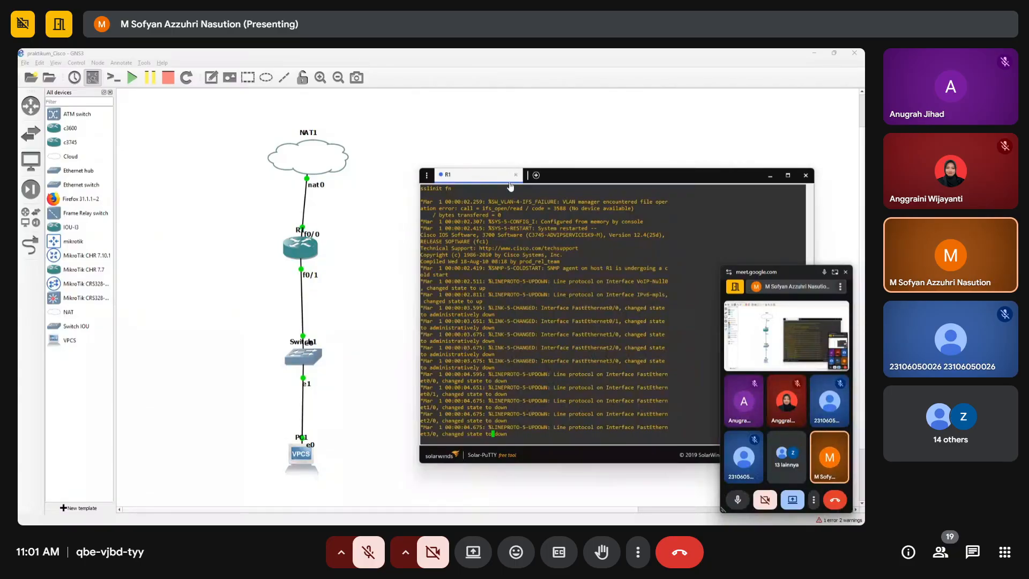
# - Open the preferences and examine the IOS router templates and the IOU device templates, including IOU-l3
pyautogui.moveTo(619, 179); pyautogui.dragTo(592, 129)
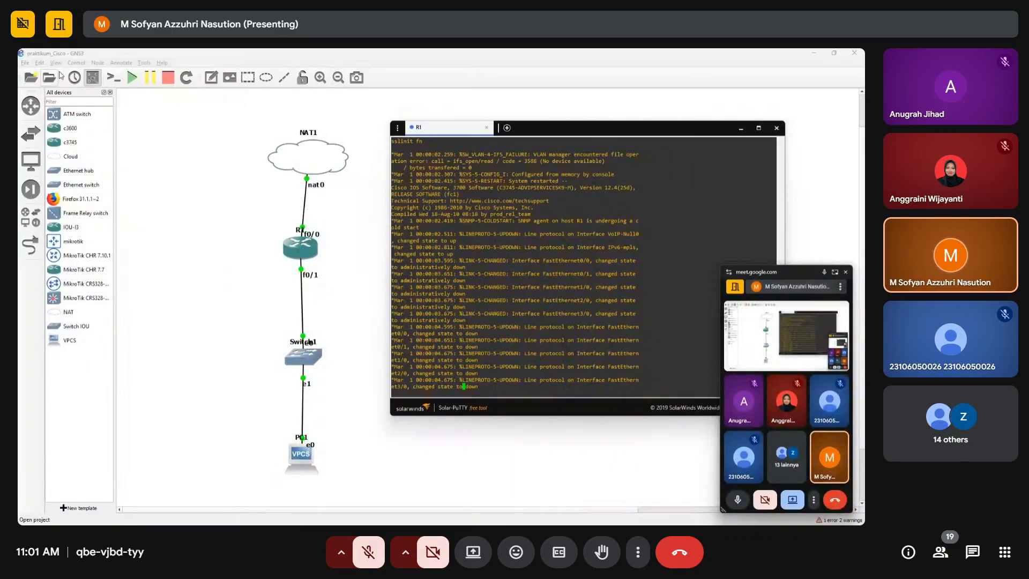
pyautogui.click(741, 128)
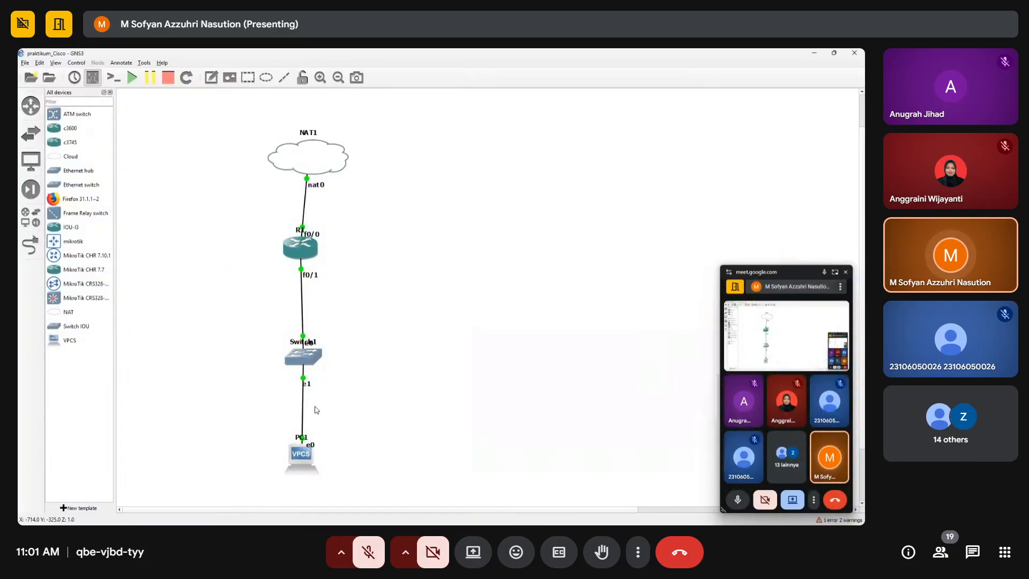
pyautogui.click(42, 63)
pyautogui.click(70, 103)
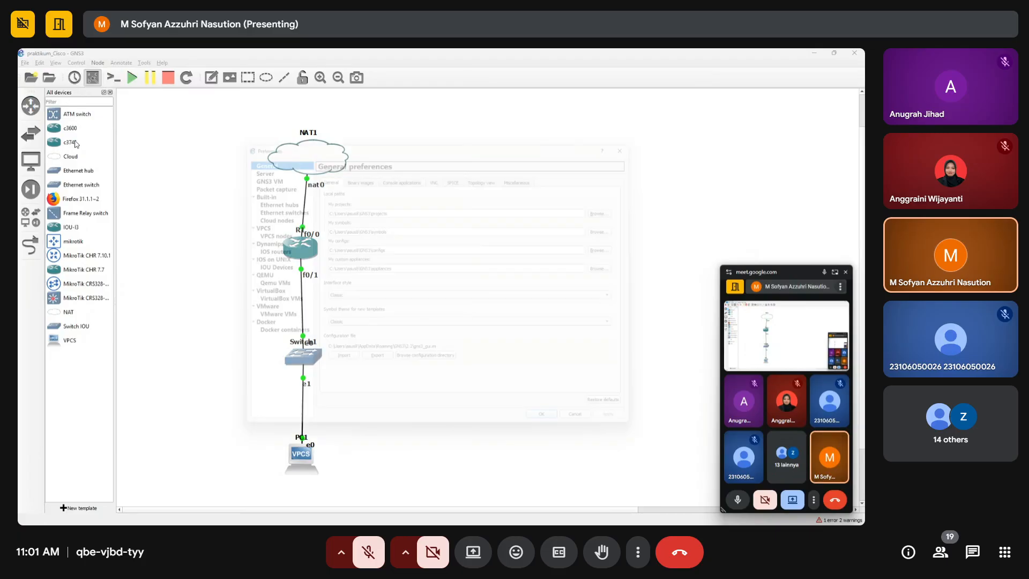
pyautogui.click(256, 268)
pyautogui.click(254, 250)
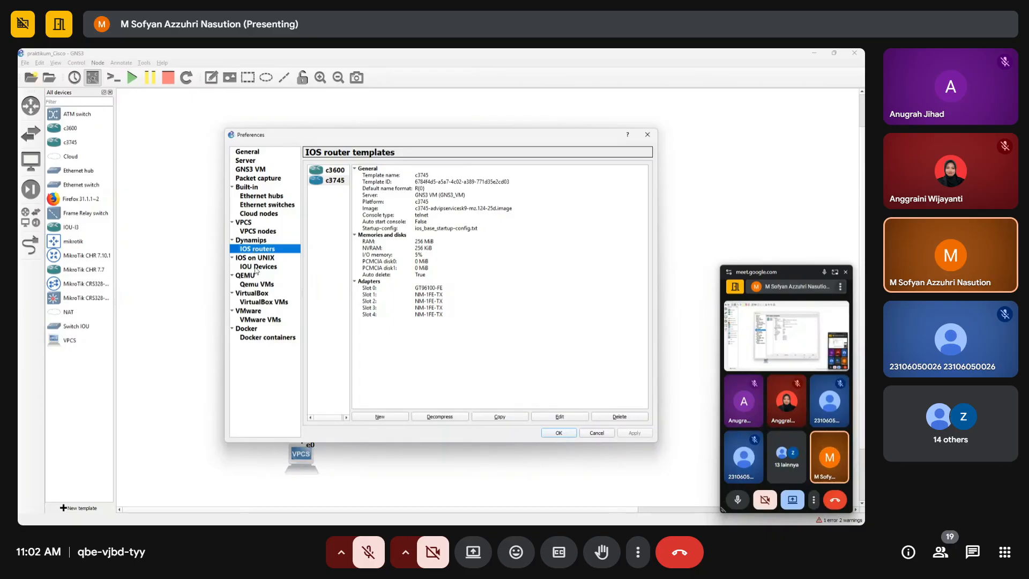
pyautogui.click(256, 266)
pyautogui.click(252, 250)
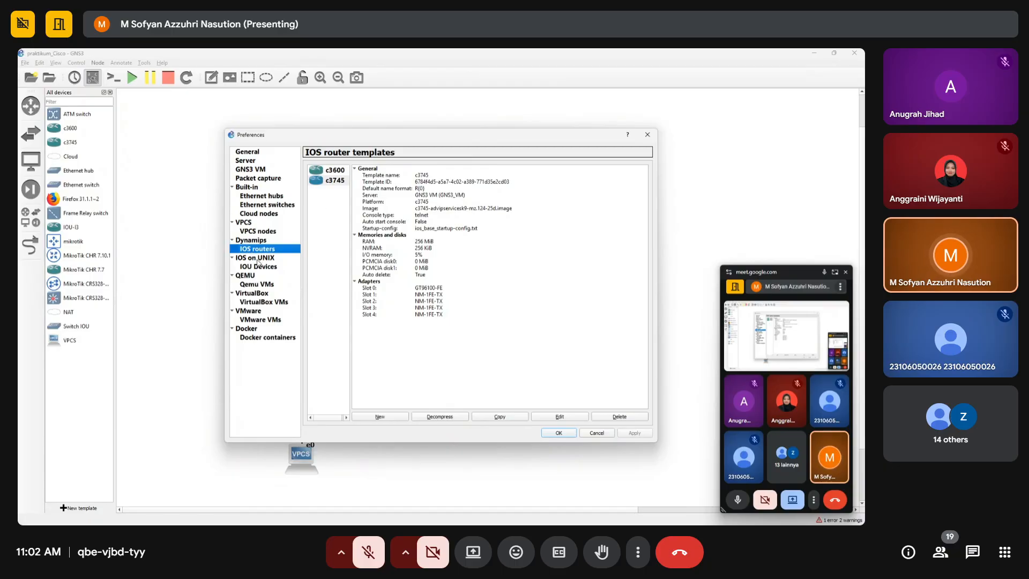
pyautogui.click(257, 260)
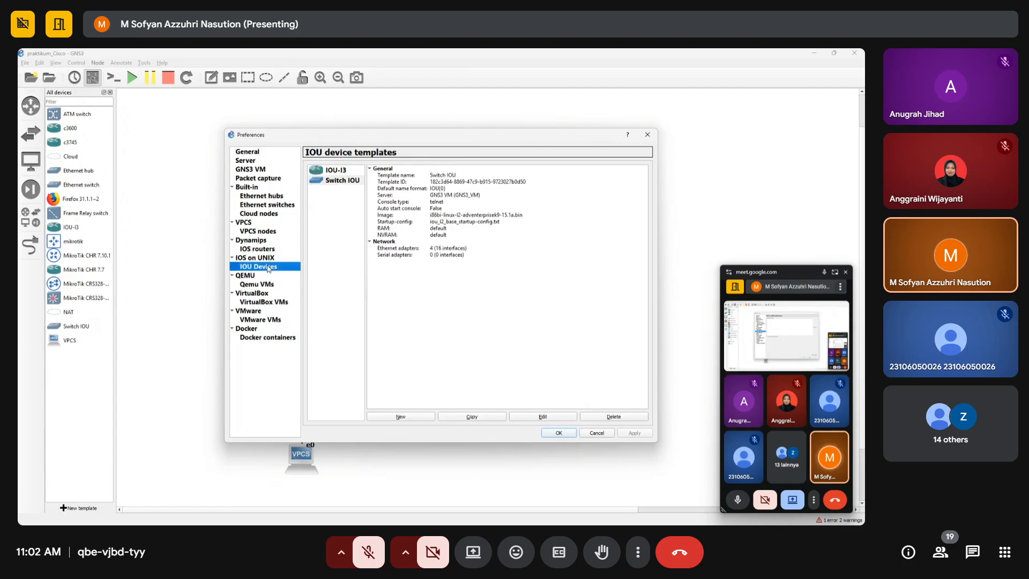
pyautogui.click(269, 267)
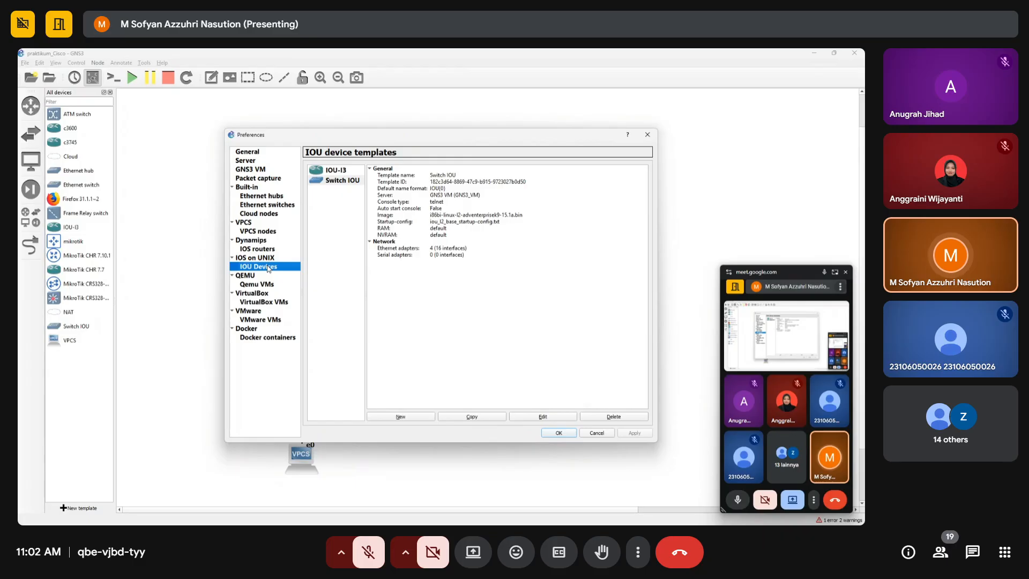
pyautogui.click(336, 171)
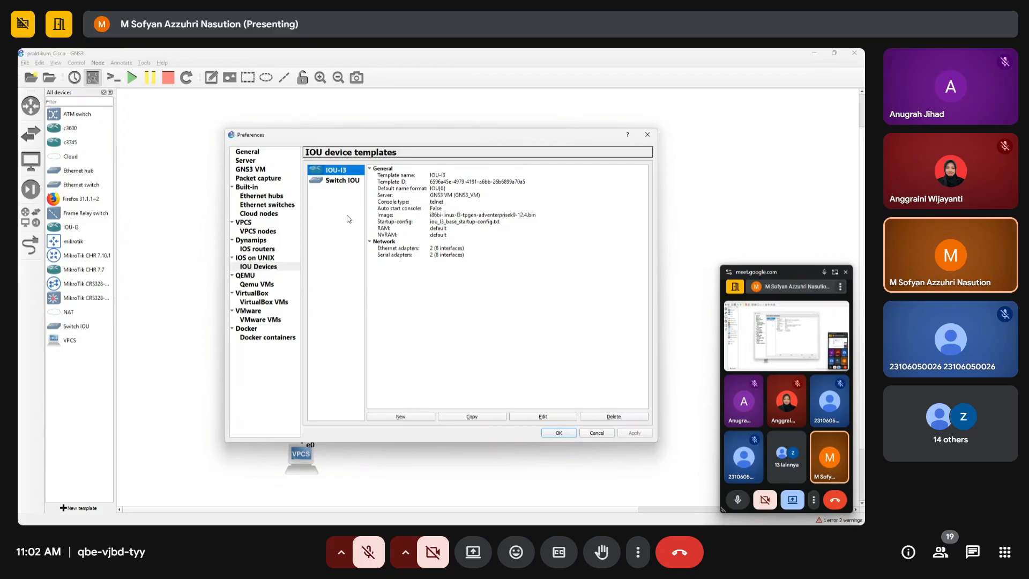
# - Compare the c3745 IOS router template with the IOU-l3 and Switch IOU templates, and close the preferences
pyautogui.click(263, 250)
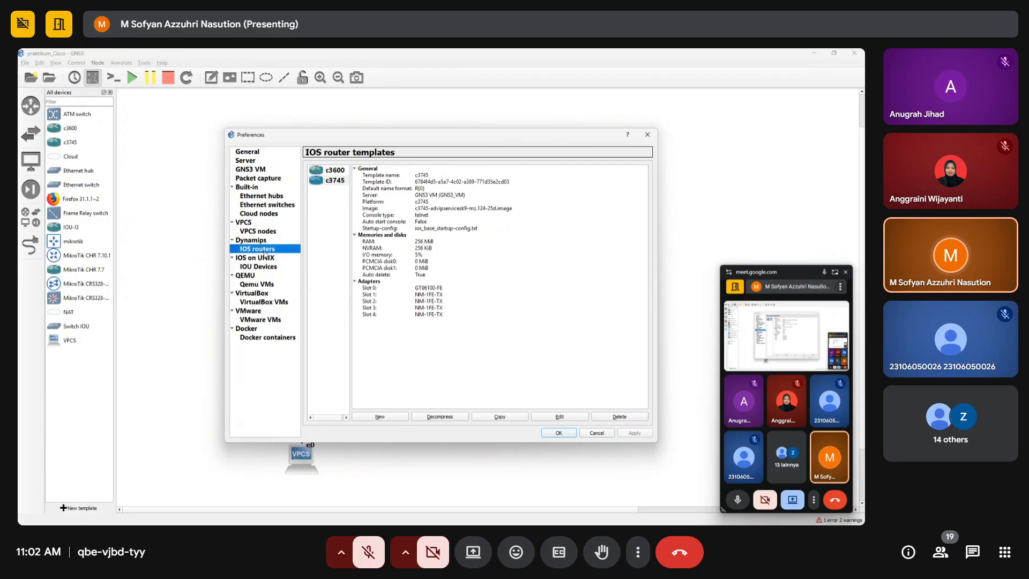
pyautogui.click(323, 185)
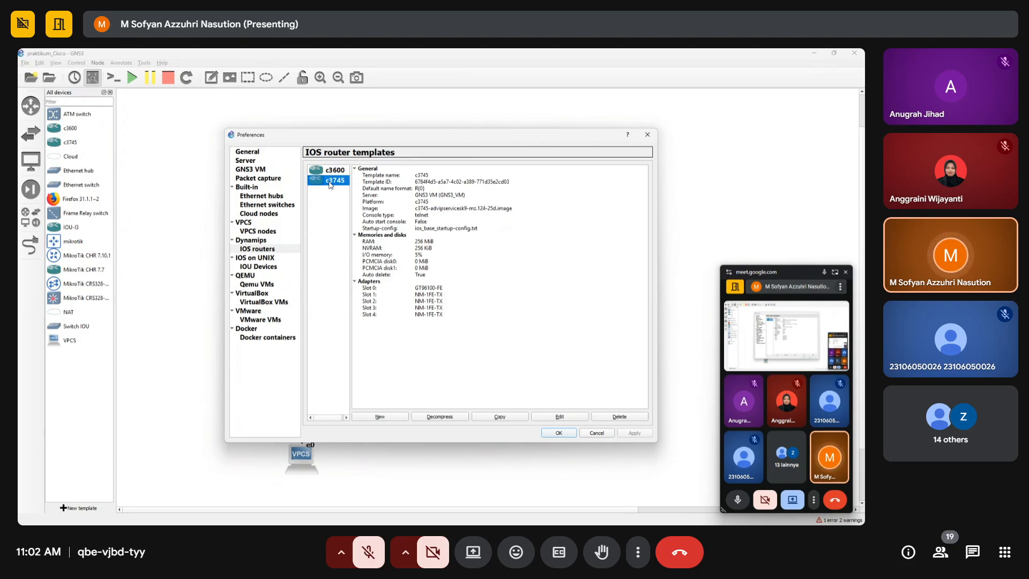
pyautogui.click(277, 267)
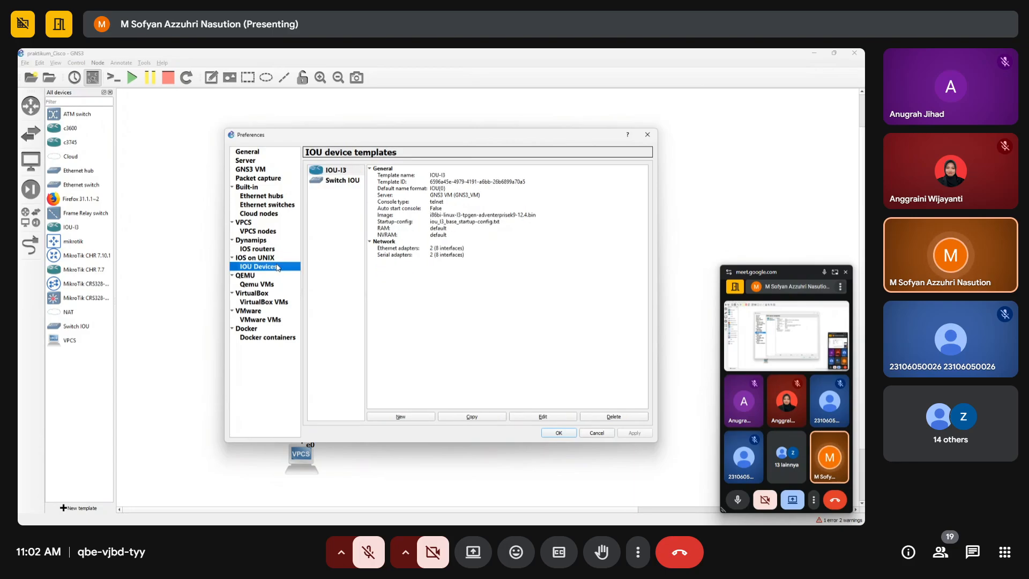
pyautogui.click(331, 181)
pyautogui.click(330, 174)
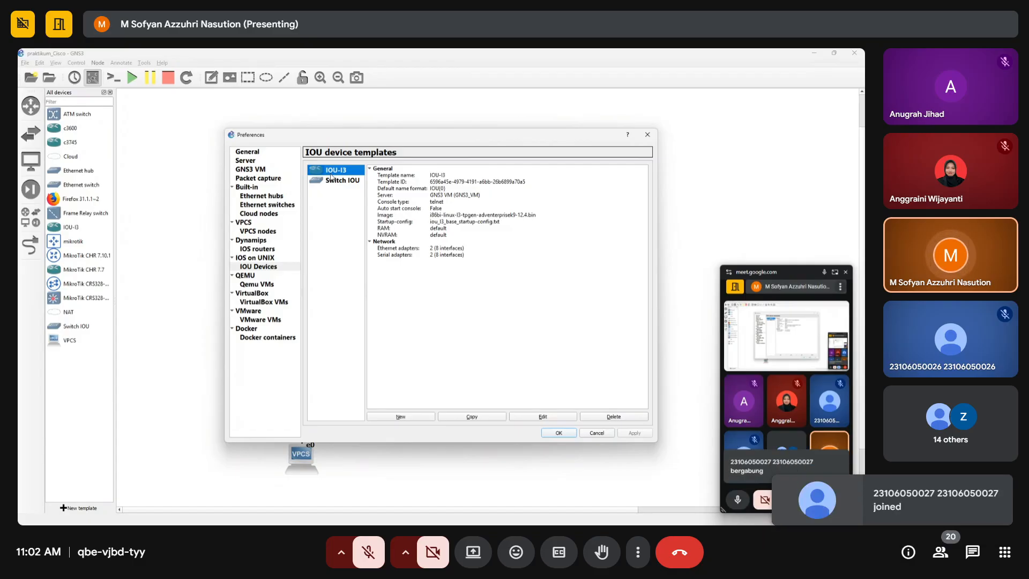
pyautogui.click(329, 182)
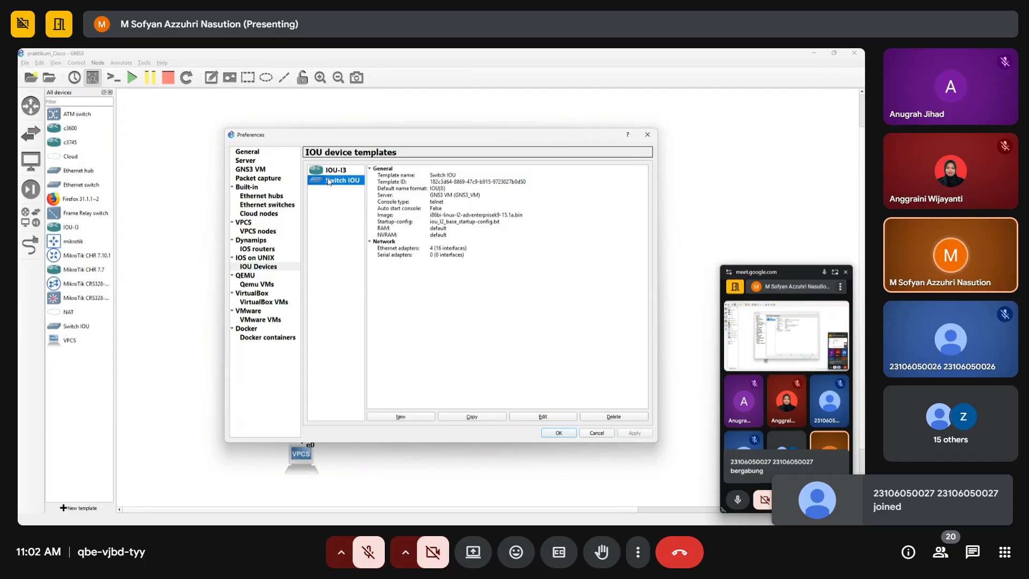
pyautogui.click(334, 171)
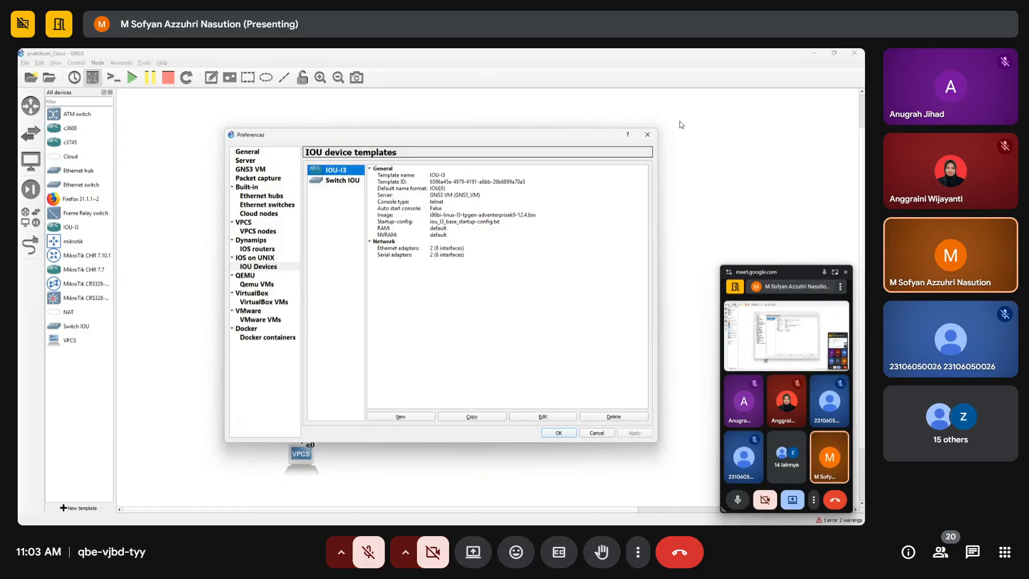
pyautogui.click(253, 258)
pyautogui.click(250, 250)
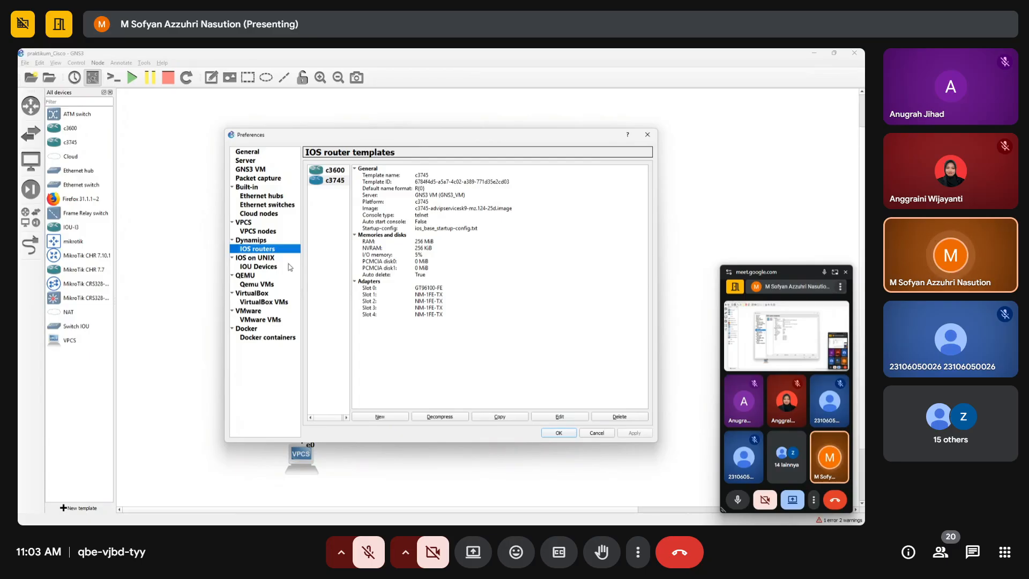
pyautogui.click(647, 136)
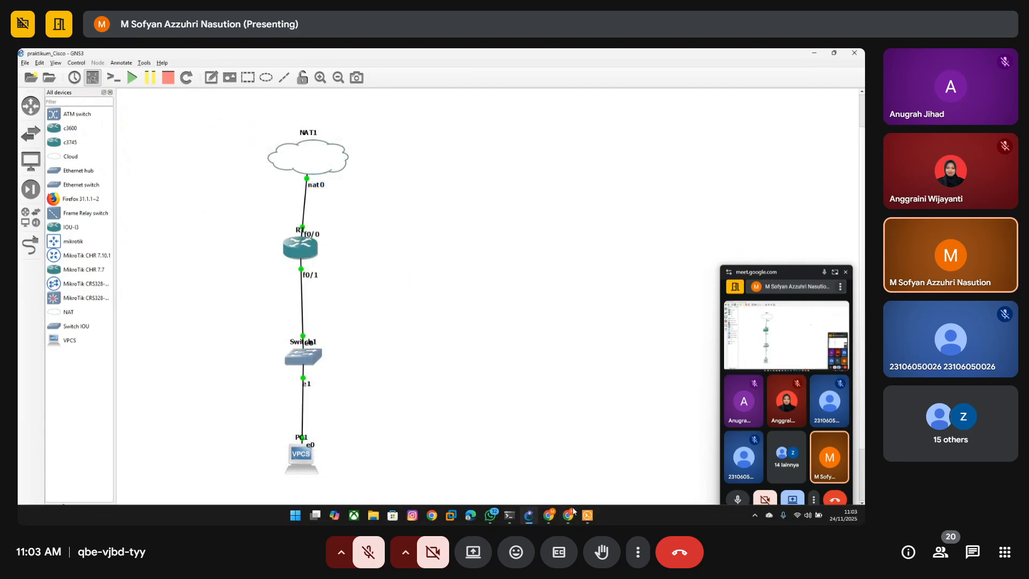
# - Return to R1's console and enter global configuration mode with conf t
pyautogui.click(587, 516)
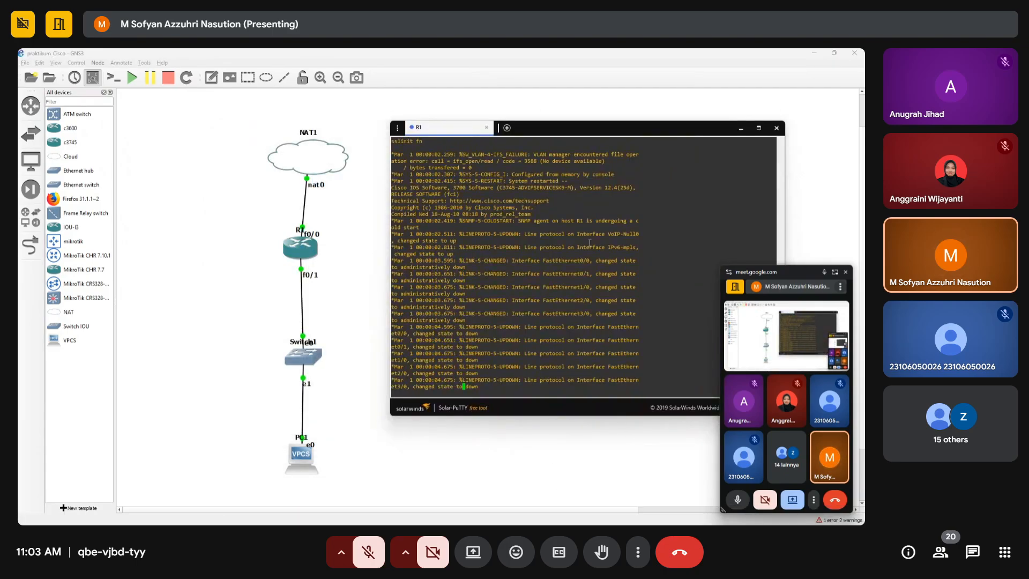
pyautogui.press('Return')
pyautogui.press('Return')
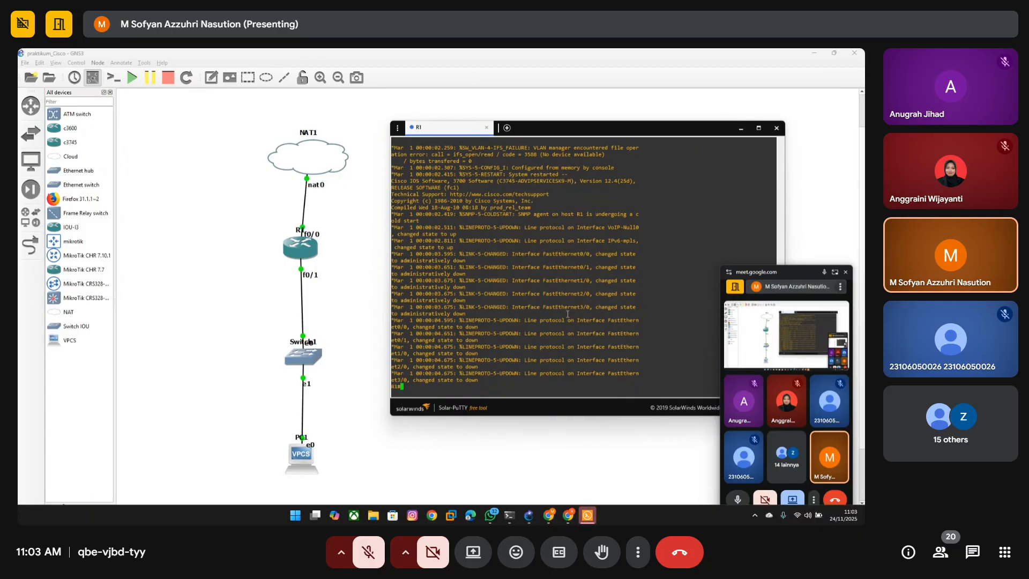
pyautogui.write('con')
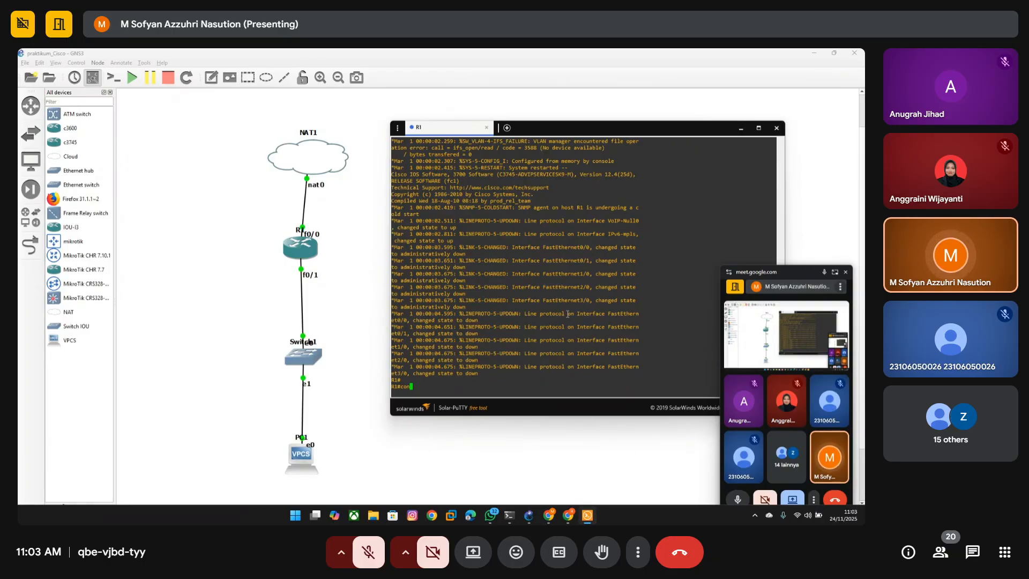
pyautogui.write('f te')
pyautogui.press('BackSpace')
pyautogui.press('BackSpace')
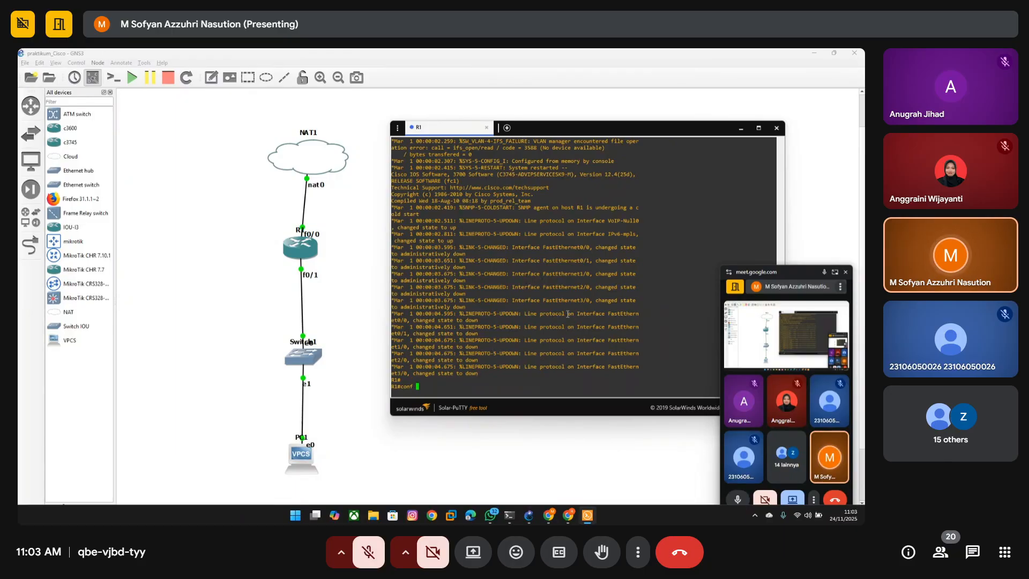
pyautogui.write('t')
pyautogui.press('Return')
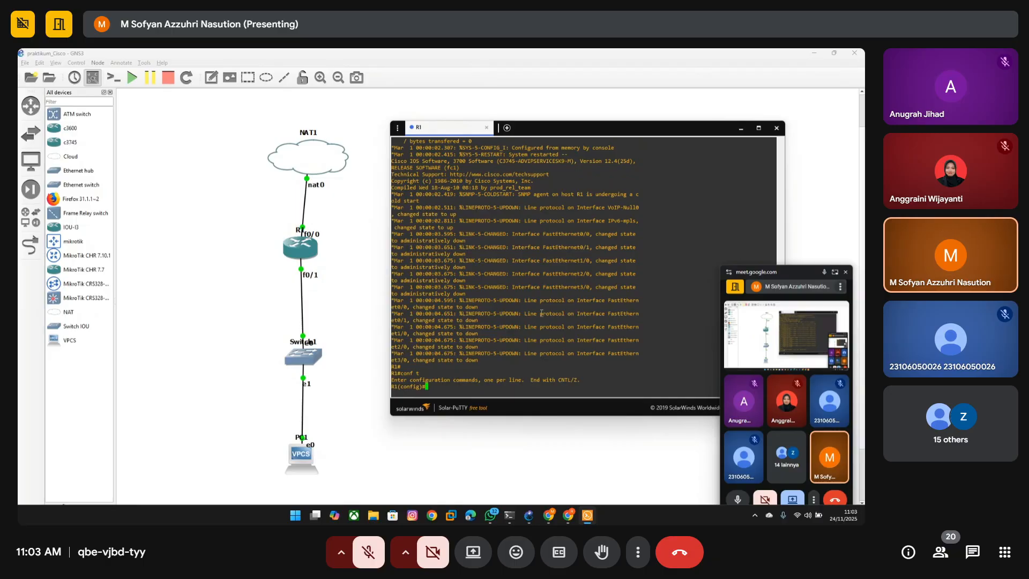
# - Align NAT1 above R1, and move Switch1 and PC1 up closer beneath the router
pyautogui.moveTo(319, 154)
pyautogui.mouseDown()
pyautogui.moveTo(291, 154)
pyautogui.moveTo(325, 143)
pyautogui.moveTo(310, 143)
pyautogui.mouseUp()
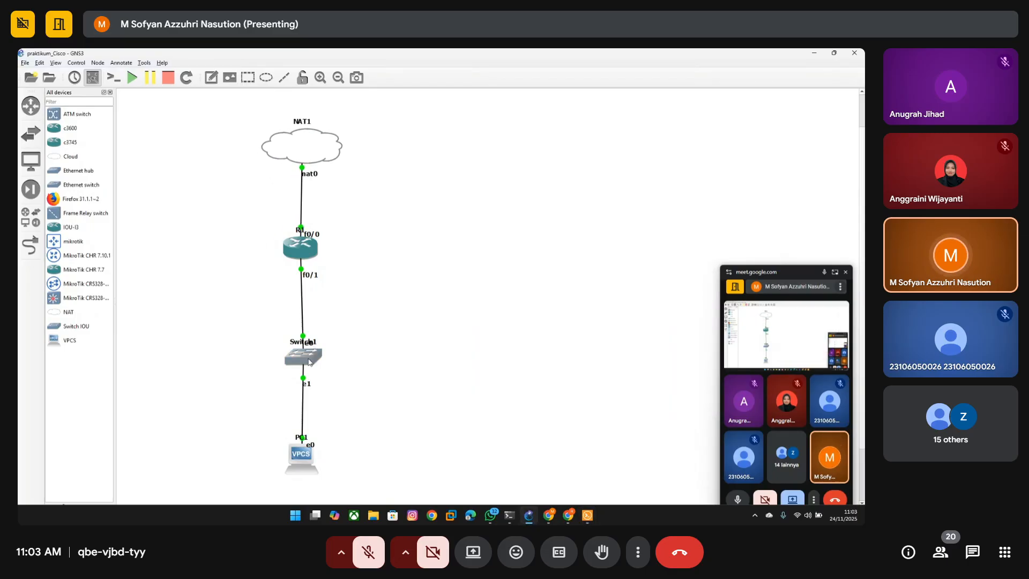
pyautogui.moveTo(310, 362); pyautogui.dragTo(308, 331)
pyautogui.moveTo(312, 460); pyautogui.dragTo(312, 383)
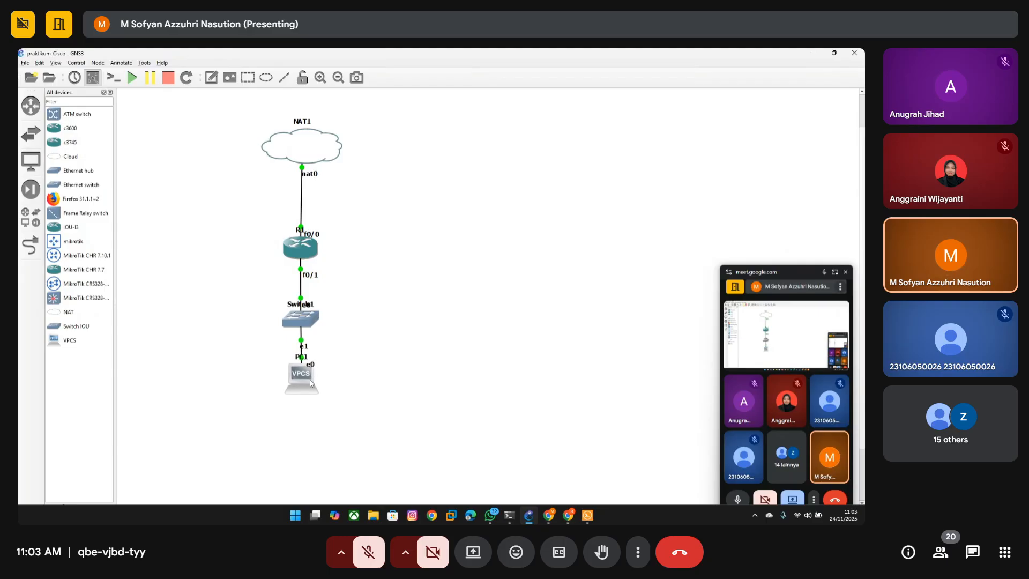
# - Move the f0/0, f0/1 and R1 labels away from the link and router so they no longer overlap
pyautogui.moveTo(313, 234); pyautogui.dragTo(318, 224)
pyautogui.moveTo(314, 277); pyautogui.dragTo(320, 275)
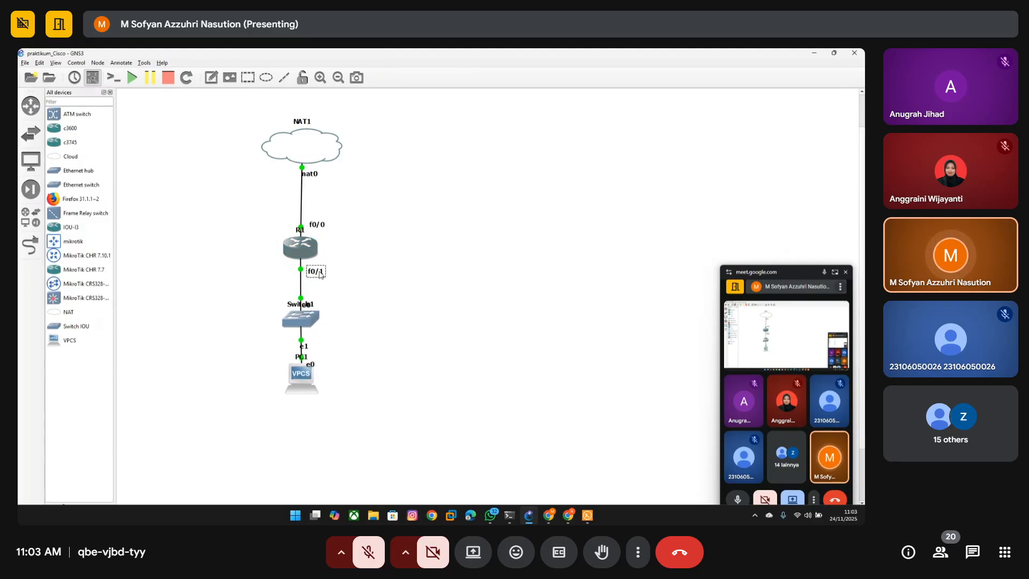
pyautogui.moveTo(301, 233); pyautogui.dragTo(284, 232)
pyautogui.click(317, 224)
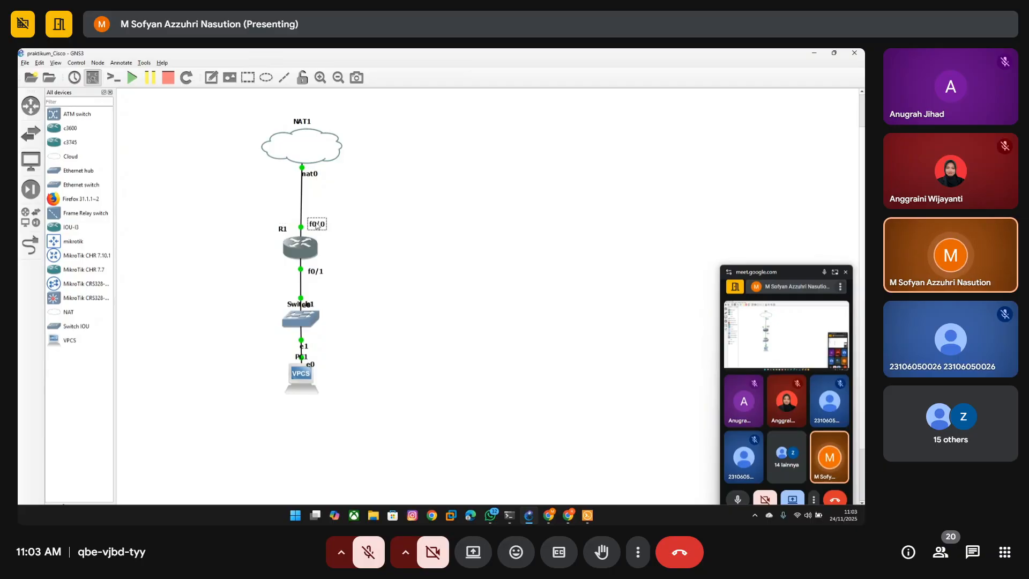
pyautogui.moveTo(259, 112); pyautogui.dragTo(346, 232)
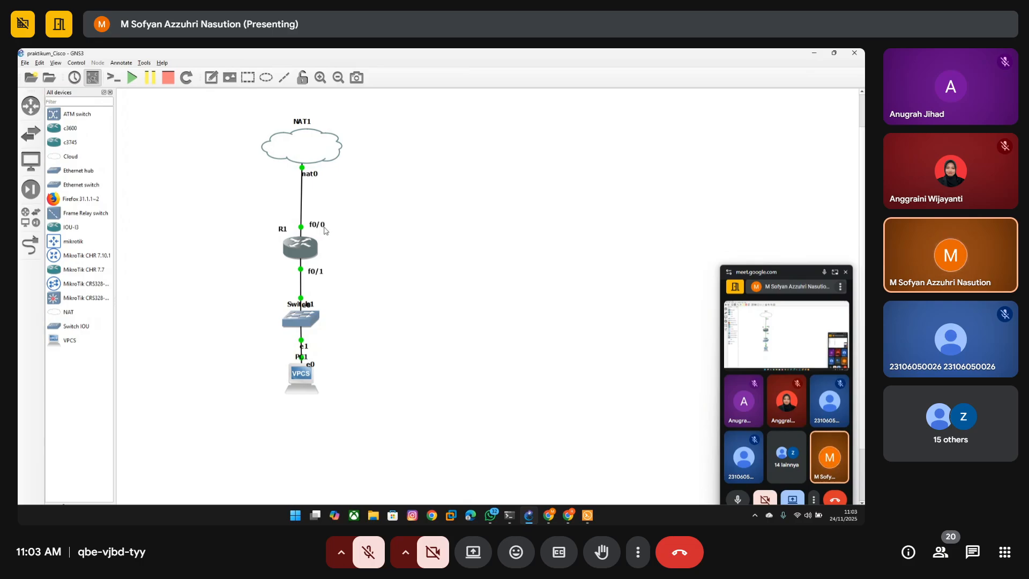
# - Enter interface configuration mode for fastEthernet 0/0 in R1's console
pyautogui.click(587, 515)
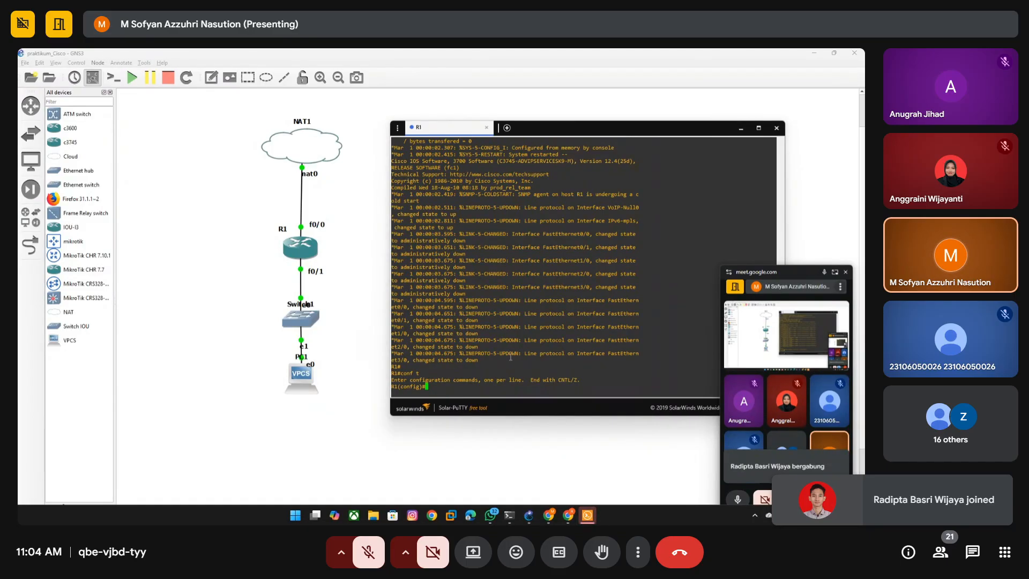
pyautogui.write('int')
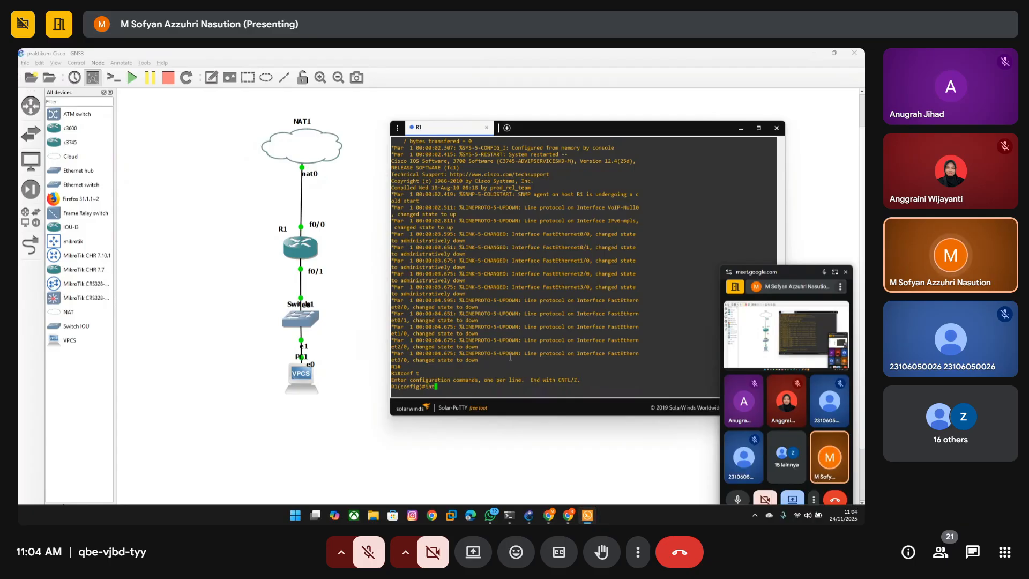
pyautogui.press('Tab')
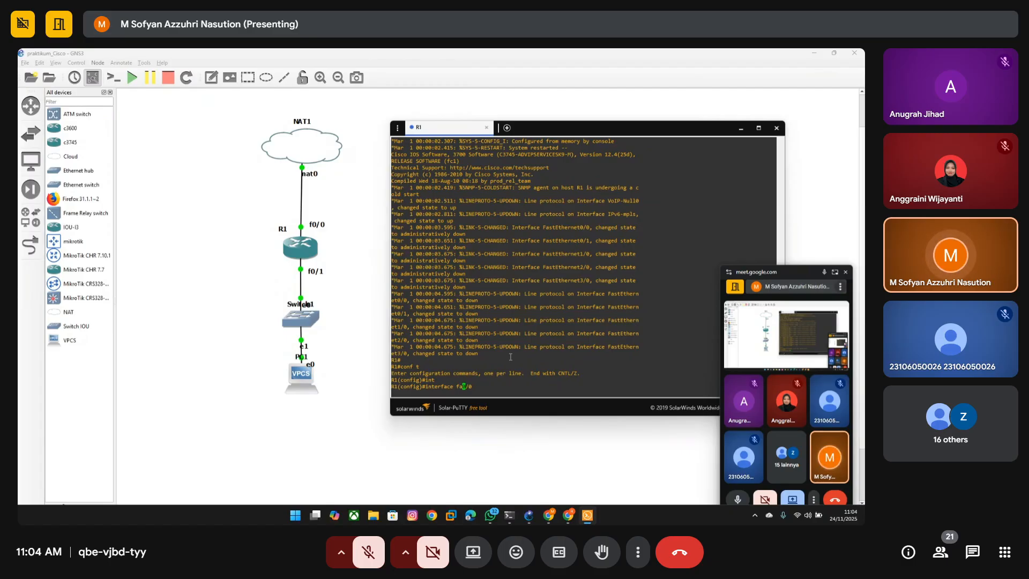
pyautogui.press('Tab')
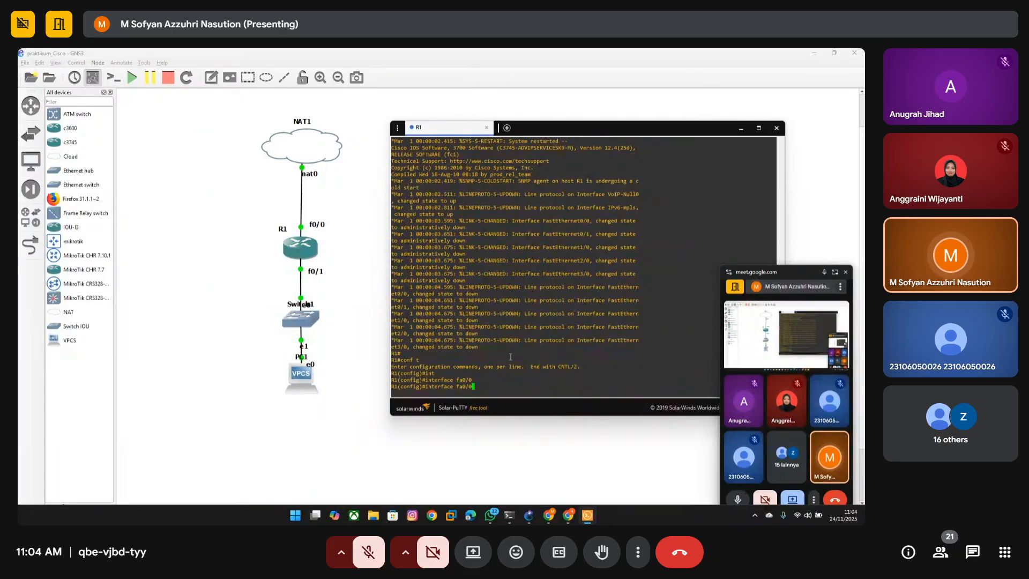
pyautogui.press('BackSpace')
pyautogui.press('Tab')
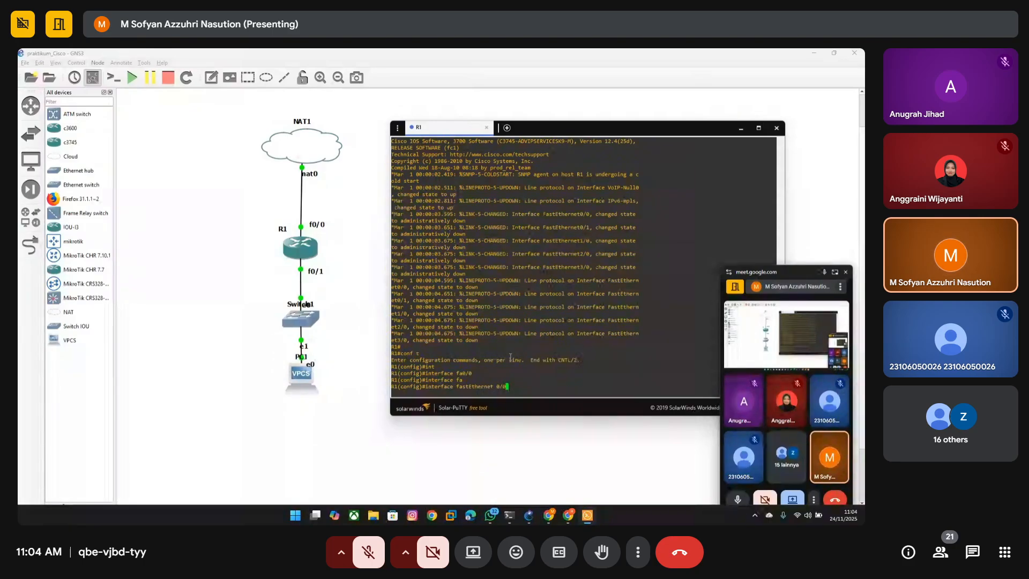
pyautogui.press('Return')
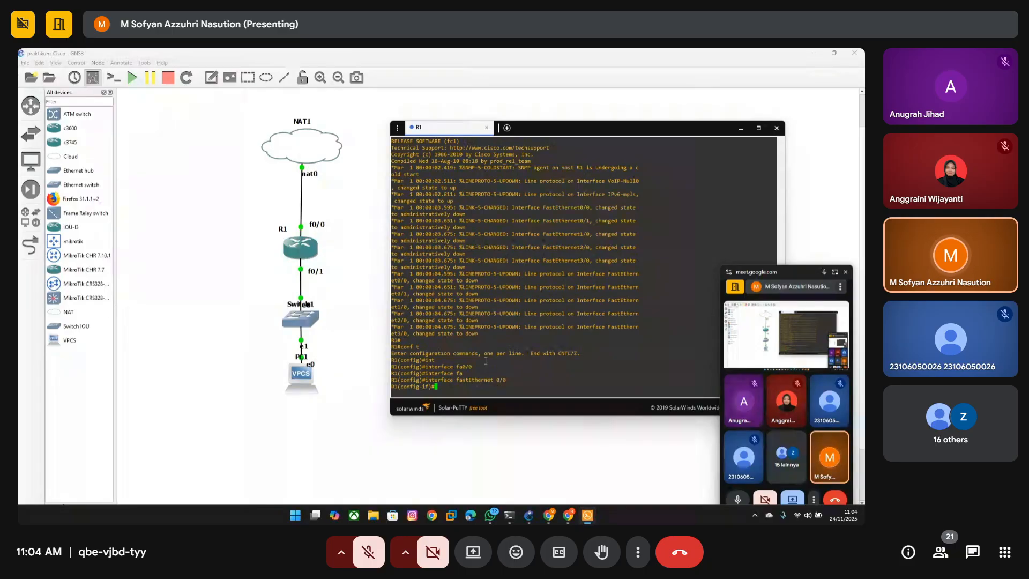
# - Set R1's fastEthernet 0/0 to get its address with ip address dhcp, enable it with no sh, and end configuration mode
pyautogui.write('ip addd')
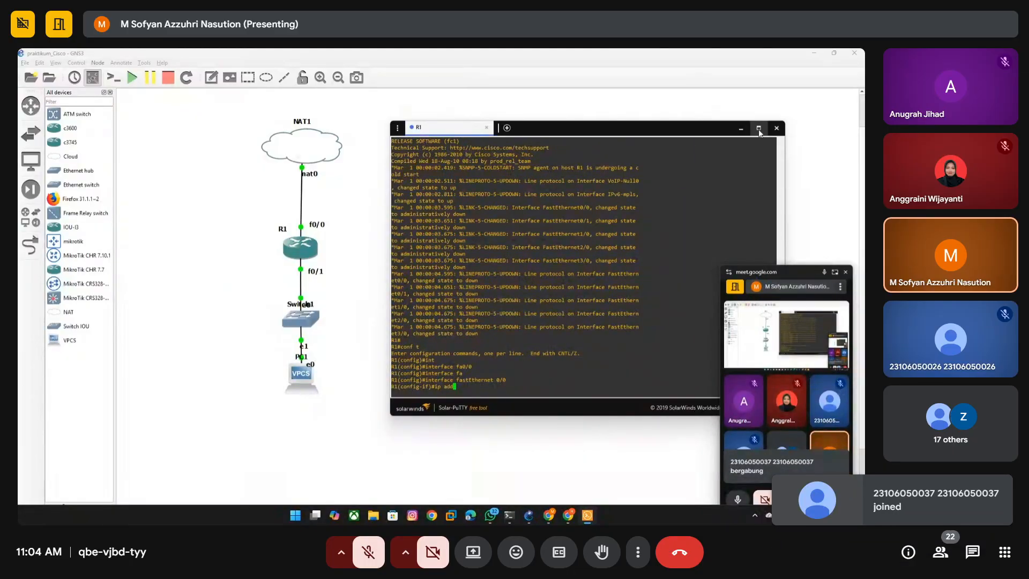
pyautogui.moveTo(685, 129); pyautogui.dragTo(864, 222)
pyautogui.click(150, 163)
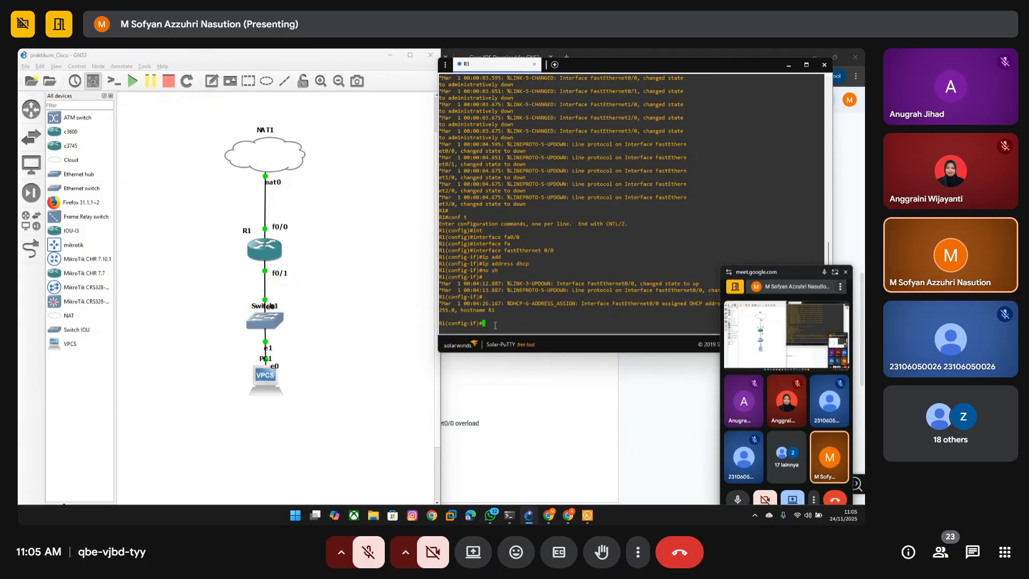
pyautogui.write('end')
pyautogui.press('Return')
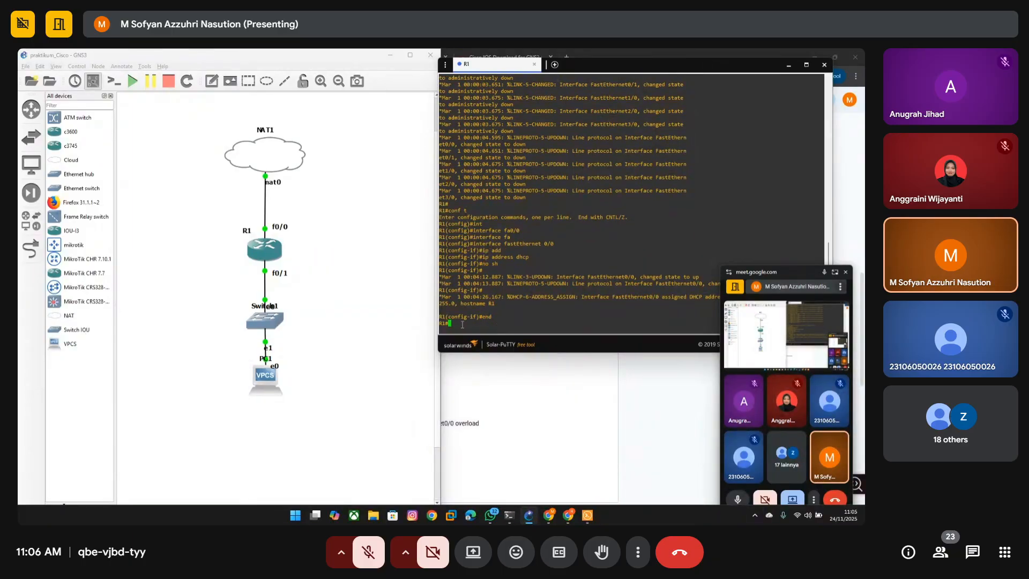
pyautogui.doubleClick(495, 325)
pyautogui.doubleClick(451, 310)
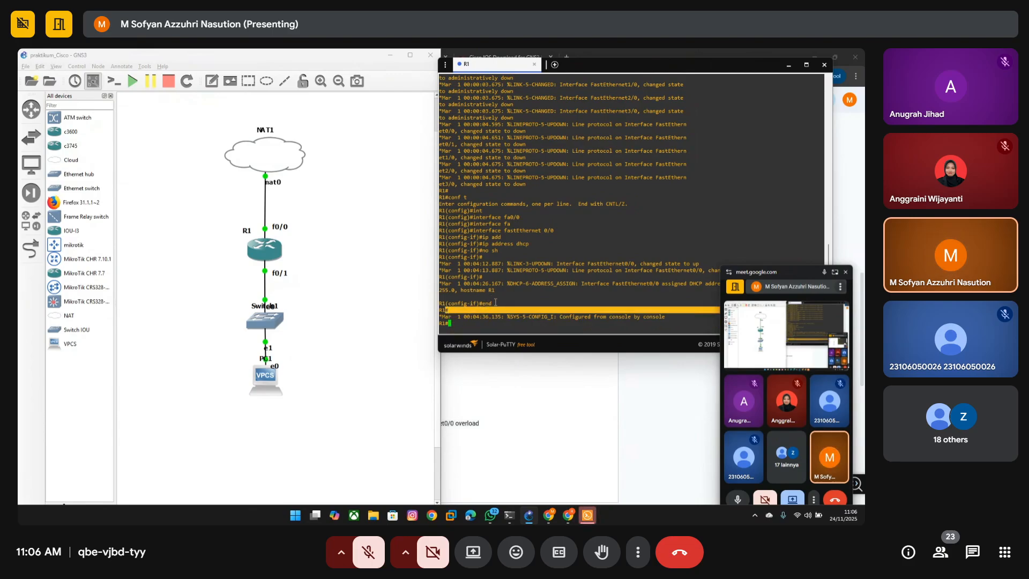
pyautogui.doubleClick(446, 322)
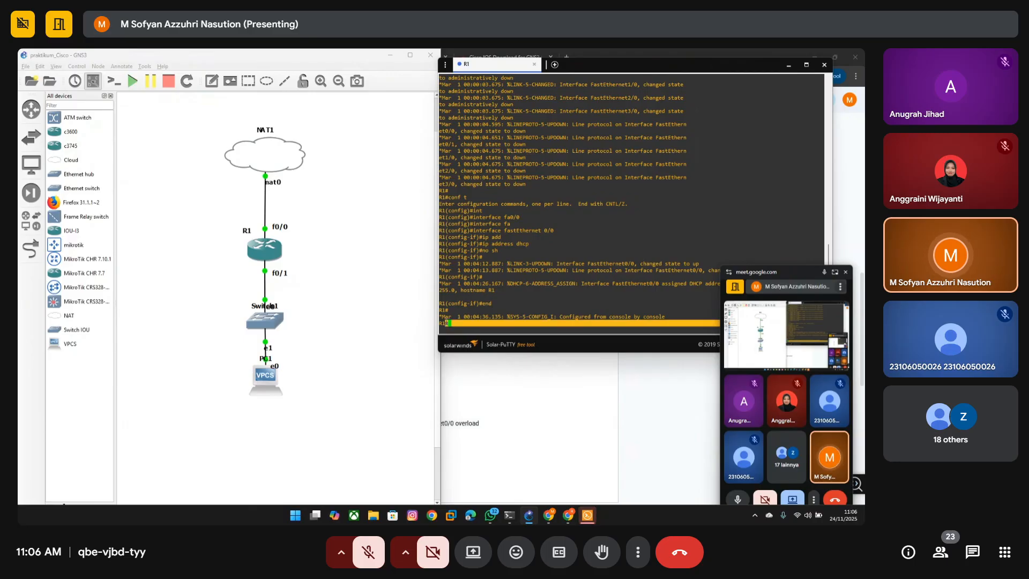
pyautogui.click(450, 323)
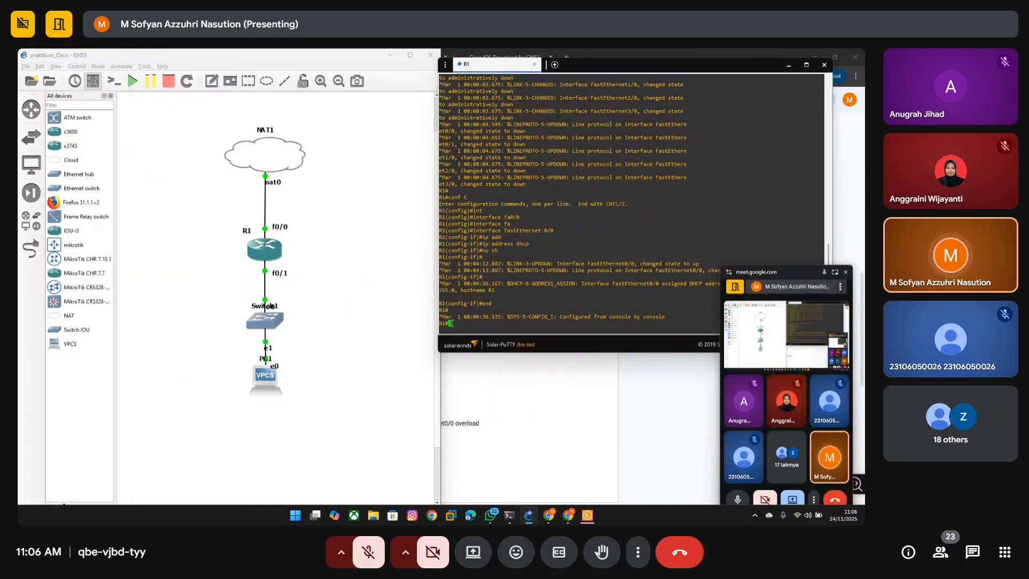
pyautogui.doubleClick(450, 323)
pyautogui.click(450, 323)
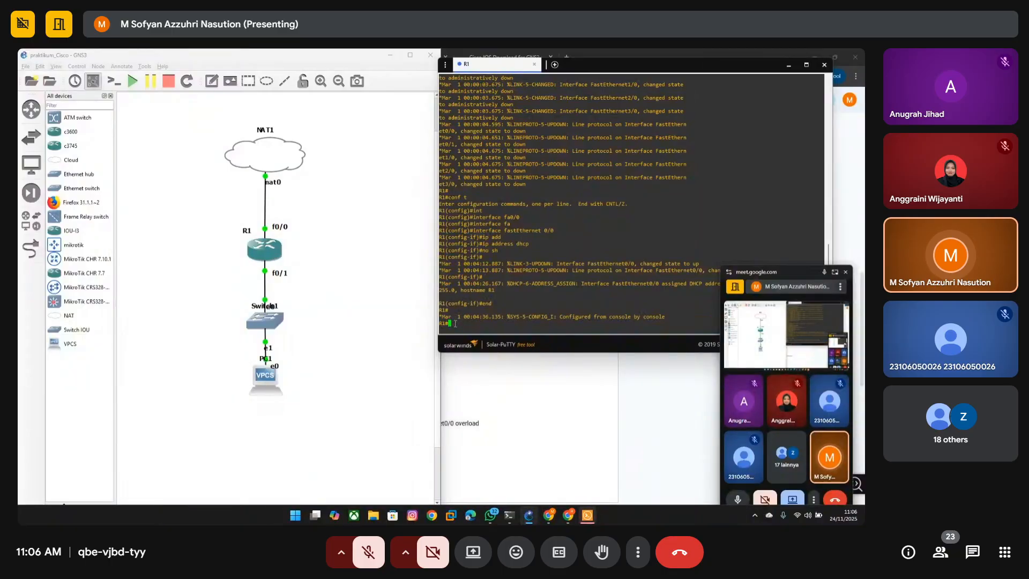
# - List R1's interfaces and their addresses with show ip interface brief
pyautogui.write('sh')
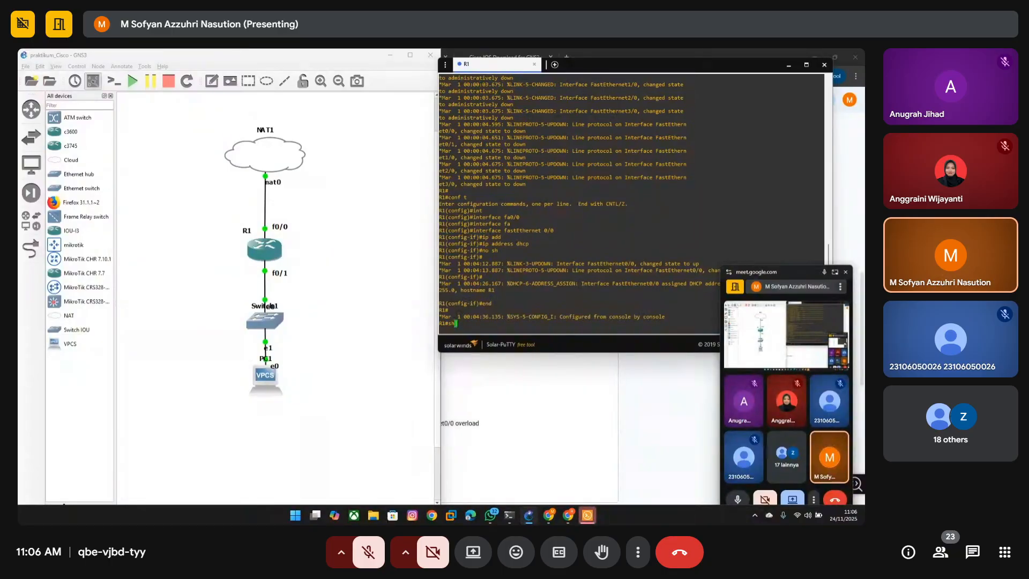
pyautogui.press('Tab')
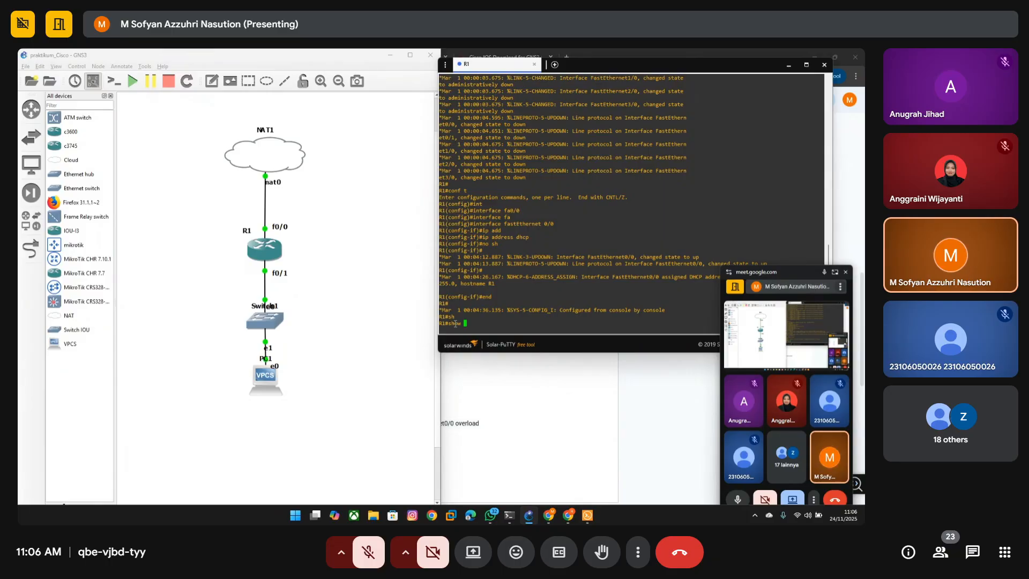
pyautogui.write('ip int')
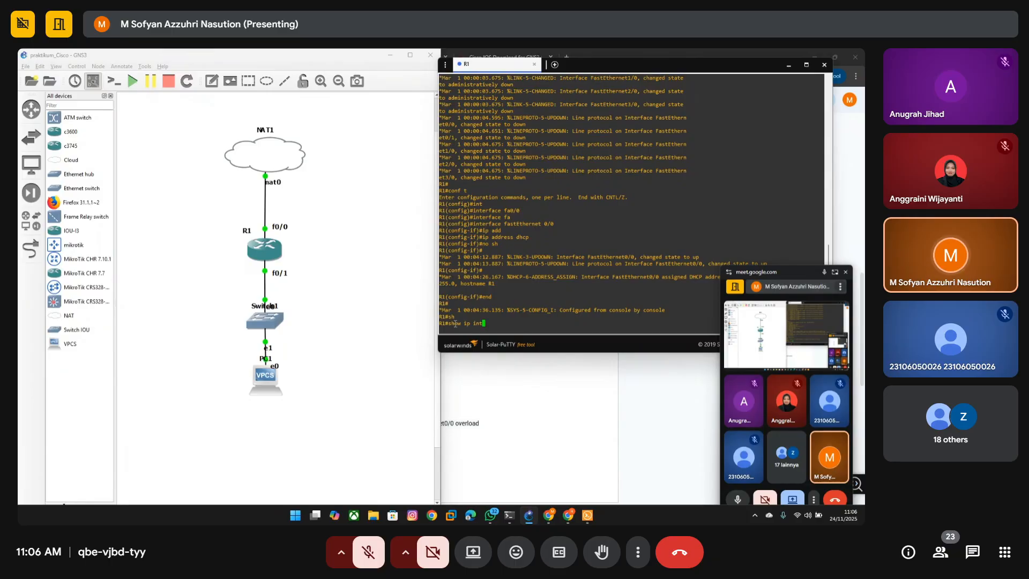
pyautogui.press('Tab')
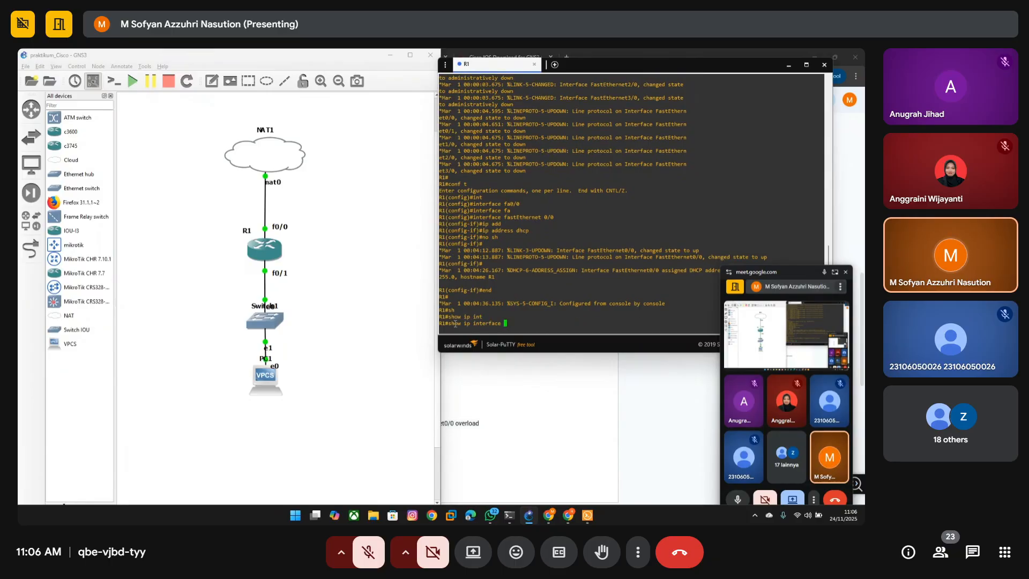
pyautogui.write('brie')
pyautogui.press('Tab')
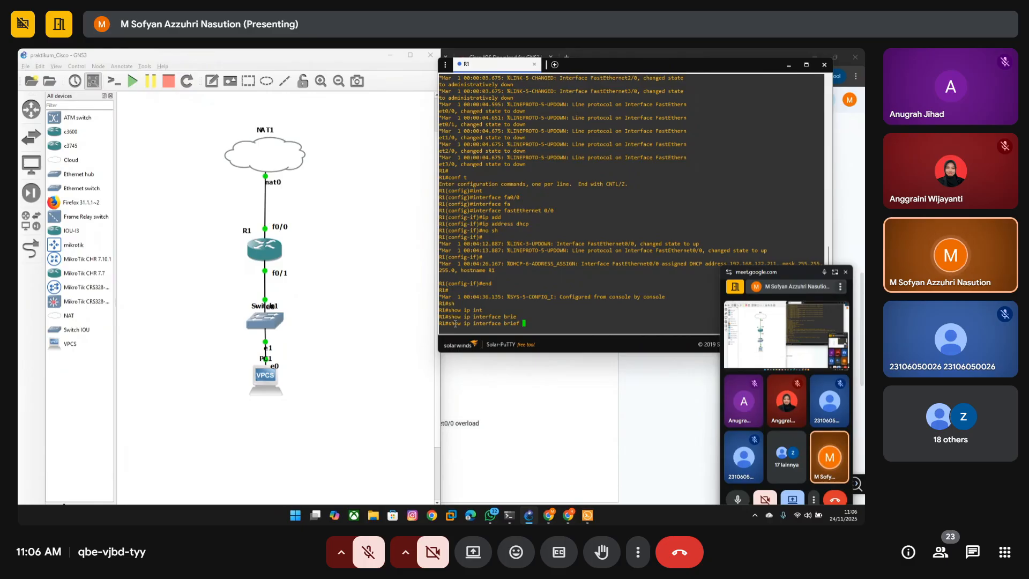
pyautogui.press('Return')
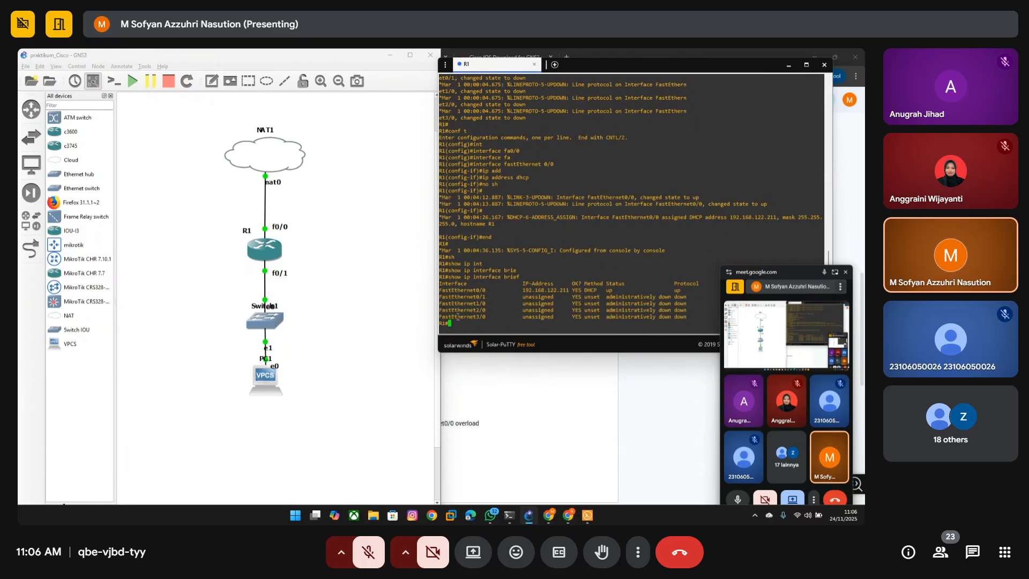
# - Examine the FastEthernet0/0 row of the interface list for its IP address and assignment method
pyautogui.moveTo(440, 291); pyautogui.dragTo(683, 291)
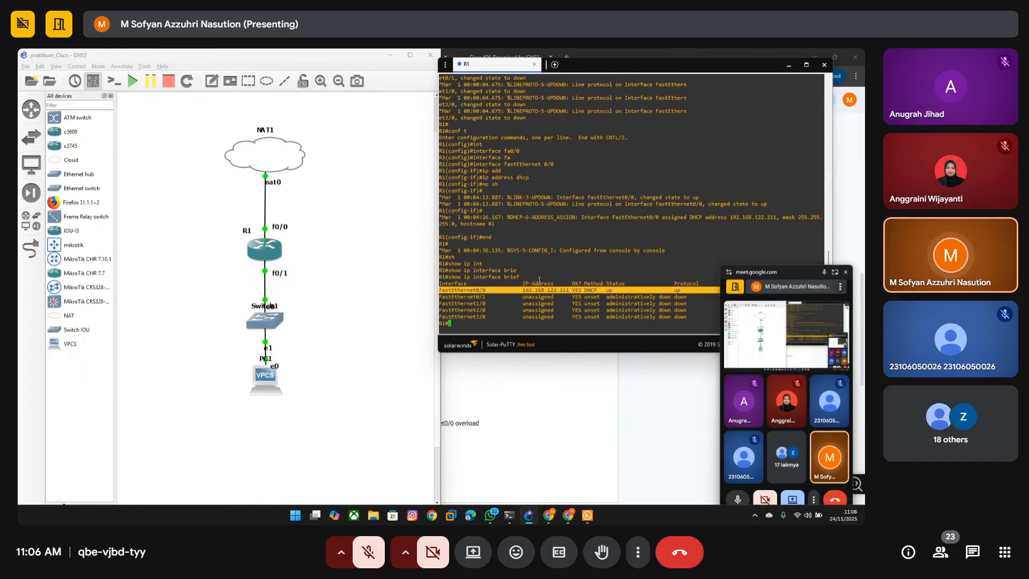
pyautogui.click(592, 290)
pyautogui.doubleClick(590, 290)
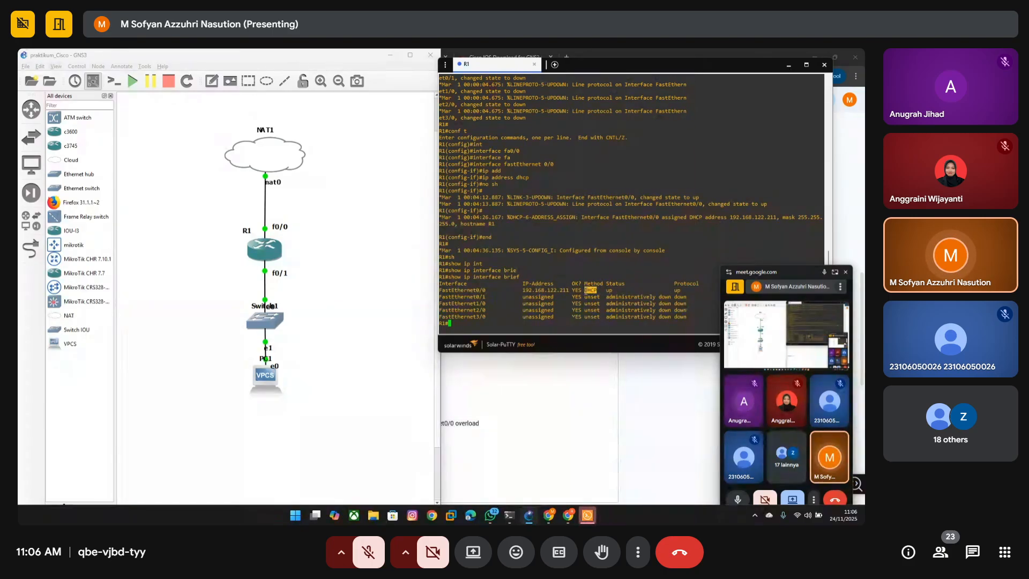
pyautogui.moveTo(586, 292)
pyautogui.mouseDown()
pyautogui.moveTo(532, 295)
pyautogui.moveTo(572, 290)
pyautogui.mouseUp()
pyautogui.click(532, 293)
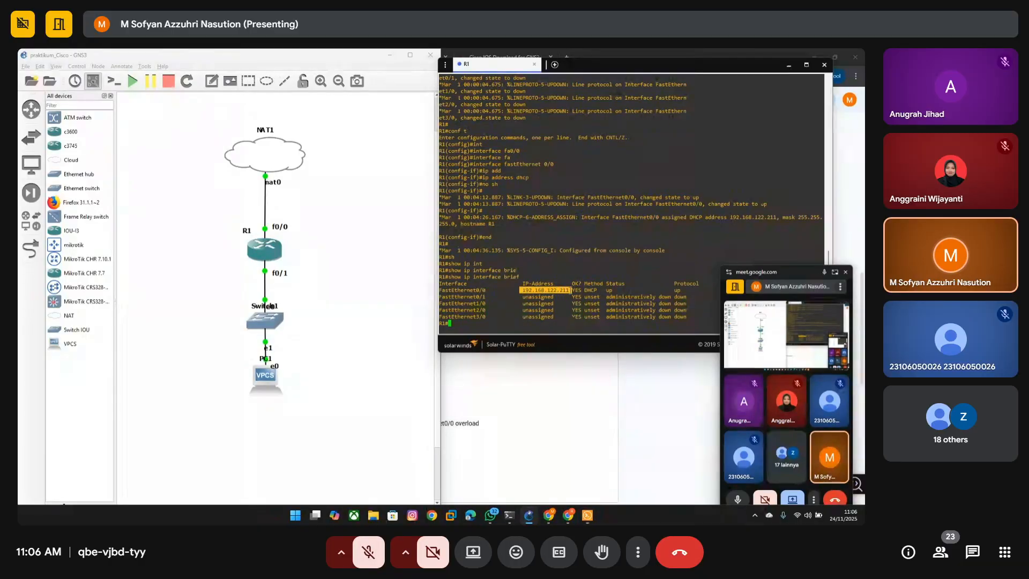
pyautogui.tripleClick(569, 290)
pyautogui.tripleClick(569, 290)
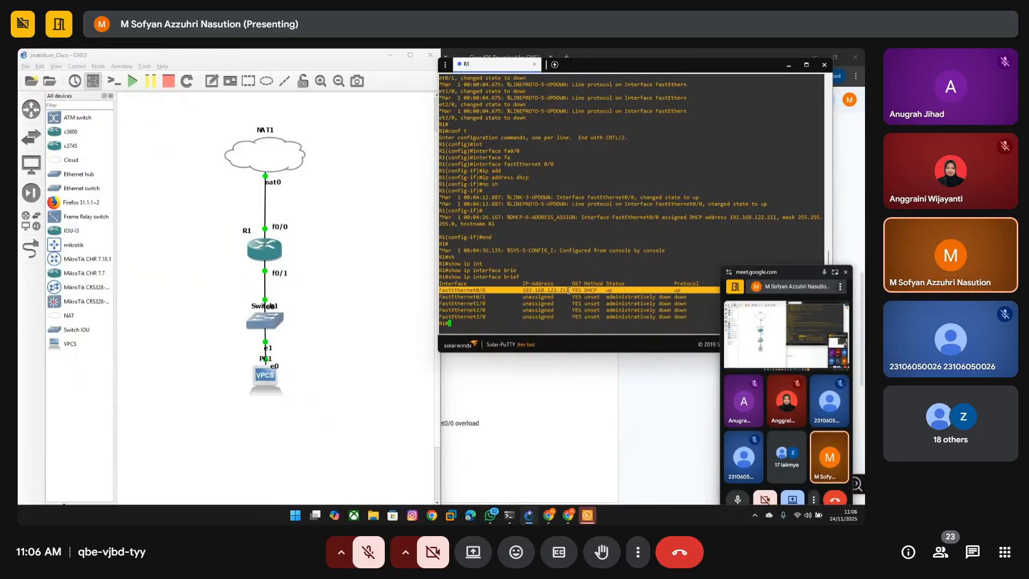
pyautogui.tripleClick(568, 290)
pyautogui.click(568, 290)
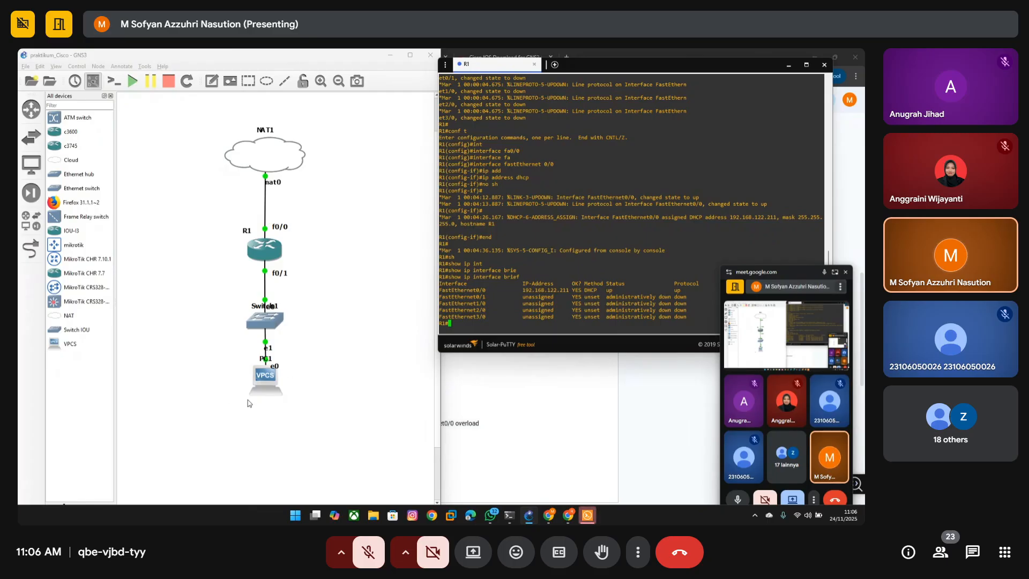
# - Move PC1 slightly farther down beneath Switch1 in the topology
pyautogui.moveTo(266, 391); pyautogui.dragTo(264, 403)
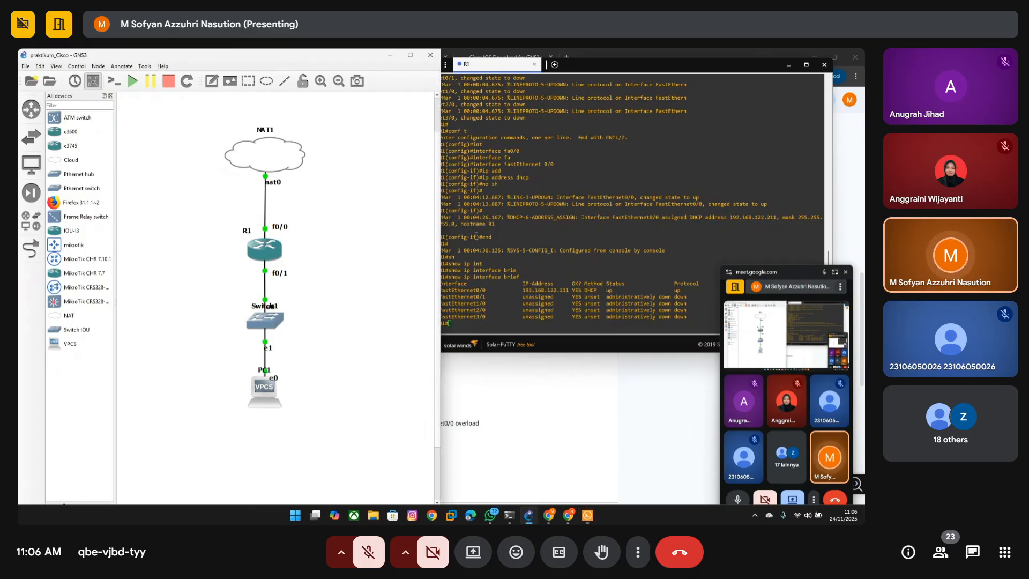
# - Enter configuration mode in R1's console with conf t and open interface fa0/1
pyautogui.click(499, 311)
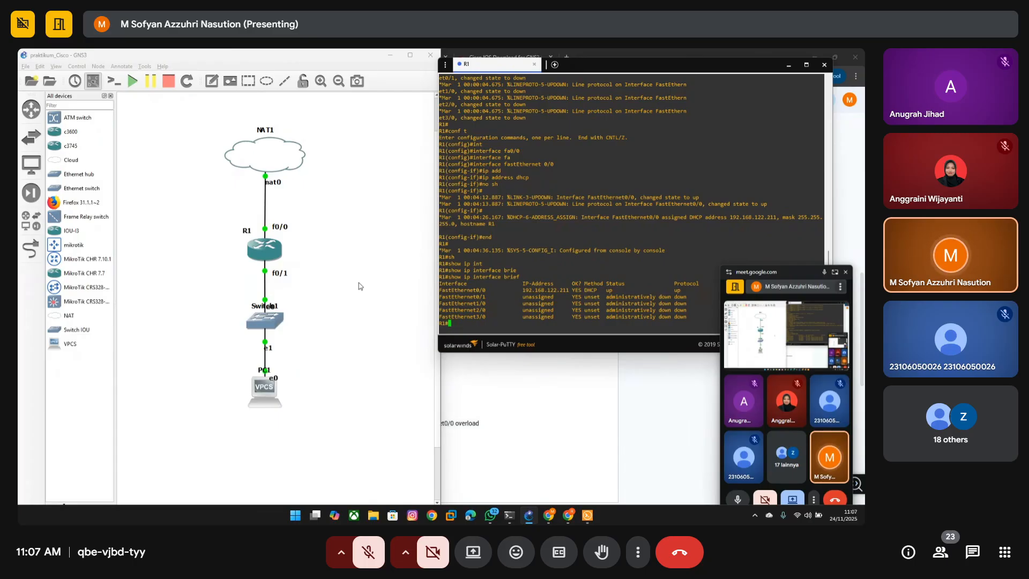
pyautogui.write('conf t')
pyautogui.press('Return')
pyautogui.write('int ')
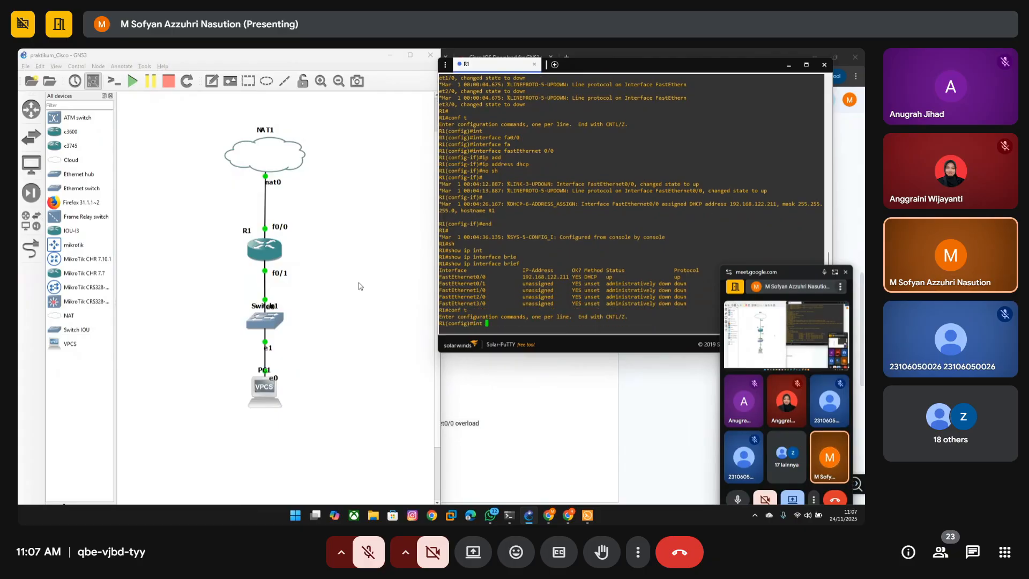
pyautogui.write('fa0')
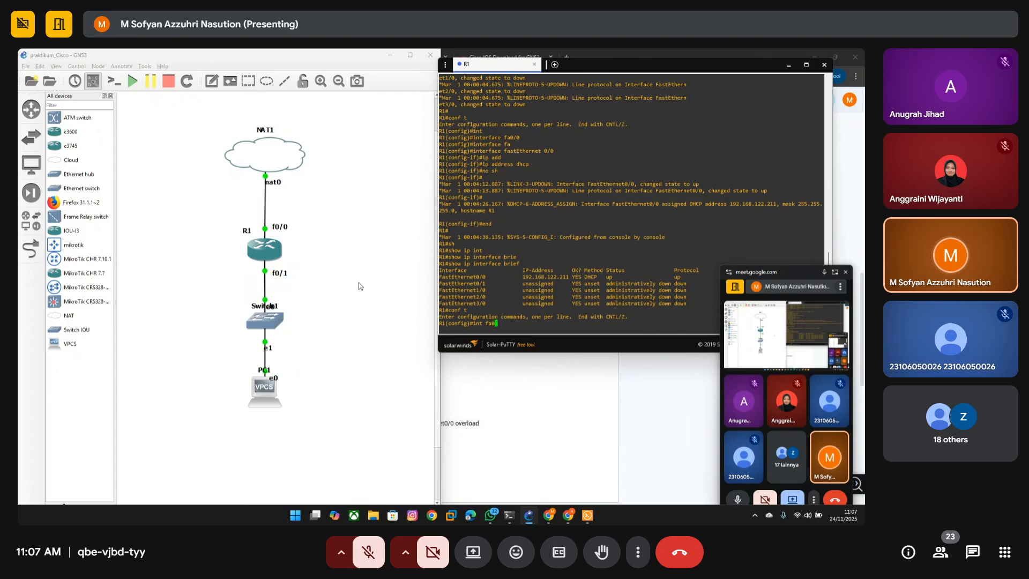
pyautogui.write('/1')
pyautogui.press('Return')
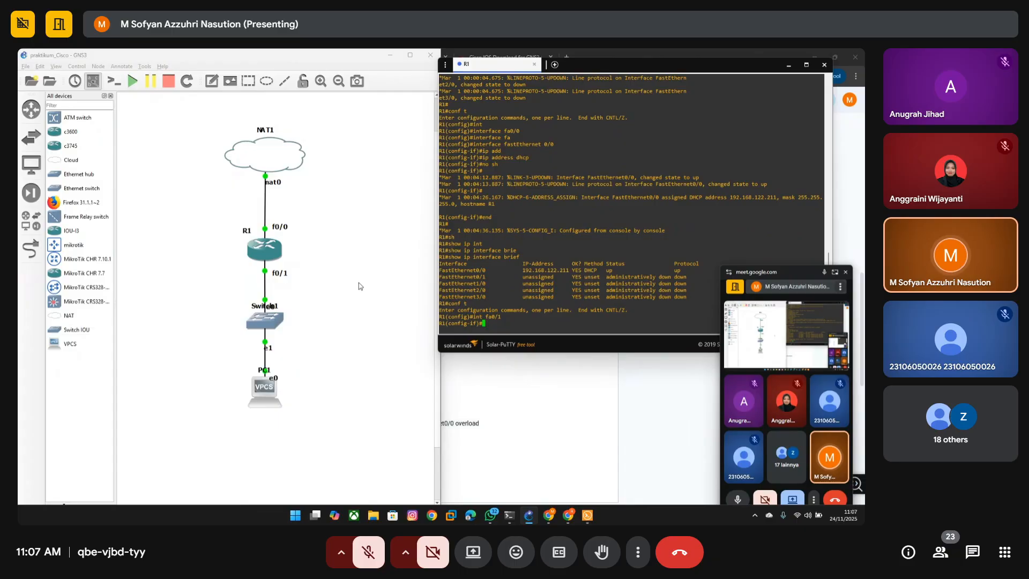
# - Assign R1's fa0/1 the address 192.168.1.1 with mask 255.255.255.0 and enable the interface with no sh
pyautogui.write('ip ')
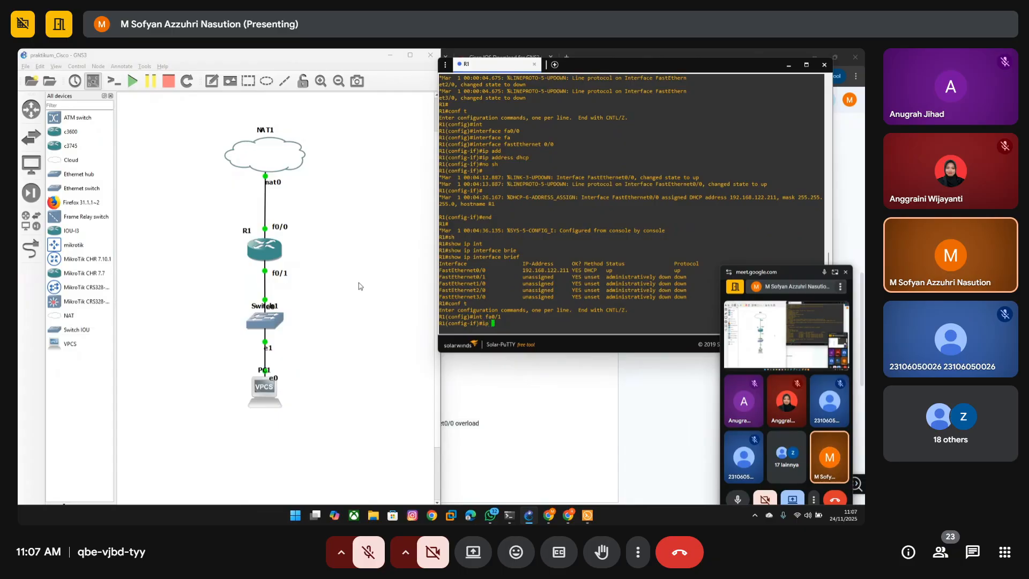
pyautogui.write('add 192.168.')
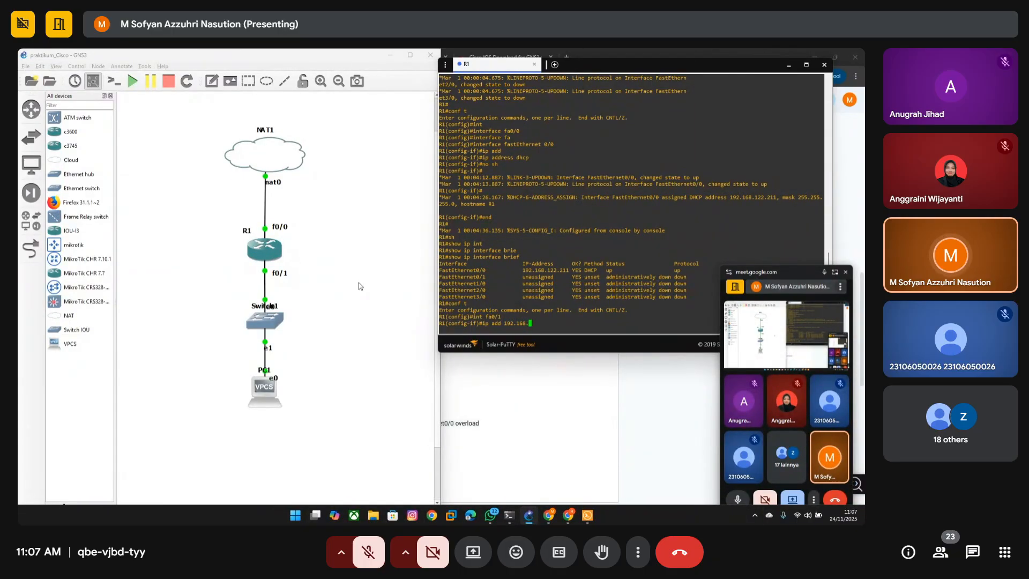
pyautogui.write('1.1 255.255')
pyautogui.write('.255.')
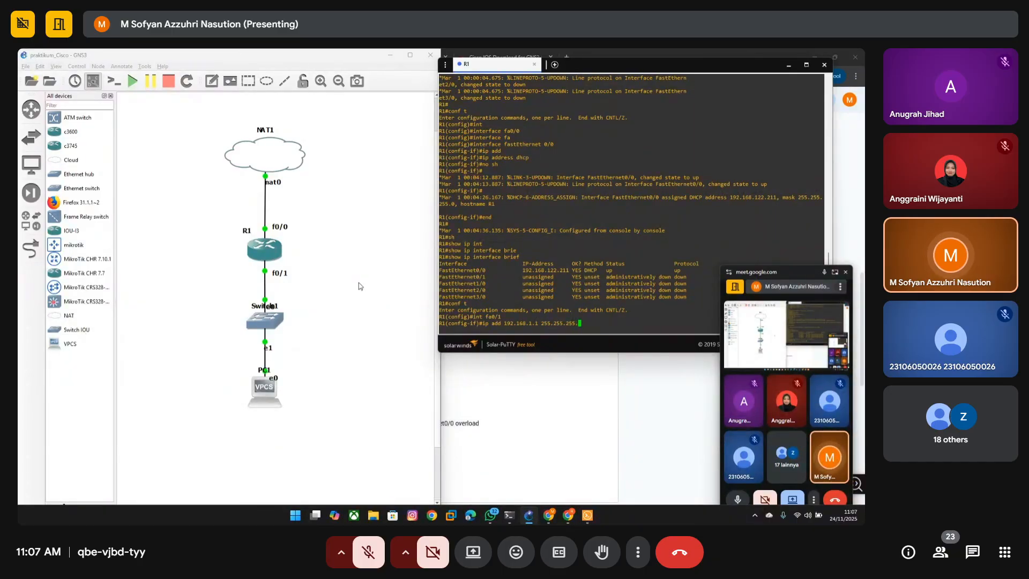
pyautogui.write('0')
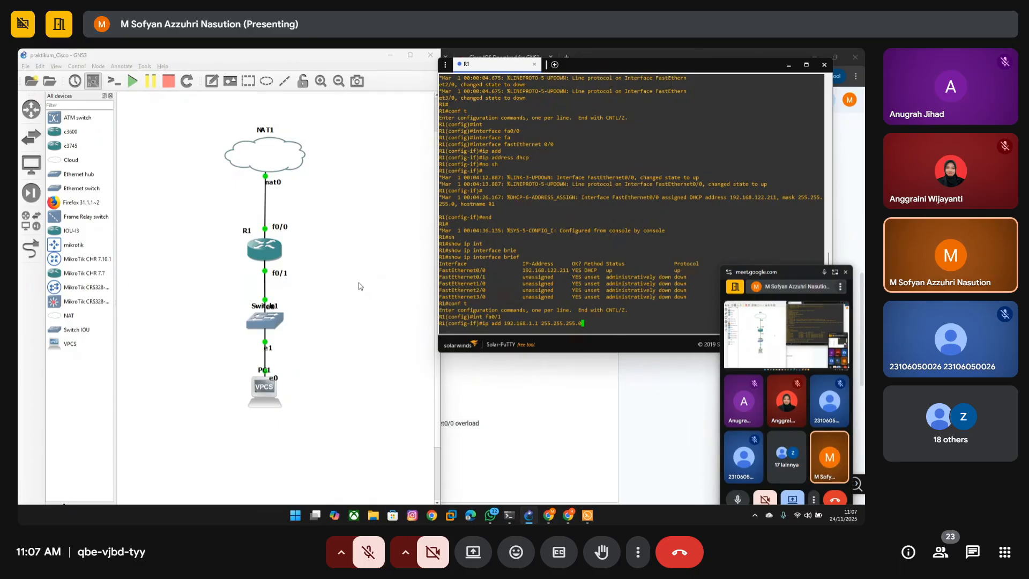
pyautogui.press('Return')
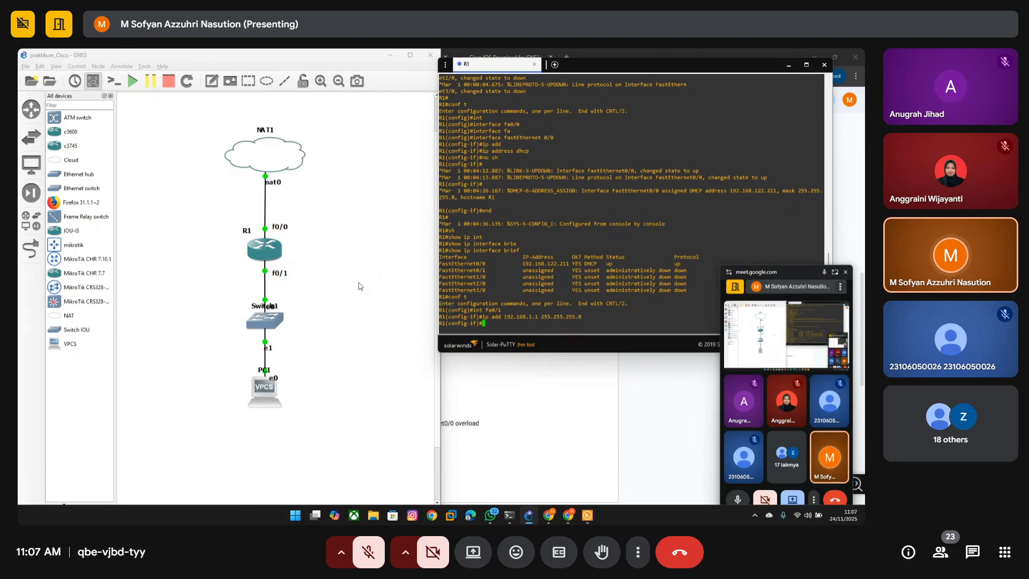
pyautogui.write('no sh')
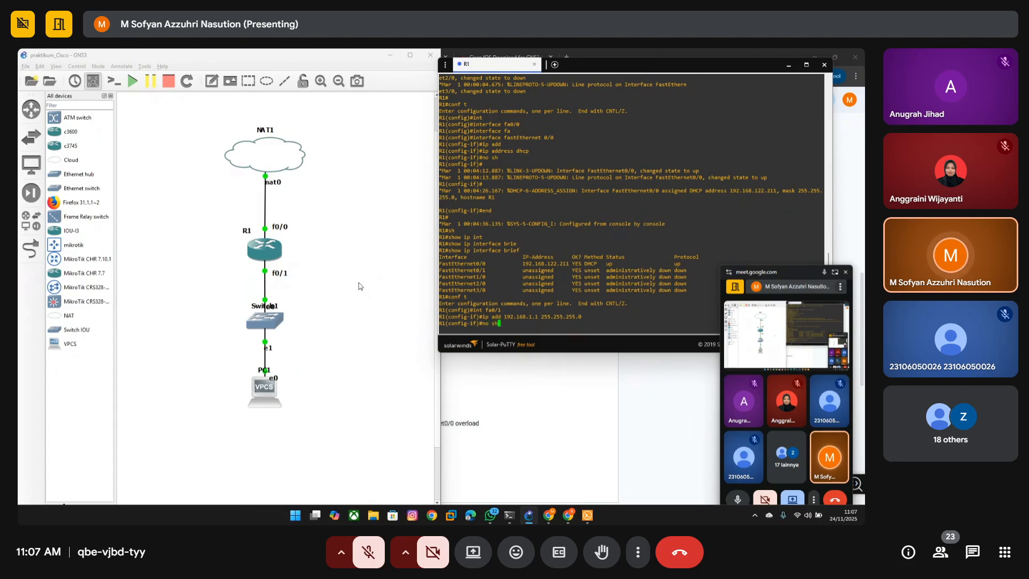
pyautogui.press('Return')
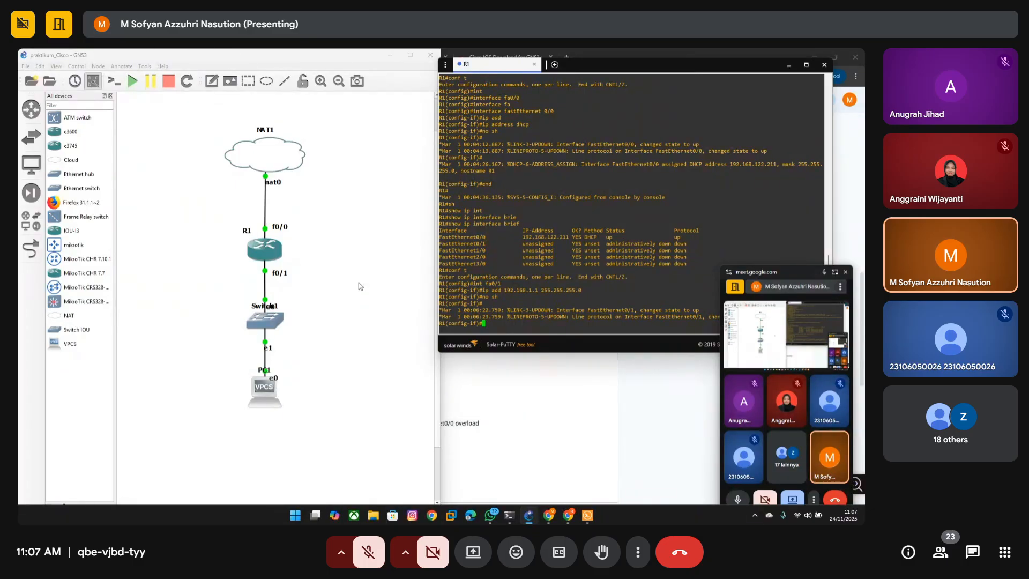
pyautogui.click(247, 270)
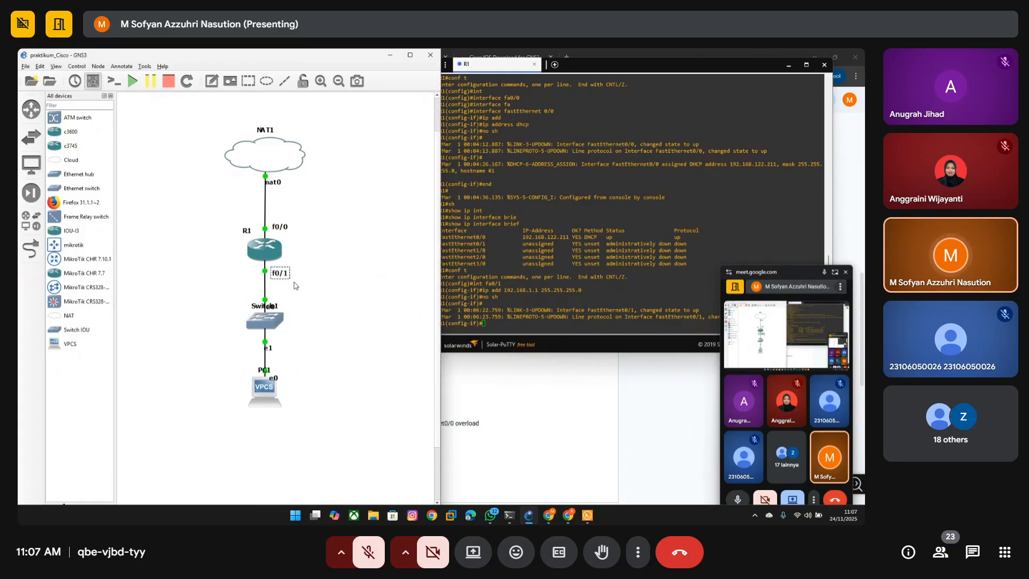
pyautogui.moveTo(218, 368); pyautogui.dragTo(298, 407)
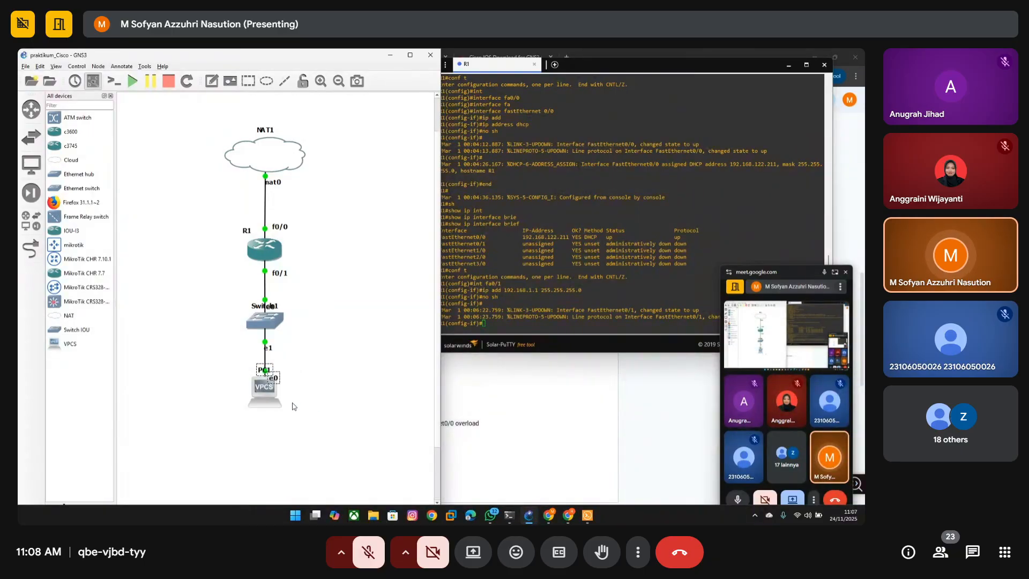
pyautogui.click(184, 373)
# - Leave fa0/1 interface configuration with ex to return to R1's global configuration mode
pyautogui.click(529, 326)
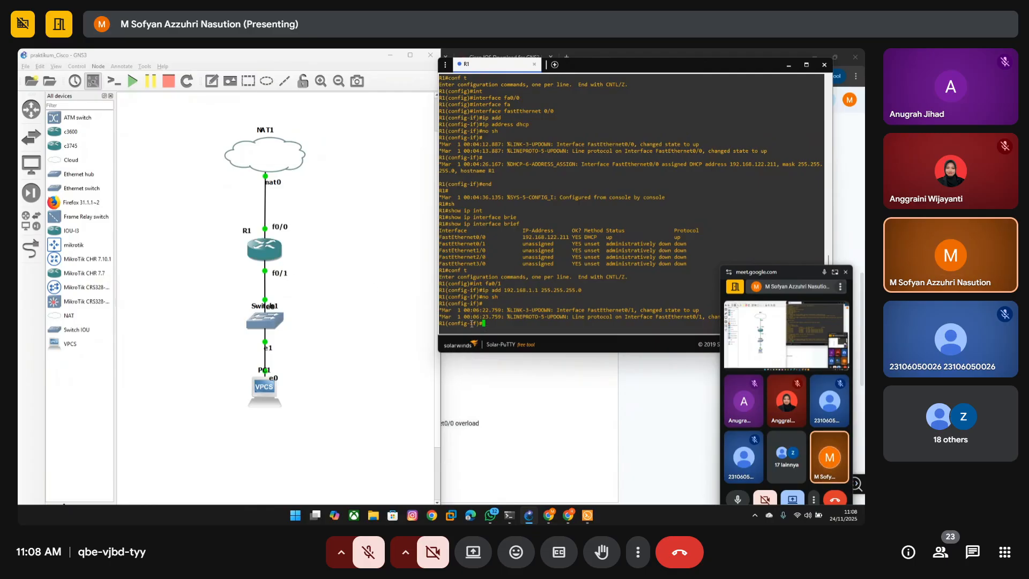
pyautogui.write('e')
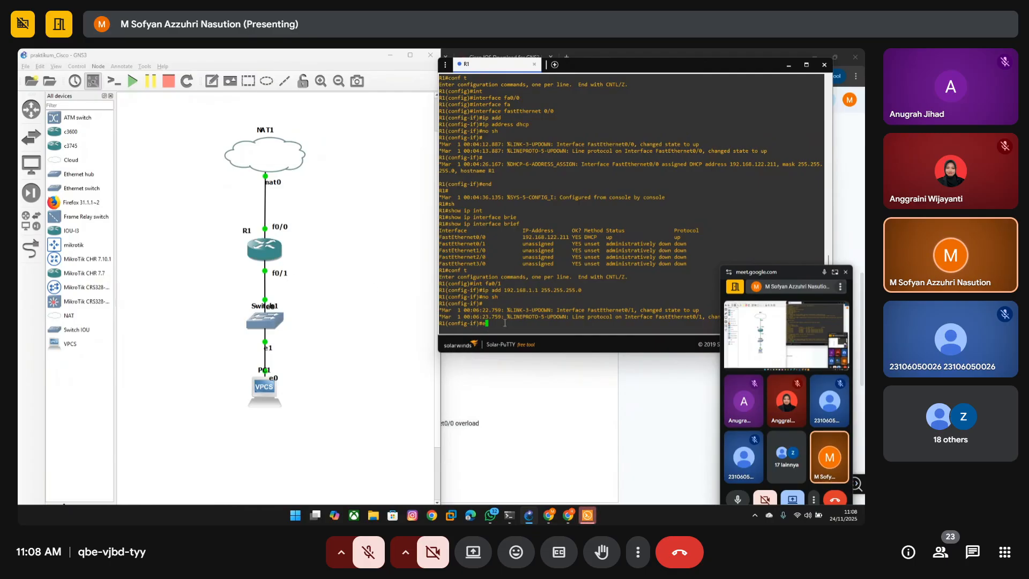
pyautogui.write('x')
pyautogui.press('Return')
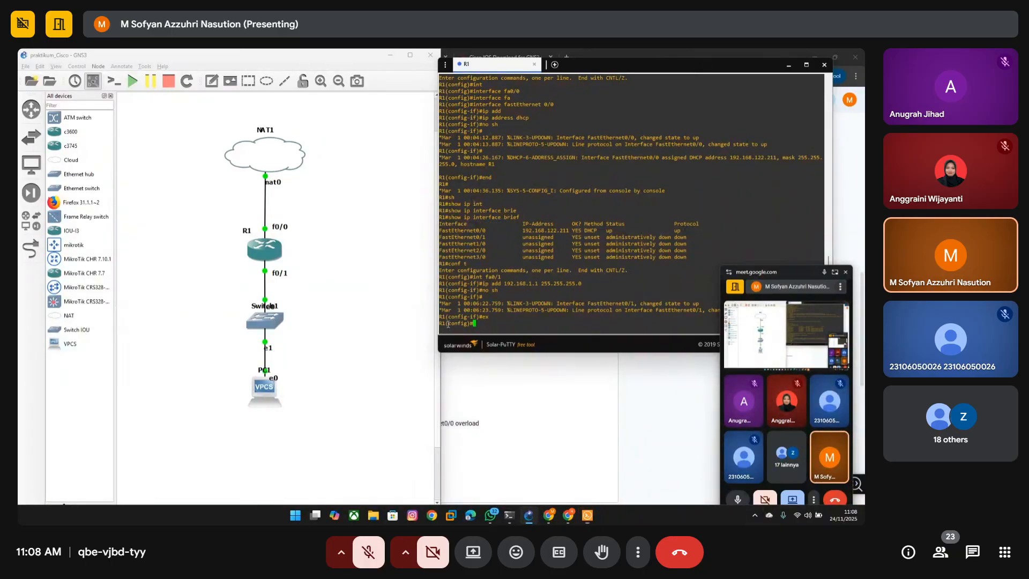
# - Create DHCP pool 1 on R1 with ip dhcp pool 1 from global configuration mode
pyautogui.moveTo(447, 323); pyautogui.dragTo(467, 325)
pyautogui.click(474, 325)
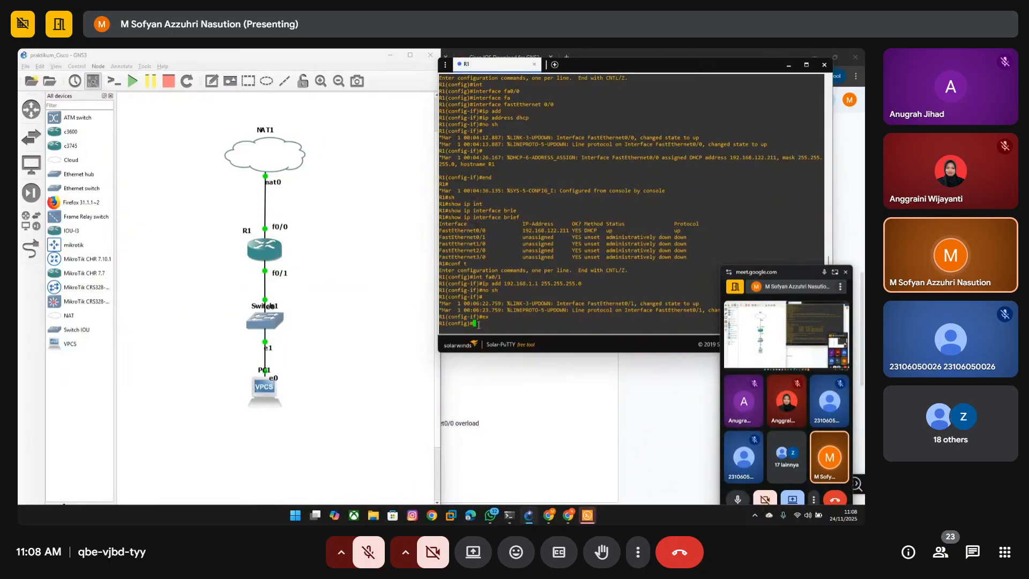
pyautogui.write('ip')
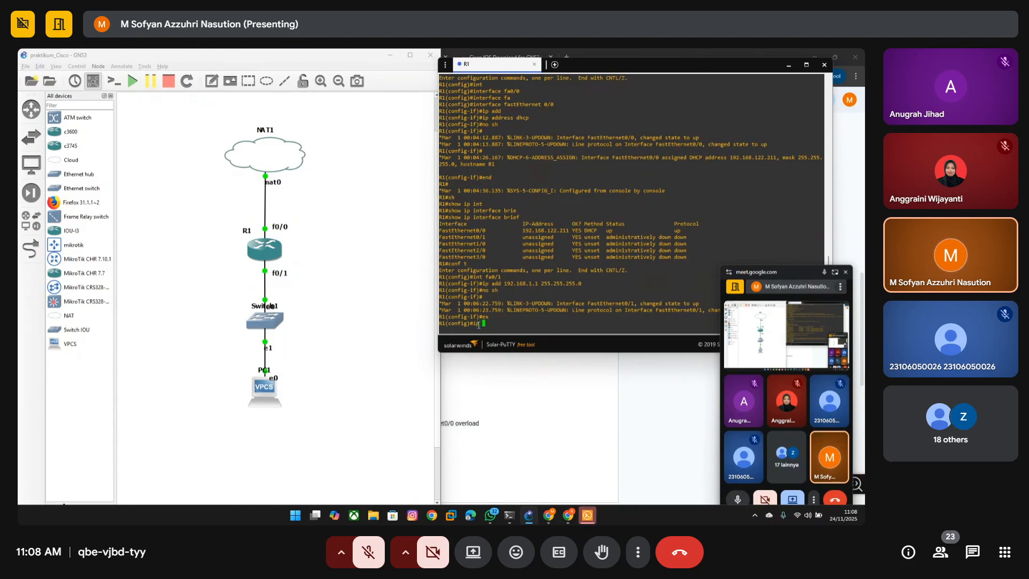
pyautogui.write(' dhcp poo')
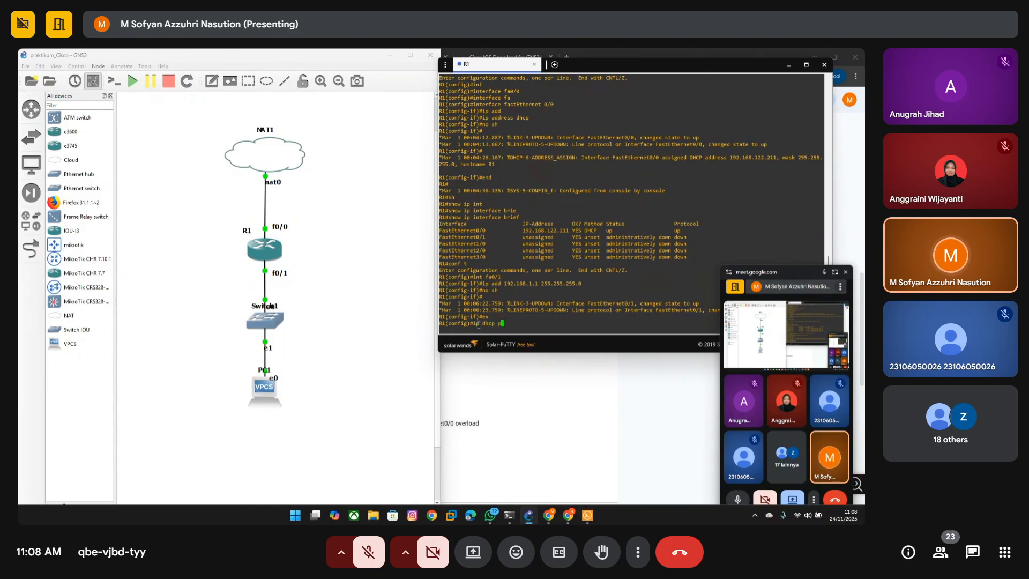
pyautogui.press('Tab')
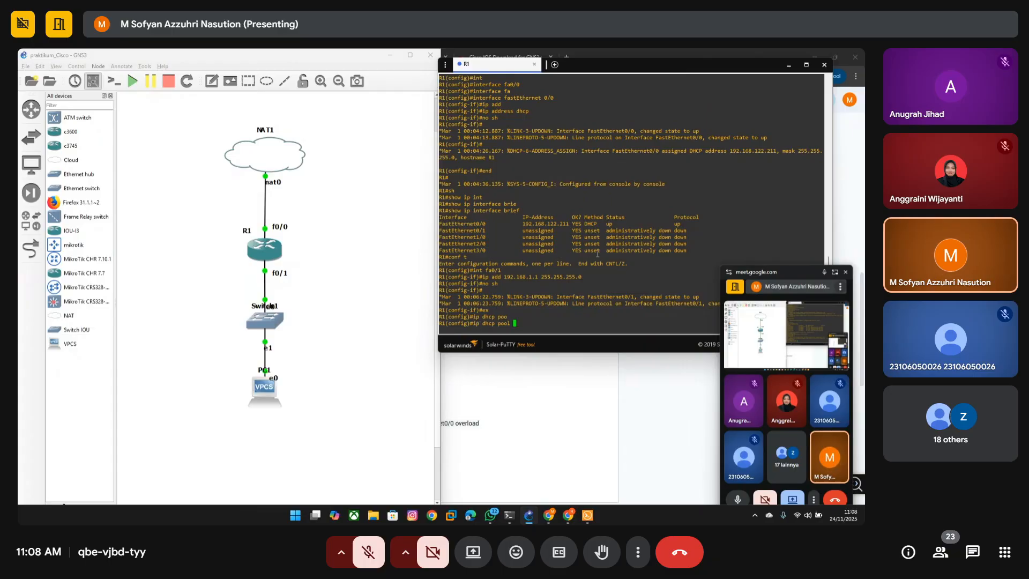
pyautogui.moveTo(501, 277); pyautogui.dragTo(541, 277)
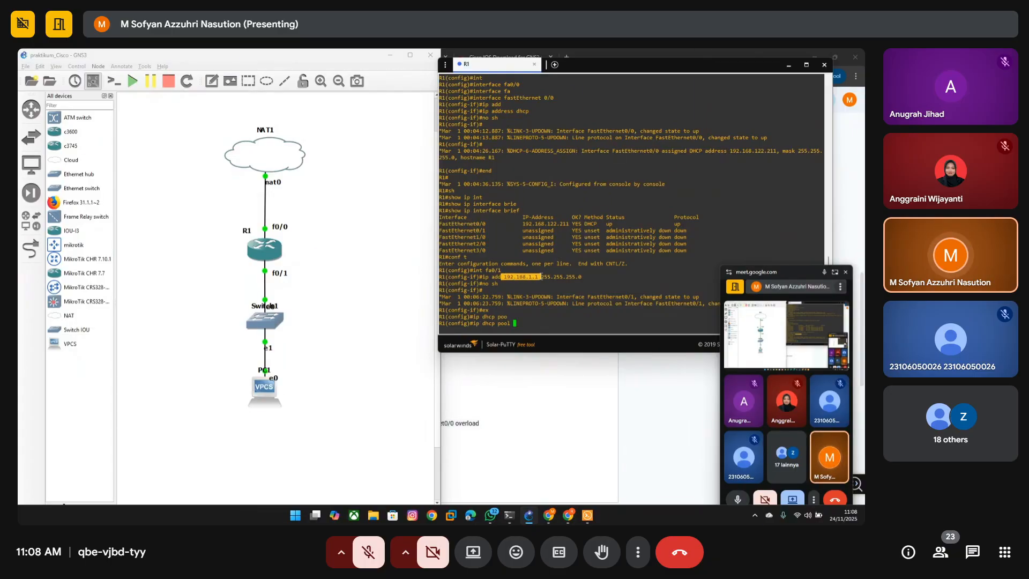
pyautogui.click(551, 310)
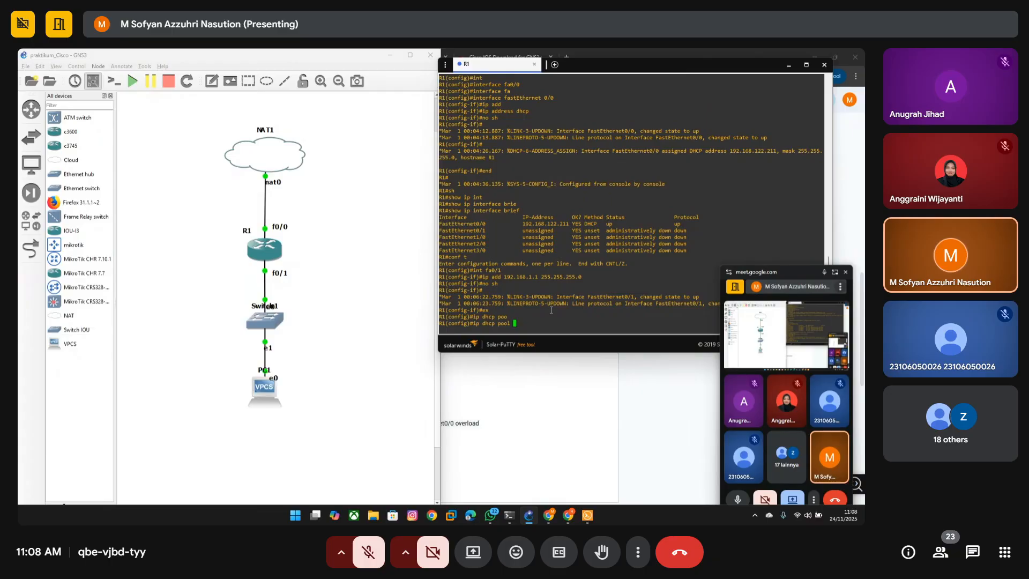
pyautogui.write('1')
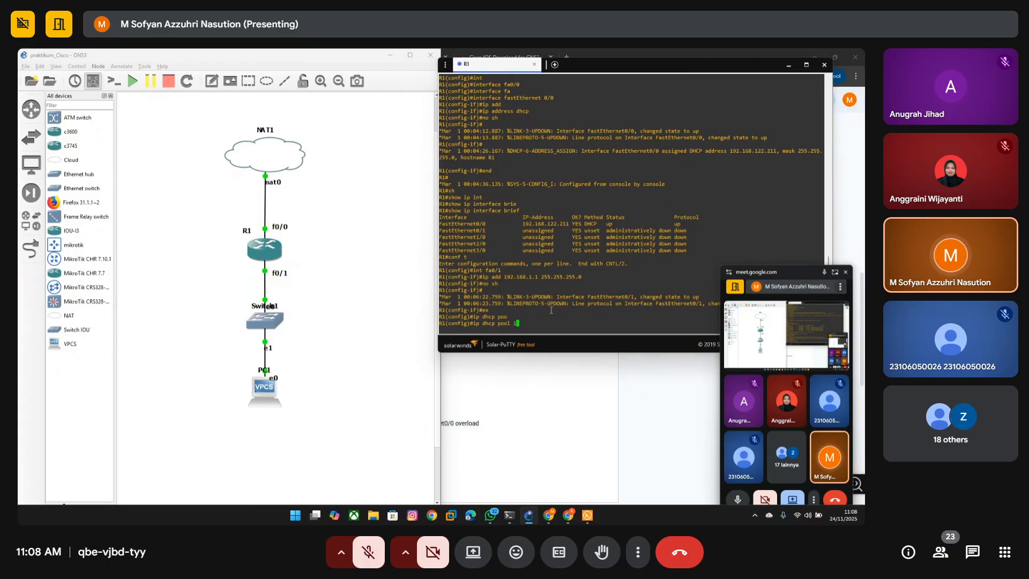
pyautogui.press('Return')
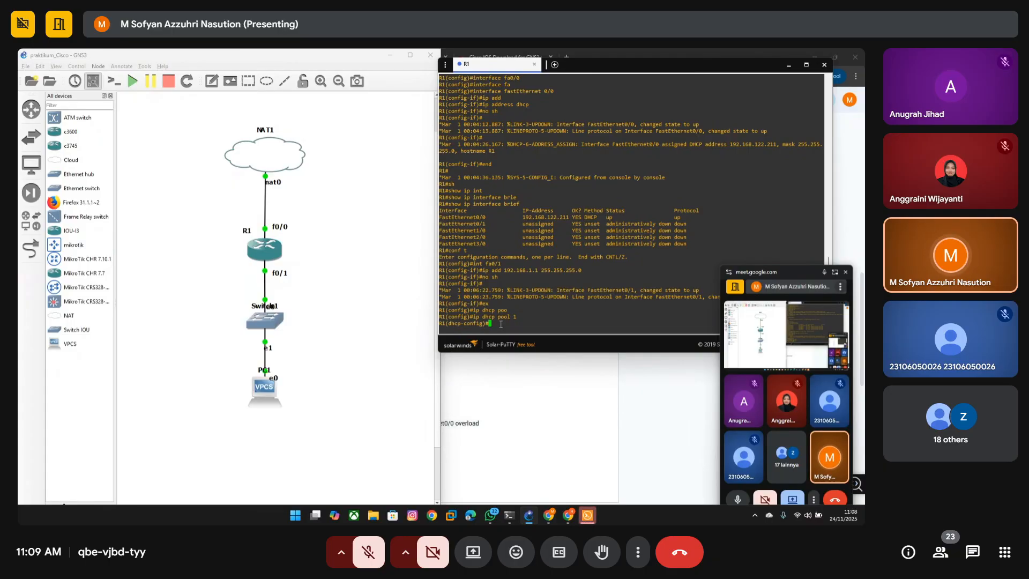
# - Set the DHCP pool's network to 192.168.1.0 with mask 255.255.255.0
pyautogui.write('net')
pyautogui.press('Tab')
pyautogui.write('w')
pyautogui.press('Tab')
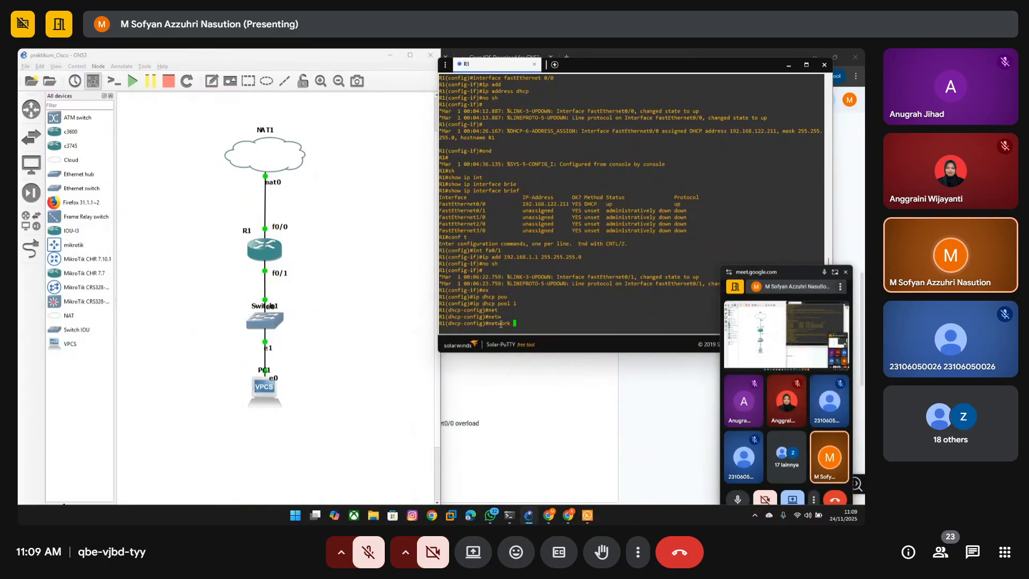
pyautogui.write('192.168')
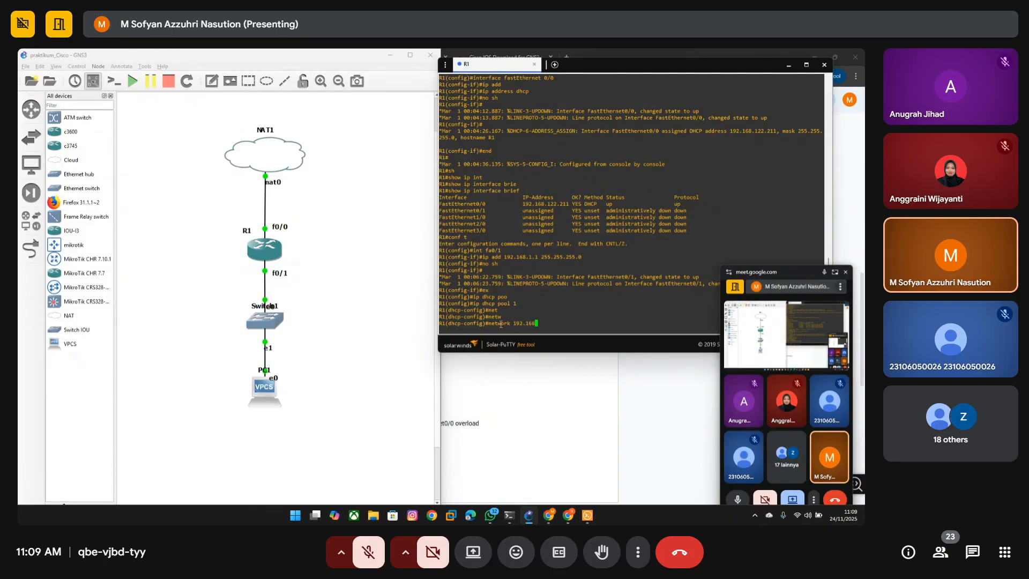
pyautogui.write('.1.0 2')
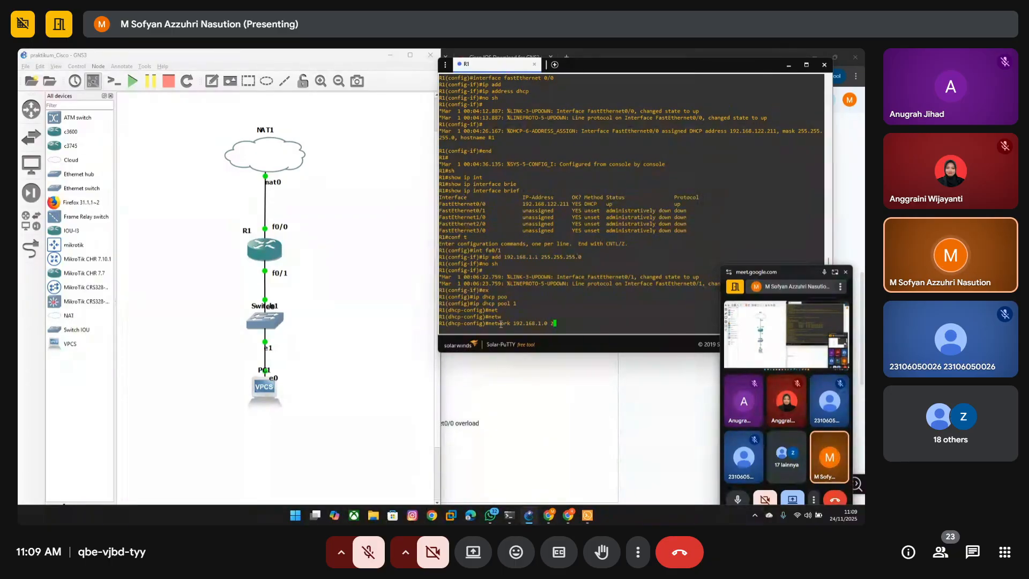
pyautogui.write('55.255.')
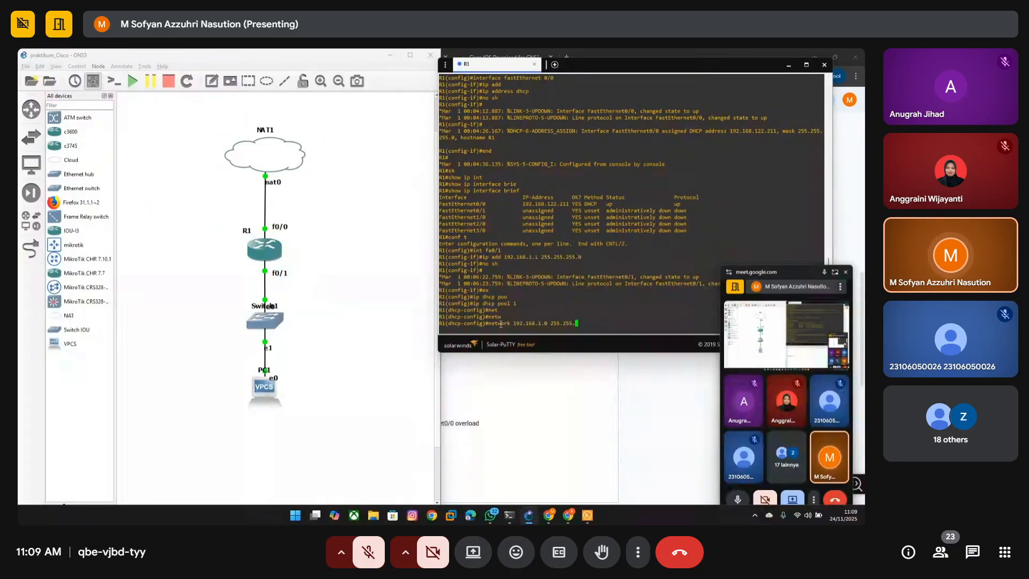
pyautogui.write('255.0')
pyautogui.press('Return')
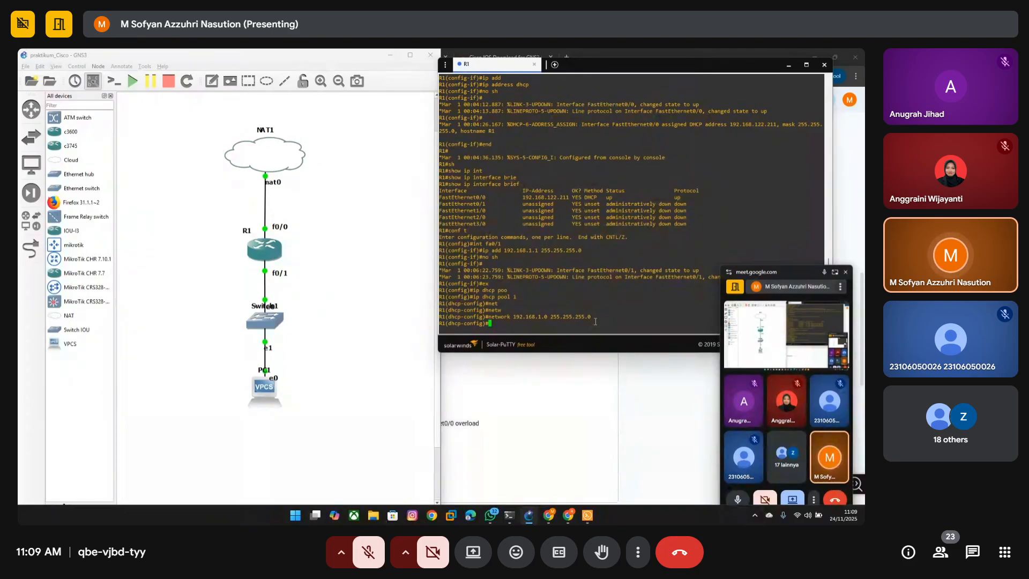
# - Set the DHCP pool's DNS server to 8.8.8.8 with the dns-server command
pyautogui.write('dns')
pyautogui.press('Tab')
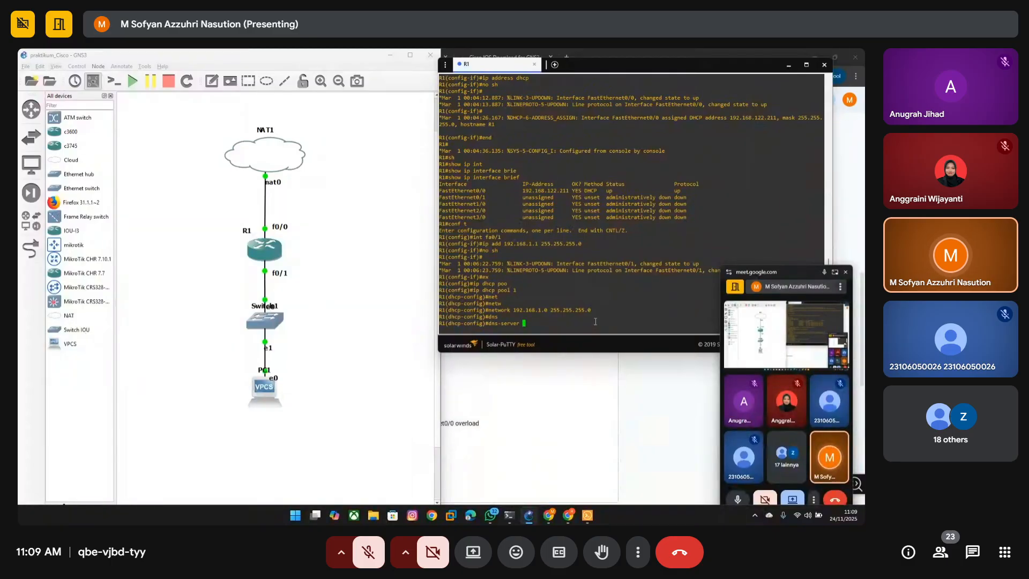
pyautogui.write('8.8.8.8')
pyautogui.press('Return')
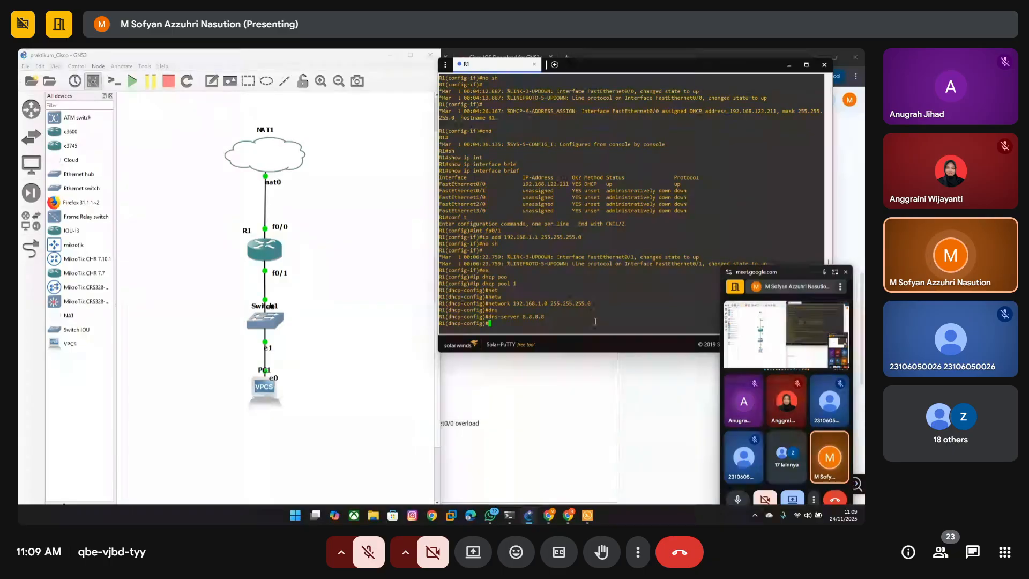
# - Set the DHCP pool's default-router to 192.168.1.1 and return to global configuration mode with ex
pyautogui.write('f')
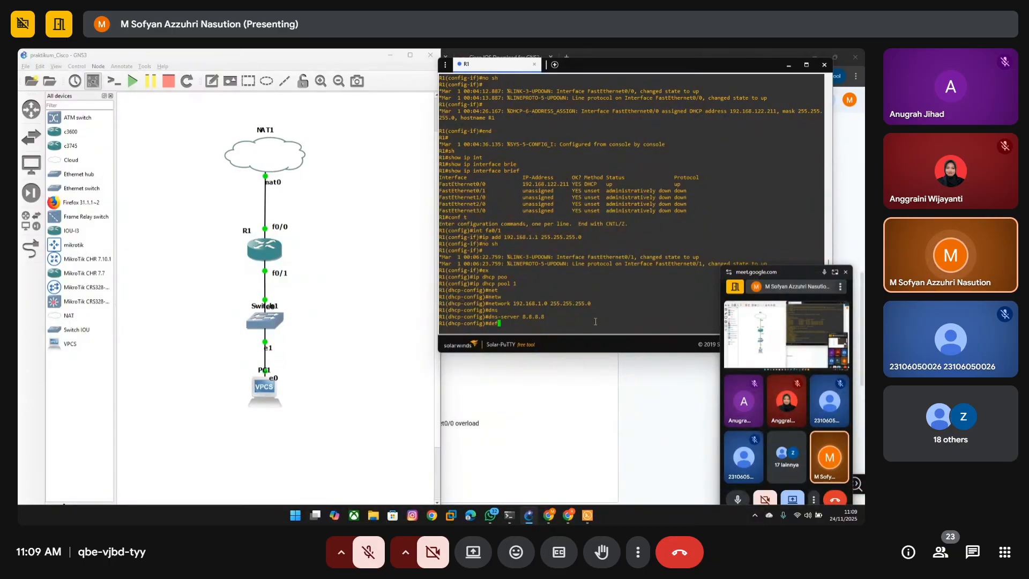
pyautogui.press('Tab')
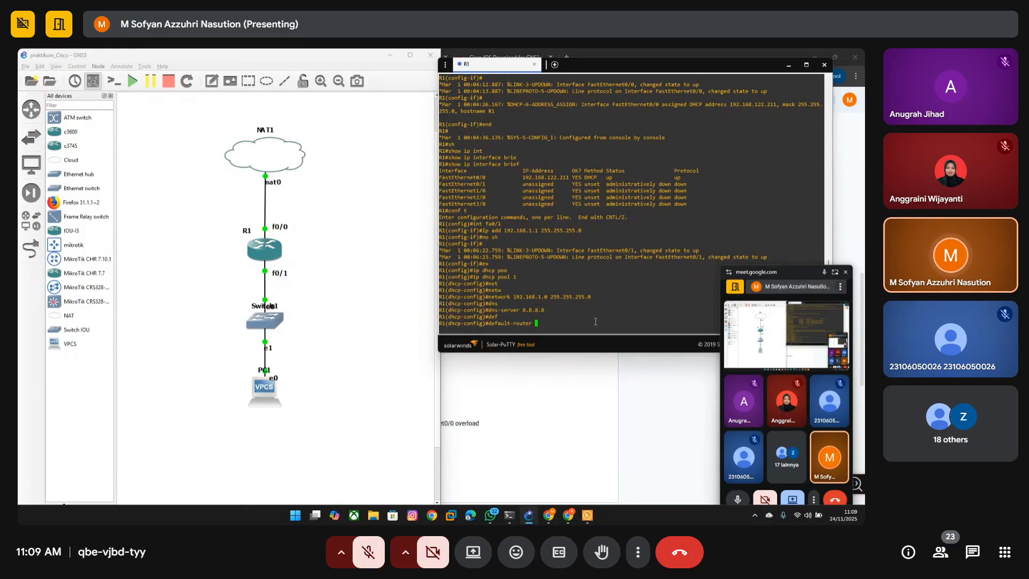
pyautogui.write('192.168')
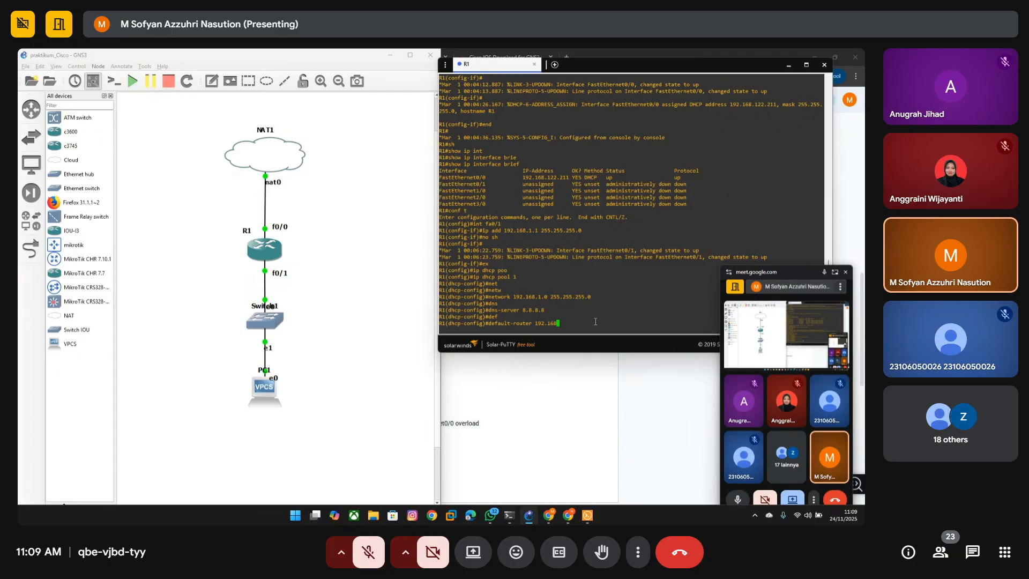
pyautogui.write('.1.1')
pyautogui.press('Return')
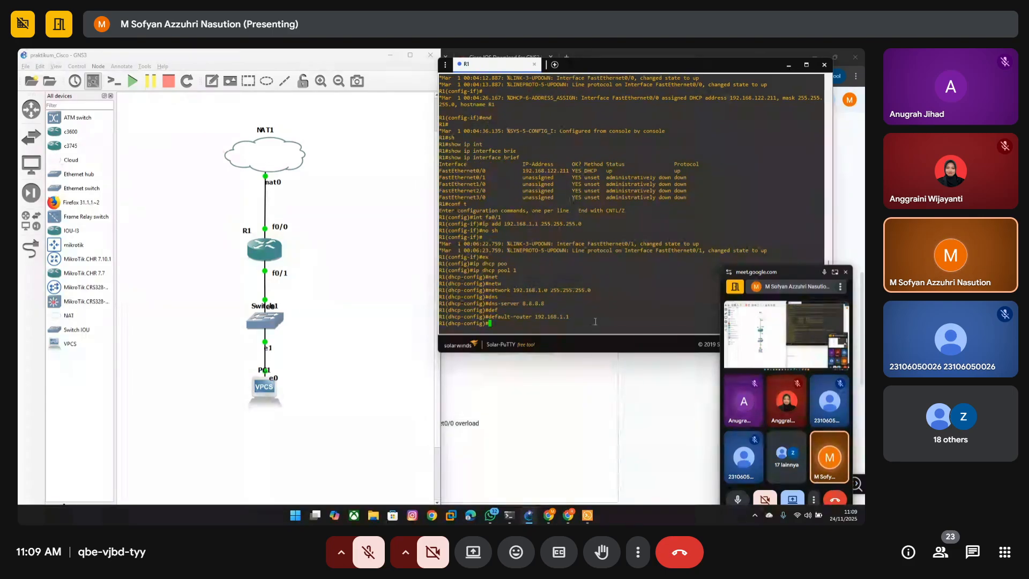
pyautogui.write('ex')
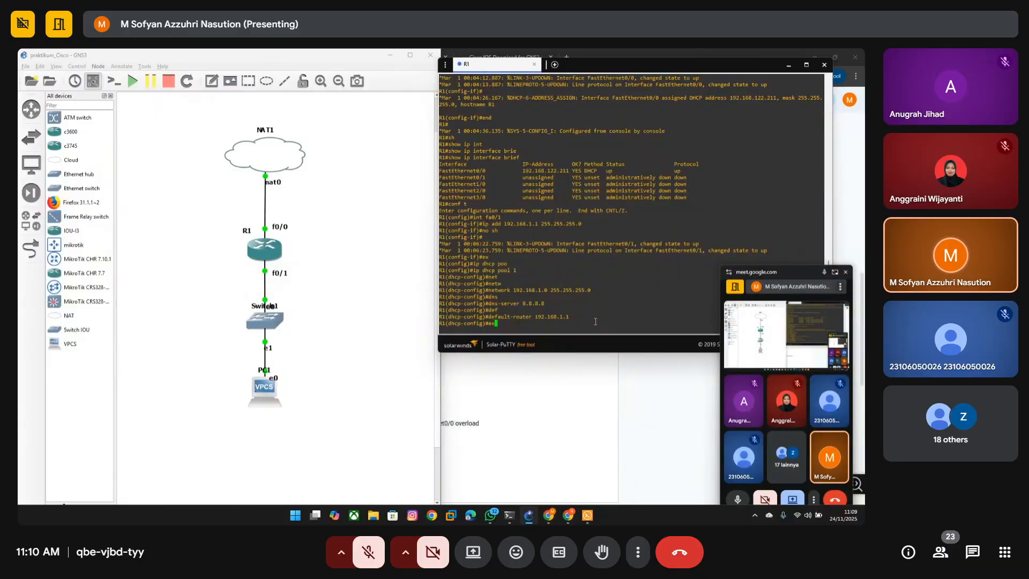
pyautogui.press('Return')
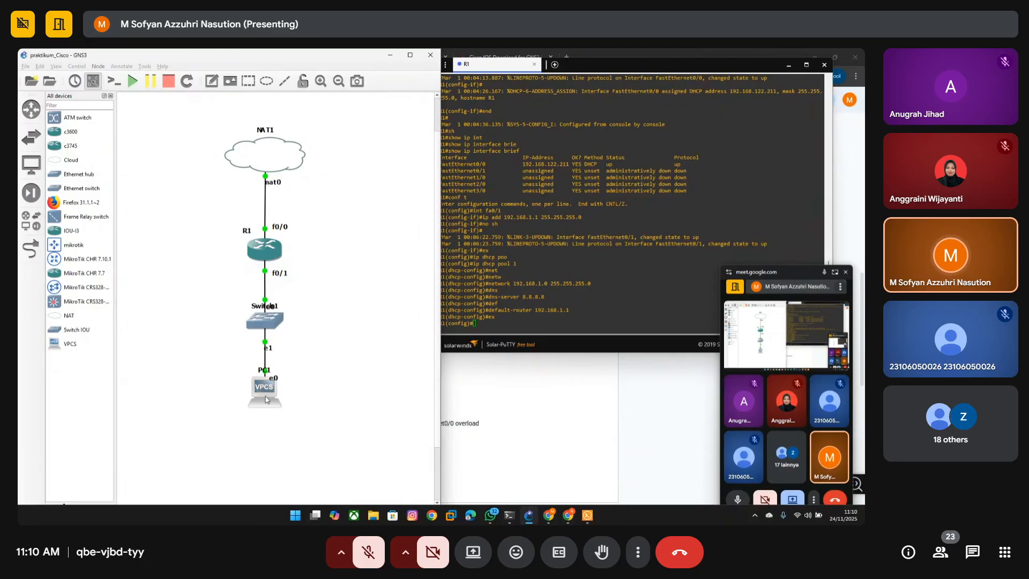
# - Open PC1's console, request an address with ip dhcp, and check the assigned IP and gateway
pyautogui.rightClick(266, 193)
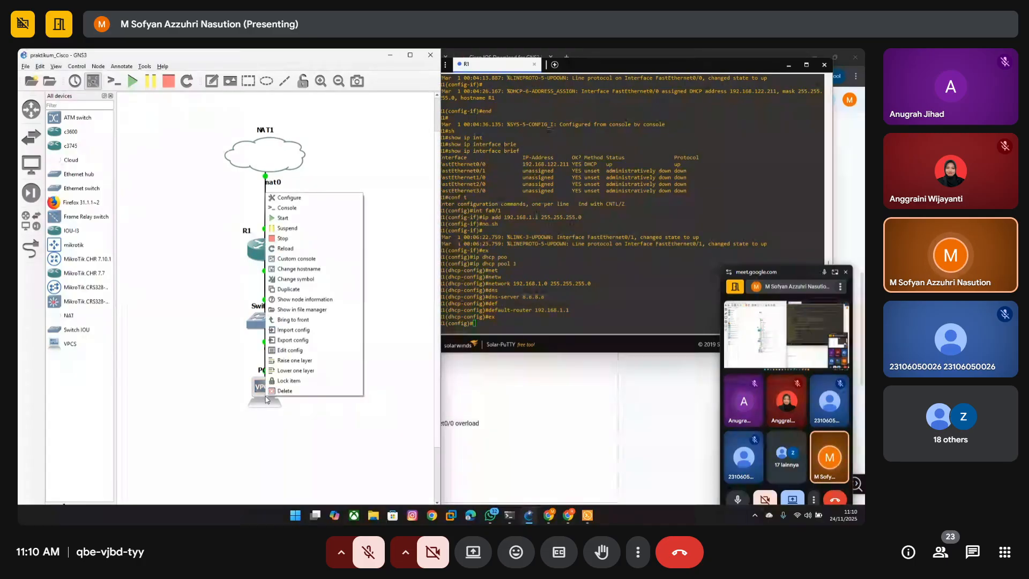
pyautogui.click(314, 216)
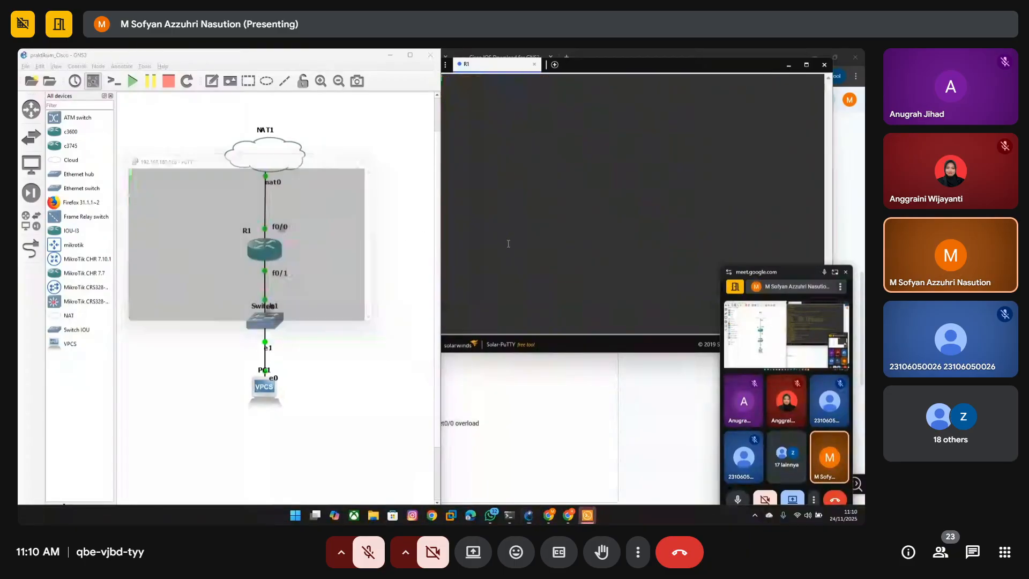
pyautogui.click(594, 244)
pyautogui.press('Return')
pyautogui.press('Return')
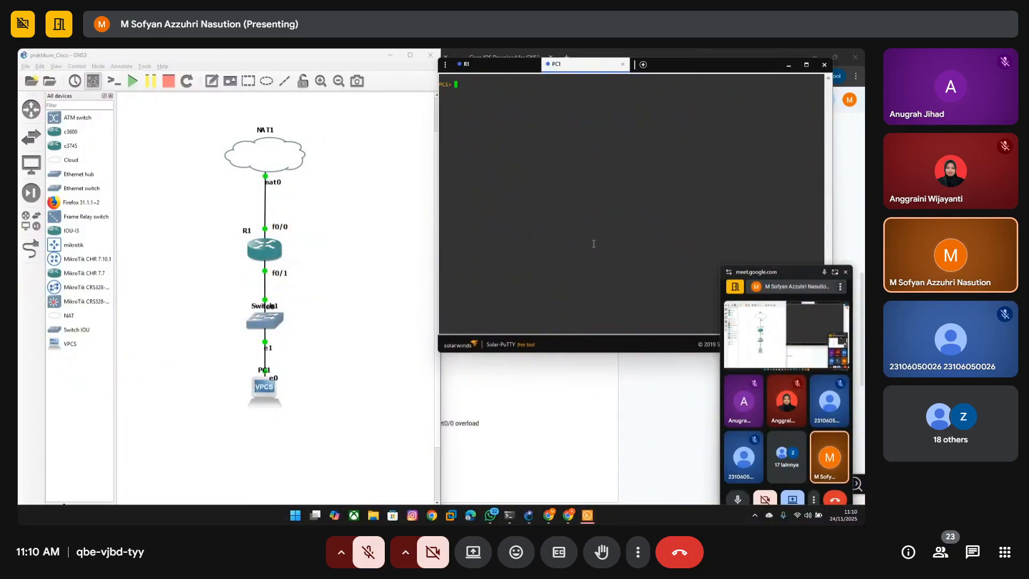
pyautogui.write('ip dhcp')
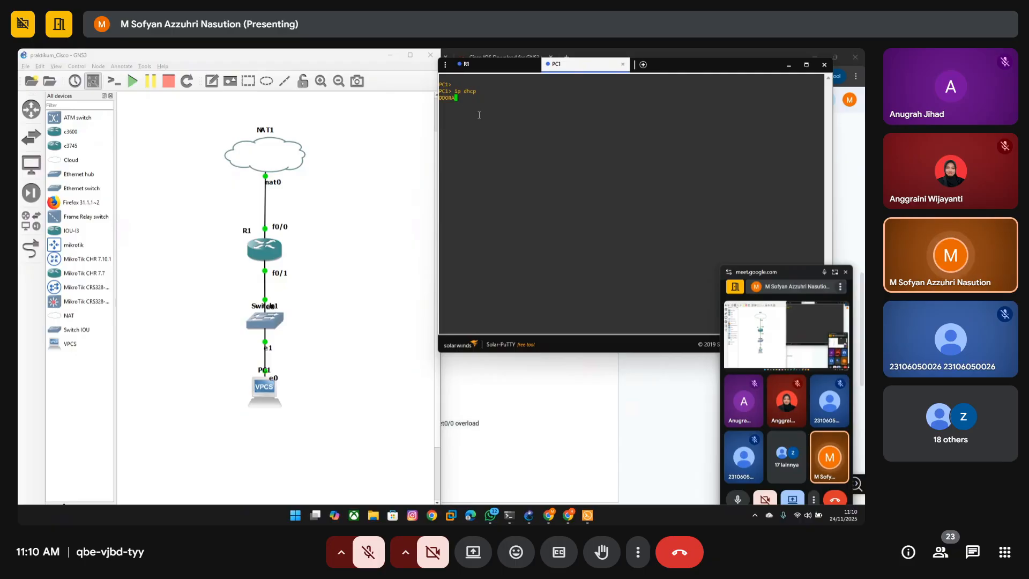
pyautogui.doubleClick(475, 99)
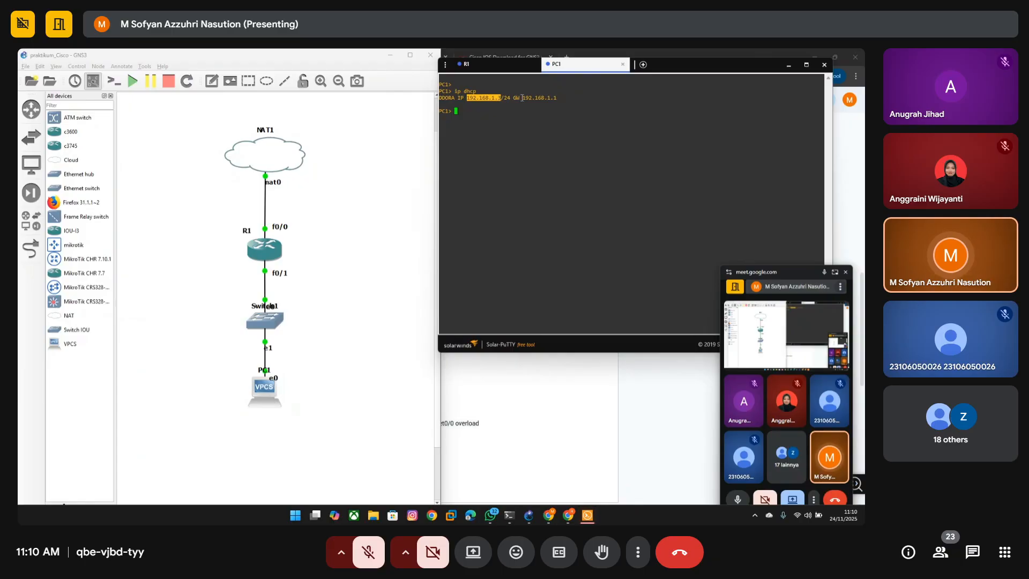
pyautogui.moveTo(519, 98); pyautogui.dragTo(558, 97)
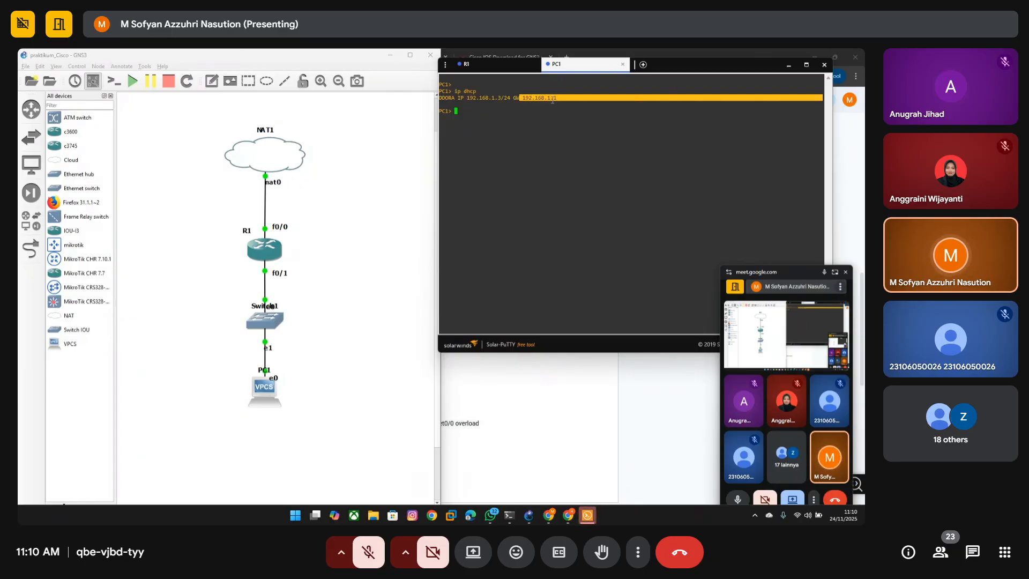
# - Return to R1's console and create a standard named access list with ip access-list standard IPNAT
pyautogui.click(483, 65)
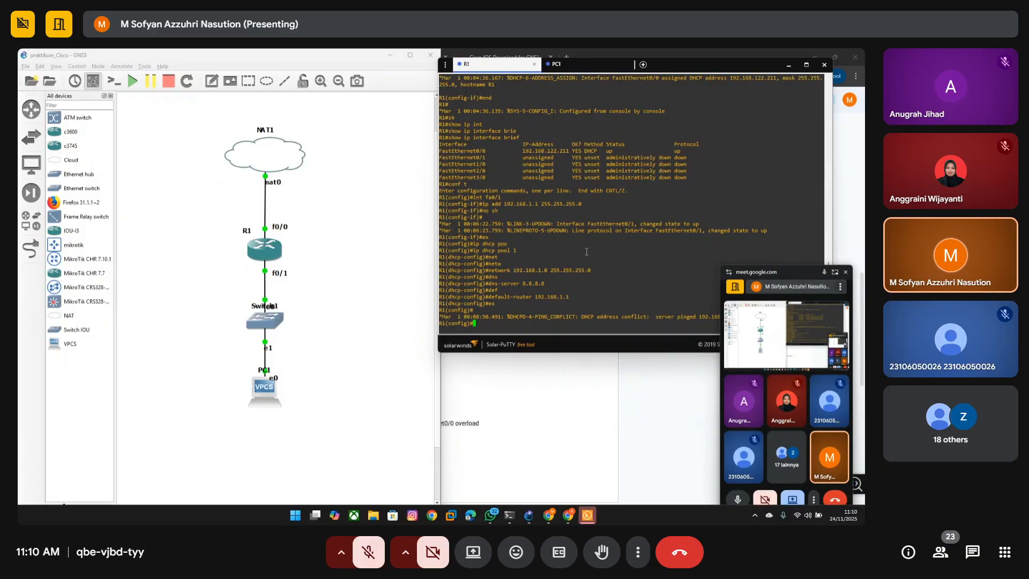
pyautogui.write('ip acc')
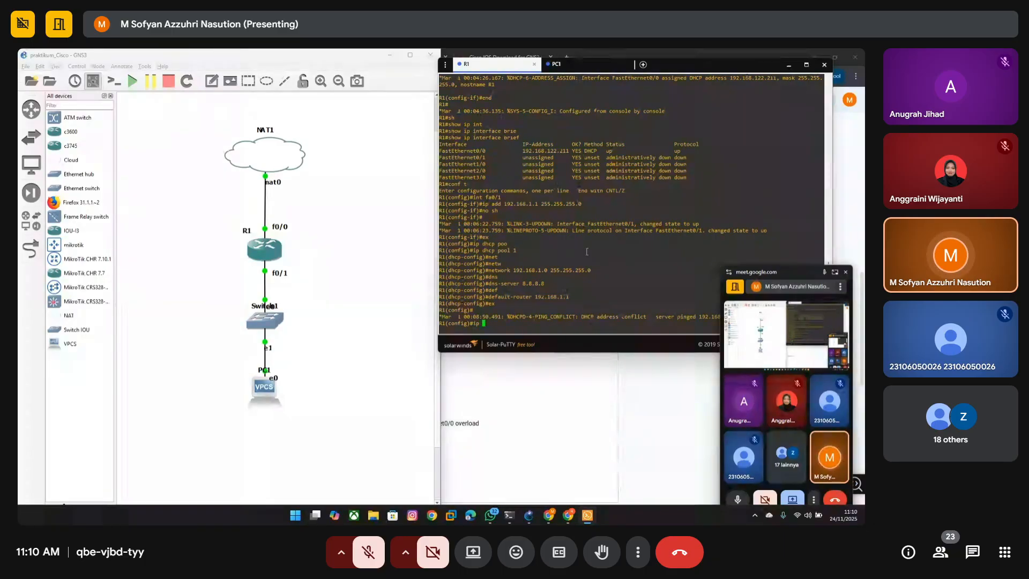
pyautogui.press('Tab')
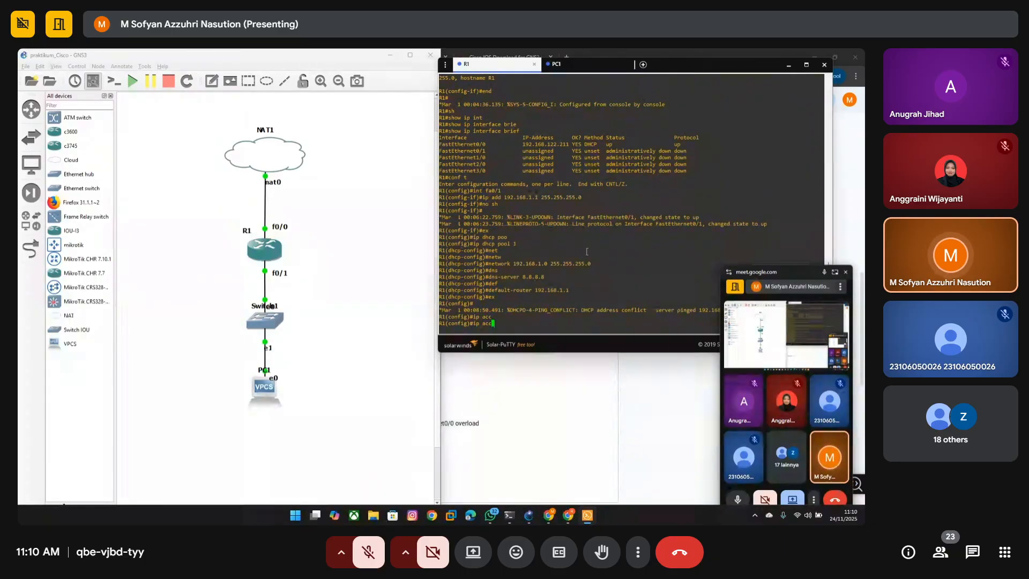
pyautogui.write('e')
pyautogui.press('Tab')
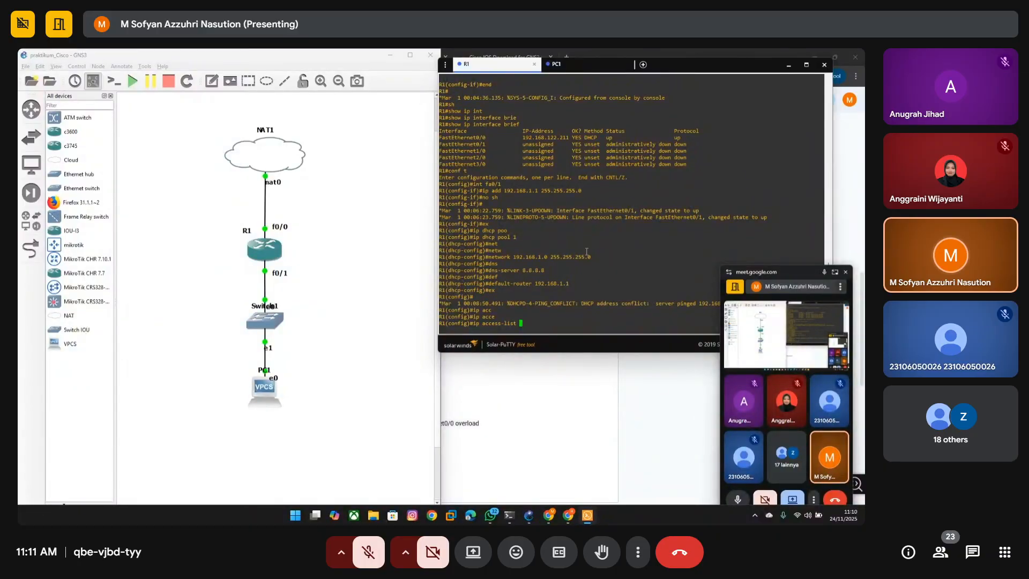
pyautogui.write('sta')
pyautogui.press('BackSpace')
pyautogui.press('BackSpace')
pyautogui.press('Tab')
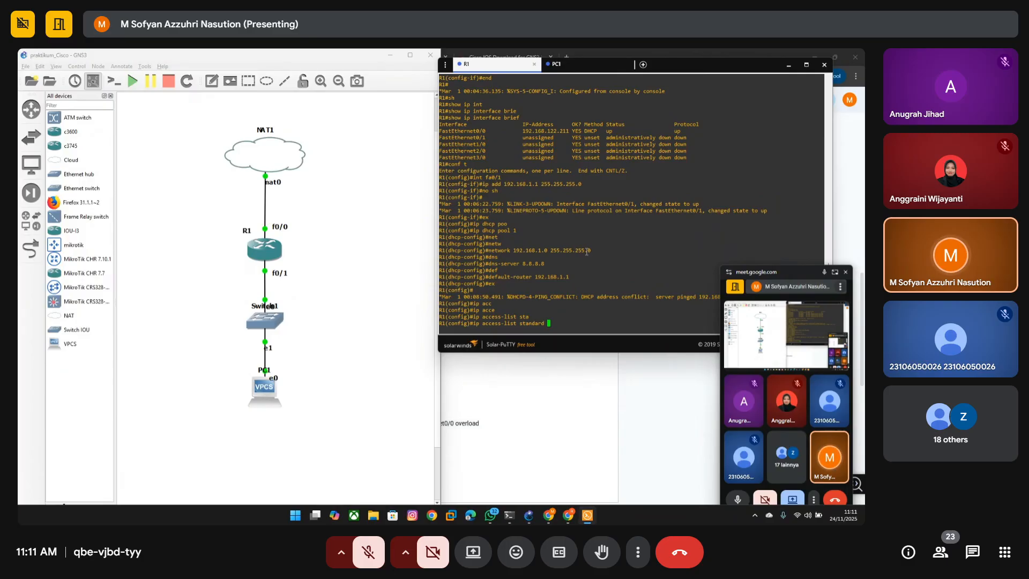
pyautogui.write('IPNAT')
pyautogui.press('Return')
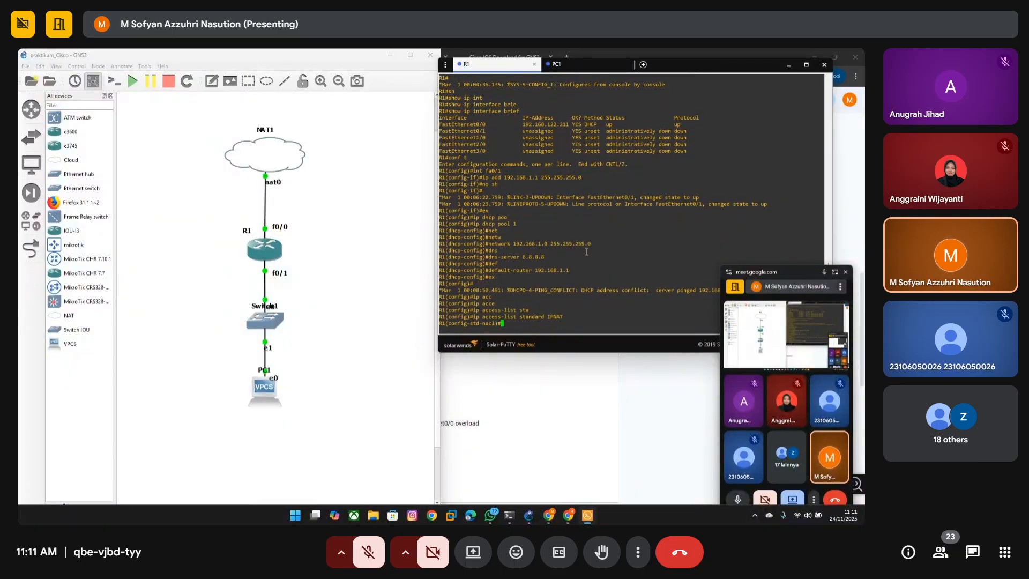
# - Add a permit any rule to the IPNAT access list
pyautogui.write('permi')
pyautogui.press('Tab')
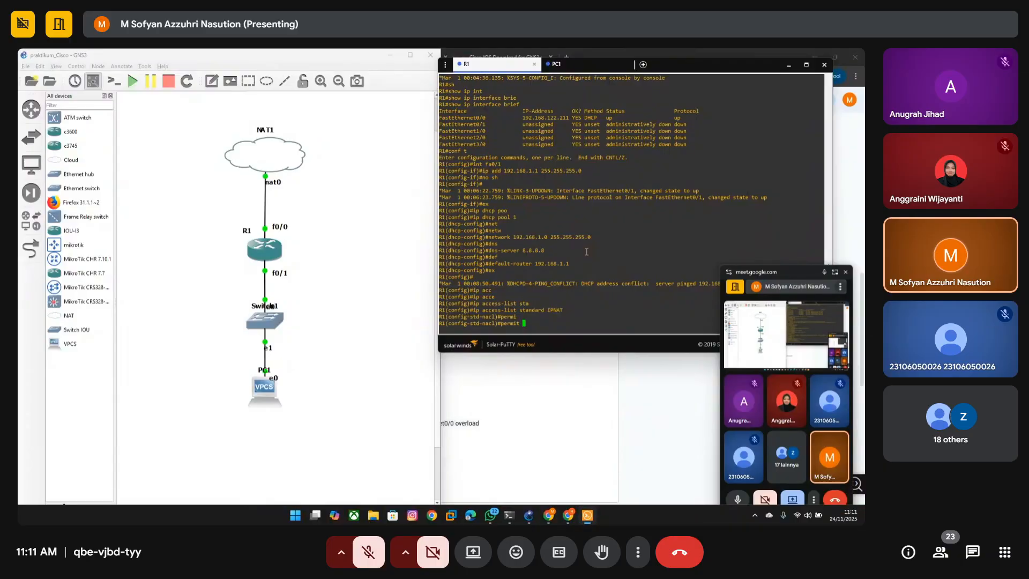
pyautogui.write('any')
pyautogui.press('Tab')
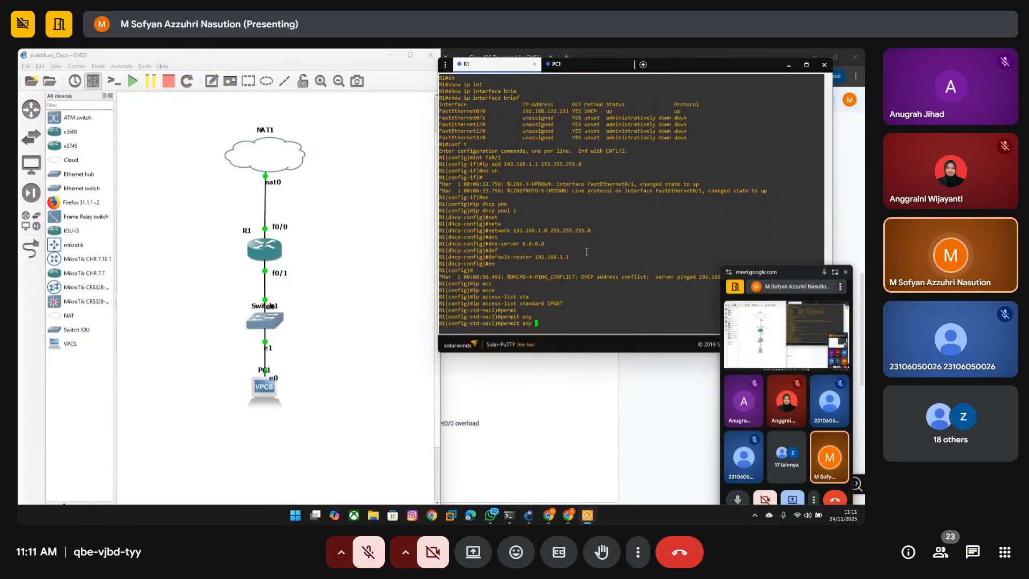
pyautogui.press('Return')
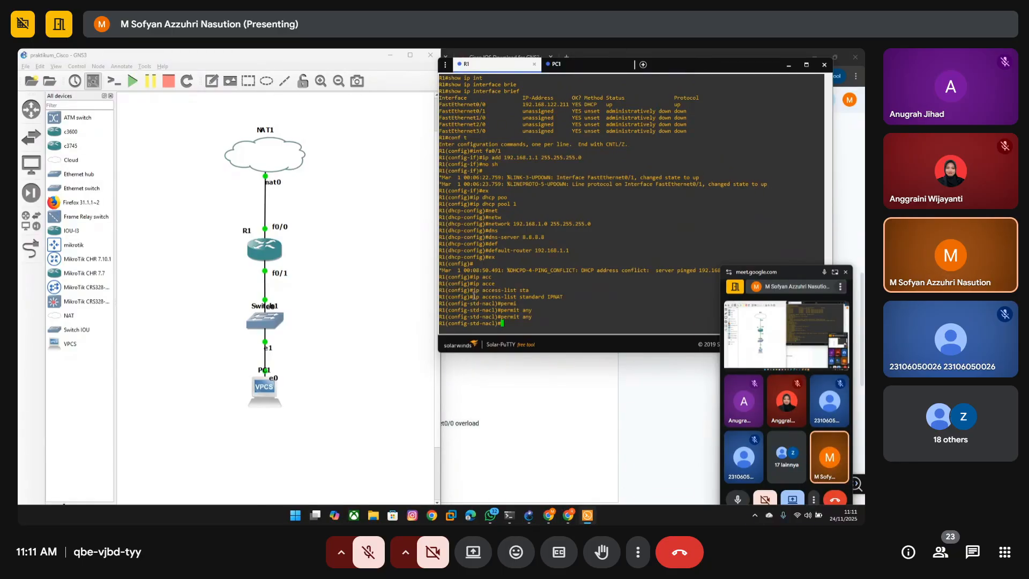
pyautogui.moveTo(474, 296); pyautogui.dragTo(532, 317)
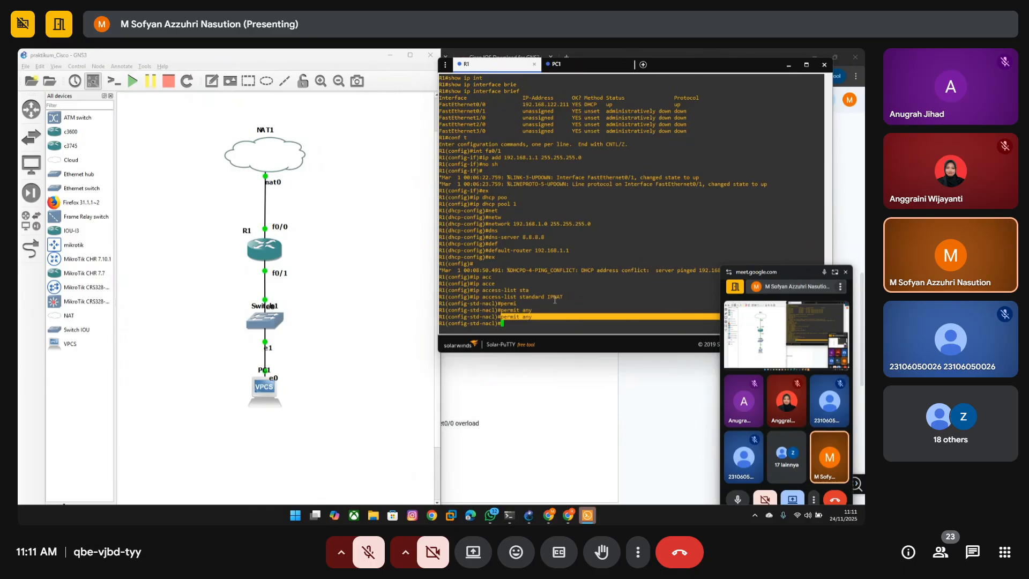
pyautogui.moveTo(474, 297); pyautogui.dragTo(563, 295)
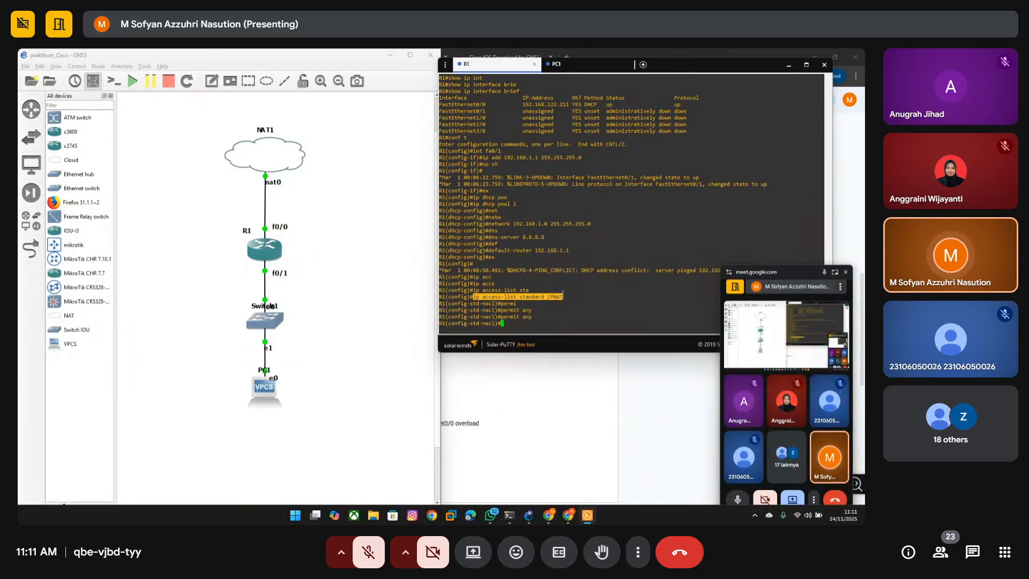
pyautogui.click(474, 298)
pyautogui.moveTo(475, 298); pyautogui.dragTo(522, 322)
pyautogui.click(524, 325)
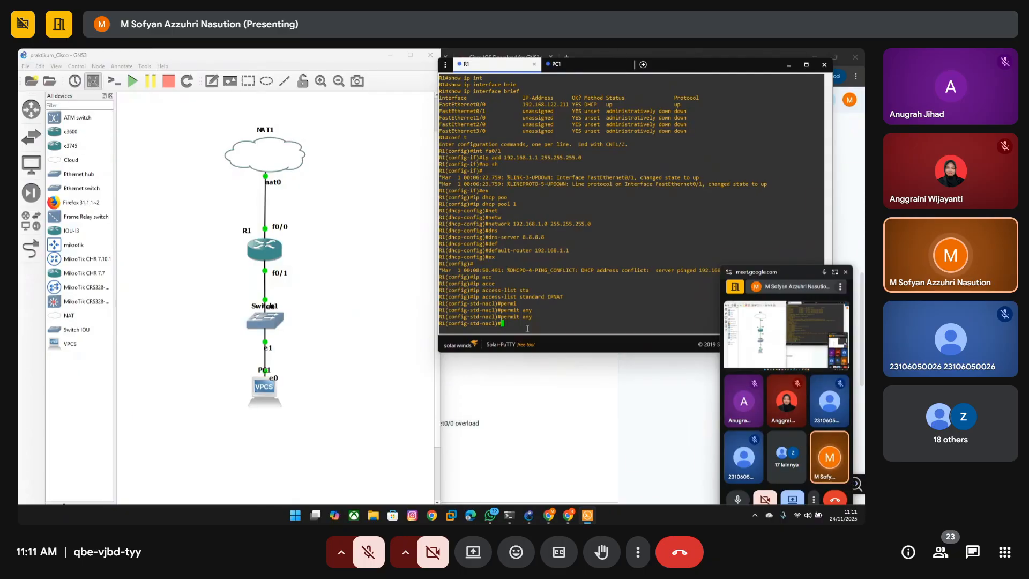
# - Add a deny rule for 192.168.10.1 255.255.255.0 to the IPNAT access list
pyautogui.write('deny')
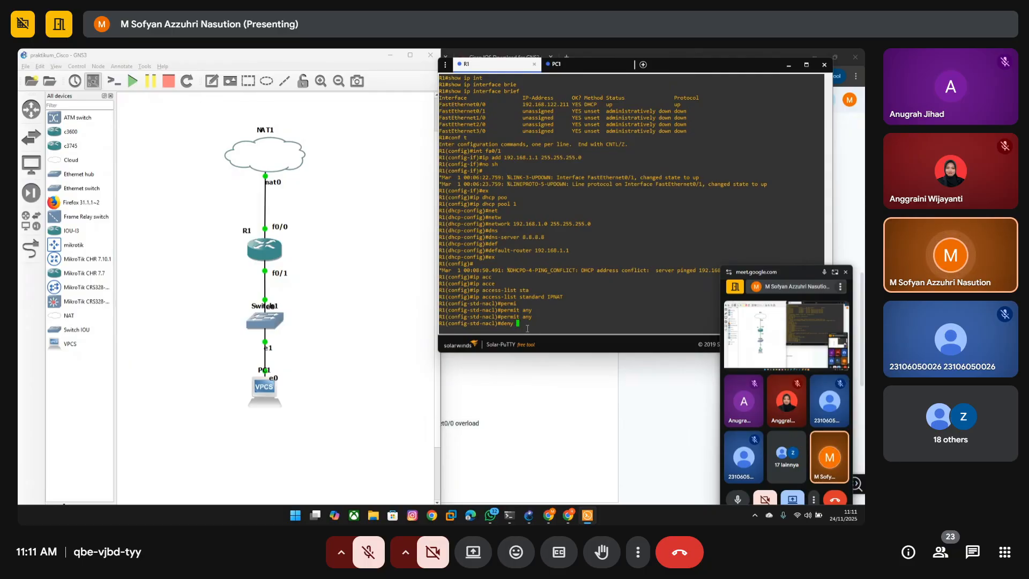
pyautogui.write(' 19')
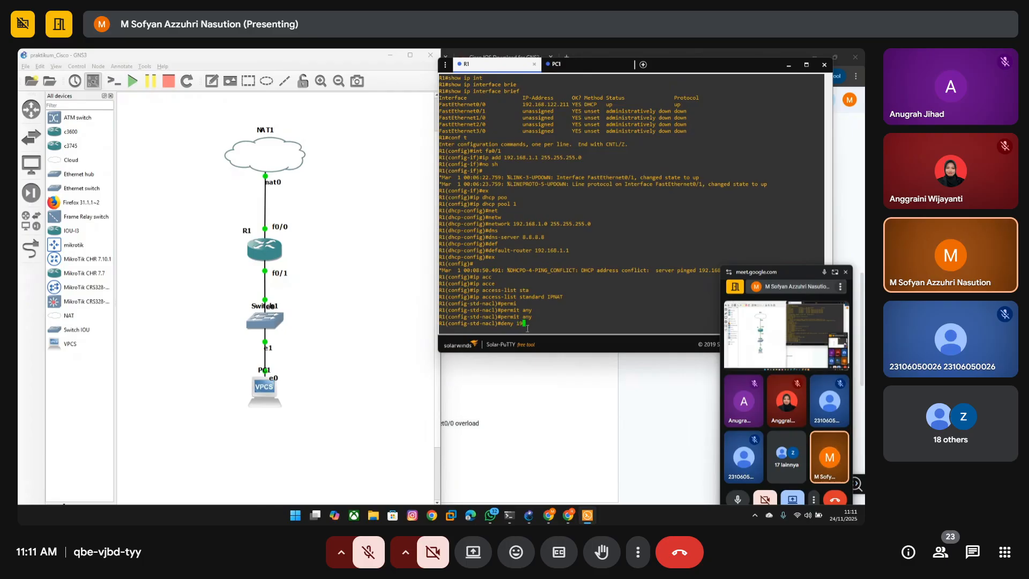
pyautogui.write('2.168.')
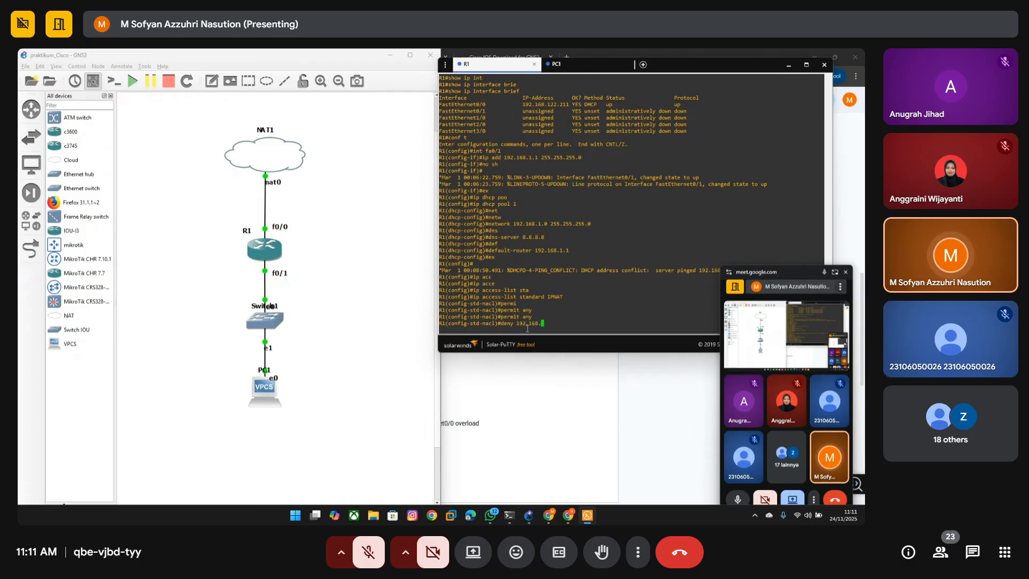
pyautogui.write('10.1')
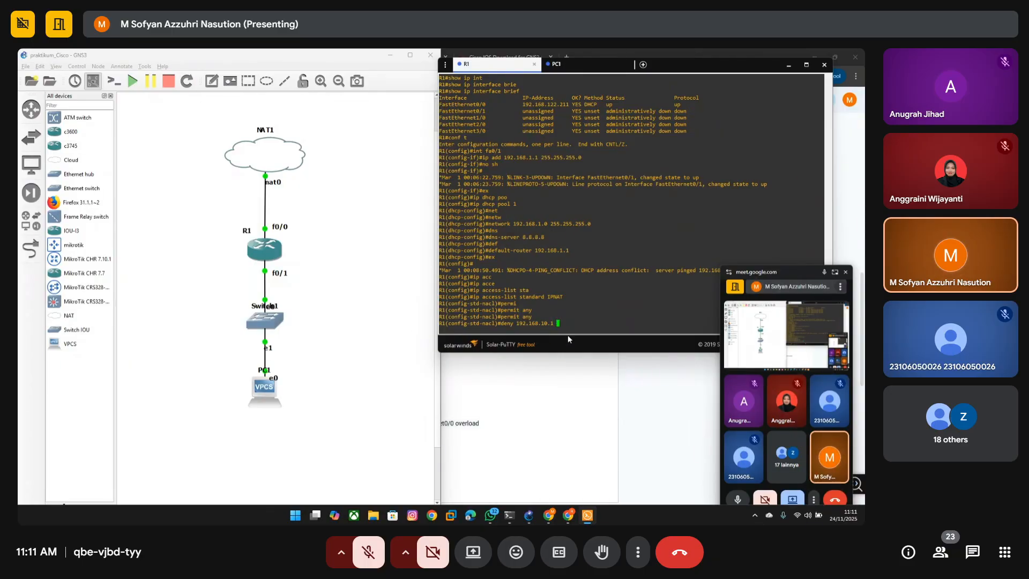
pyautogui.write(' 255.255.2')
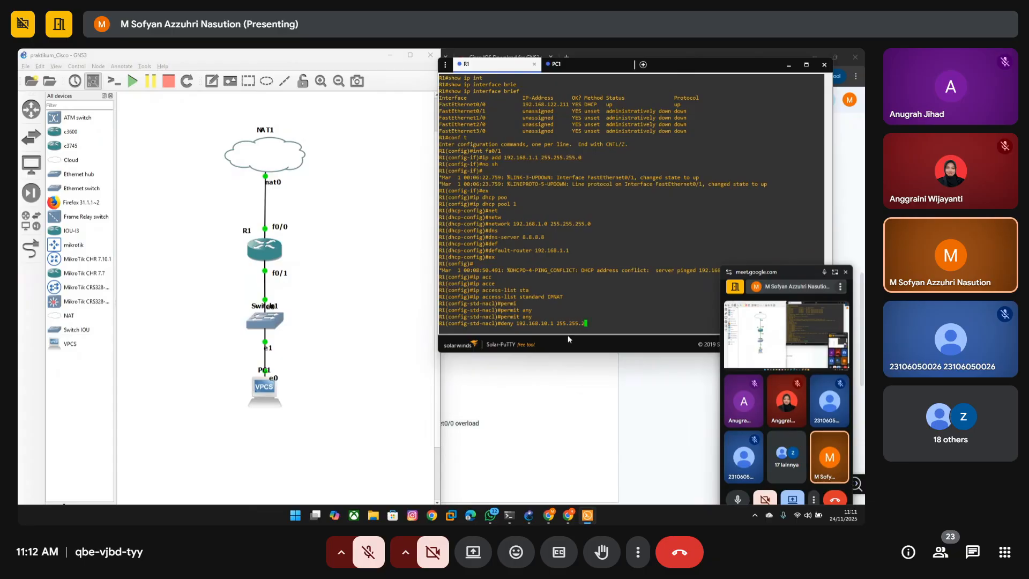
pyautogui.write('55.0')
pyautogui.press('Return')
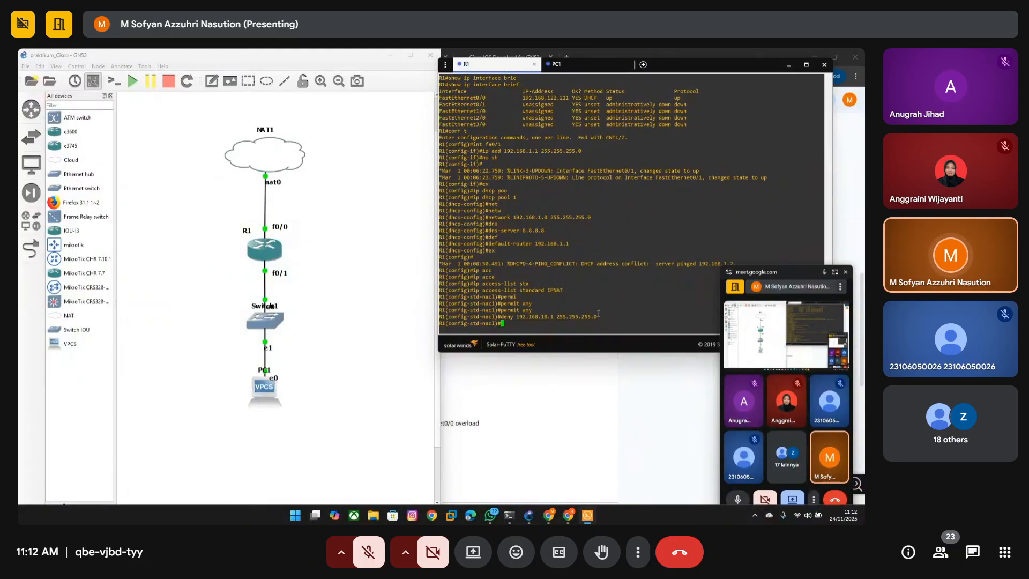
# - Remove the deny rule from the access list with no deny 192.168.10.1 255.255.255.0
pyautogui.moveTo(611, 316); pyautogui.dragTo(500, 316)
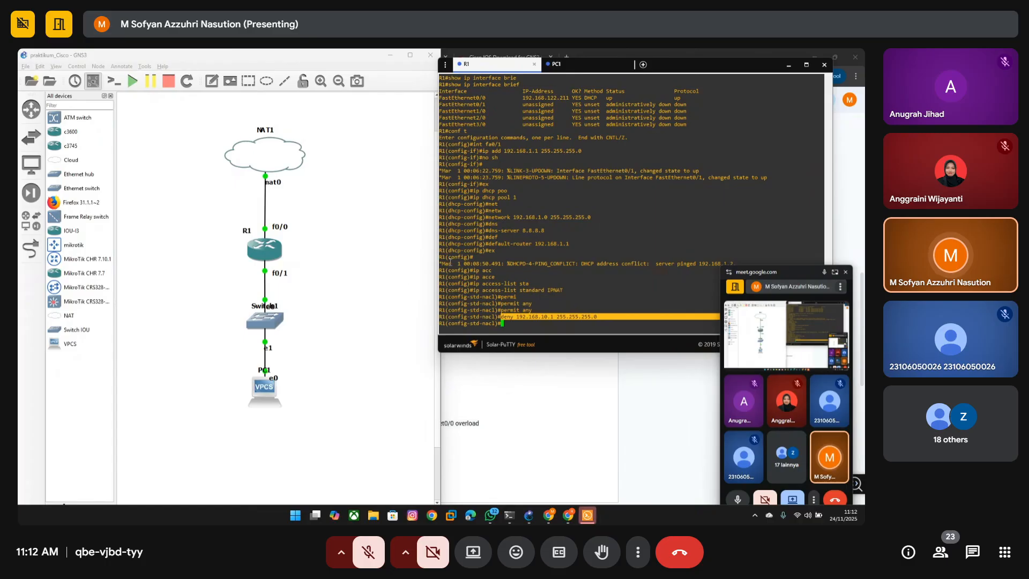
pyautogui.click(608, 315)
pyautogui.moveTo(602, 316); pyautogui.dragTo(502, 318)
pyautogui.click(520, 323)
pyautogui.write('no')
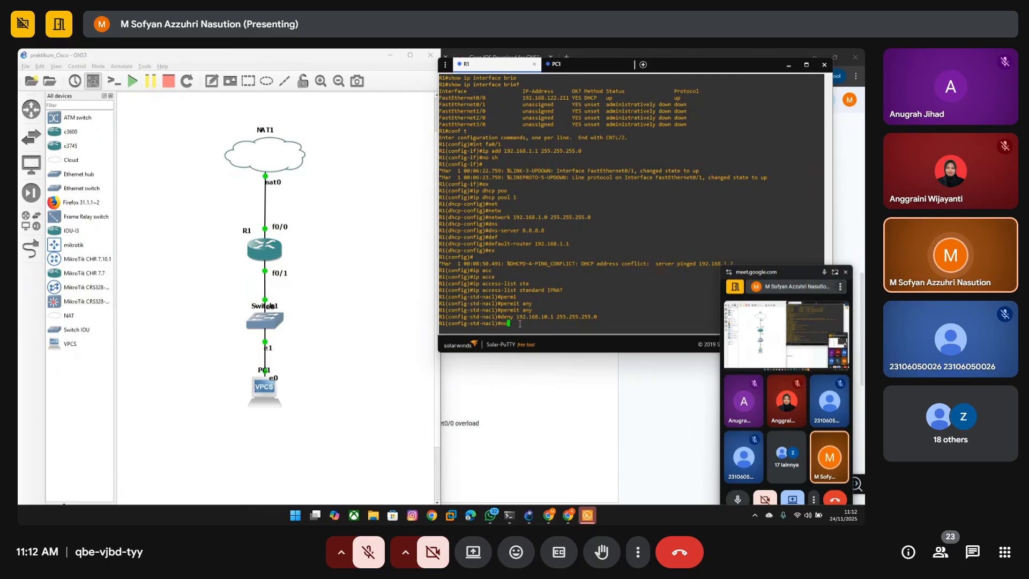
pyautogui.press('BackSpace')
pyautogui.press('BackSpace')
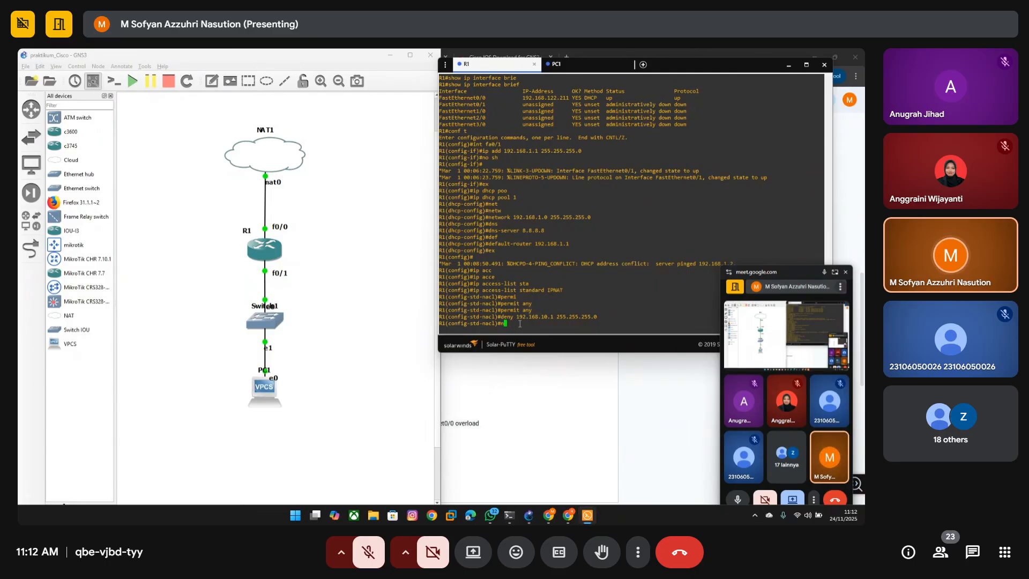
pyautogui.press('Up')
pyautogui.press('Left')
pyautogui.press('Left')
pyautogui.press('Left')
pyautogui.press('Left')
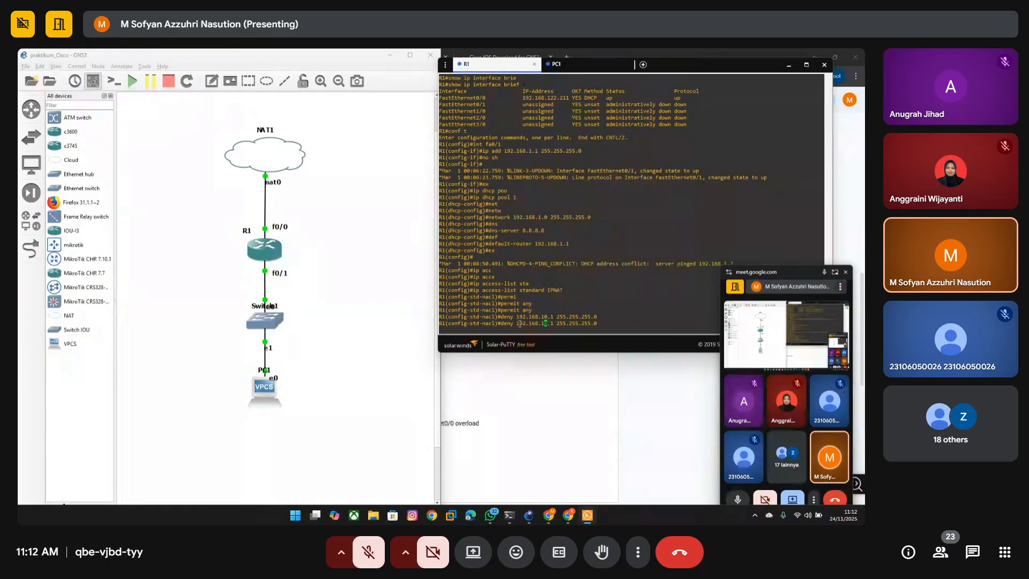
pyautogui.press('Left')
pyautogui.press('Left')
pyautogui.press('Left')
pyautogui.press('Left')
pyautogui.press('Left')
pyautogui.press('Left')
pyautogui.press('Left')
pyautogui.press('Left')
pyautogui.press('Left')
pyautogui.press('Left')
pyautogui.press('Left')
pyautogui.press('Left')
pyautogui.press('Left')
pyautogui.press('Left')
pyautogui.write('no')
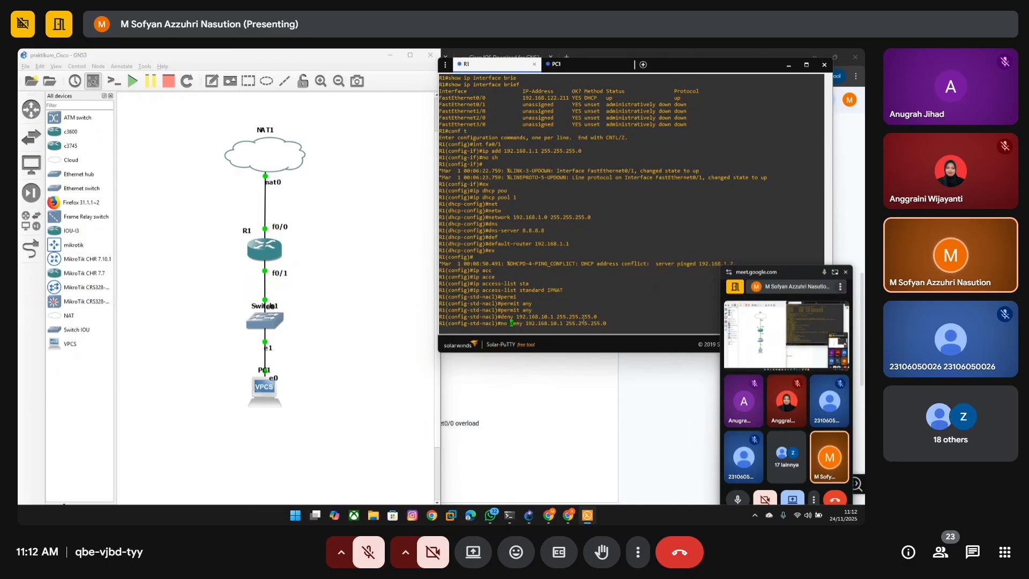
pyautogui.press('Return')
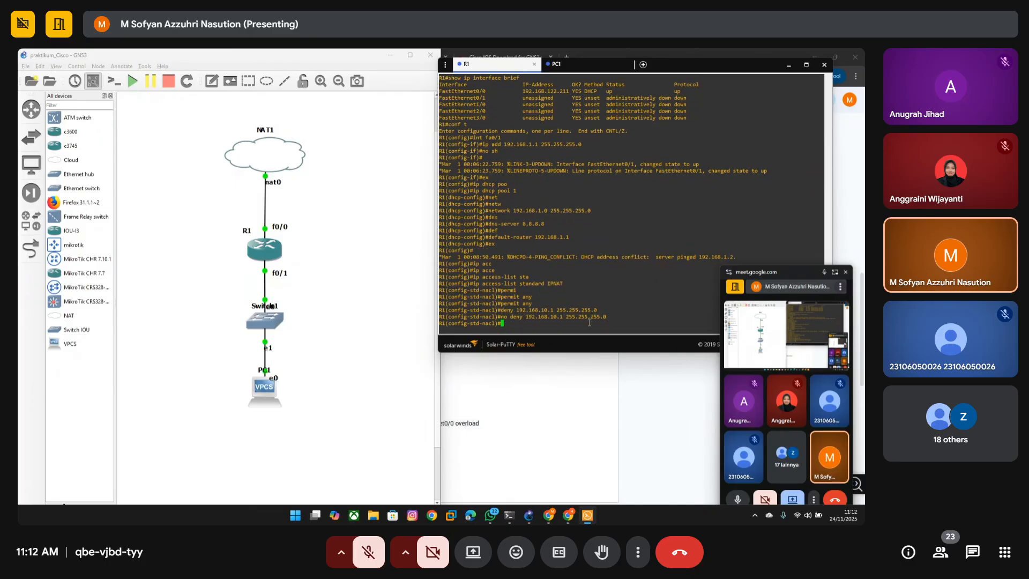
# - Enter permit any in the IPNAT access list again and return to global configuration mode with ex
pyautogui.press('Up')
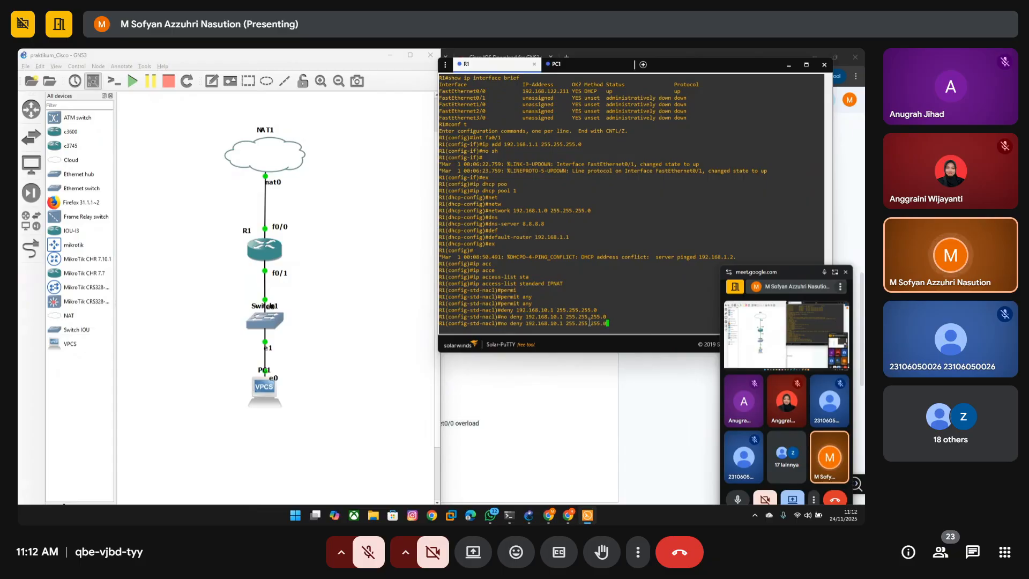
pyautogui.press('Up')
pyautogui.press('Up')
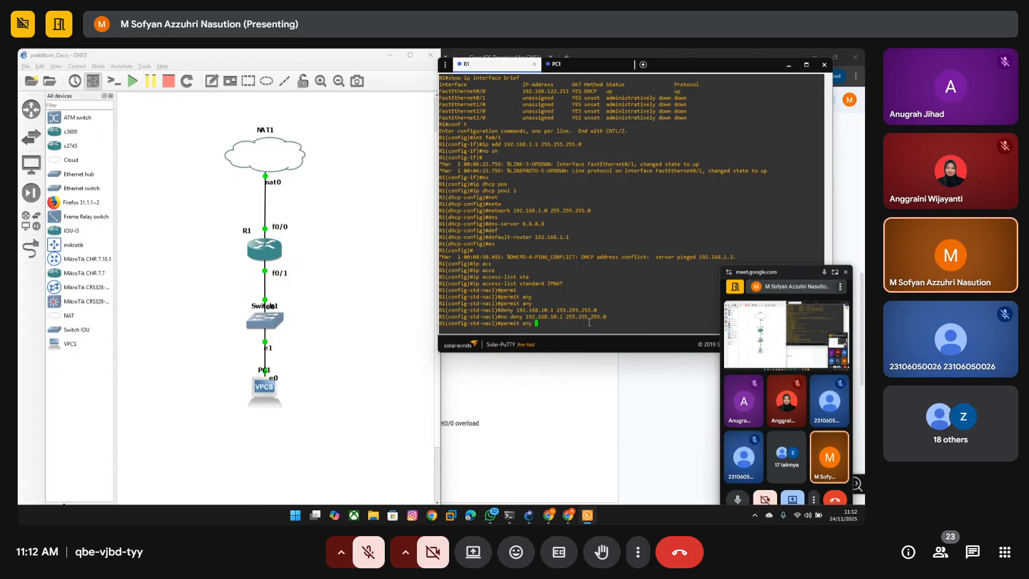
pyautogui.press('Return')
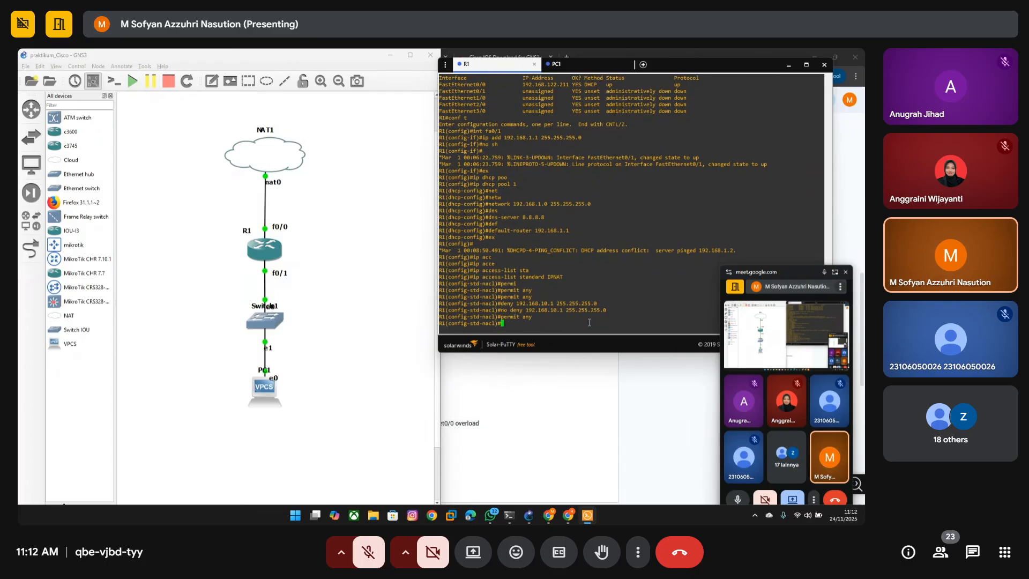
pyautogui.moveTo(474, 277); pyautogui.dragTo(519, 278)
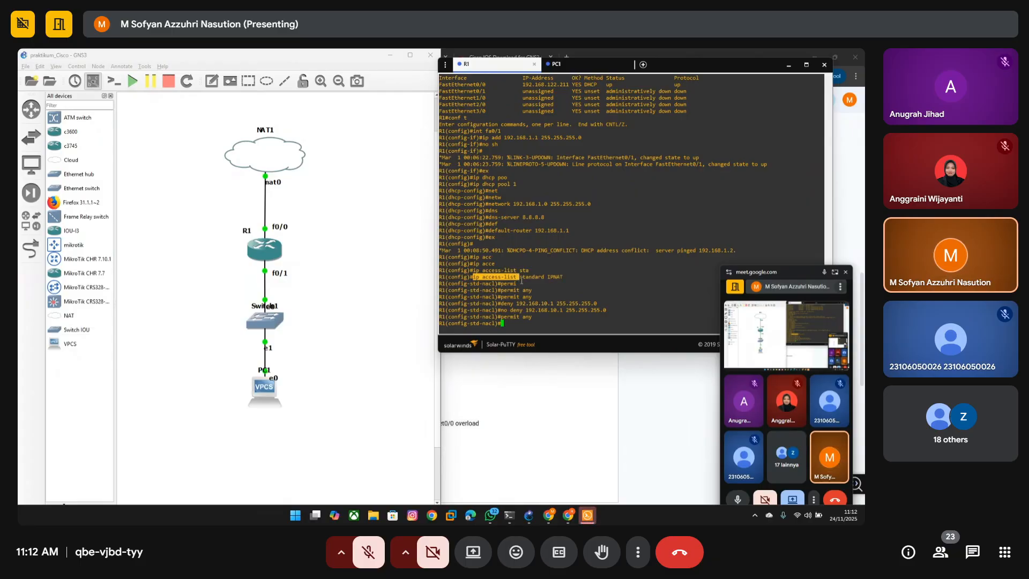
pyautogui.click(544, 331)
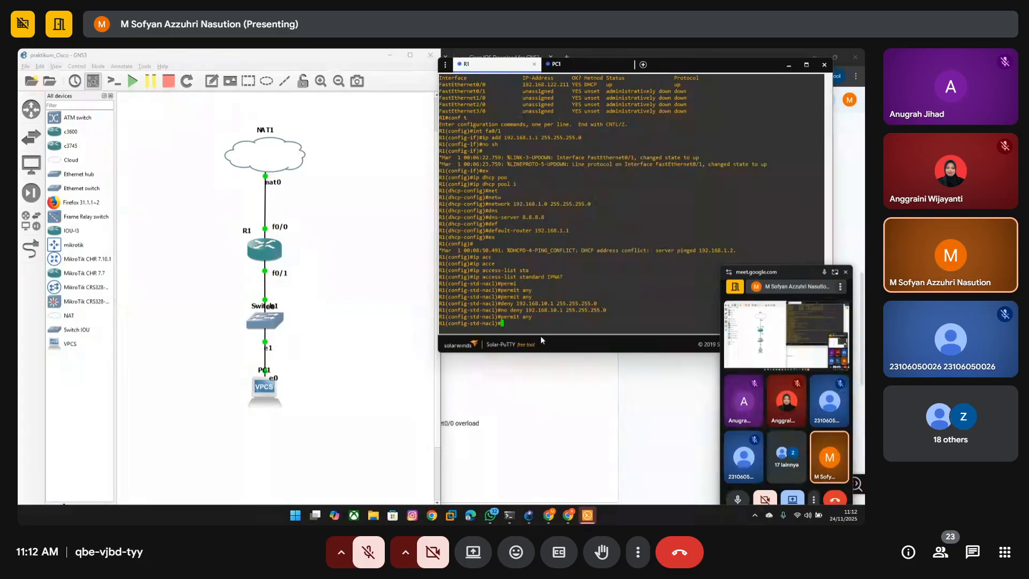
pyautogui.write('ex')
pyautogui.press('Return')
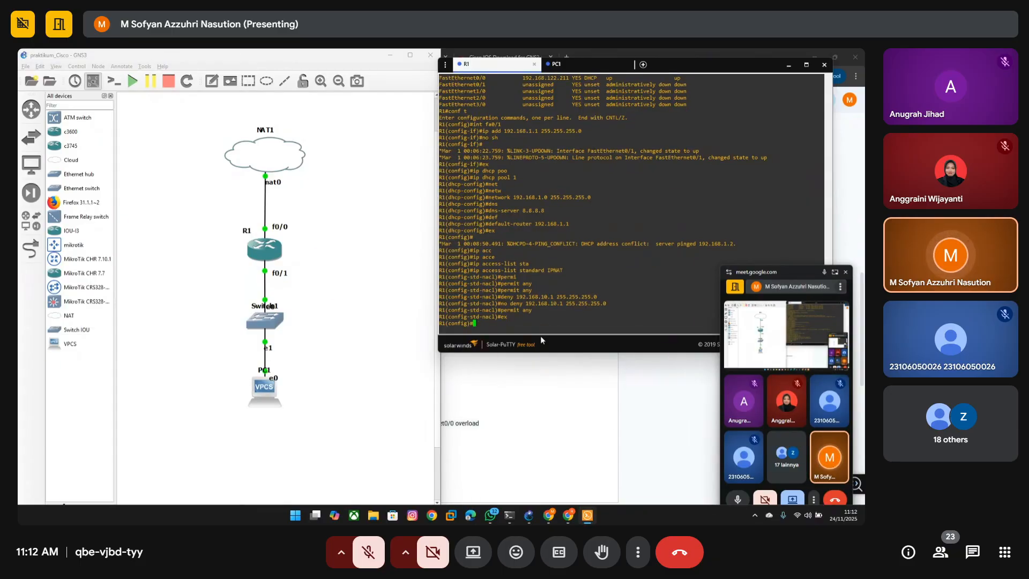
# - Begin the NAT translation command with ip nat inside source list, using the access list IPNAT as source
pyautogui.write('ip nat ')
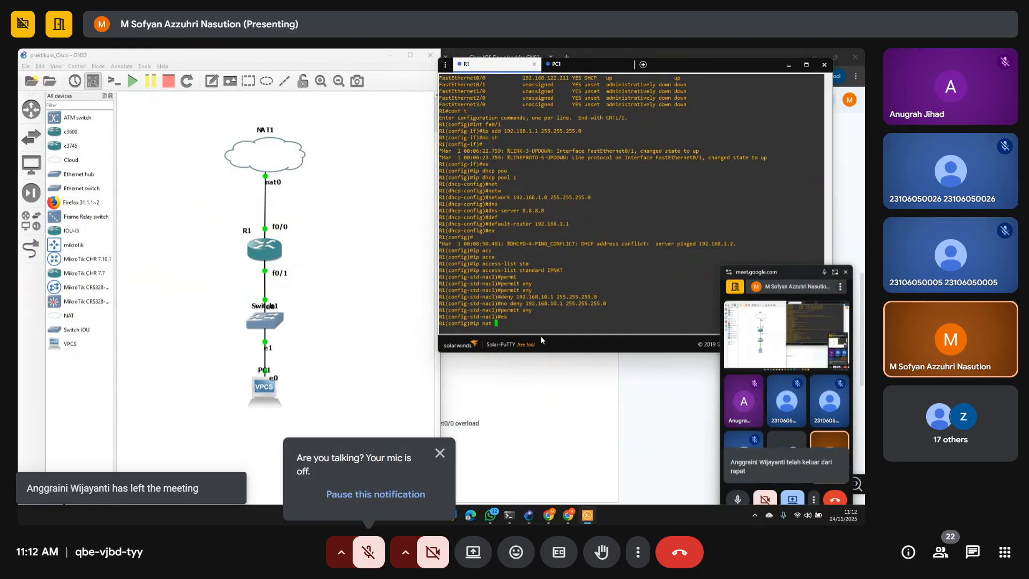
pyautogui.write('ins')
pyautogui.press('Tab')
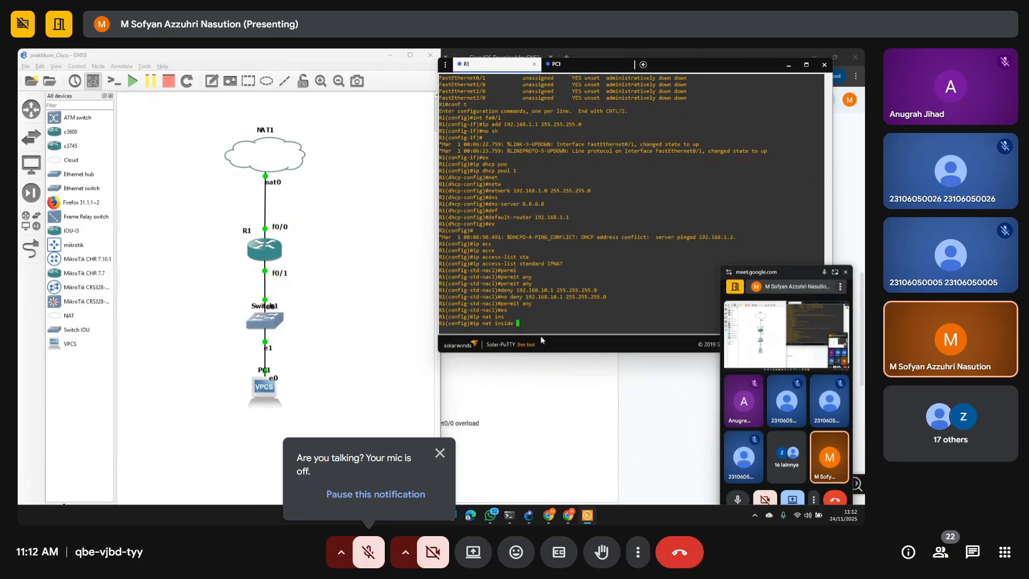
pyautogui.write('sou')
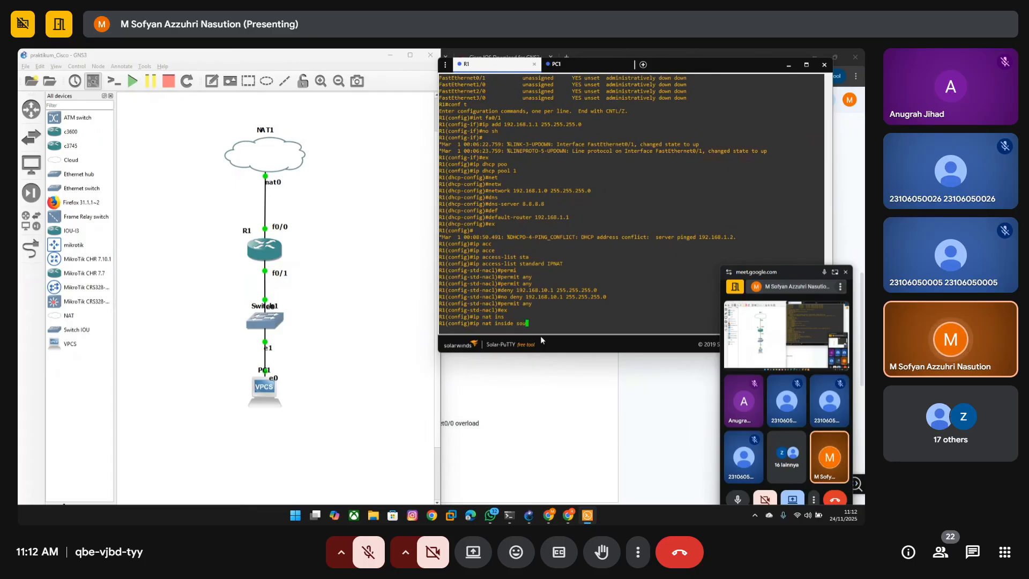
pyautogui.press('Tab')
pyautogui.write('lis')
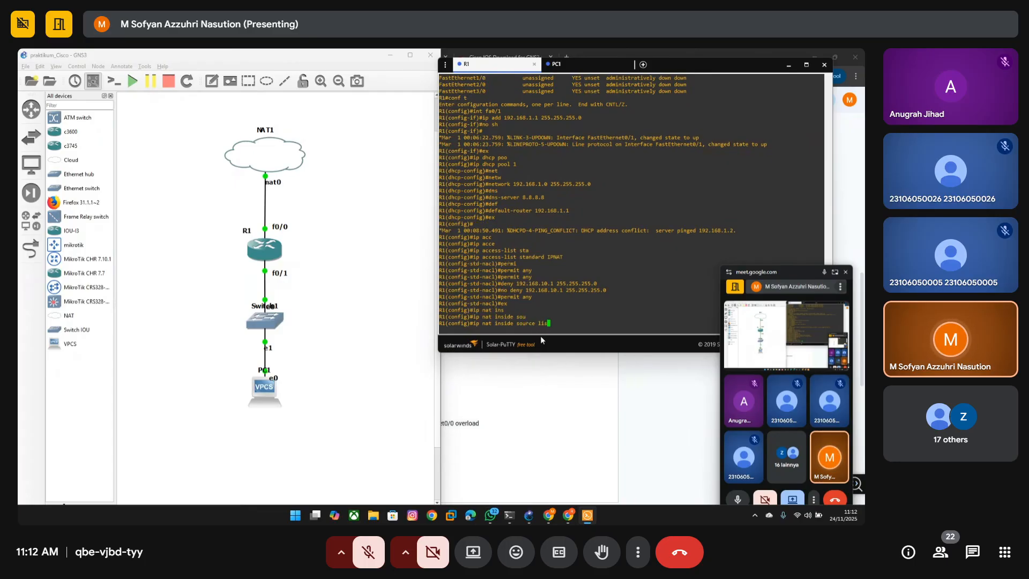
pyautogui.press('Tab')
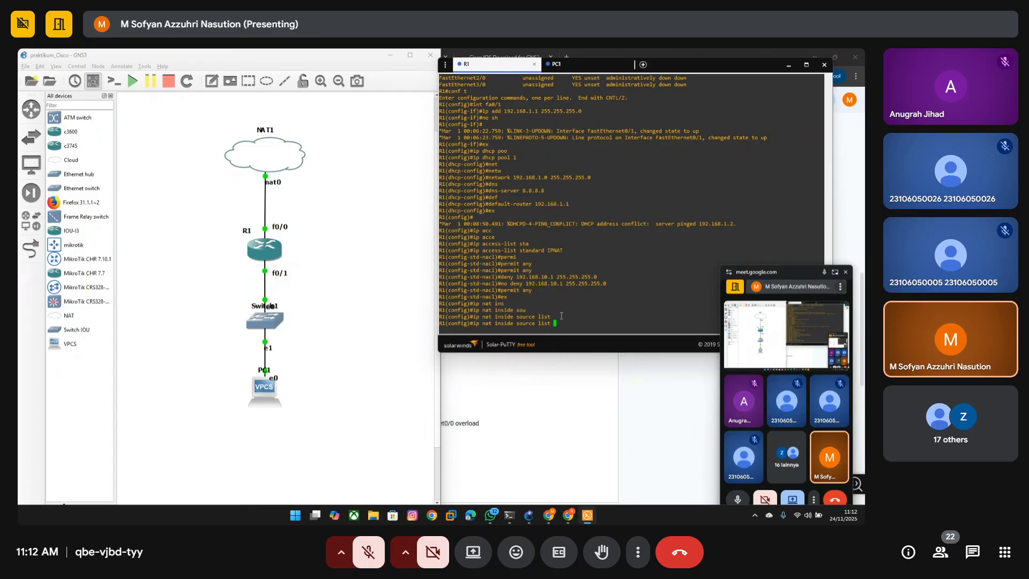
pyautogui.write('IPNAT')
pyautogui.moveTo(554, 323); pyautogui.dragTo(578, 324)
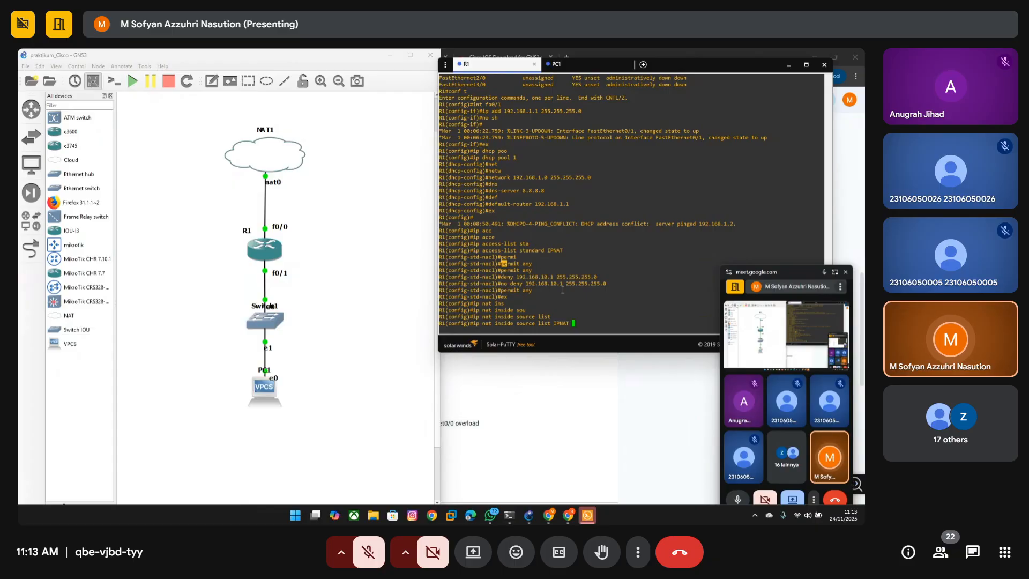
pyautogui.click(554, 324)
pyautogui.doubleClick(556, 250)
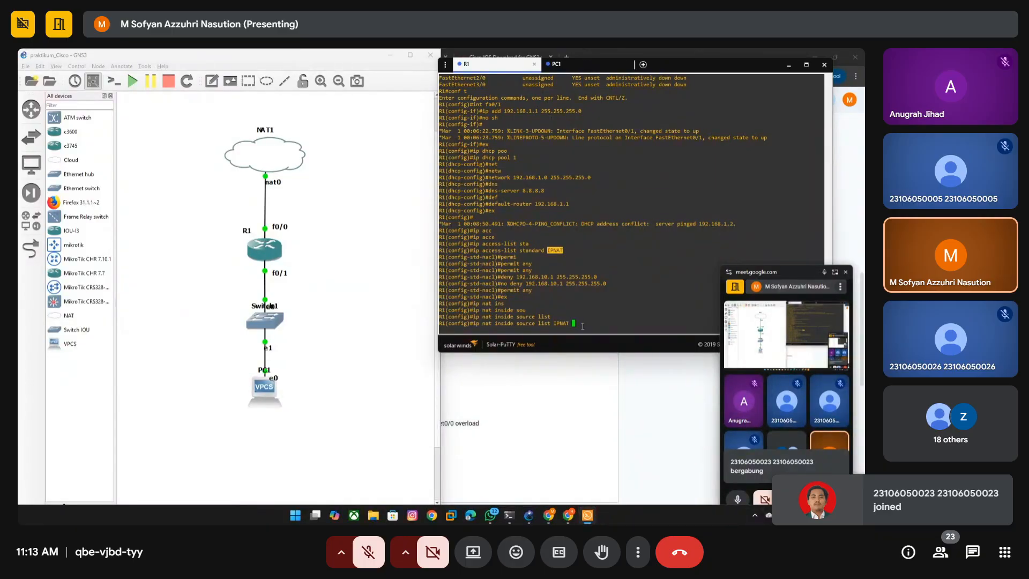
# - Complete the NAT command as ip nat inside source list IPNAT interface fa0/0 and run it on R1
pyautogui.write('int')
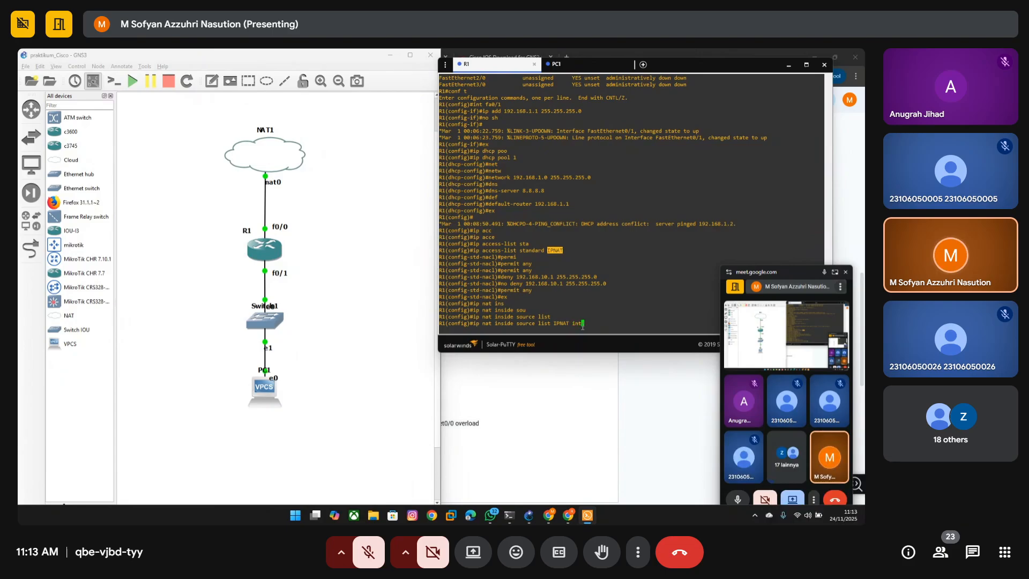
pyautogui.press('Tab')
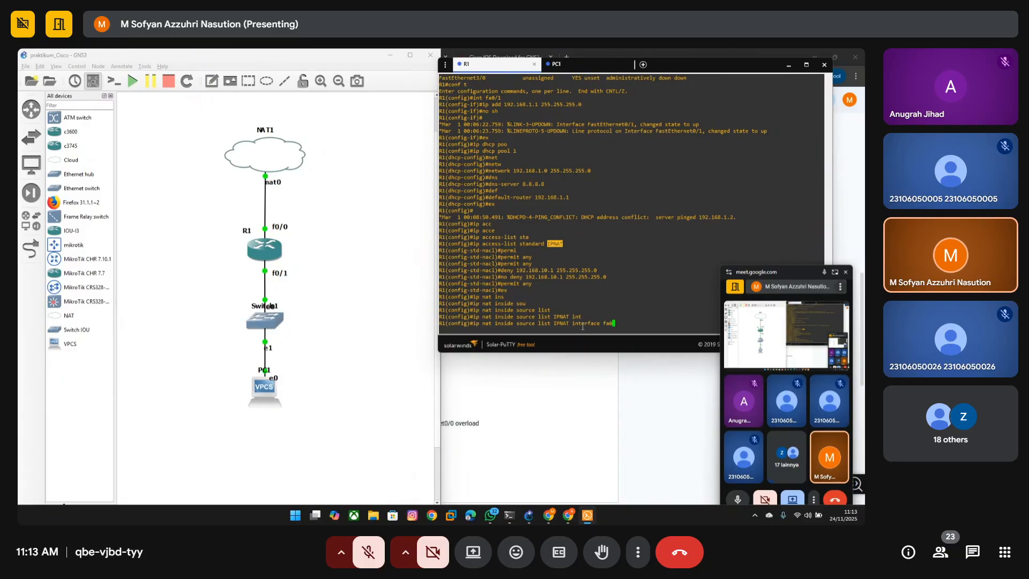
pyautogui.write('fa0/0')
pyautogui.press('BackSpace')
pyautogui.press('BackSpace')
pyautogui.moveTo(622, 323); pyautogui.dragTo(483, 336)
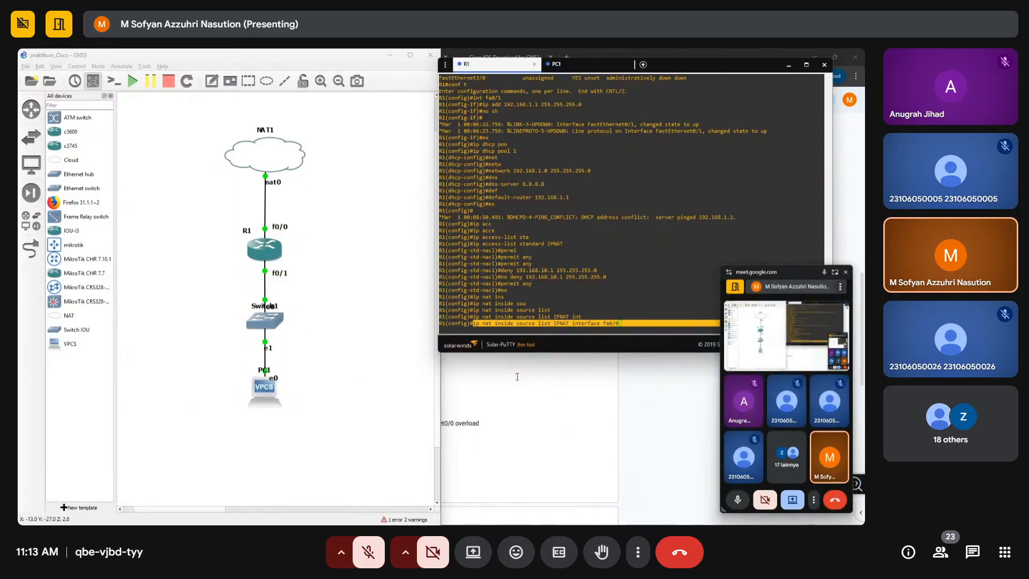
pyautogui.click(647, 325)
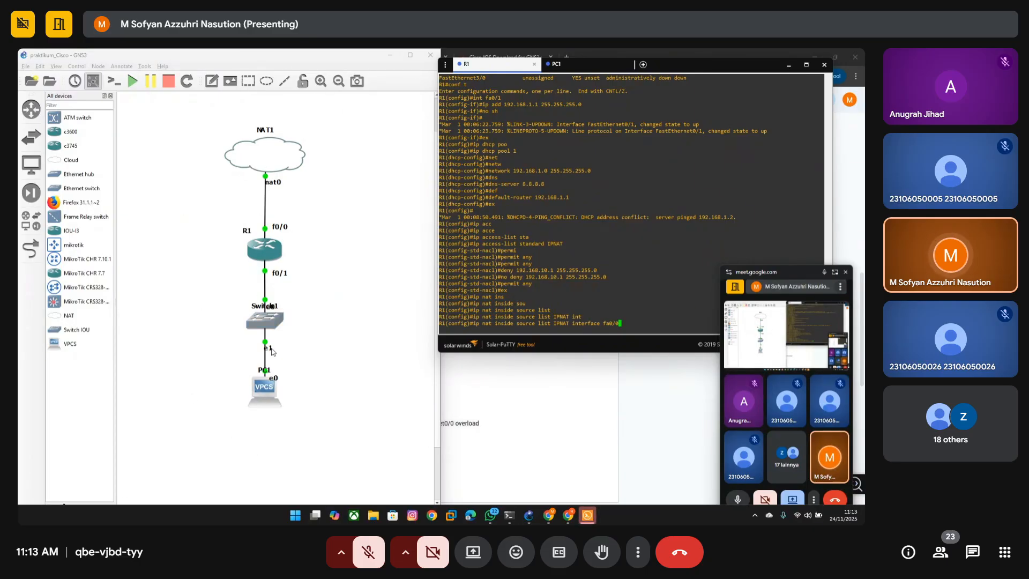
pyautogui.moveTo(661, 324); pyautogui.dragTo(553, 323)
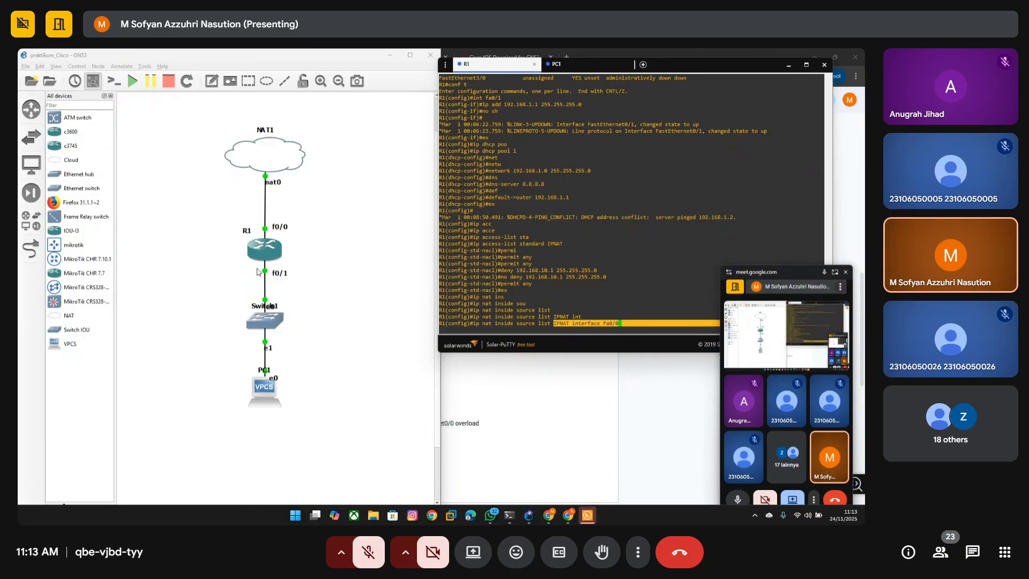
pyautogui.click(631, 318)
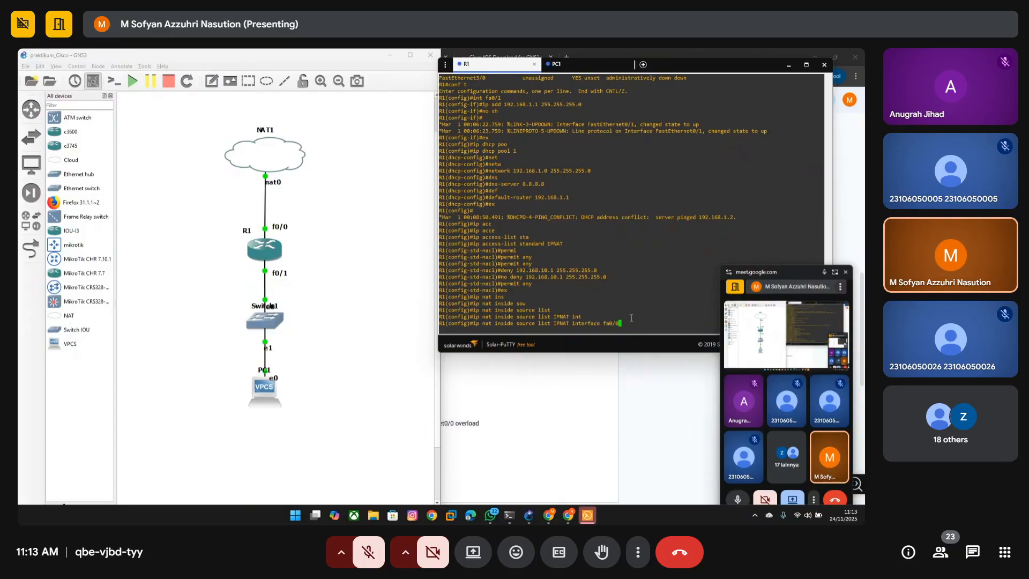
pyautogui.press('Return')
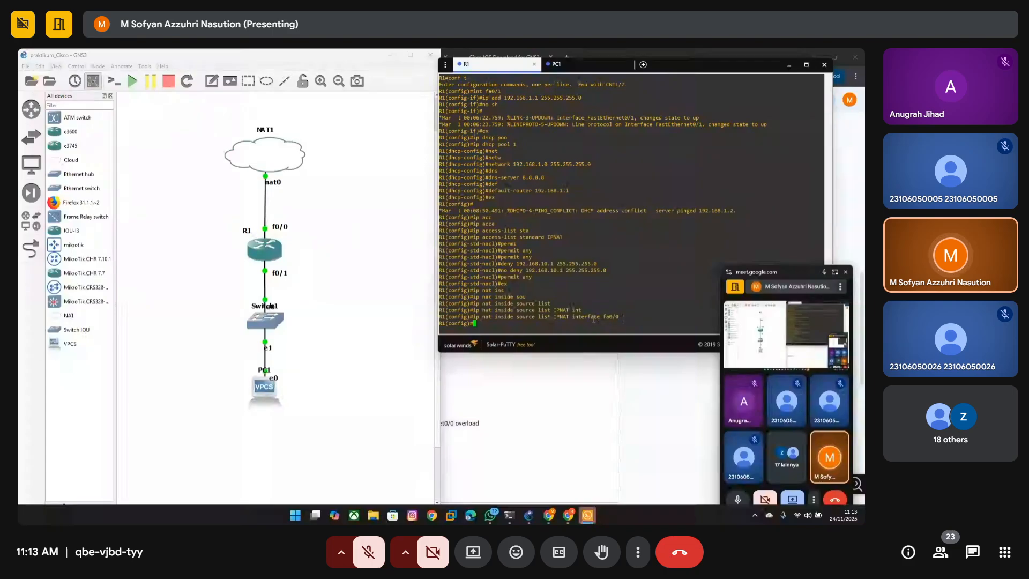
# - Compare the list name IPNAT in the NAT source command with the earlier ip access-list standard command
pyautogui.moveTo(473, 316); pyautogui.dragTo(605, 317)
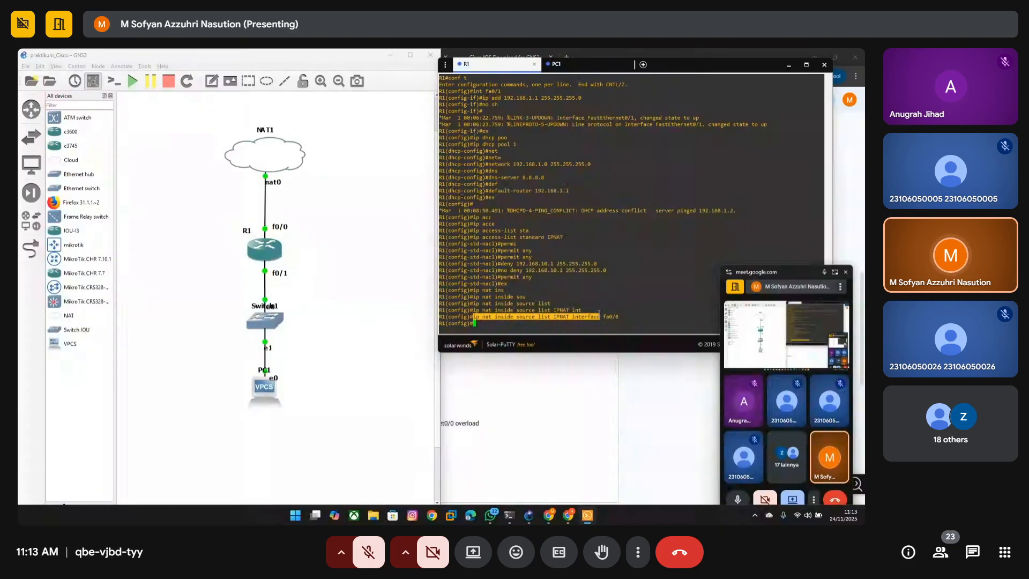
pyautogui.doubleClick(560, 303)
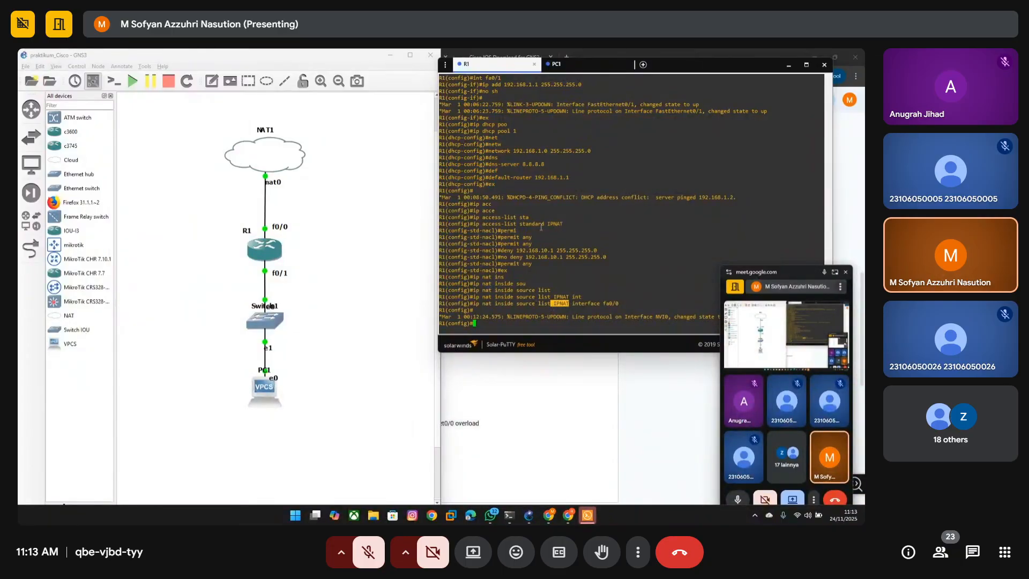
pyautogui.moveTo(474, 224); pyautogui.dragTo(510, 225)
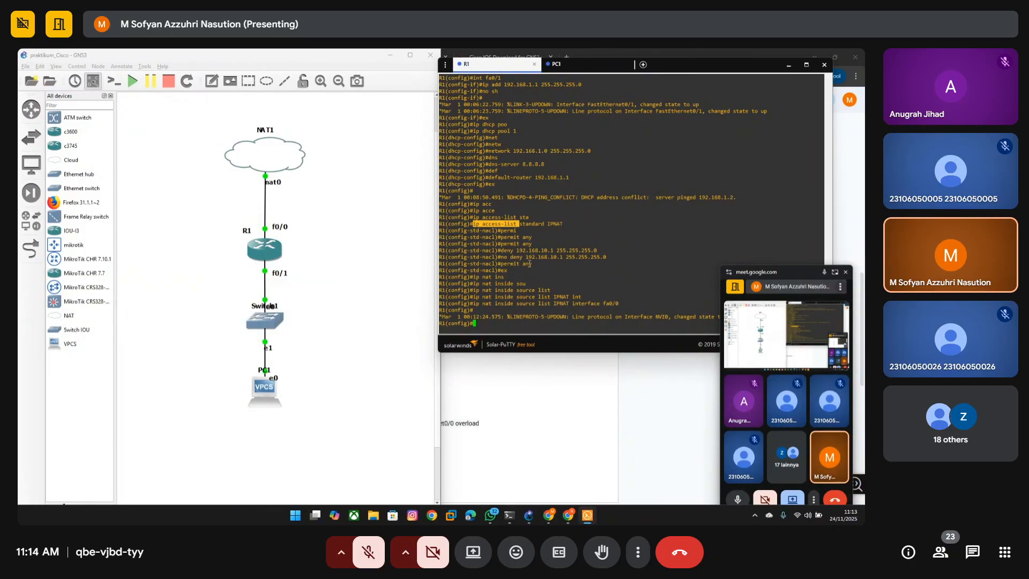
pyautogui.click(499, 268)
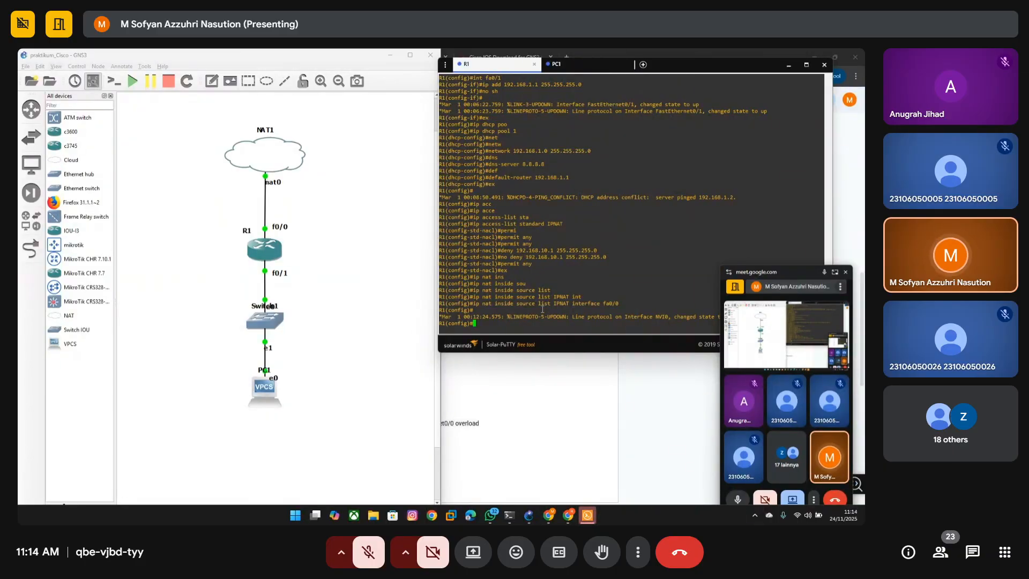
pyautogui.moveTo(547, 303)
pyautogui.mouseDown()
pyautogui.moveTo(488, 309)
pyautogui.moveTo(564, 296)
pyautogui.mouseUp()
pyautogui.doubleClick(557, 302)
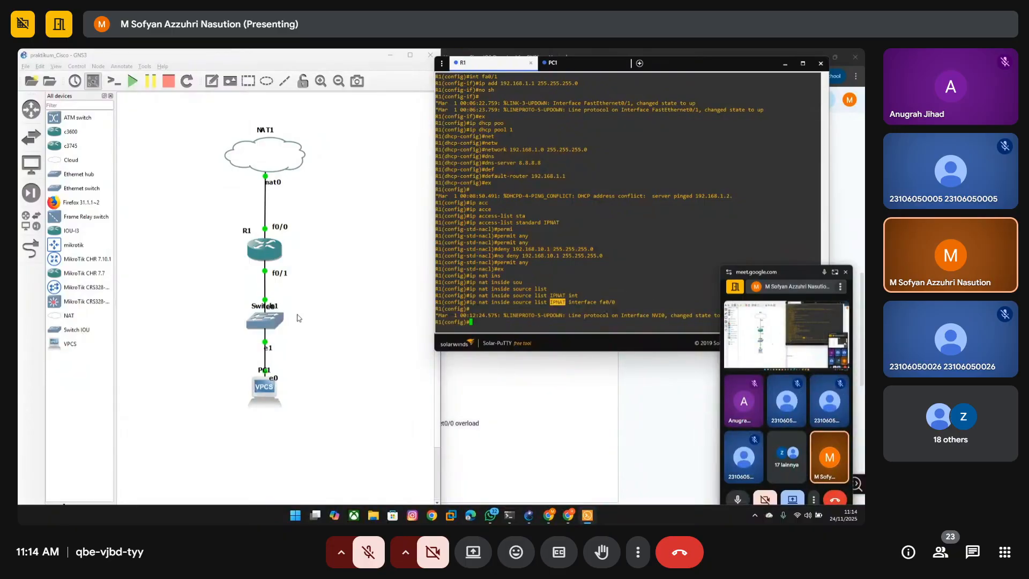
# - Enter interface fa0/0 on R1 and make it the NAT outside interface with ip nat outside
pyautogui.click(513, 328)
pyautogui.write('i')
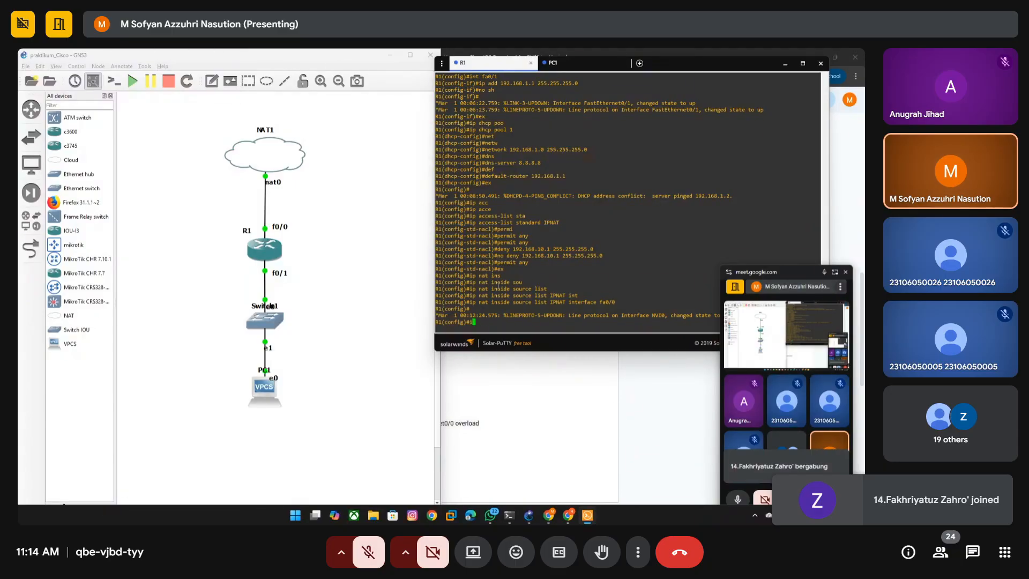
pyautogui.write('nt fa0/0')
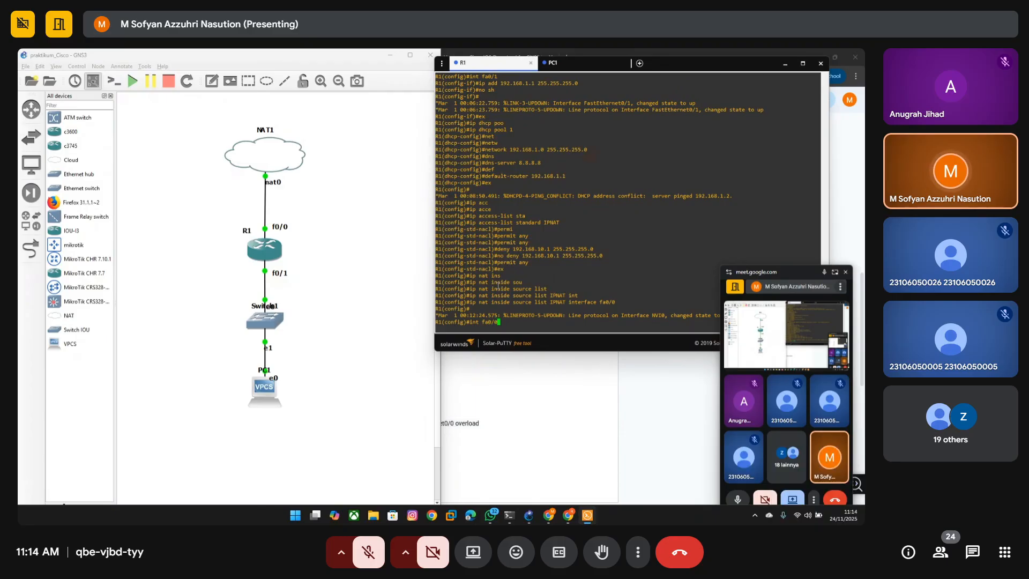
pyautogui.press('Return')
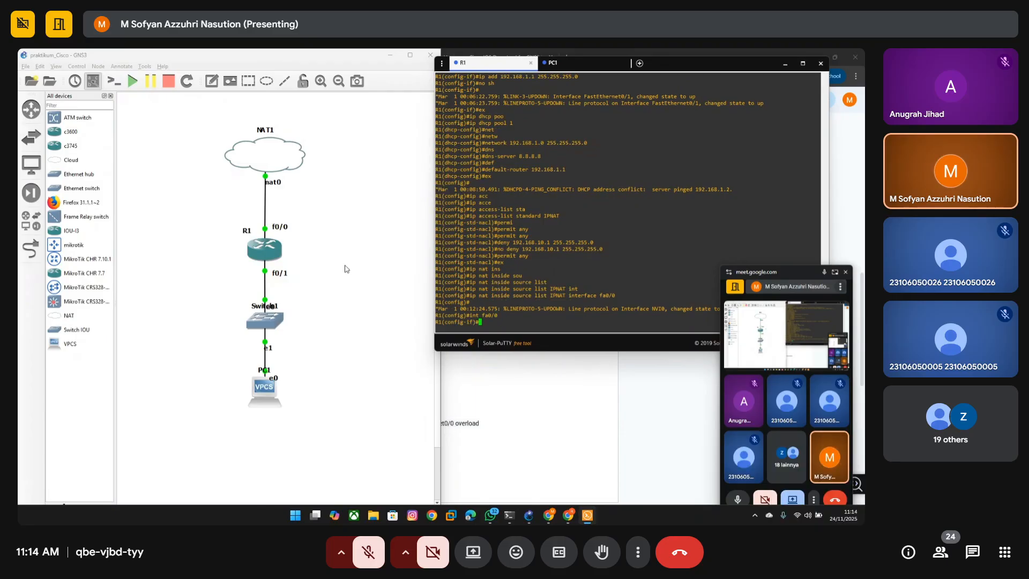
pyautogui.write('ip nat out')
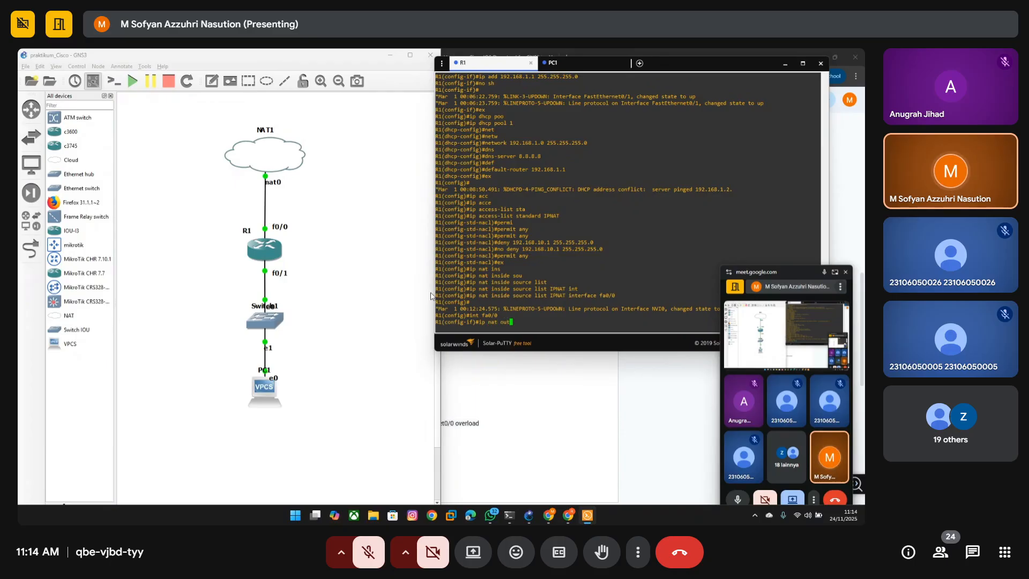
pyautogui.press('Tab')
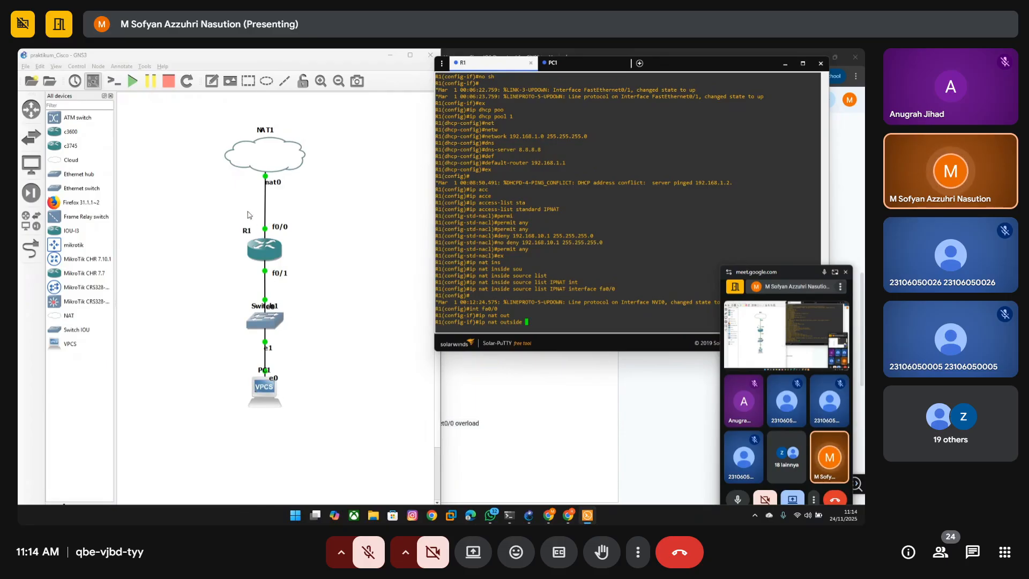
pyautogui.moveTo(241, 210); pyautogui.dragTo(304, 246)
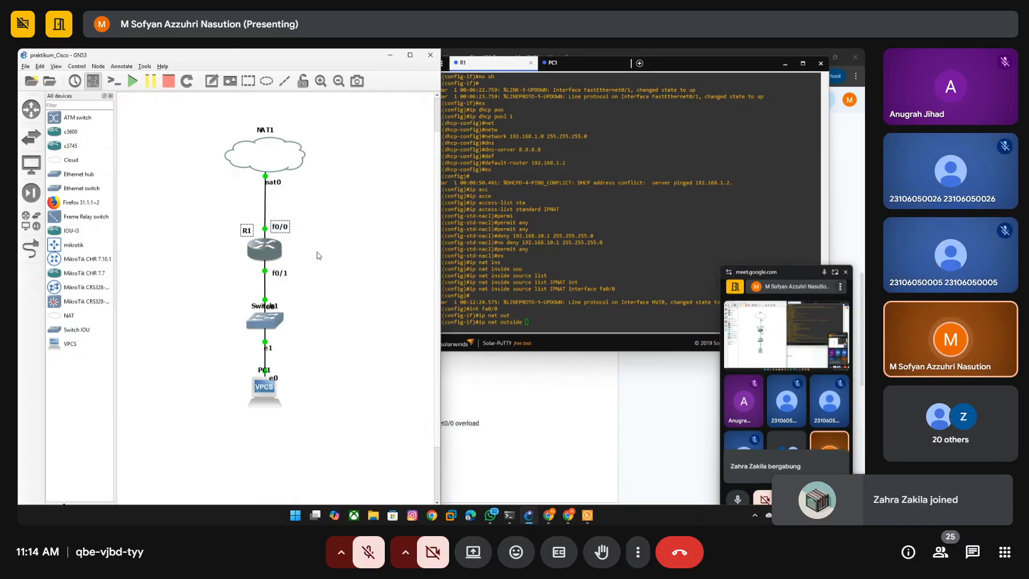
pyautogui.click(318, 254)
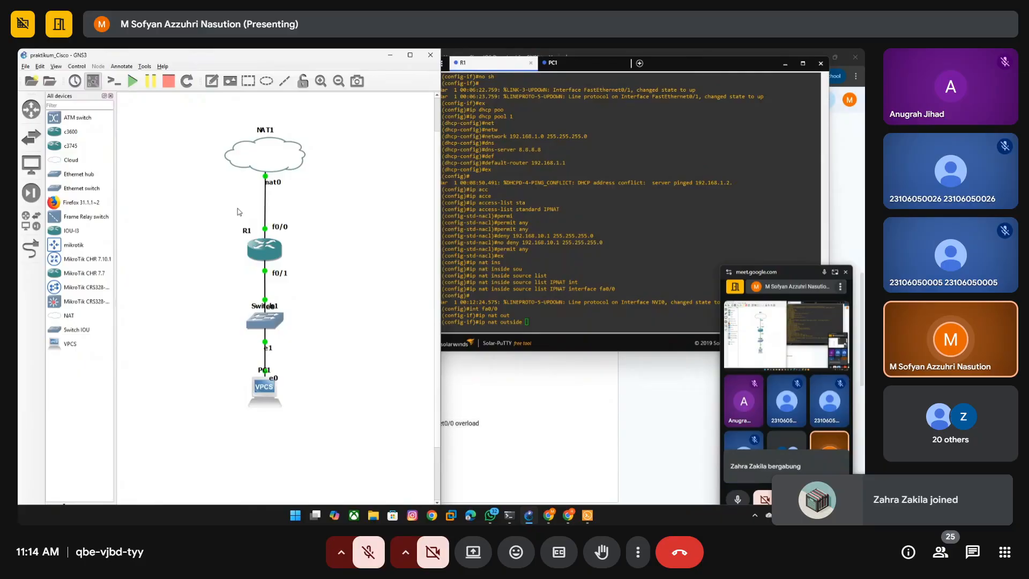
pyautogui.moveTo(237, 203); pyautogui.dragTo(303, 237)
pyautogui.moveTo(313, 243); pyautogui.dragTo(317, 248)
pyautogui.moveTo(223, 117); pyautogui.dragTo(290, 143)
pyautogui.click(347, 239)
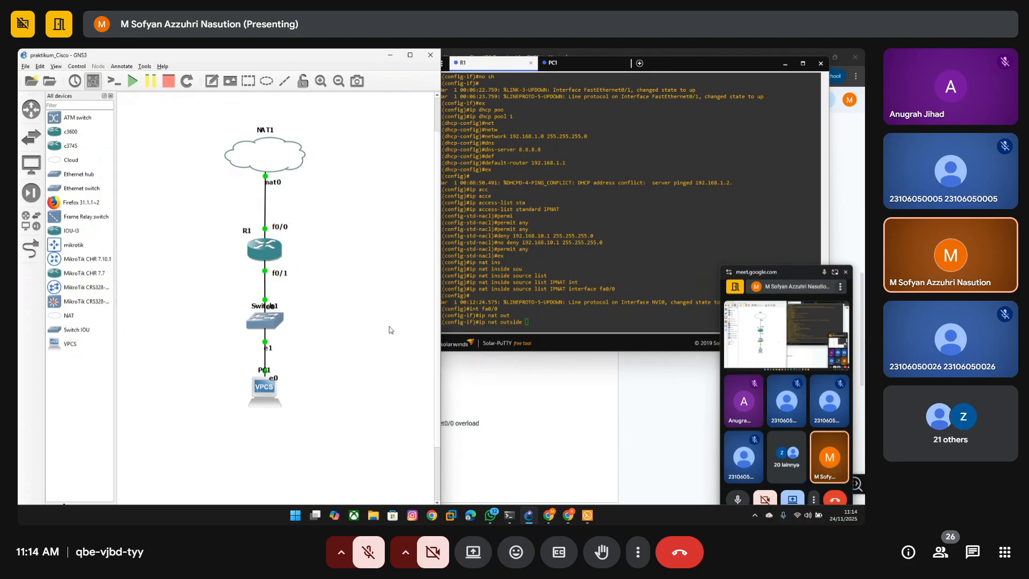
pyautogui.click(568, 309)
pyautogui.press('Return')
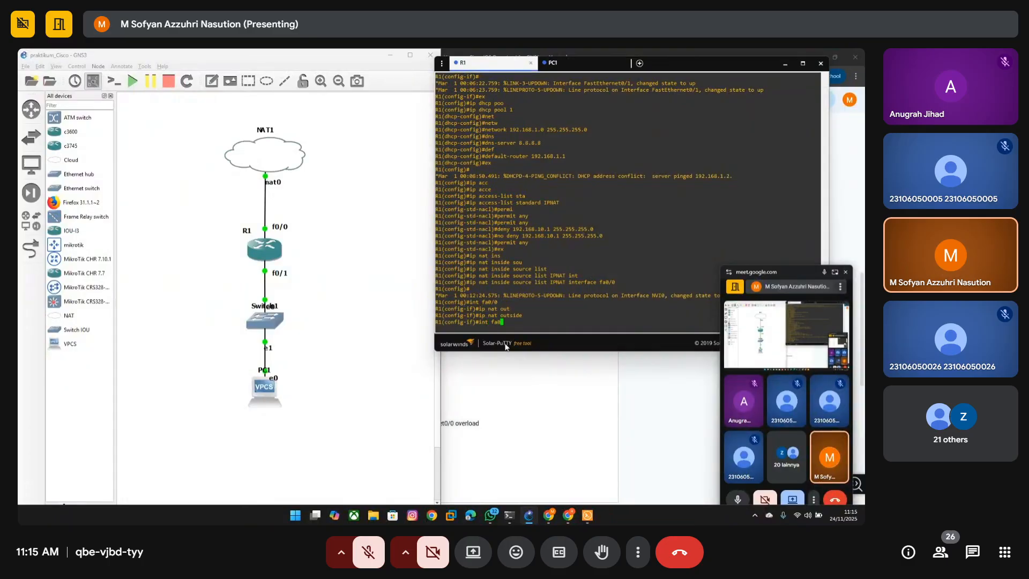
# - Enter interface fa0/1 on R1 and make it the NAT inside interface with ip nat inside
pyautogui.press('Return')
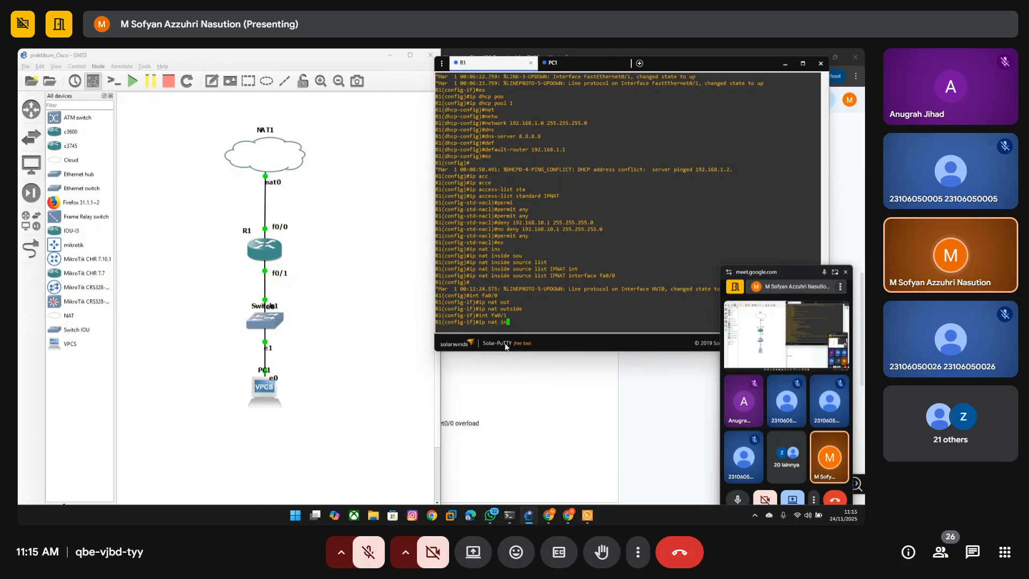
pyautogui.write('side')
pyautogui.press('Tab')
pyautogui.press('Return')
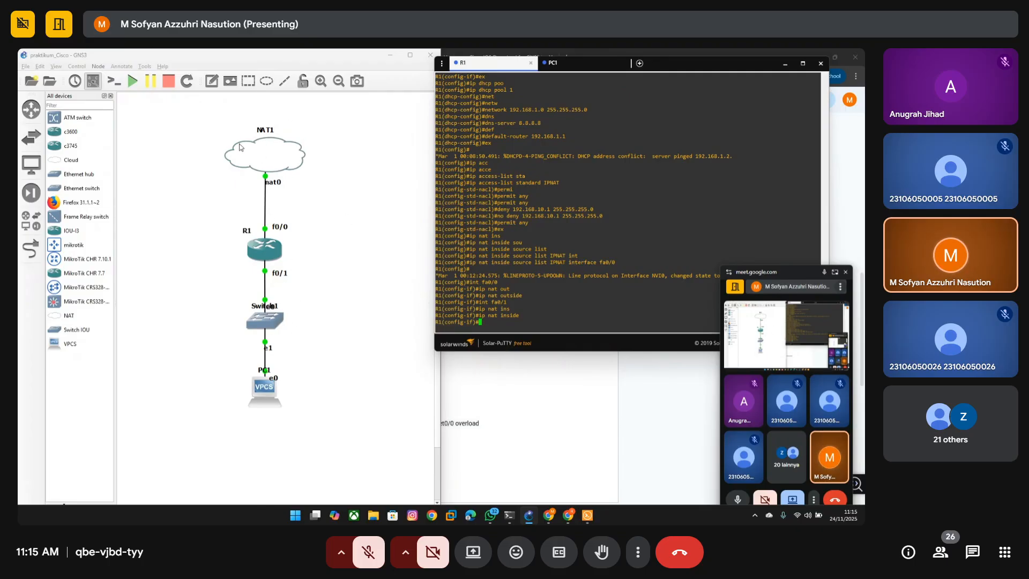
# - Examine the topology path from PC1 through the switch and R1's f0/1 and f0/0 interfaces to the NAT1 cloud
pyautogui.moveTo(209, 143); pyautogui.dragTo(272, 156)
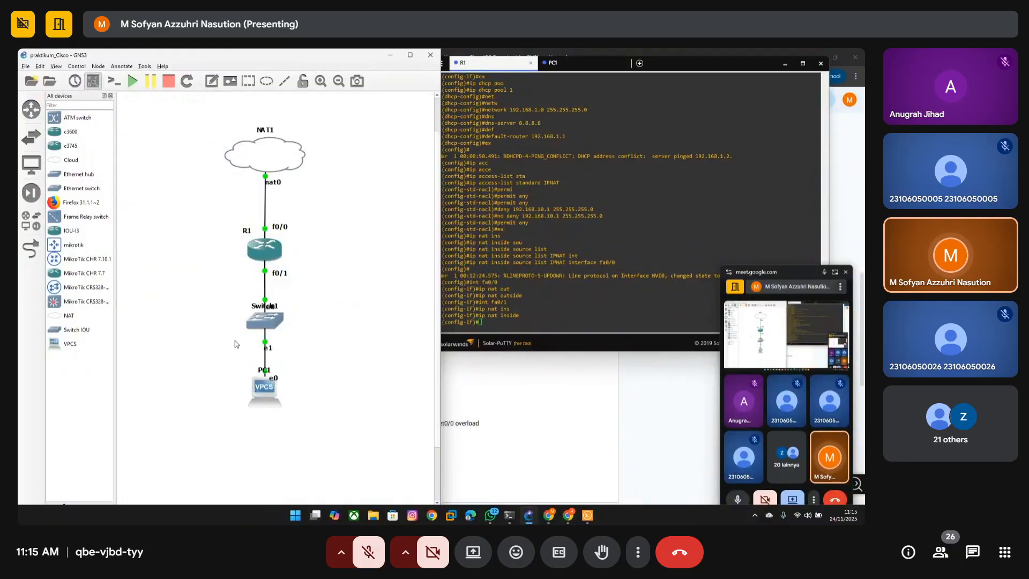
pyautogui.moveTo(245, 198); pyautogui.dragTo(299, 232)
pyautogui.click(235, 261)
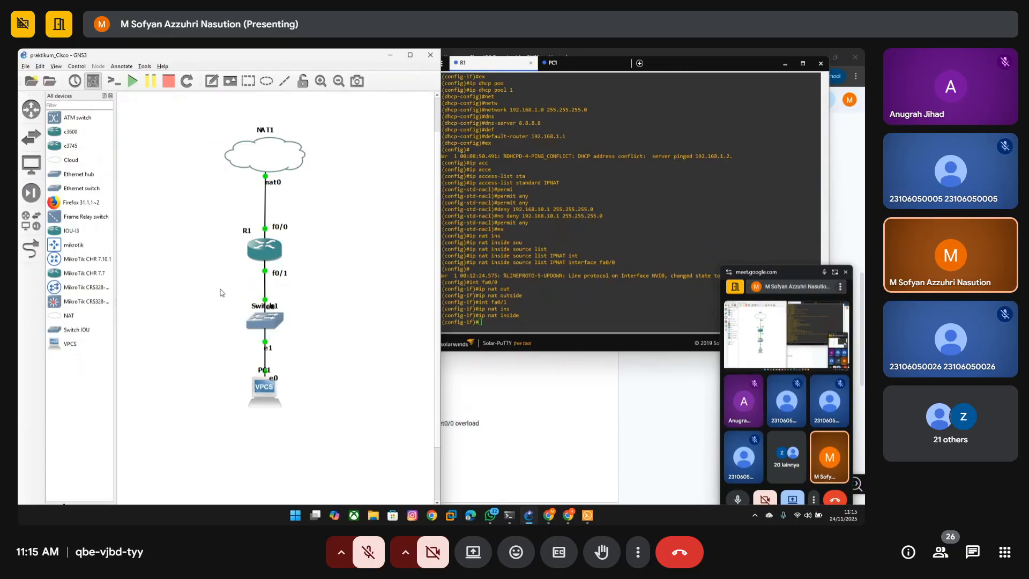
pyautogui.moveTo(221, 258); pyautogui.dragTo(287, 283)
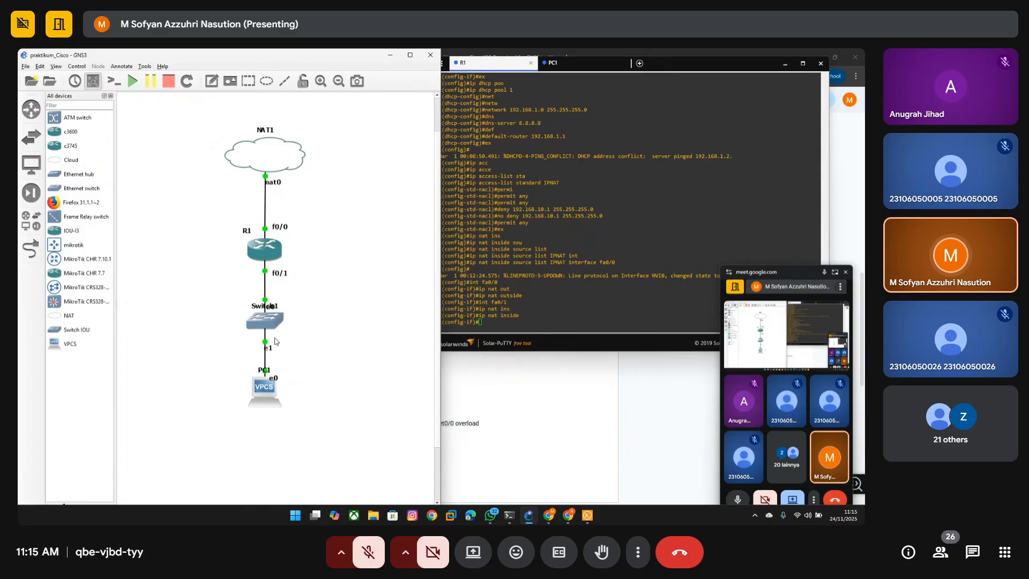
pyautogui.moveTo(185, 355); pyautogui.dragTo(338, 418)
pyautogui.moveTo(273, 397); pyautogui.dragTo(274, 393)
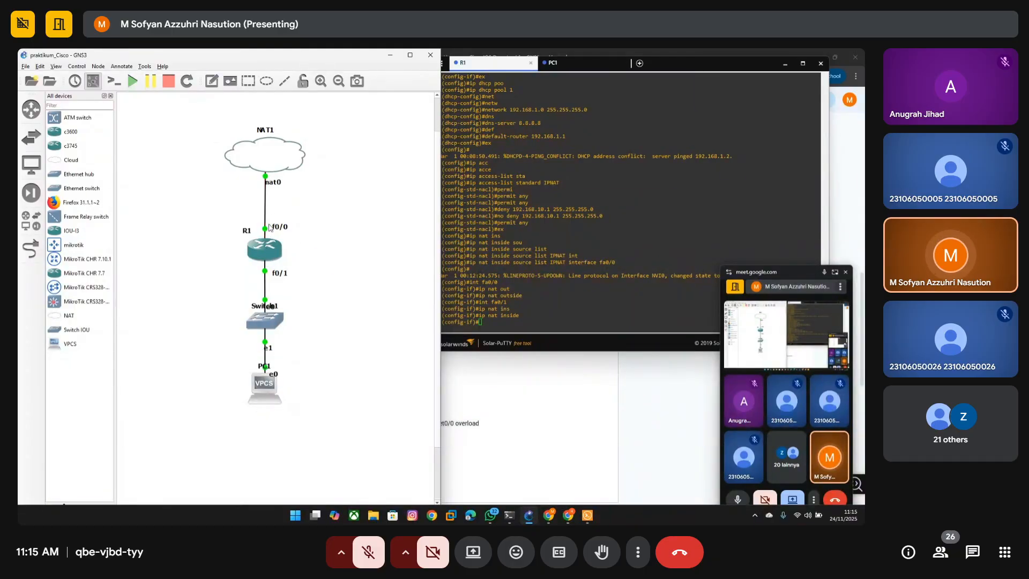
pyautogui.moveTo(236, 217); pyautogui.dragTo(295, 236)
pyautogui.click(334, 224)
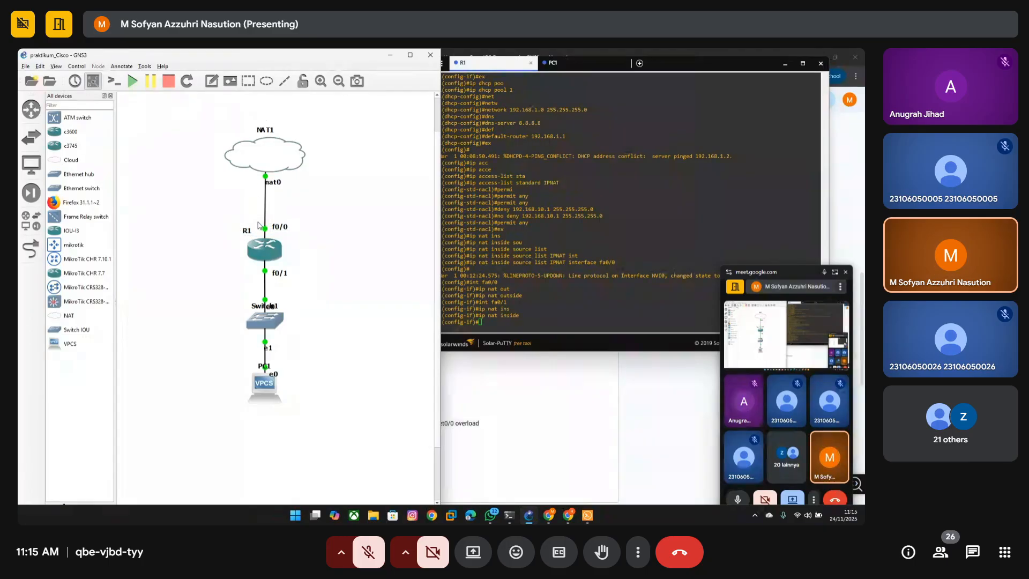
pyautogui.moveTo(239, 215); pyautogui.dragTo(295, 237)
pyautogui.click(308, 249)
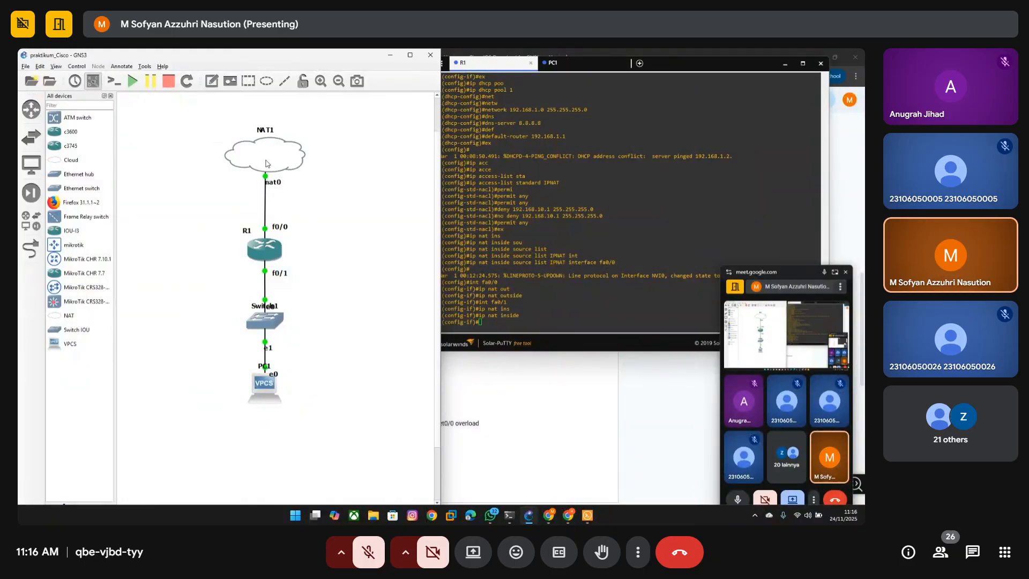
pyautogui.click(285, 270)
pyautogui.moveTo(293, 279); pyautogui.dragTo(292, 279)
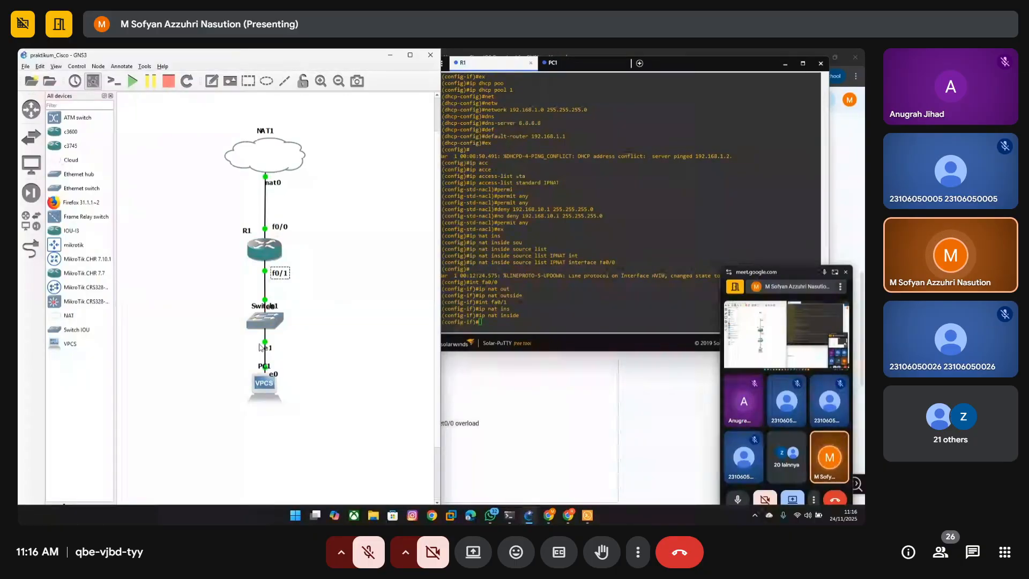
# - Leave interface configuration on R1 with end and re-enter global configuration mode with conf t
pyautogui.click(570, 306)
pyautogui.write('end')
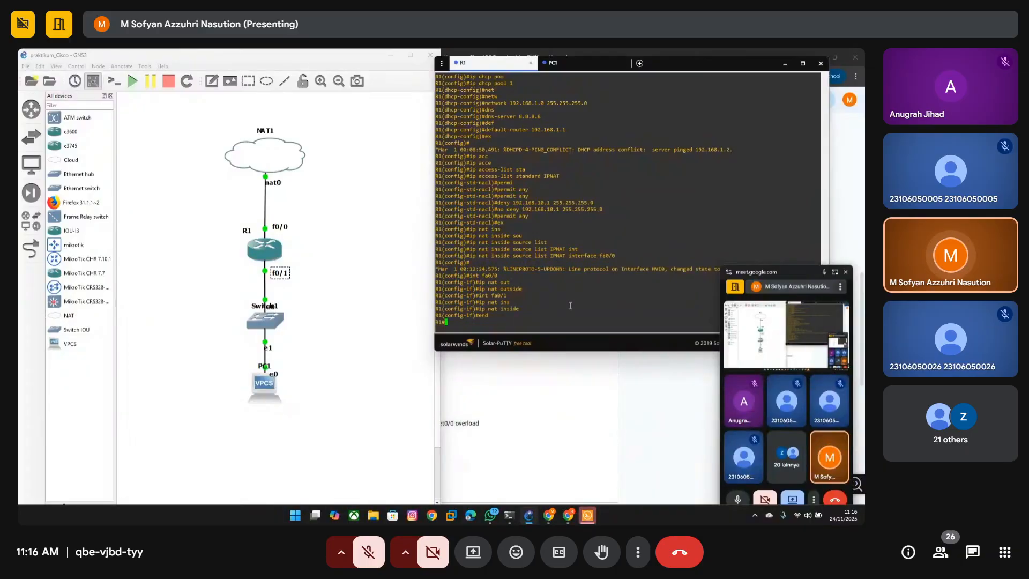
pyautogui.press('Return')
pyautogui.write('conf t')
pyautogui.press('Return')
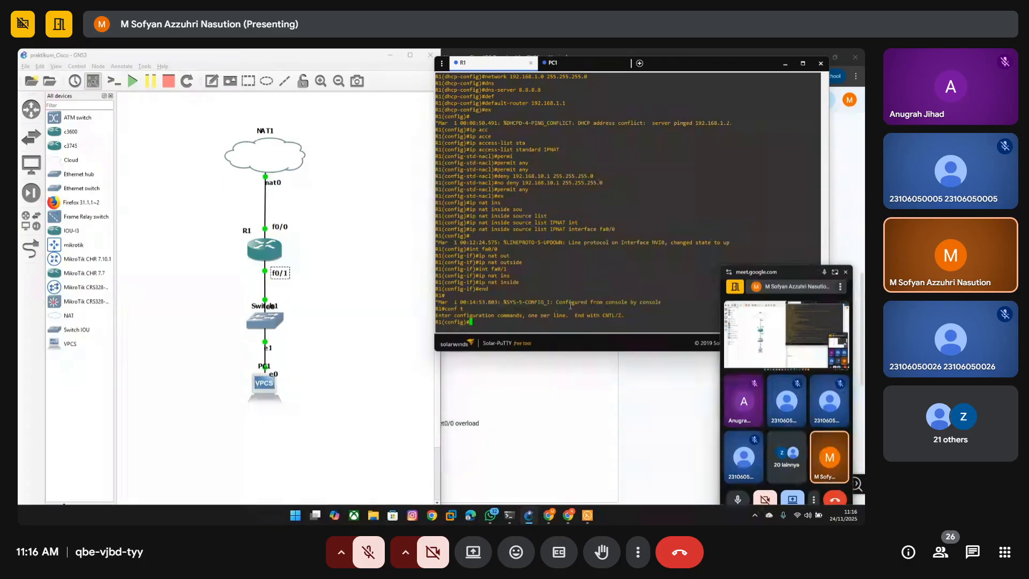
# - Configure a default route on R1 that takes its gateway from DHCP, using ip route 0.0.0.0 0.0.0.0 dhcp
pyautogui.moveTo(614, 231); pyautogui.dragTo(469, 235)
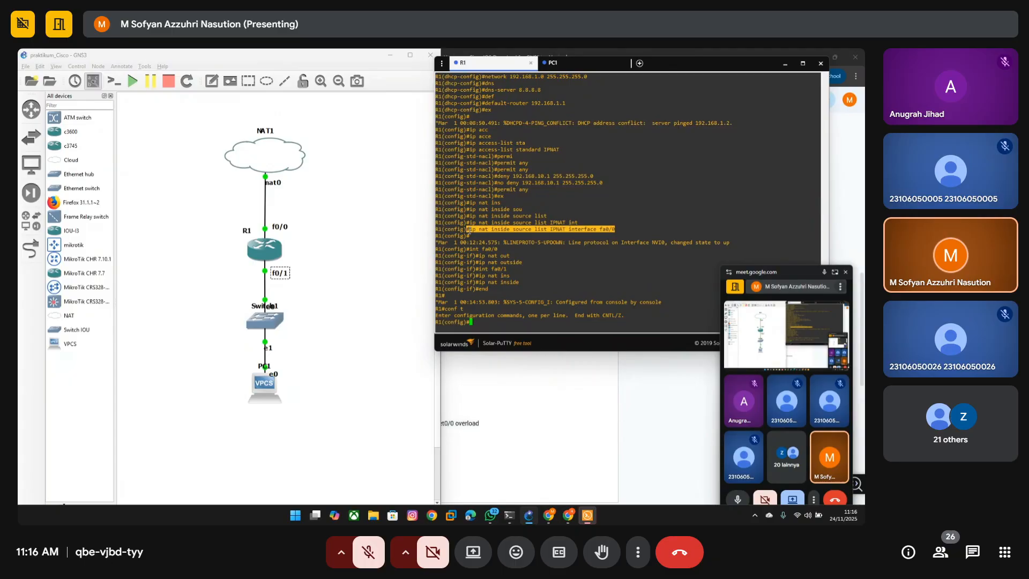
pyautogui.click(544, 316)
pyautogui.write('ip route')
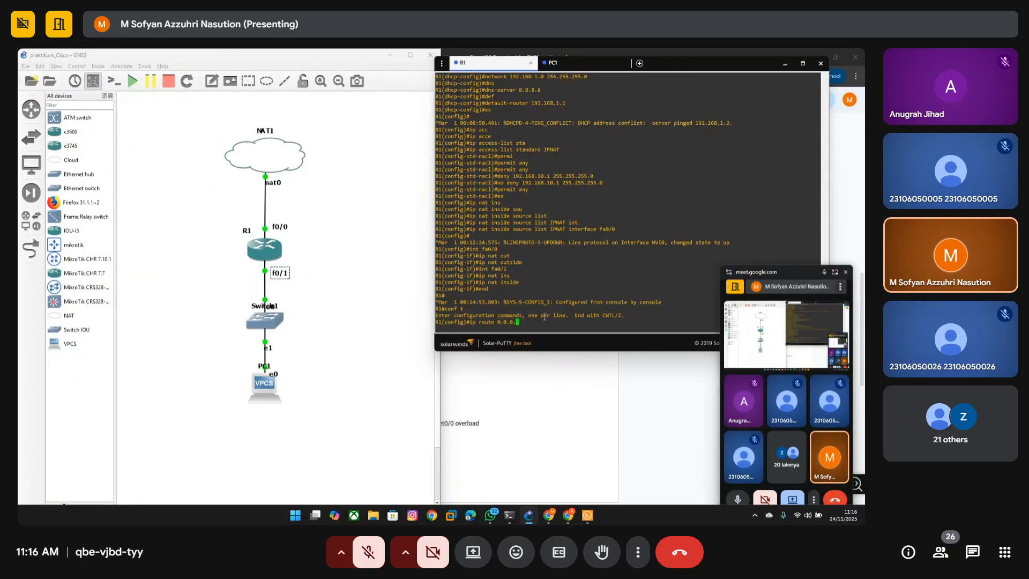
pyautogui.write('0')
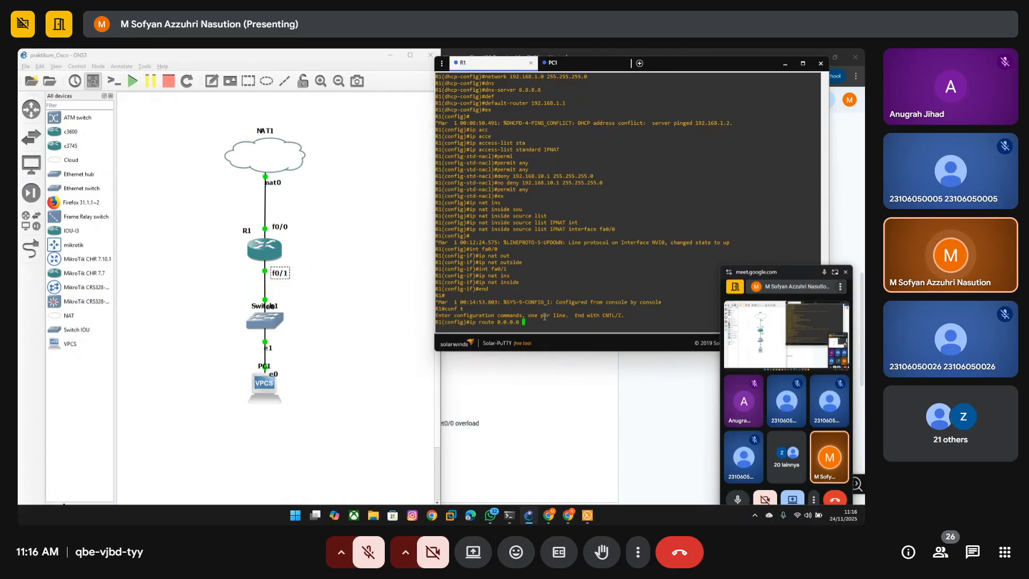
pyautogui.write('.0.0.0.')
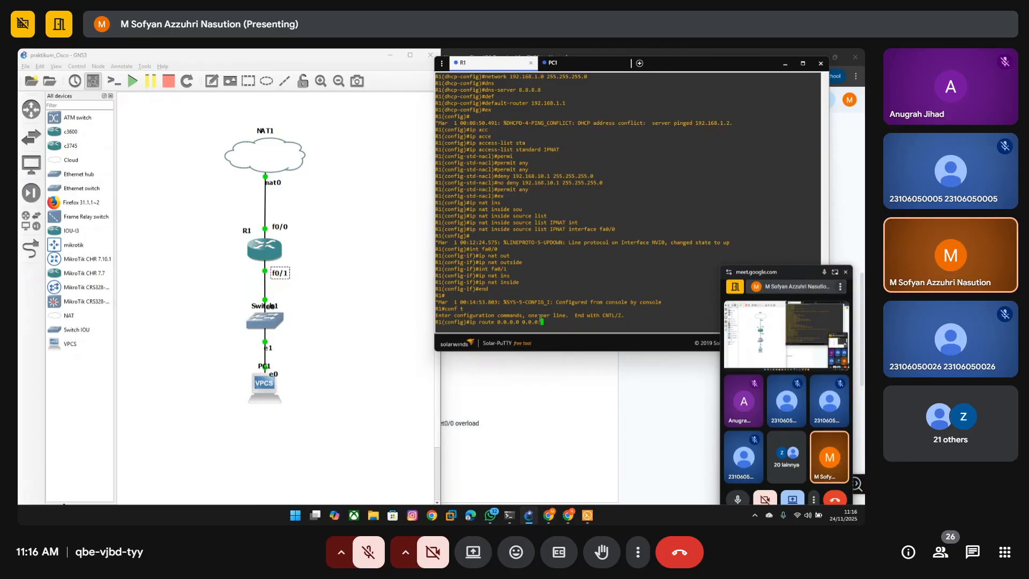
pyautogui.doubleClick(503, 322)
pyautogui.moveTo(516, 324); pyautogui.dragTo(532, 324)
pyautogui.click(547, 329)
pyautogui.write('0')
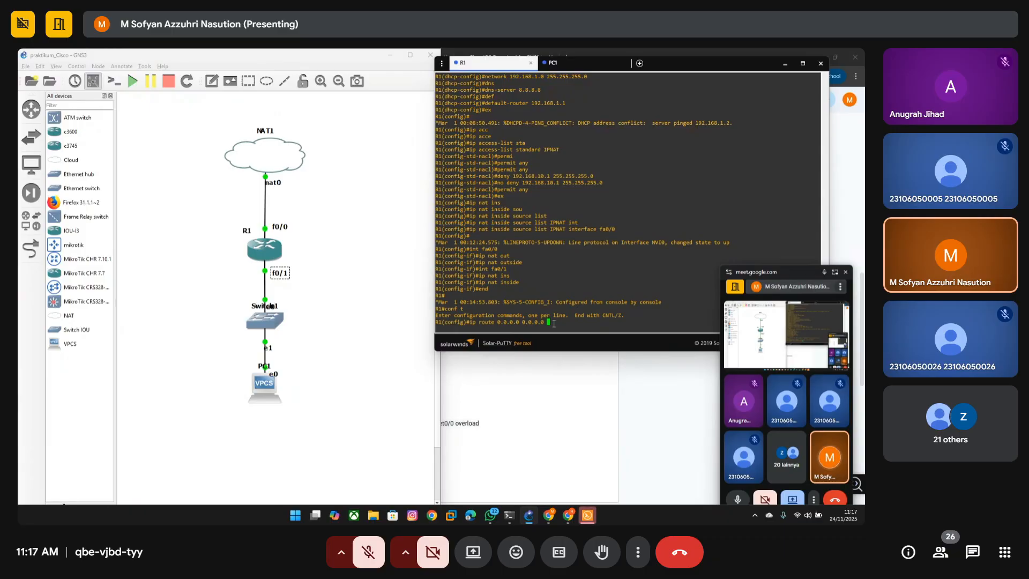
pyautogui.write('dhcp')
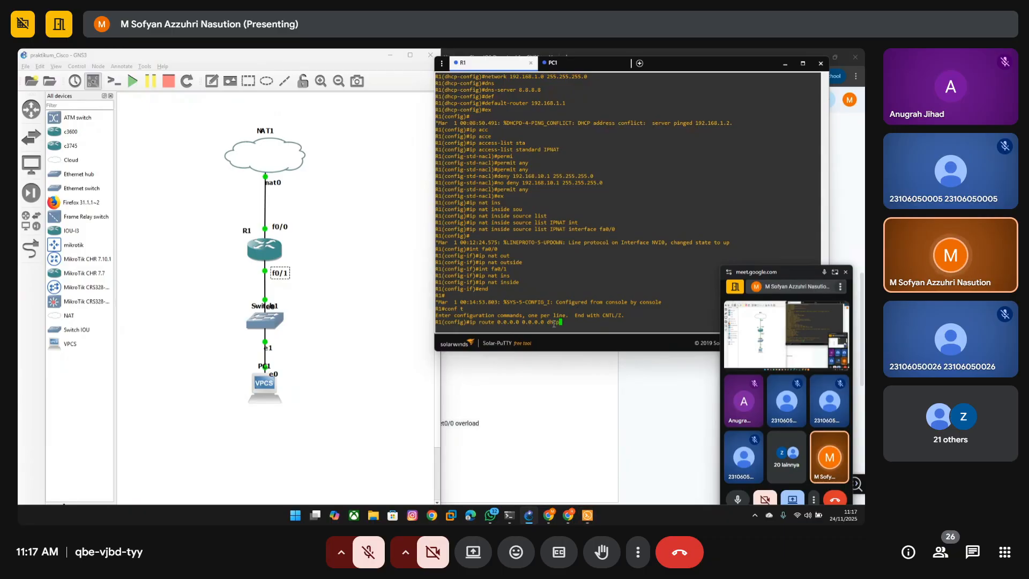
pyautogui.moveTo(567, 322); pyautogui.dragTo(547, 322)
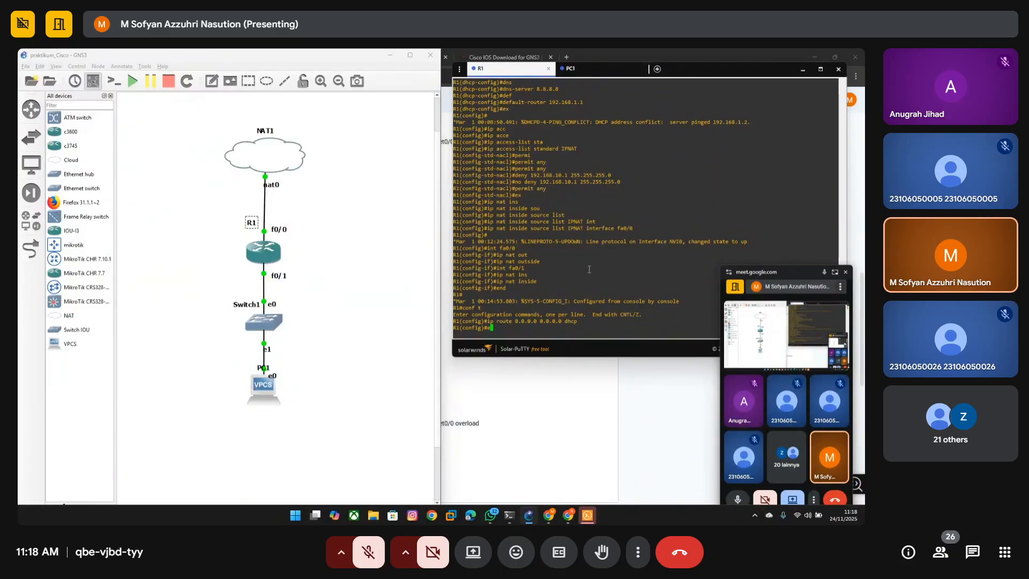
pyautogui.press('BackSpace')
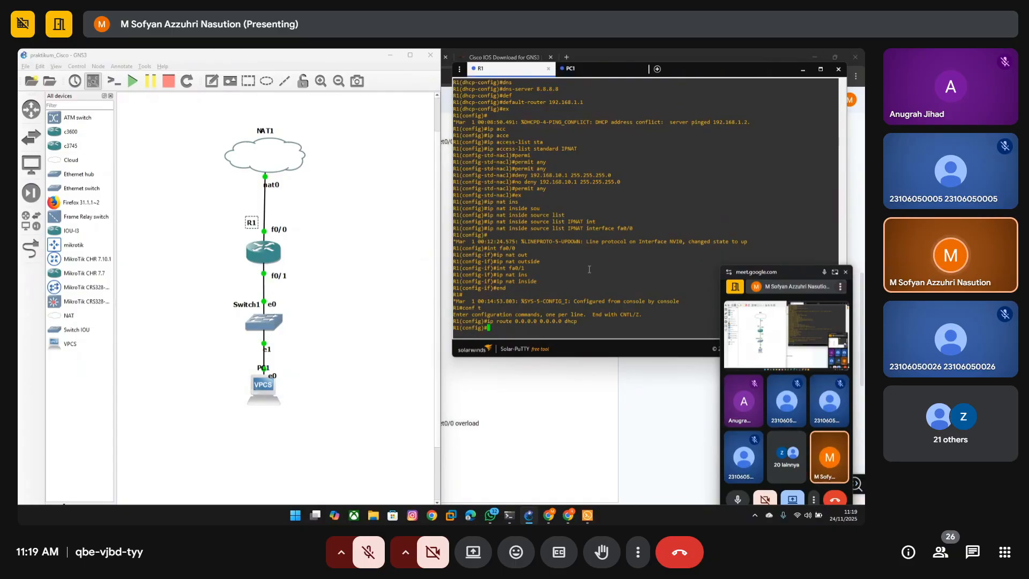
# - Review R1's console history of interface, DHCP, access-list and NAT commands against its f0/0 and f0/1 links in the topology
pyautogui.scroll(15, 589, 269)
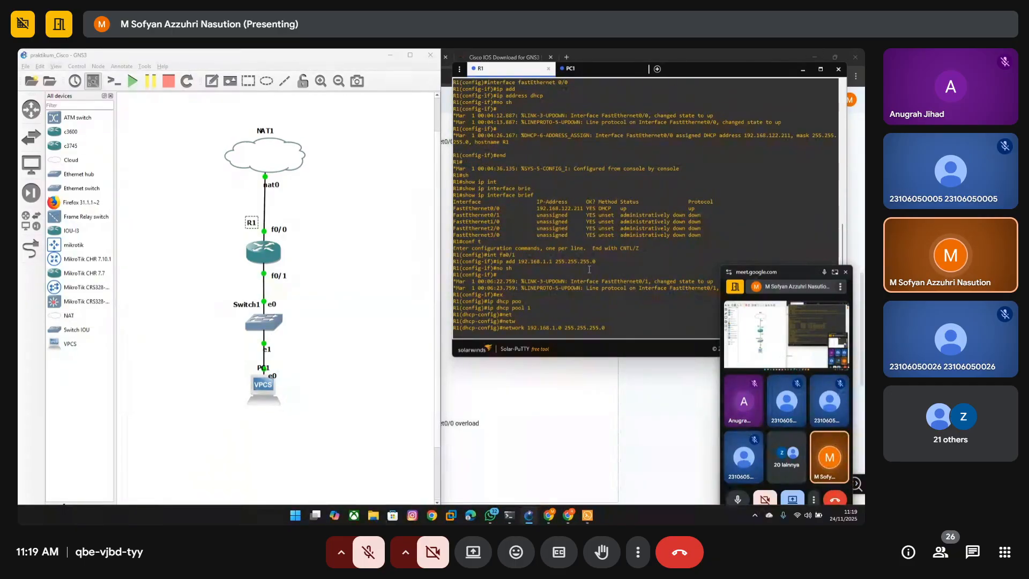
pyautogui.scroll(15, 589, 270)
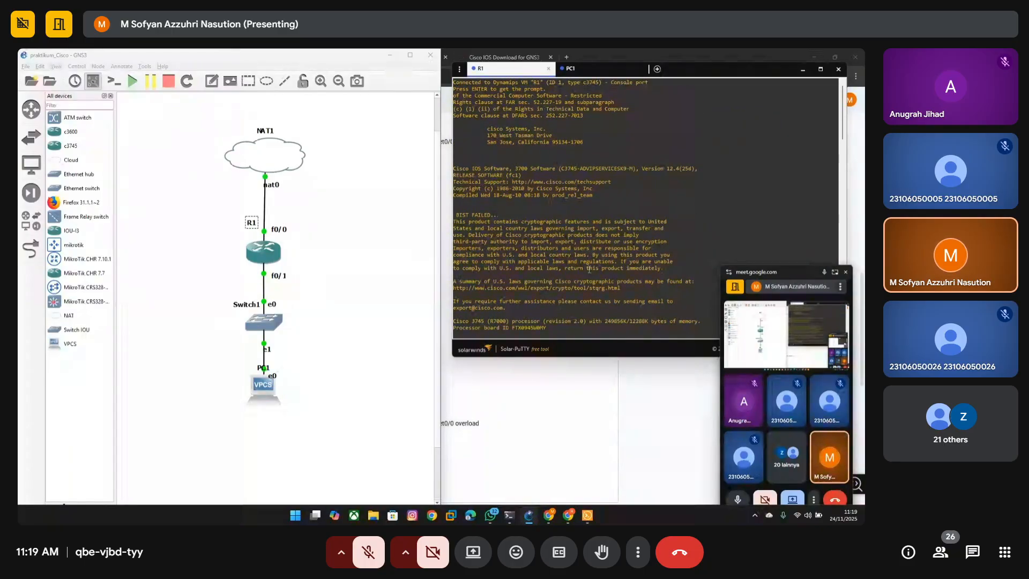
pyautogui.scroll(-20, 589, 270)
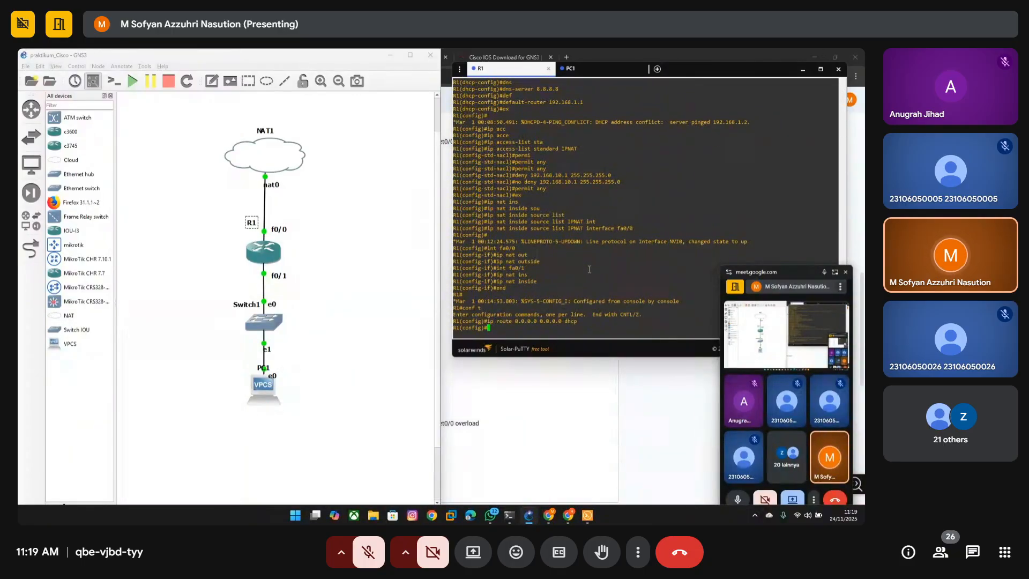
pyautogui.moveTo(560, 204); pyautogui.dragTo(449, 212)
pyautogui.hscroll(2, 299, 253)
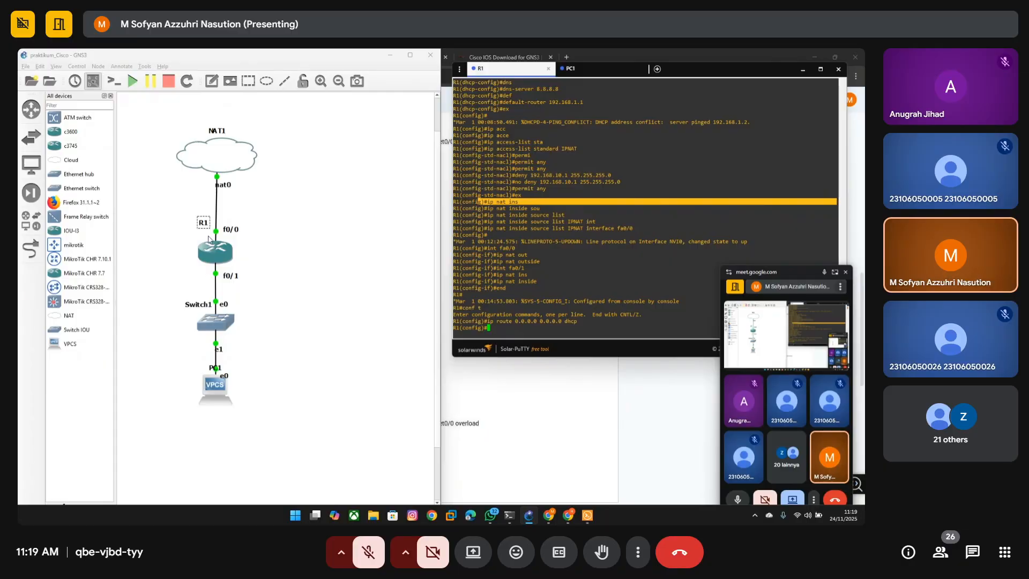
pyautogui.moveTo(167, 233); pyautogui.dragTo(240, 268)
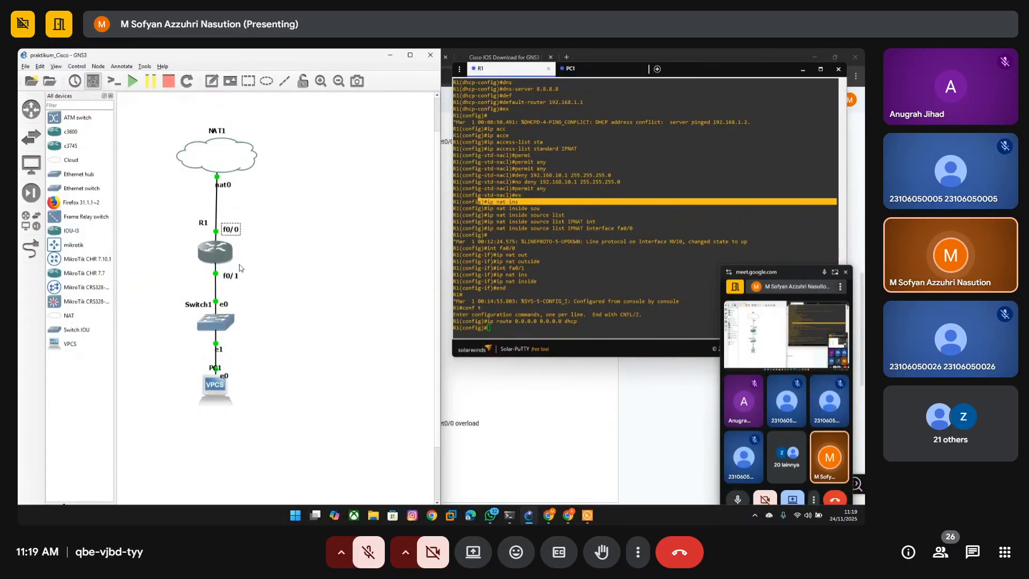
pyautogui.click(275, 265)
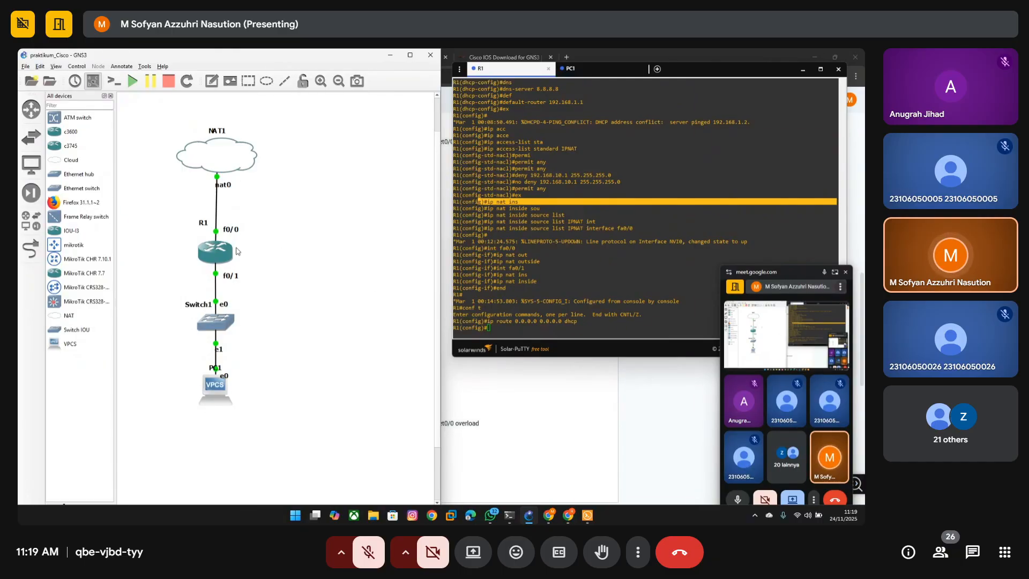
pyautogui.moveTo(226, 257)
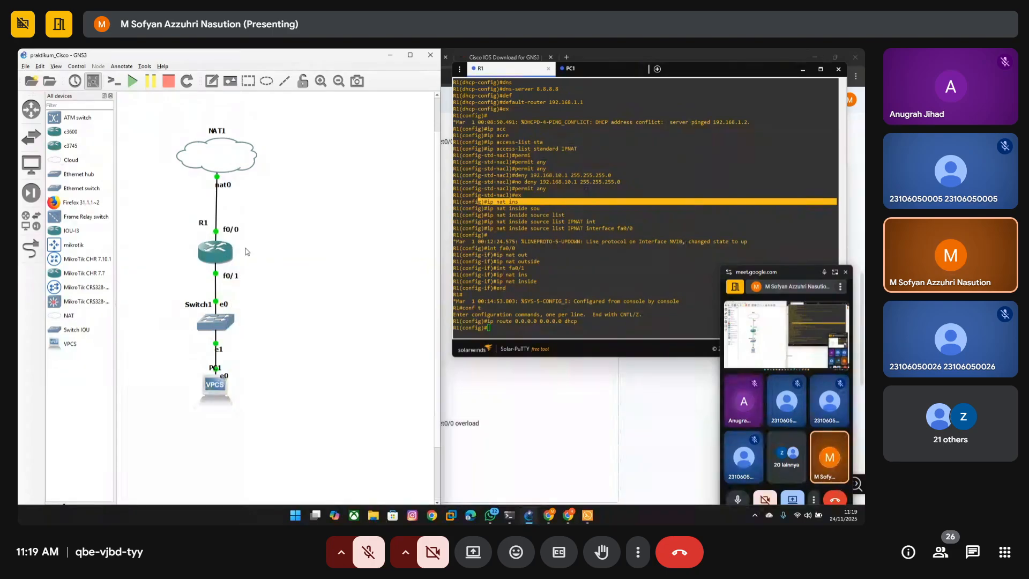
pyautogui.moveTo(226, 254)
pyautogui.mouseDown()
pyautogui.moveTo(229, 264)
pyautogui.moveTo(222, 253)
pyautogui.mouseUp()
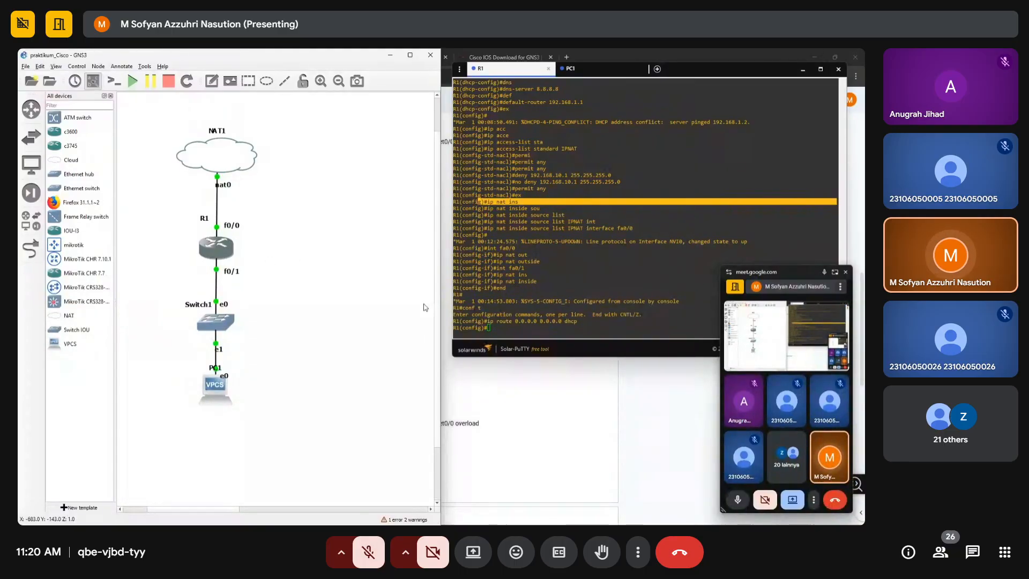
pyautogui.scroll(10, 537, 283)
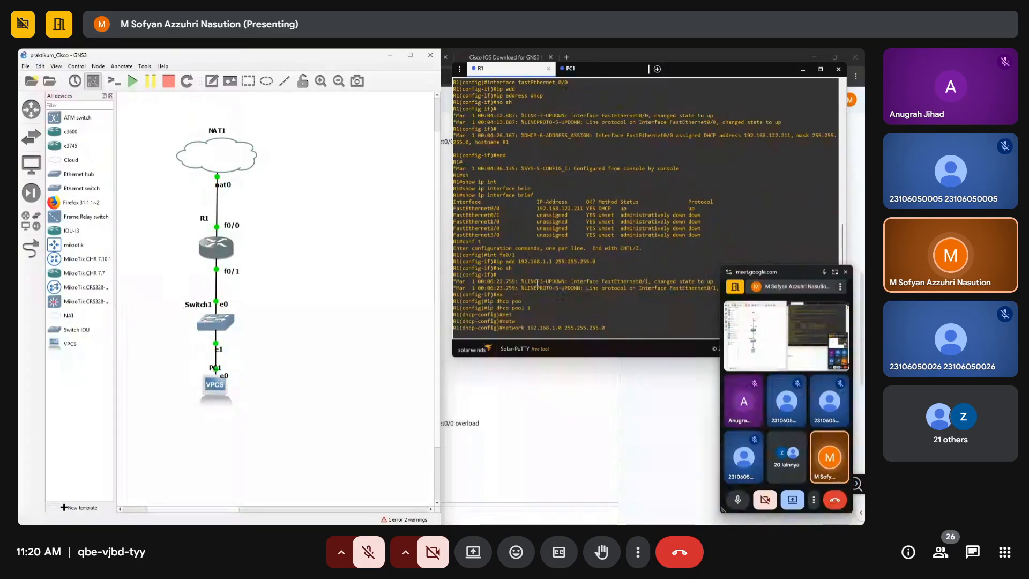
pyautogui.scroll(-10, 537, 282)
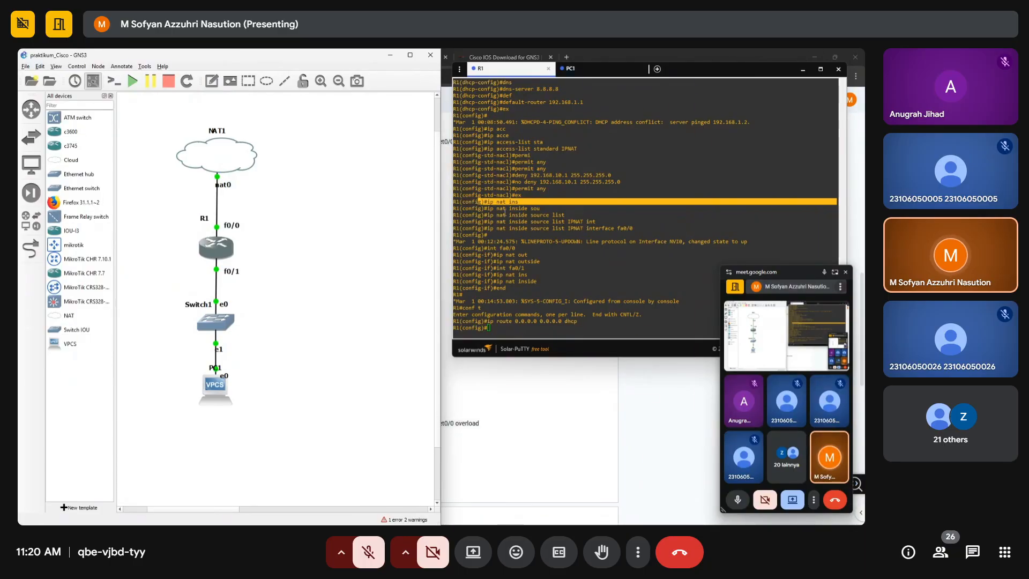
pyautogui.moveTo(493, 215); pyautogui.dragTo(651, 229)
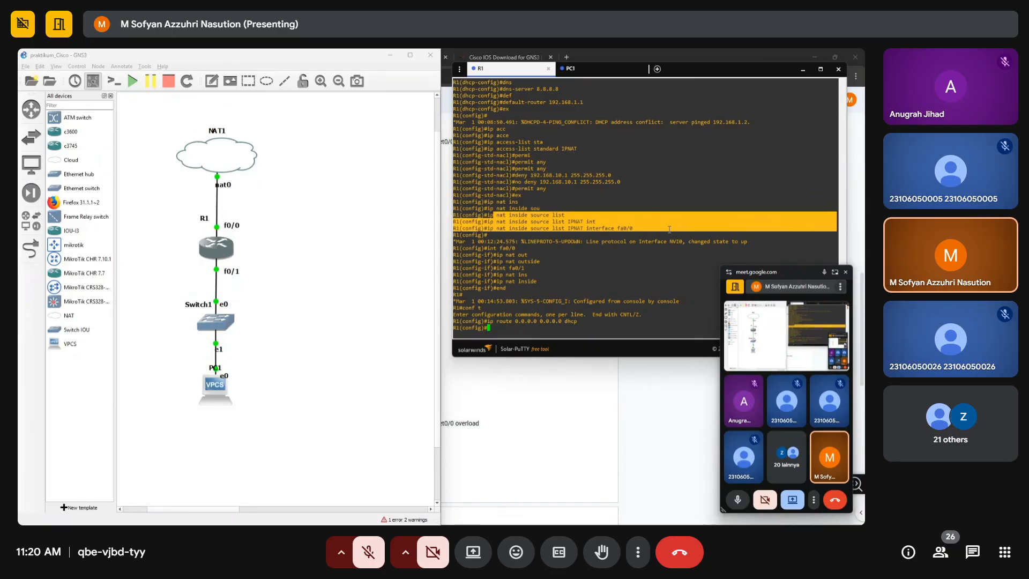
pyautogui.moveTo(506, 289); pyautogui.dragTo(441, 252)
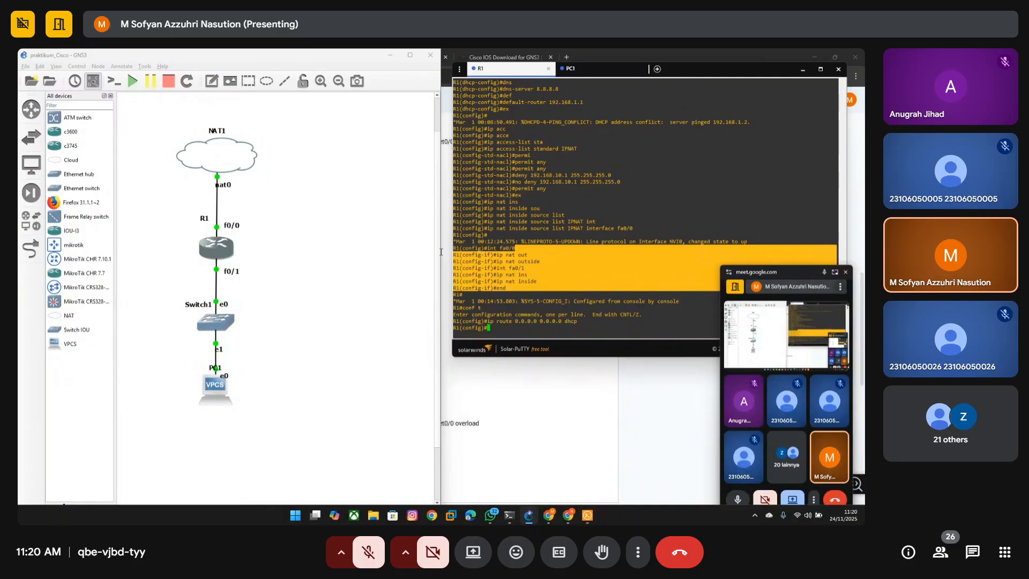
# - Examine PC1's ip dhcp and ping google.com output together with the path to NAT1, and return to R1's console
pyautogui.click(570, 68)
pyautogui.scroll(-2, 283, 335)
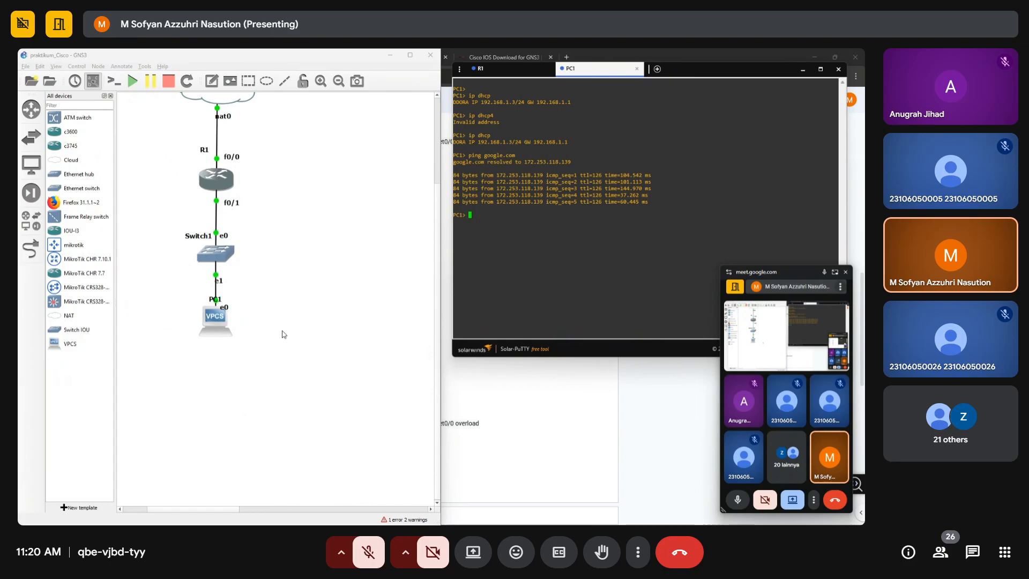
pyautogui.scroll(1, 284, 335)
pyautogui.hscroll(1, 283, 335)
pyautogui.hscroll(-1, 283, 334)
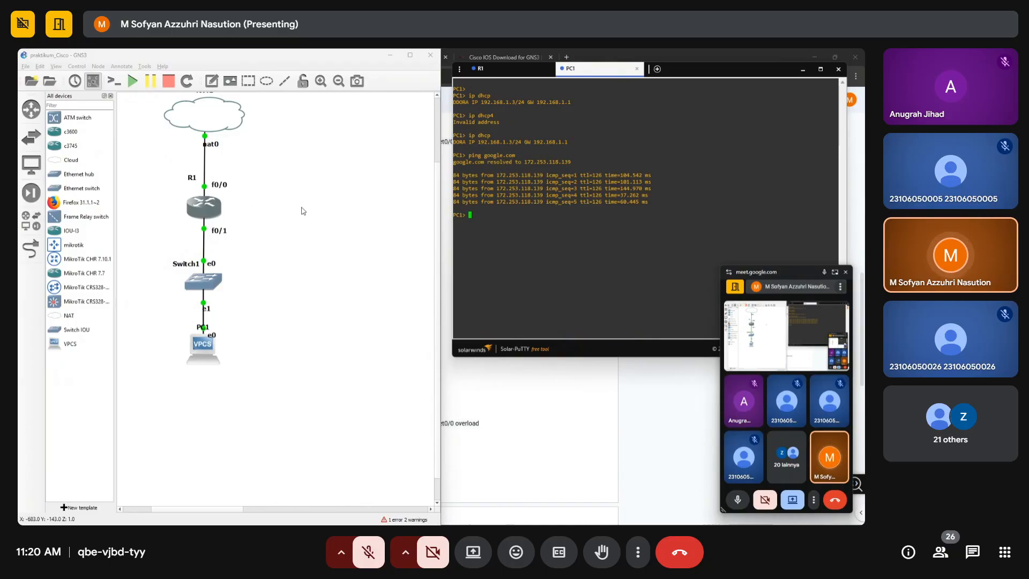
pyautogui.hscroll(3, 346, 204)
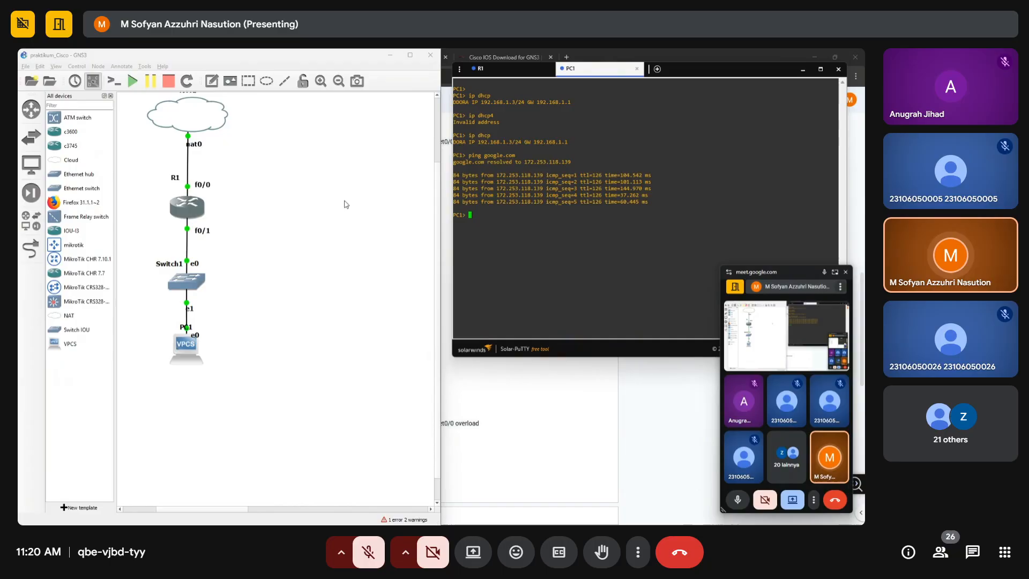
pyautogui.moveTo(143, 189); pyautogui.dragTo(286, 223)
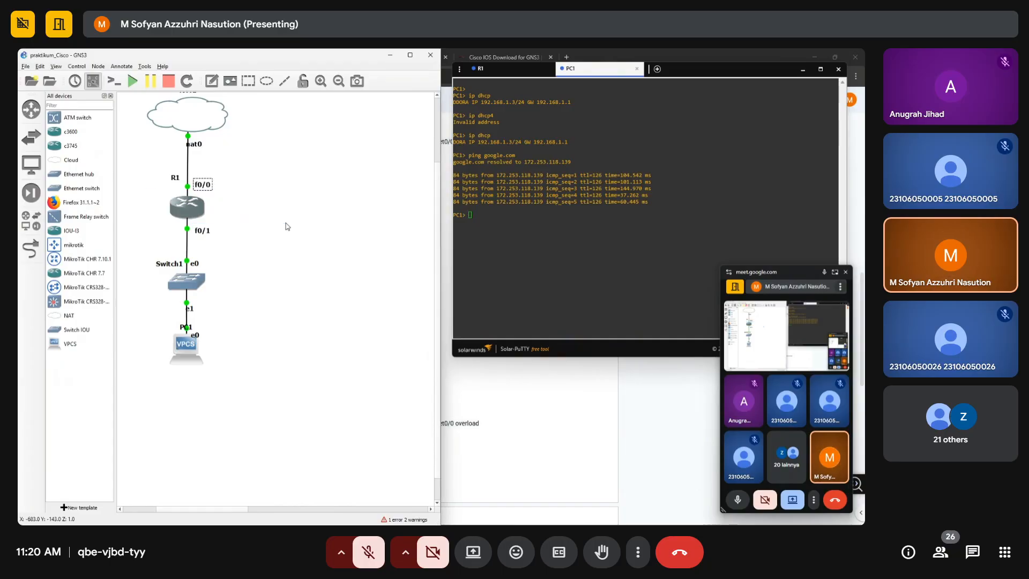
pyautogui.scroll(3, 237, 218)
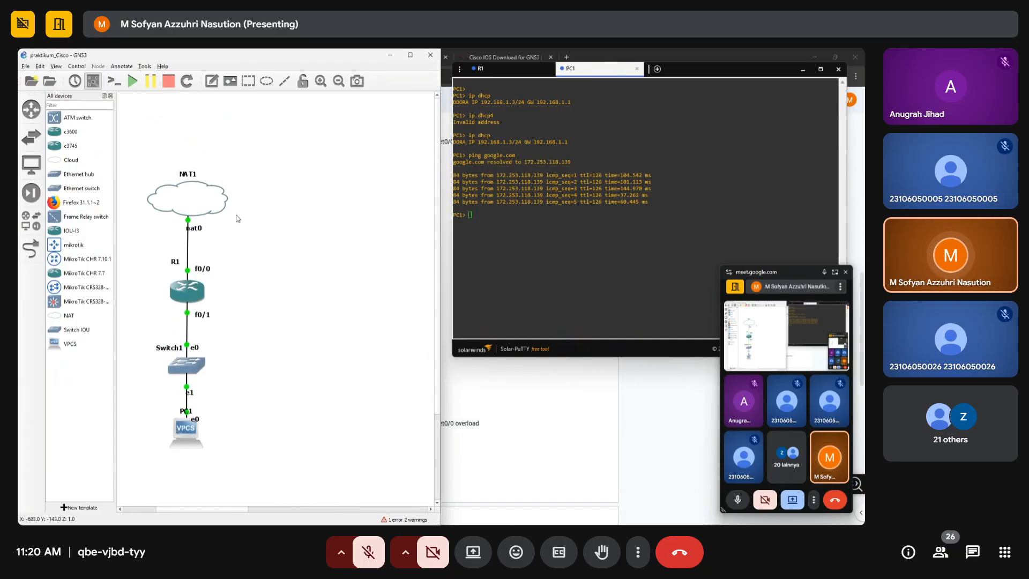
pyautogui.click(518, 67)
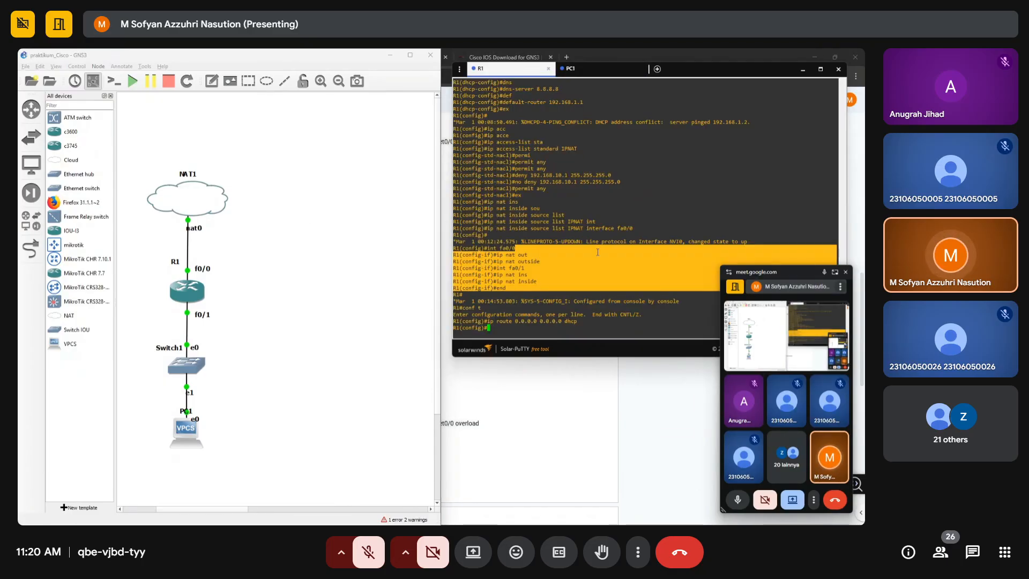
pyautogui.click(646, 323)
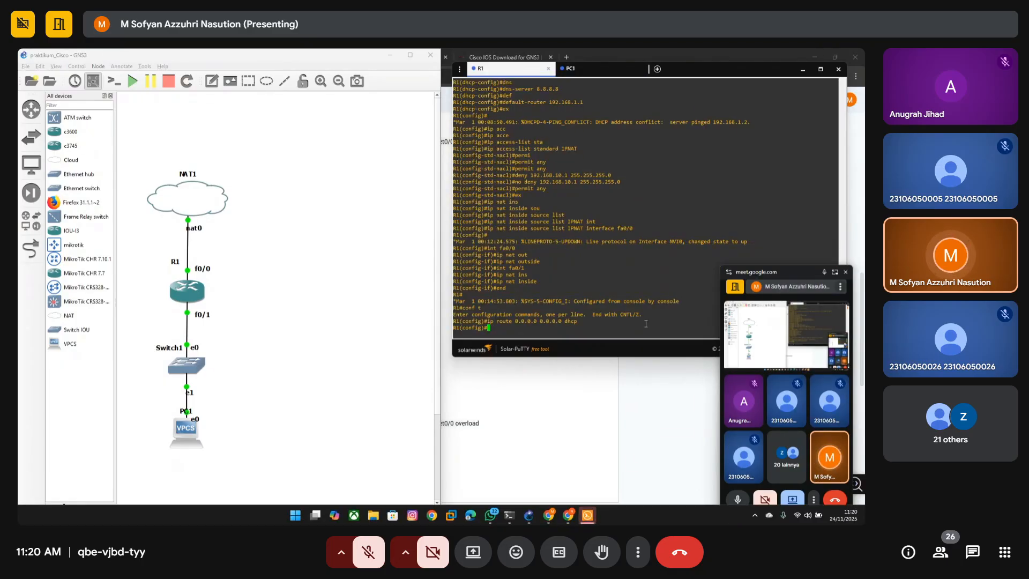
# - Add a Switch IOU node to the topology, to the right of Switch1
pyautogui.moveTo(570, 516)
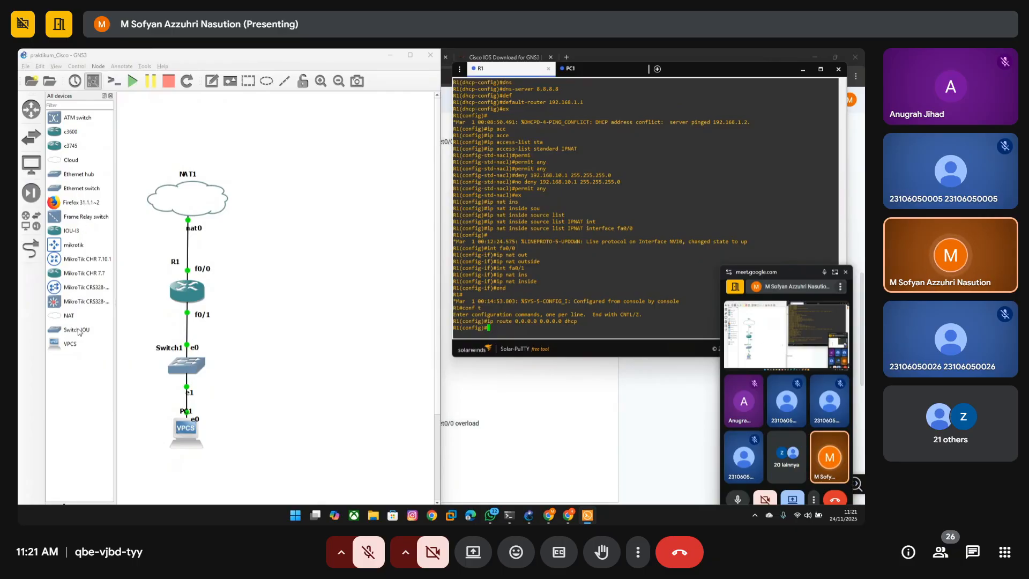
pyautogui.moveTo(76, 329); pyautogui.dragTo(318, 387)
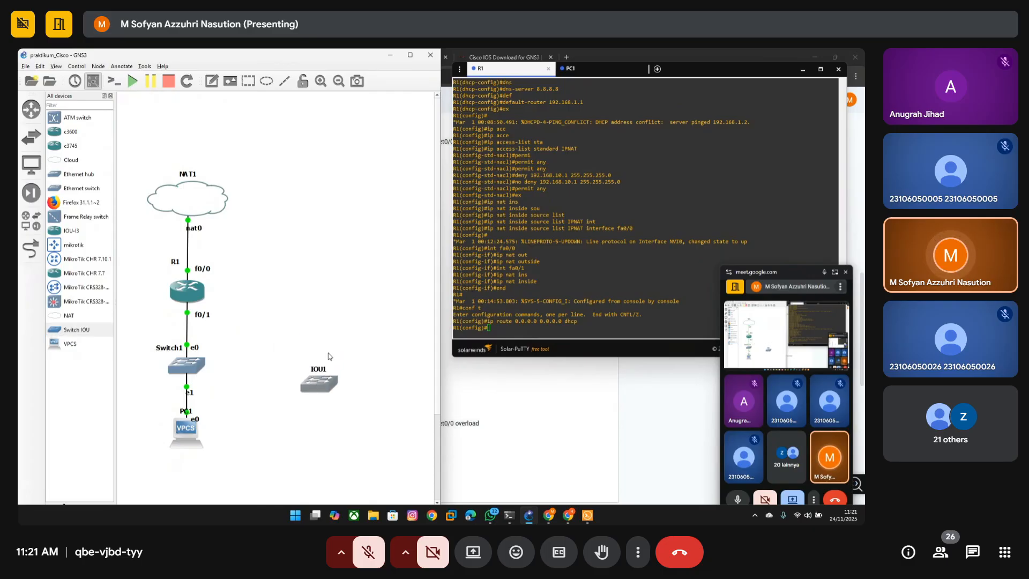
pyautogui.doubleClick(325, 369)
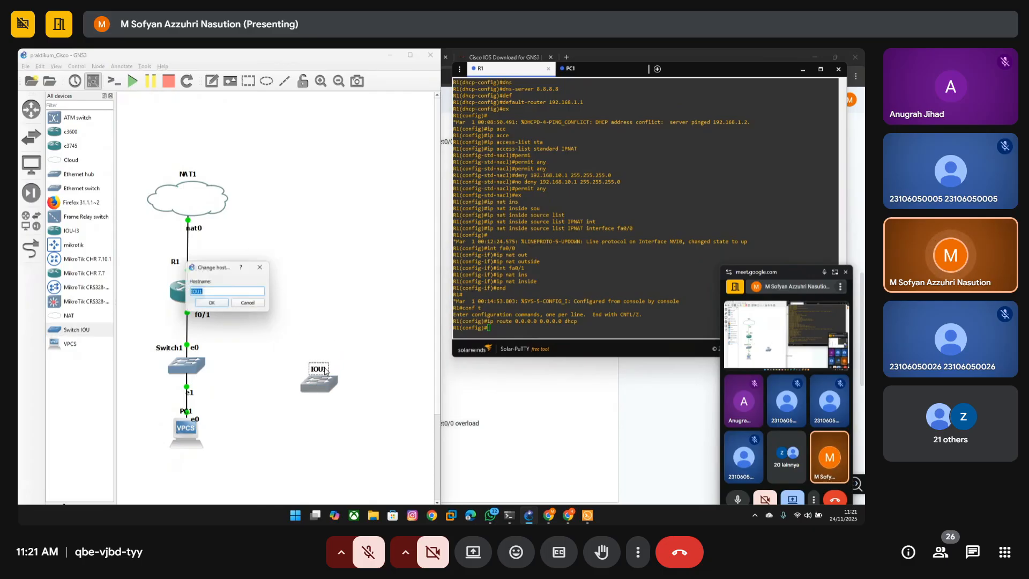
pyautogui.click(260, 267)
pyautogui.click(314, 383)
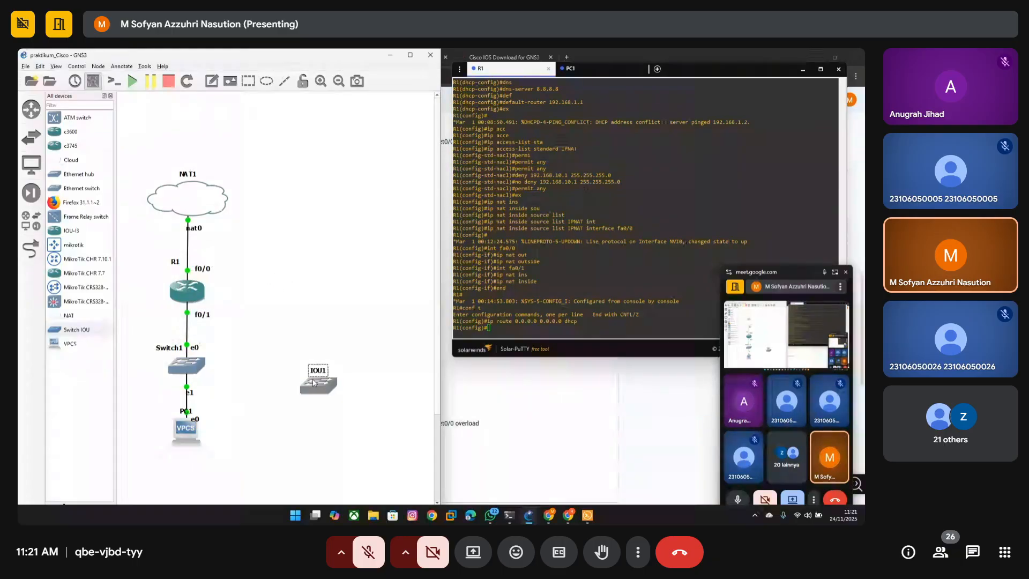
pyautogui.press('Delete')
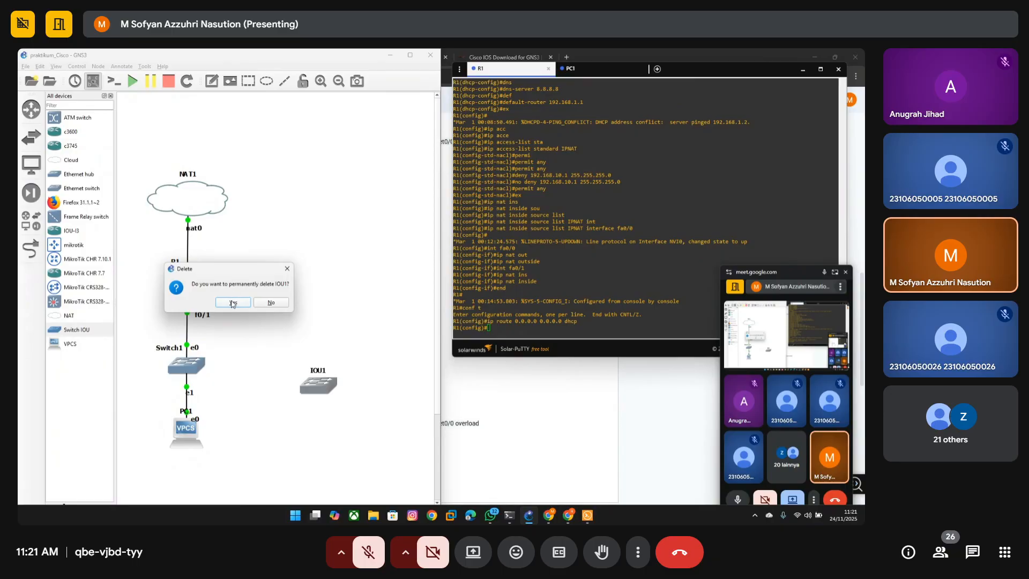
pyautogui.click(287, 268)
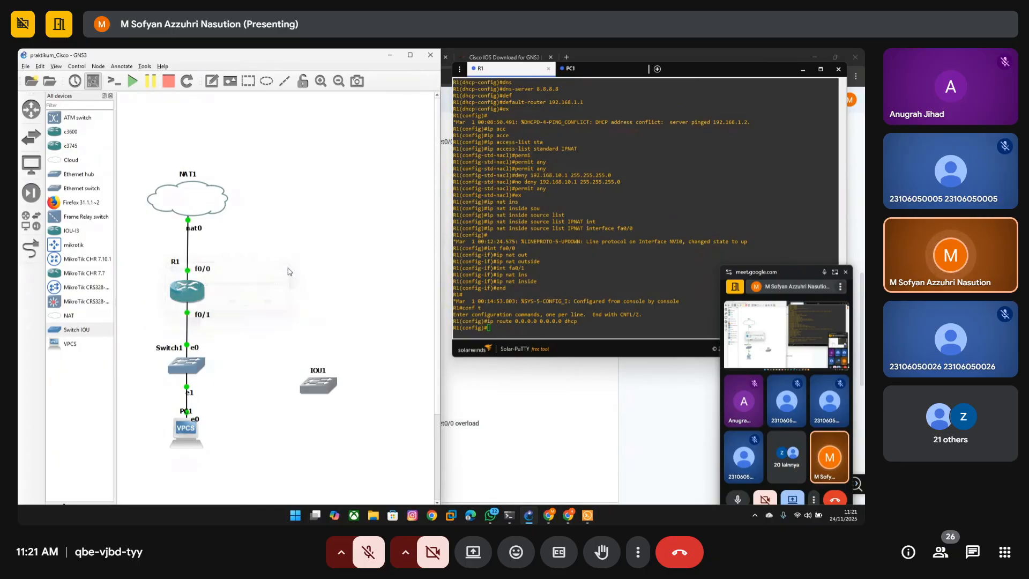
# - Open the IOU device templates in the preferences to inspect the Switch IOU template
pyautogui.click(39, 66)
pyautogui.click(61, 108)
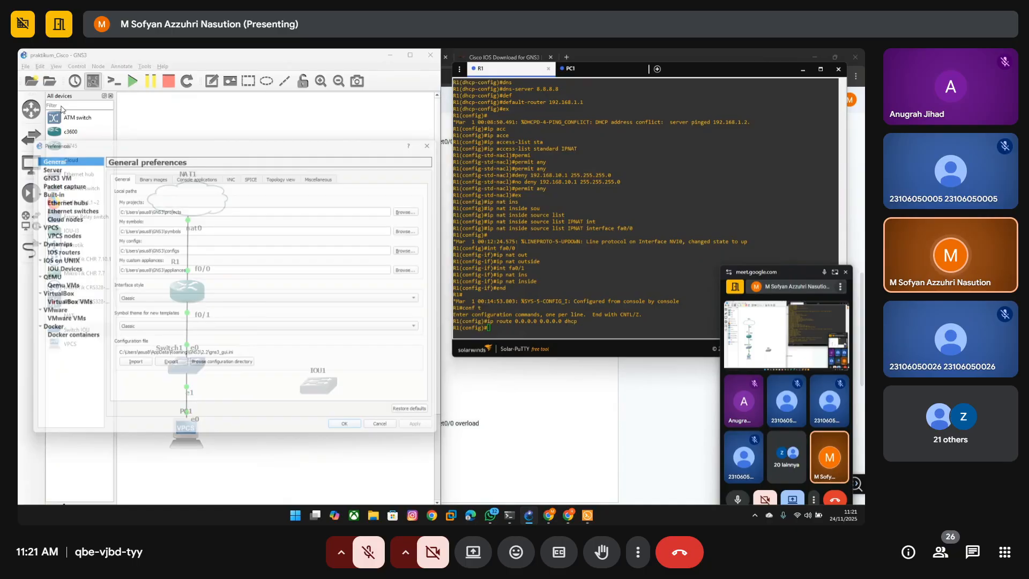
pyautogui.click(51, 267)
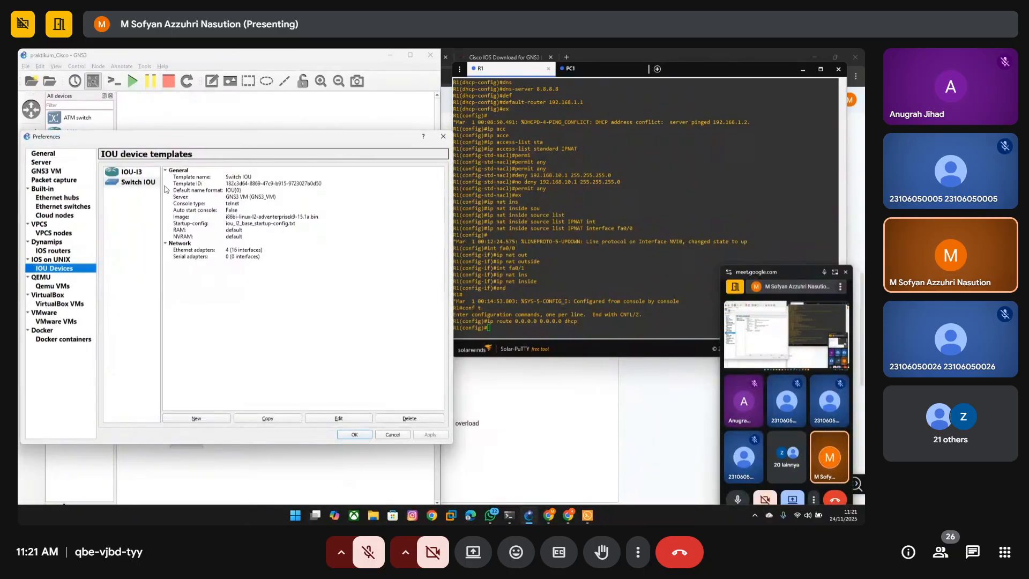
# - Open the IOS on UNIX preferences to show the IOU licence field, and move the dialog higher
pyautogui.click(50, 259)
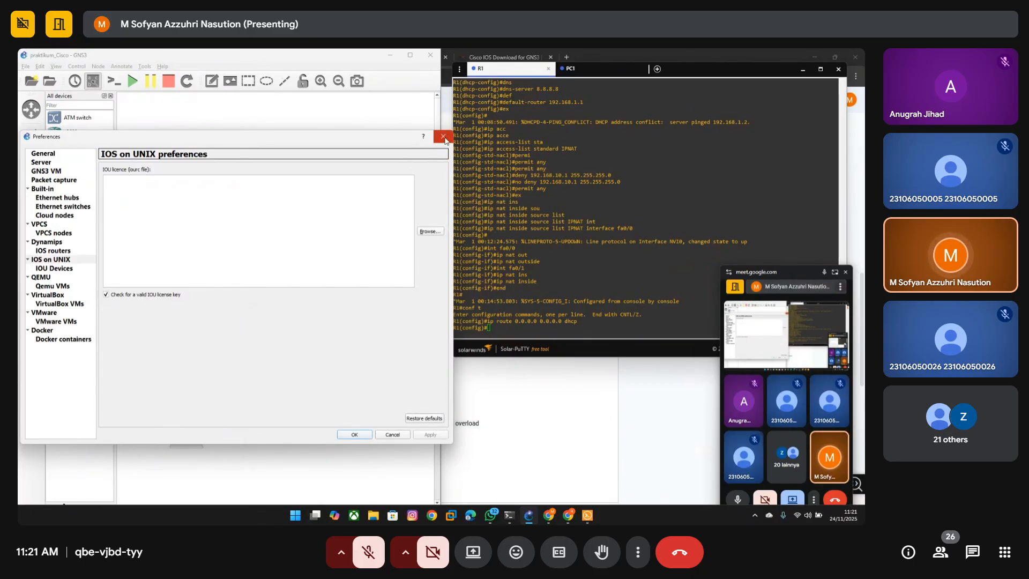
pyautogui.click(513, 516)
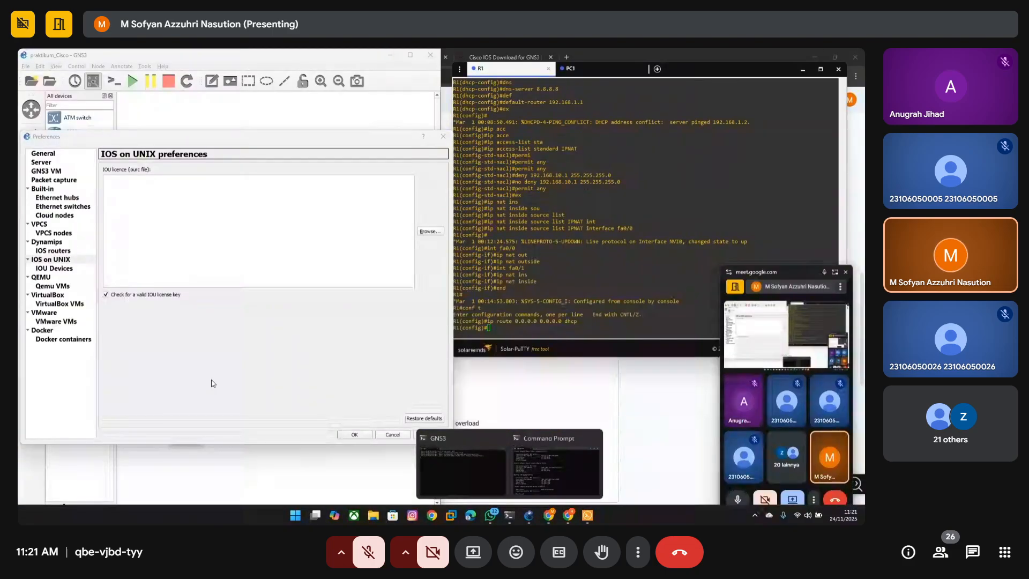
pyautogui.moveTo(201, 133); pyautogui.dragTo(254, 88)
pyautogui.moveTo(507, 518)
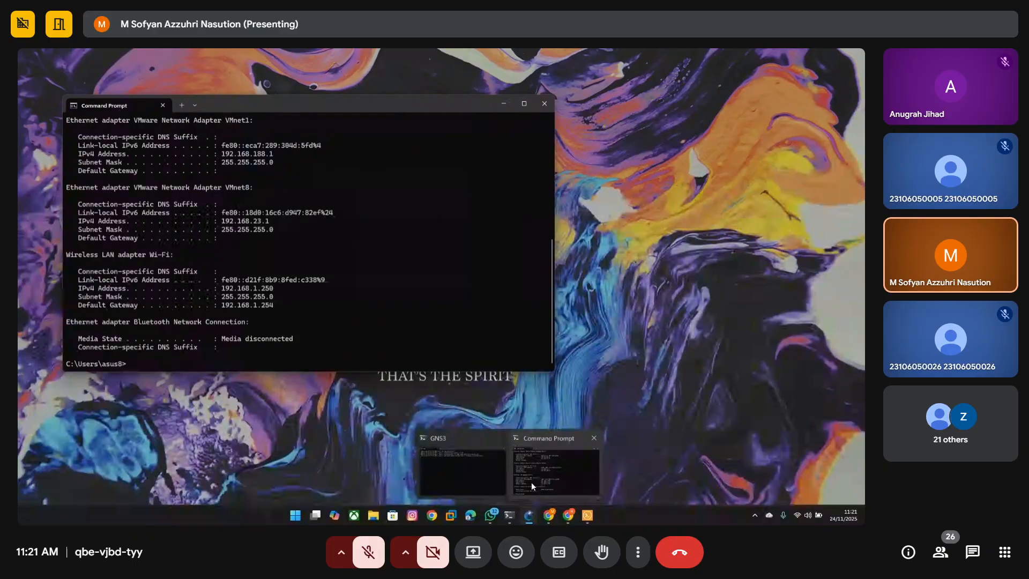
pyautogui.click(532, 482)
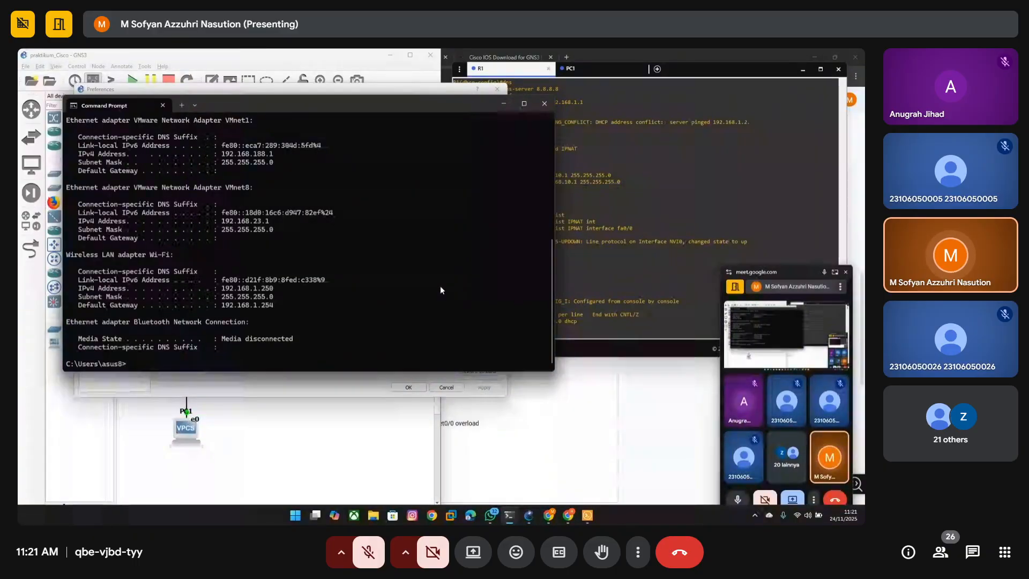
pyautogui.moveTo(378, 103); pyautogui.dragTo(423, 114)
pyautogui.write('s')
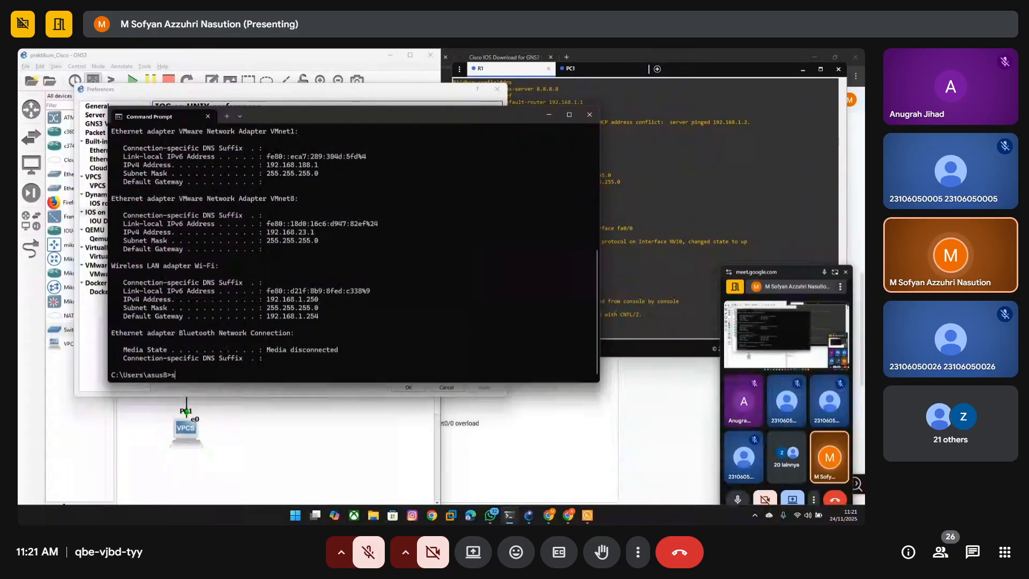
pyautogui.write('sh gns@192.168.')
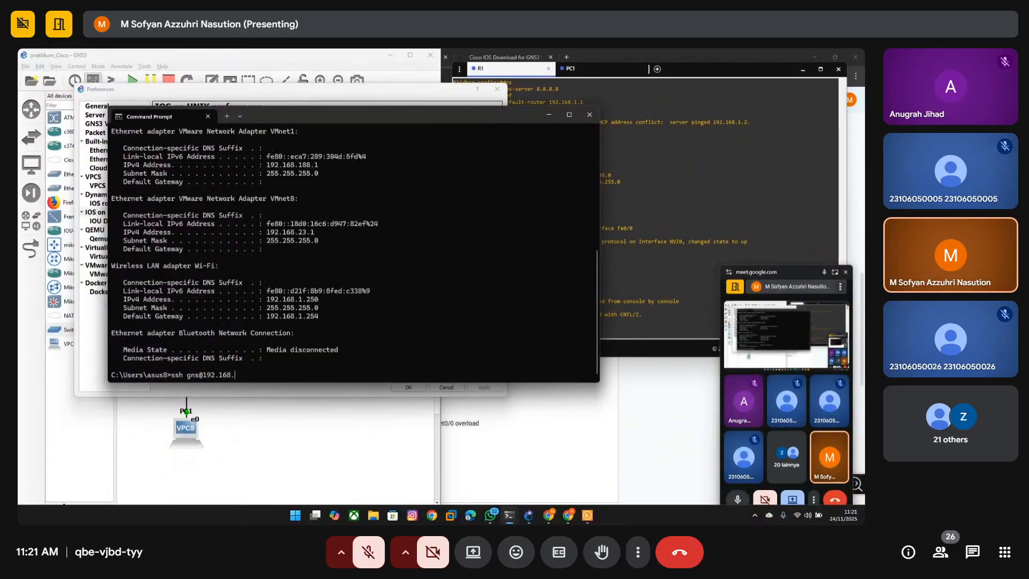
# - Switch to VMware Workstation and redisplay the GNS3 VM's information to check its SSH login details
pyautogui.click(450, 515)
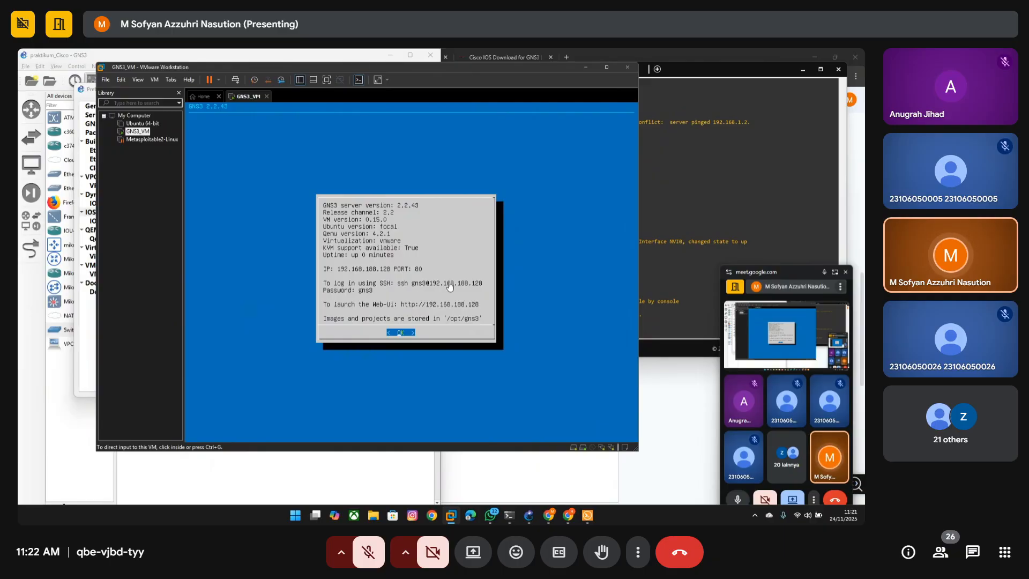
pyautogui.click(410, 288)
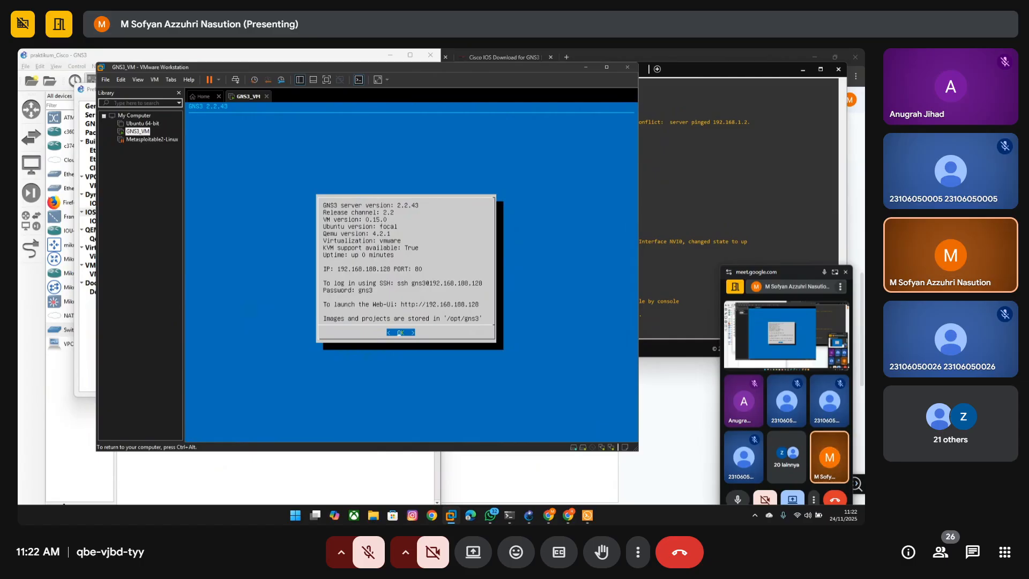
pyautogui.press('Return')
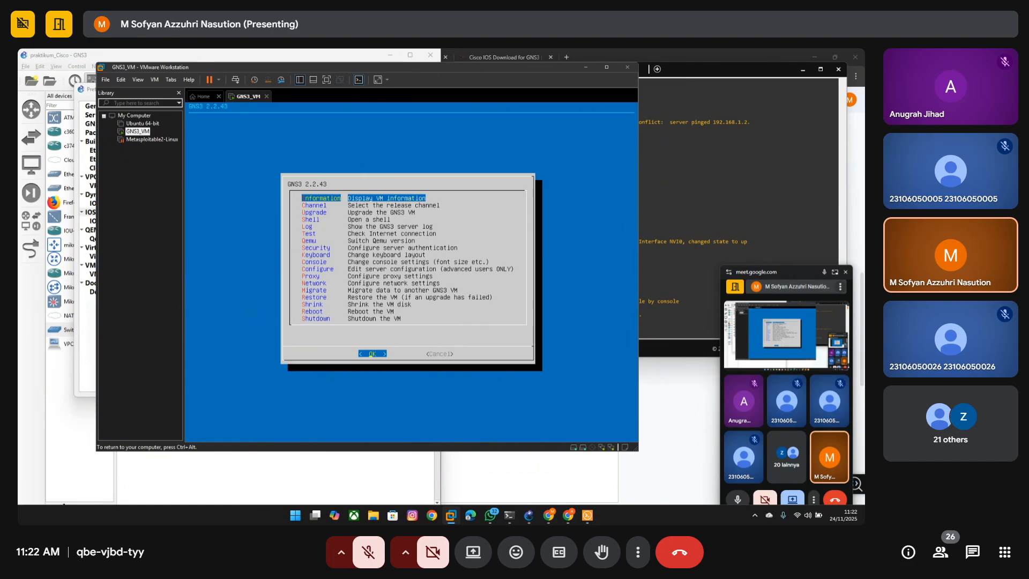
pyautogui.press('Down')
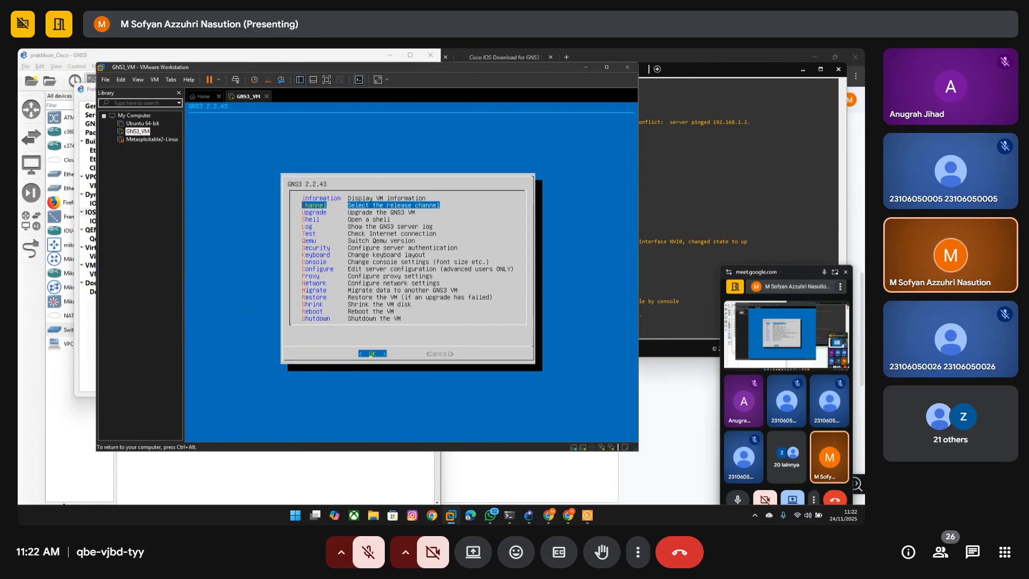
pyautogui.press('Up')
pyautogui.press('Return')
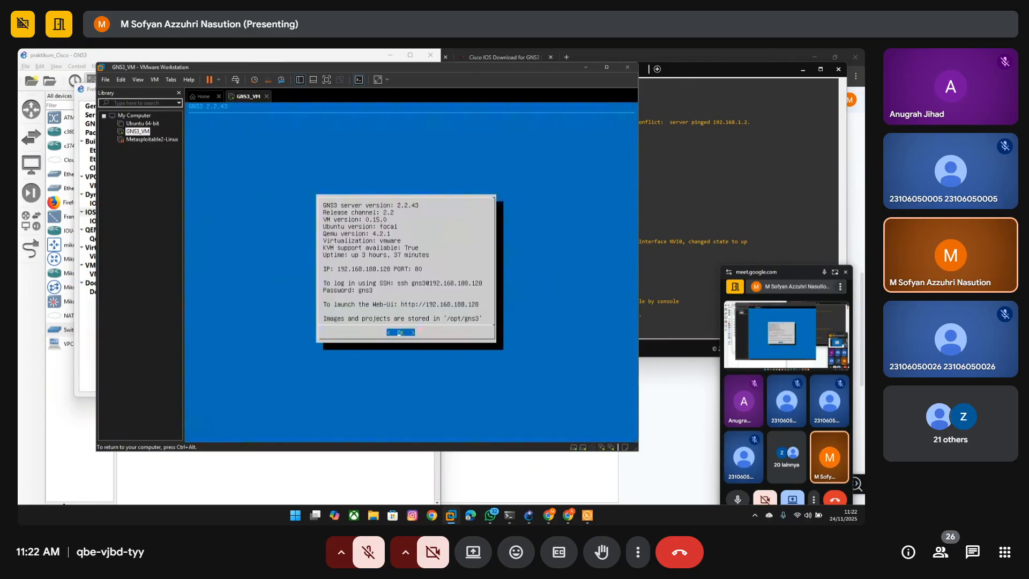
pyautogui.hotkey('ctrl', 'alt')
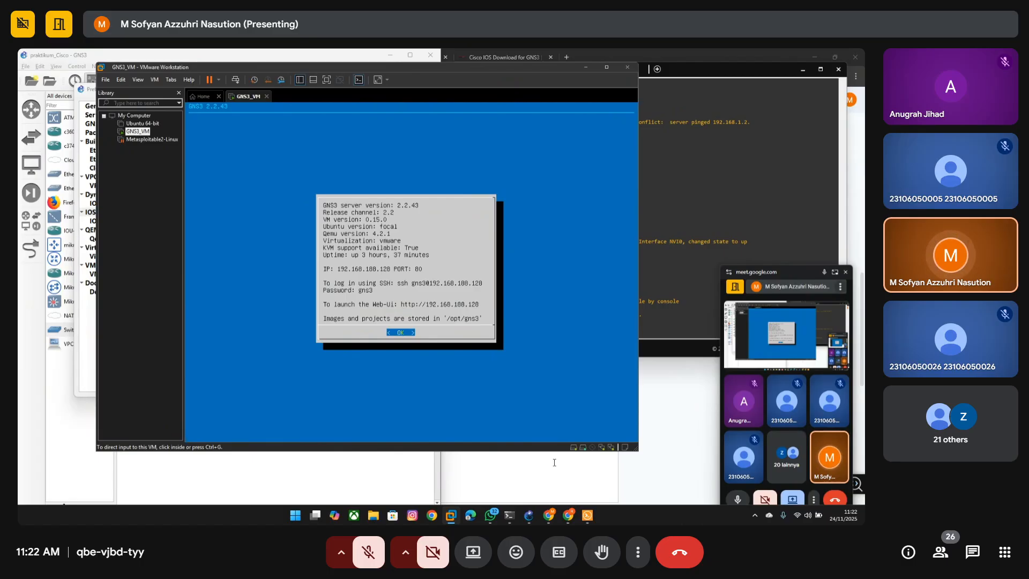
pyautogui.moveTo(516, 516)
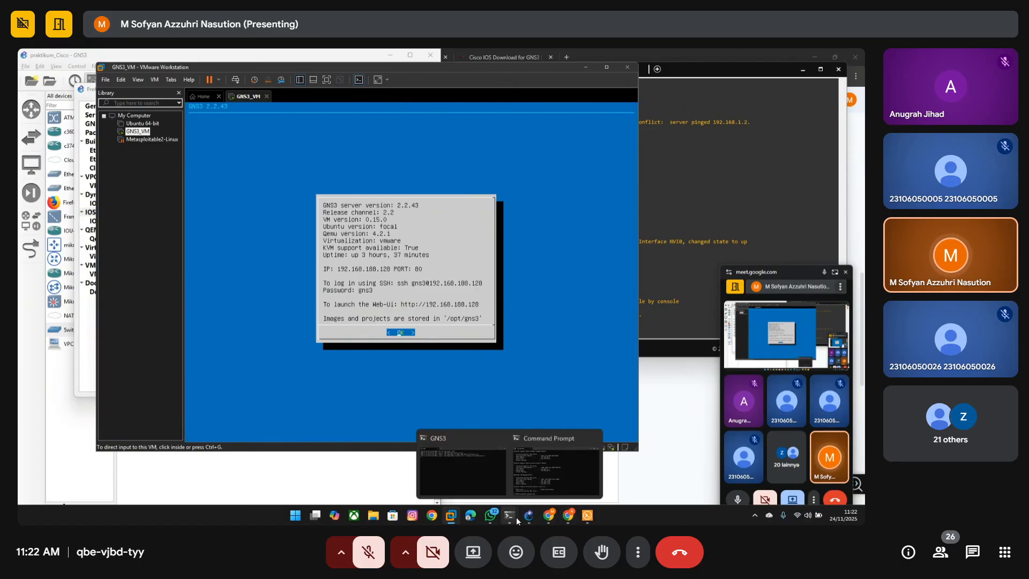
pyautogui.click(535, 480)
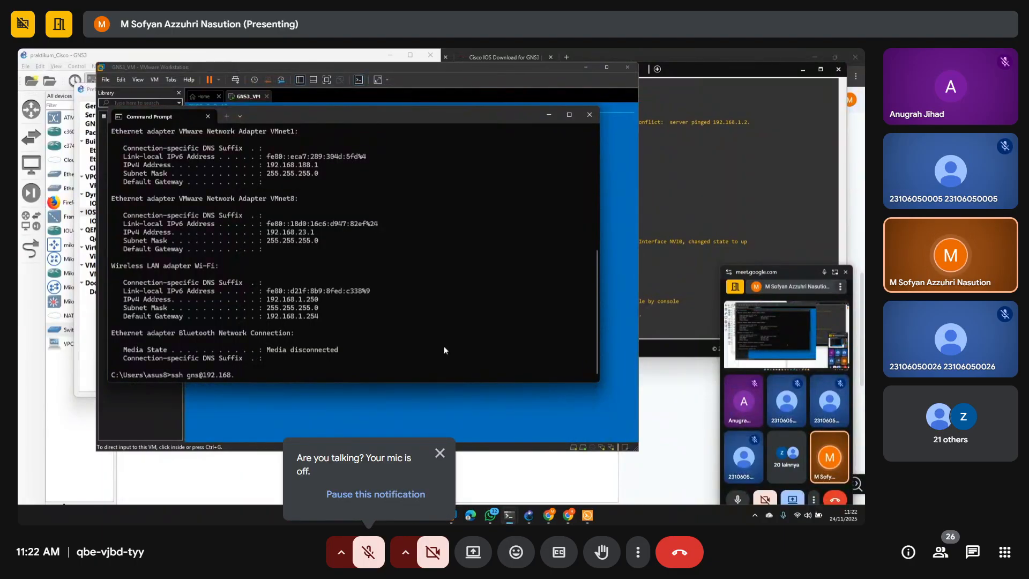
pyautogui.write('188.12')
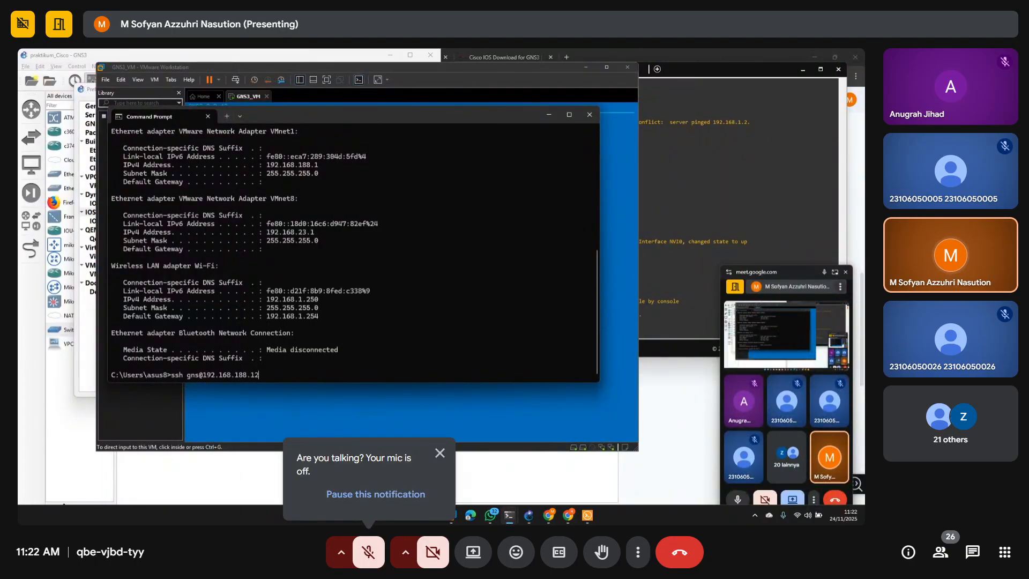
pyautogui.write('8')
pyautogui.press('Return')
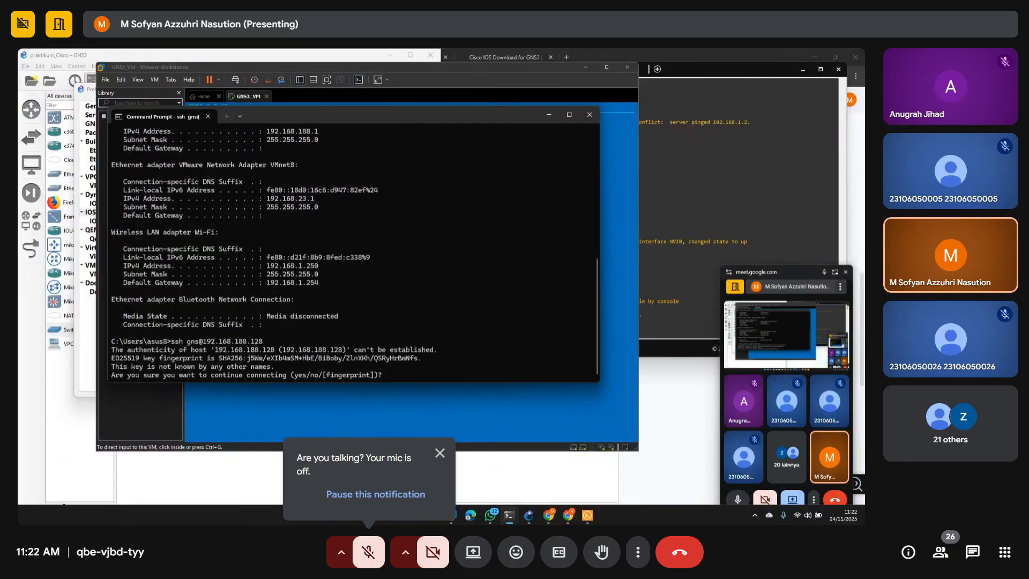
pyautogui.write('yes')
pyautogui.press('Return')
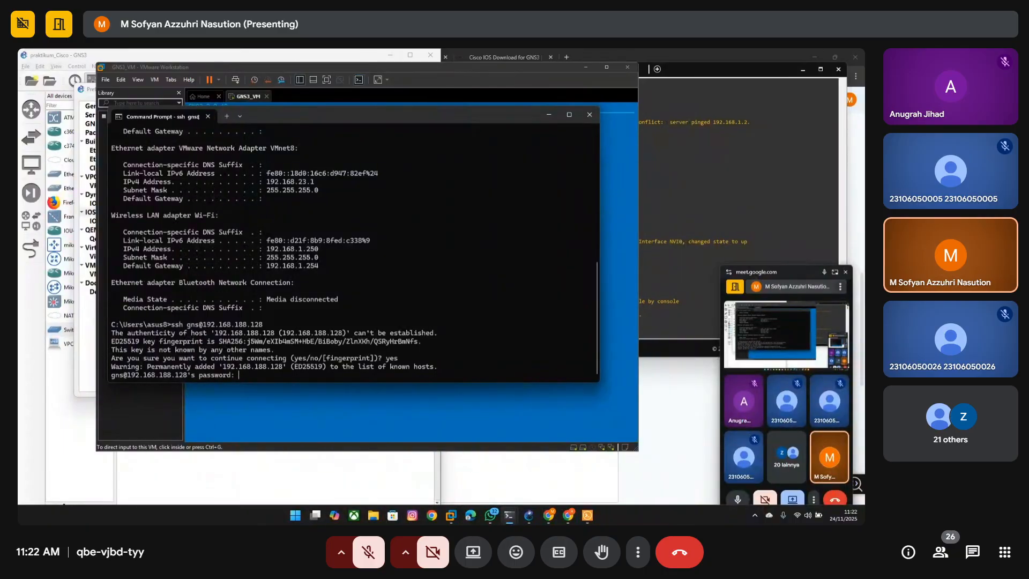
# - Try to log in to the GNS3 VM over SSH by entering the account password
pyautogui.moveTo(449, 520)
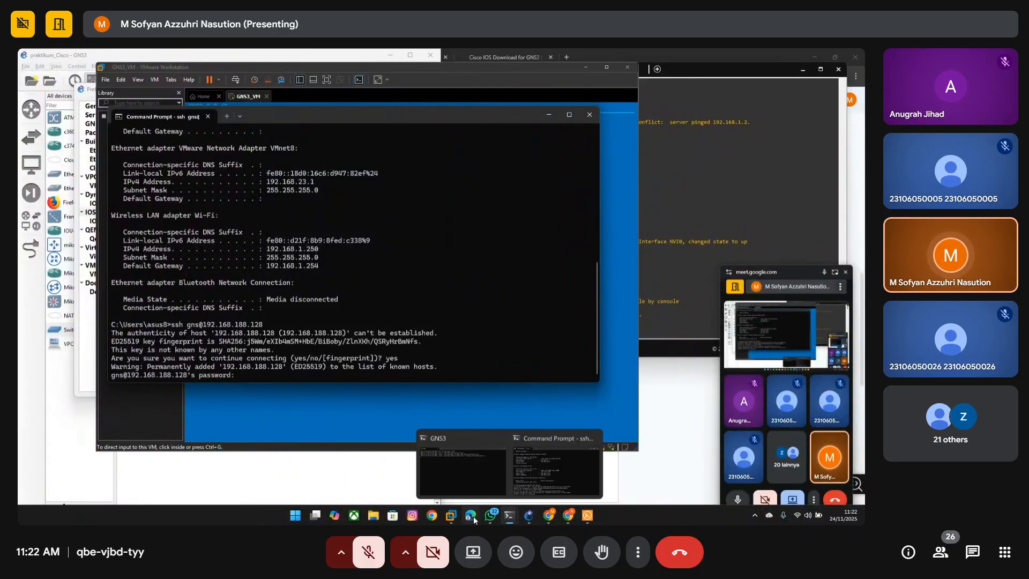
pyautogui.moveTo(481, 462)
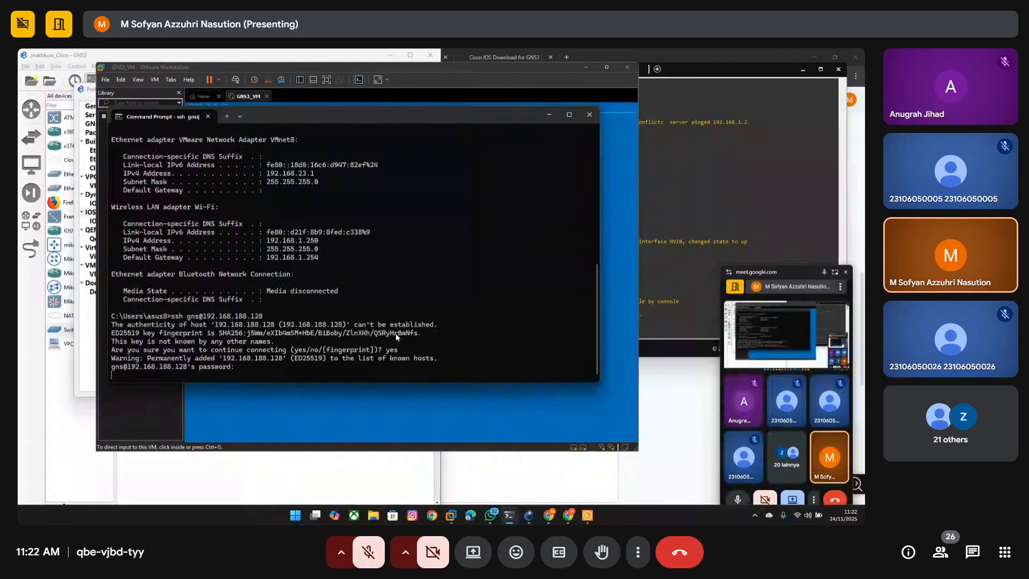
pyautogui.press('Return')
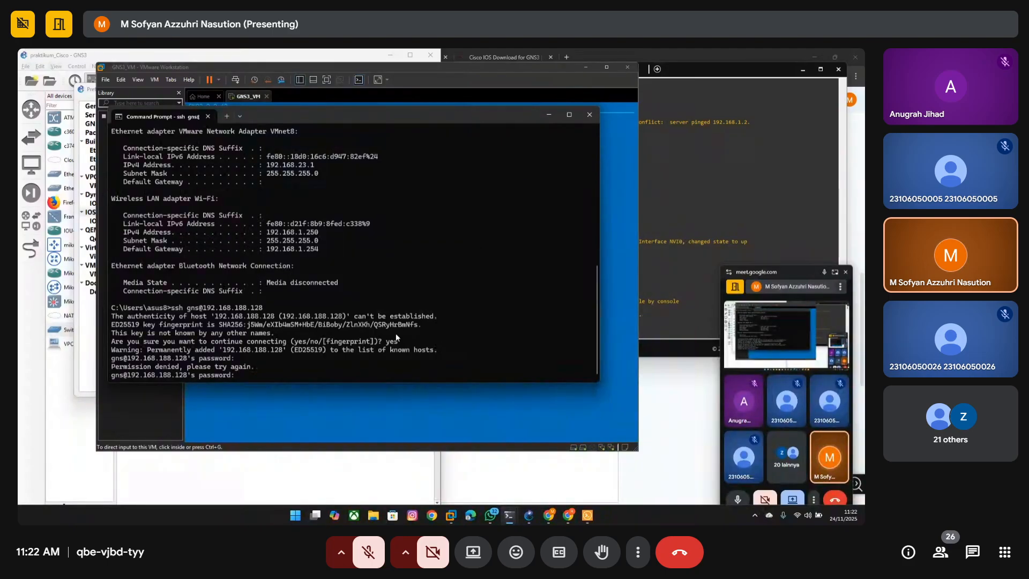
pyautogui.press('Return')
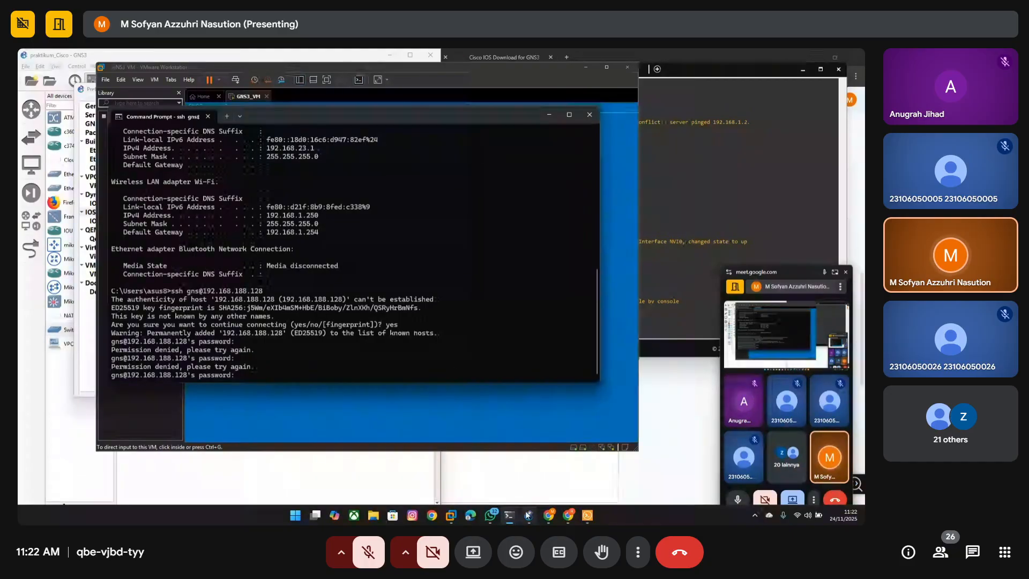
pyautogui.moveTo(489, 516)
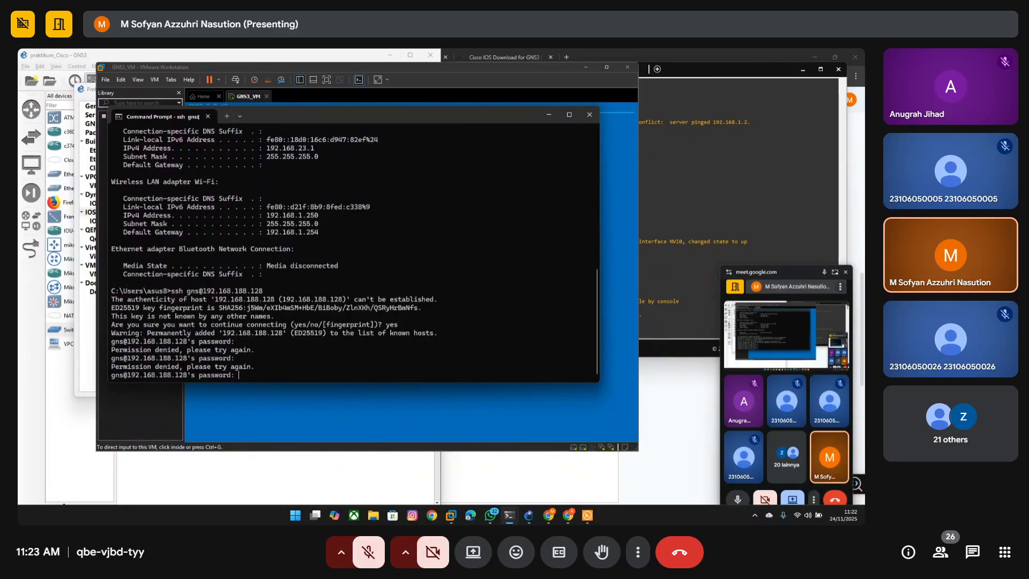
pyautogui.press('Return')
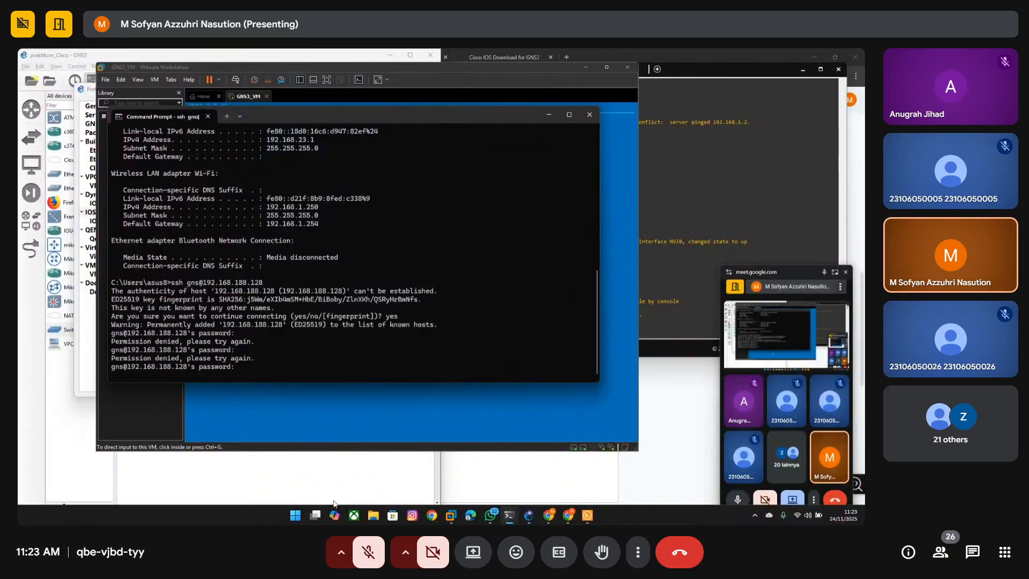
pyautogui.press('Return')
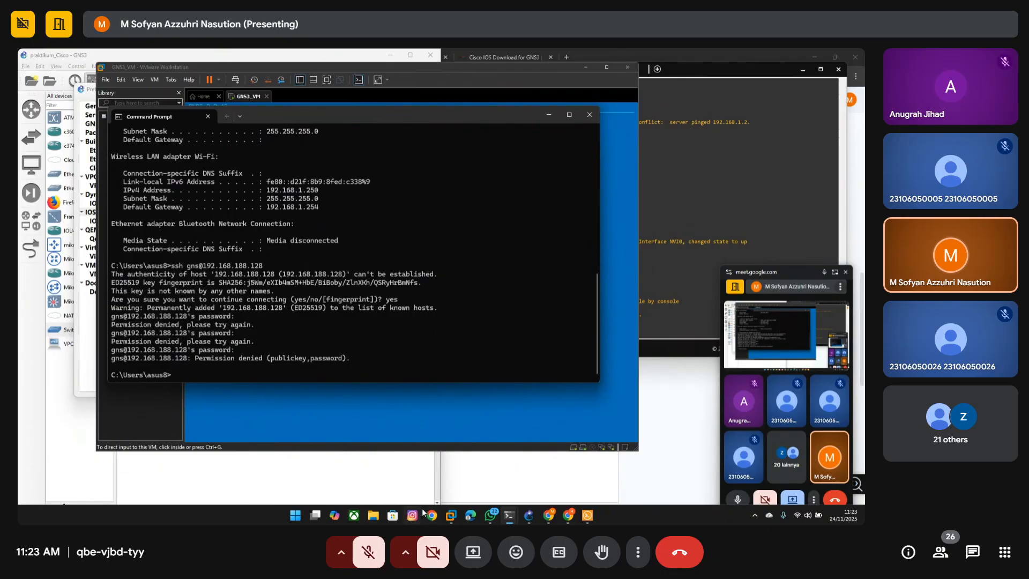
# - Switch to VMware Workstation, open a shell in the GNS3 VM and list the home directory with ls
pyautogui.click(451, 515)
pyautogui.press('Return')
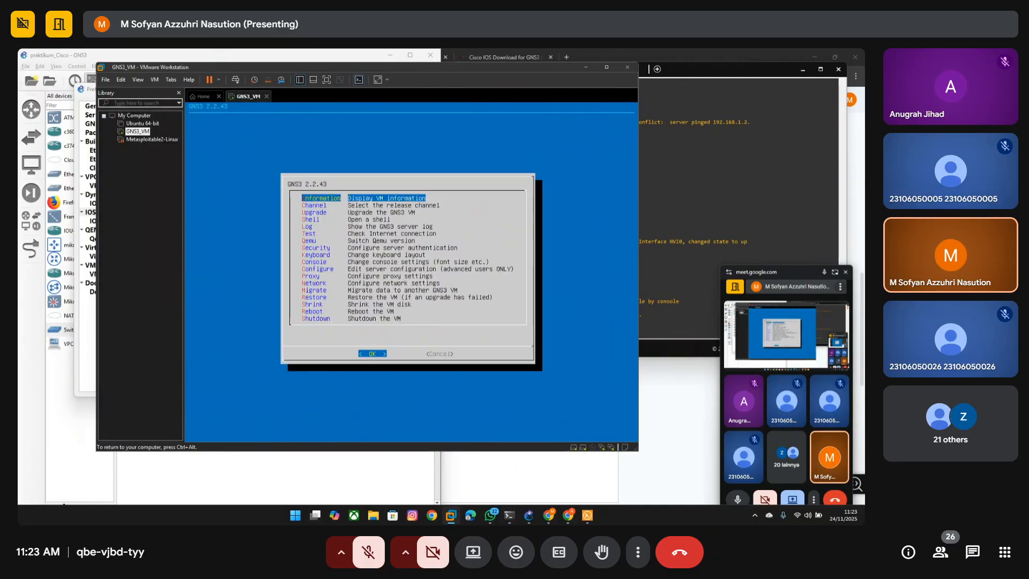
pyautogui.press('Down')
pyautogui.press('Down')
pyautogui.press('Down')
pyautogui.press('Return')
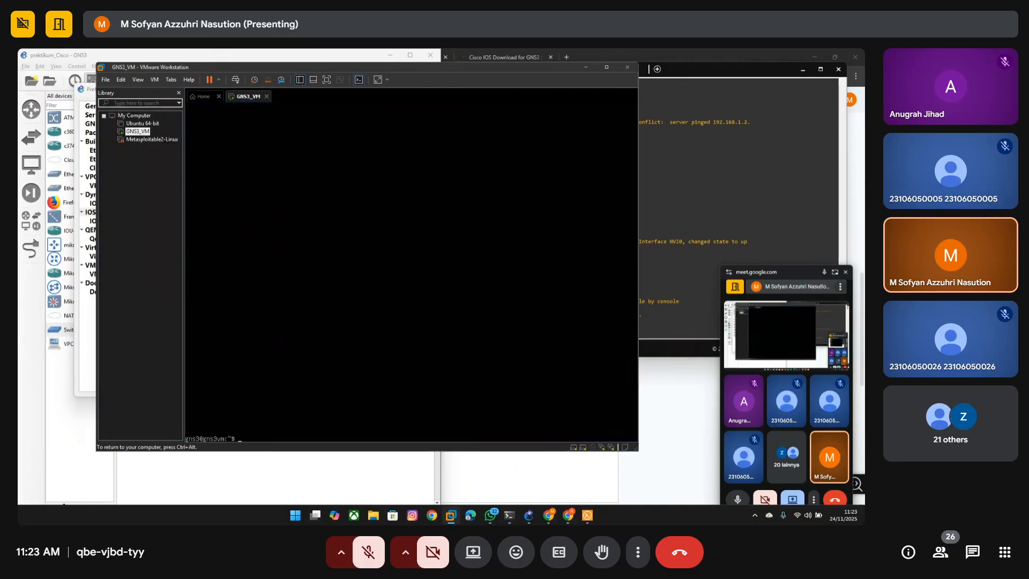
pyautogui.press('Return')
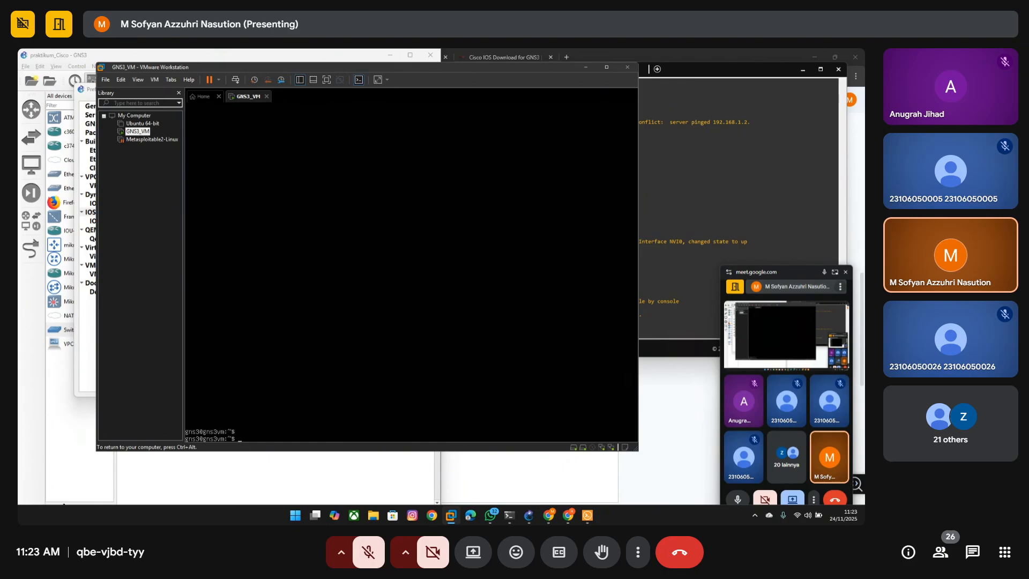
pyautogui.write('ls')
pyautogui.press('Return')
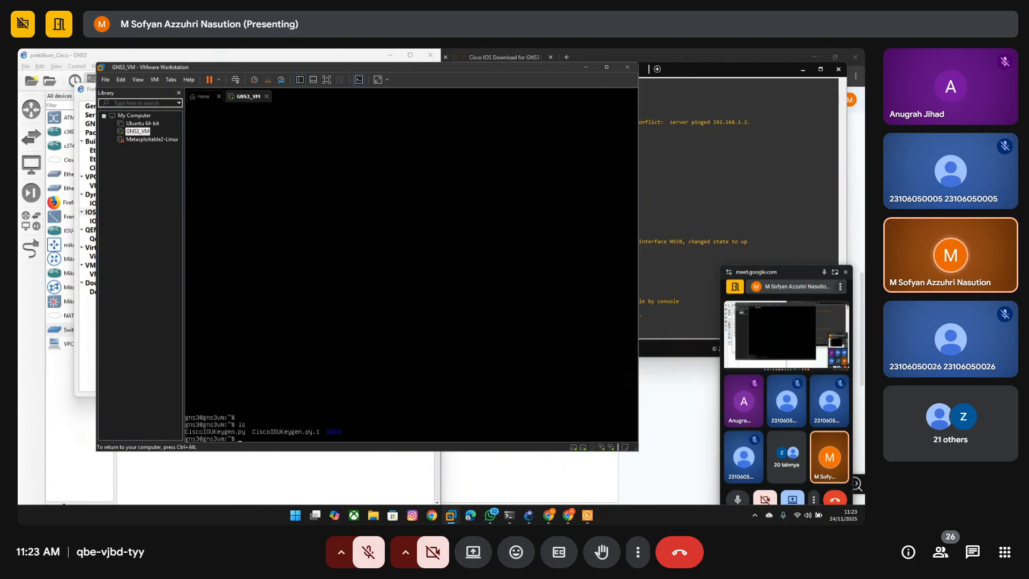
pyautogui.hotkey('ctrl', 'alt')
pyautogui.click(185, 431)
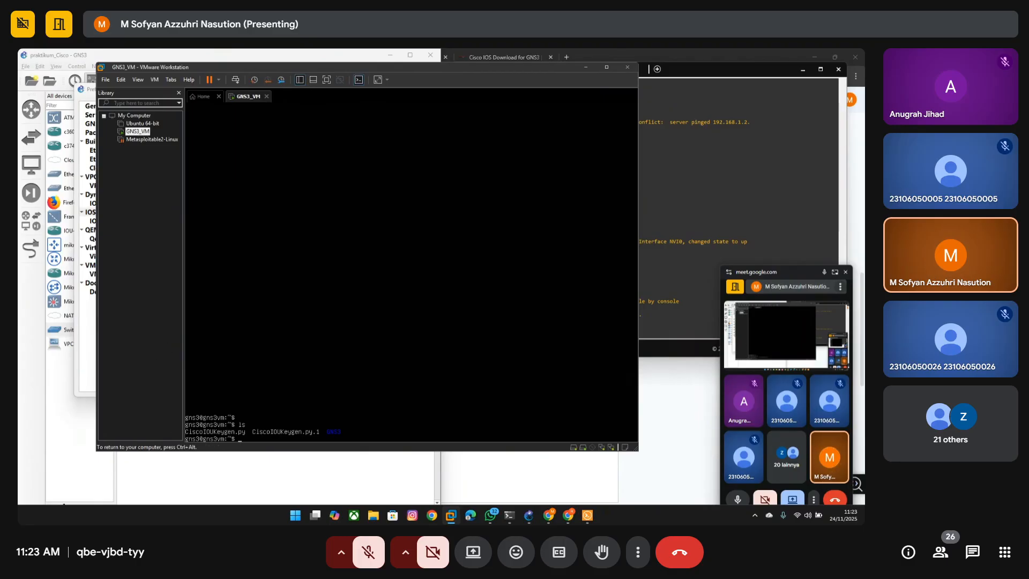
pyautogui.press('BackSpace')
pyautogui.press('BackSpace')
pyautogui.press('BackSpace')
pyautogui.press('BackSpace')
pyautogui.write('wget')
pyautogui.press('BackSpace')
pyautogui.press('BackSpace')
pyautogui.press('BackSpace')
pyautogui.press('BackSpace')
pyautogui.write('e')
pyautogui.press('BackSpace')
pyautogui.press('BackSpace')
pyautogui.press('BackSpace')
pyautogui.press('BackSpace')
# - Run the CiscoIOUKeygen.py script with python3 in the GNS3 VM shell
pyautogui.write('p')
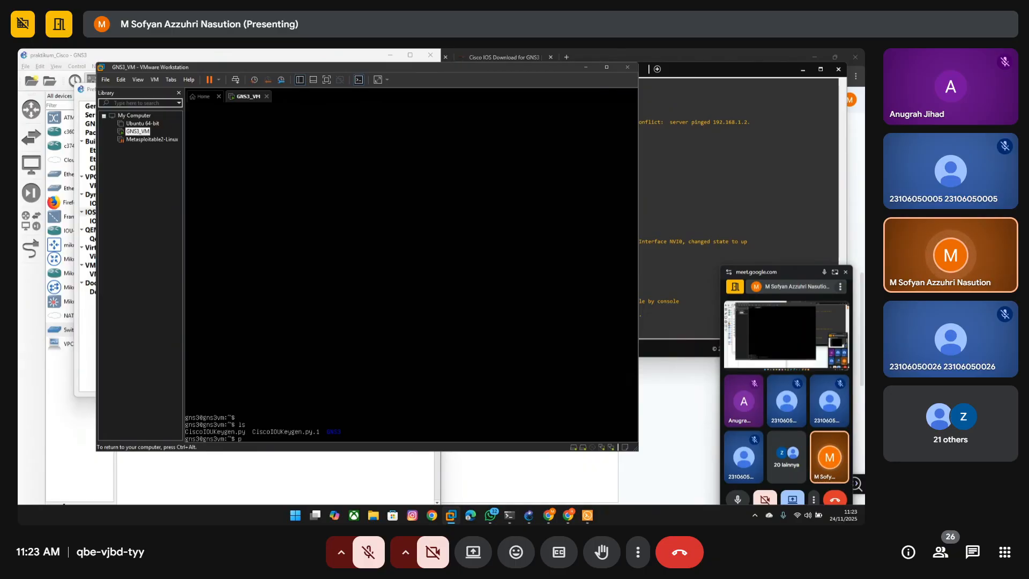
pyautogui.write('ython3')
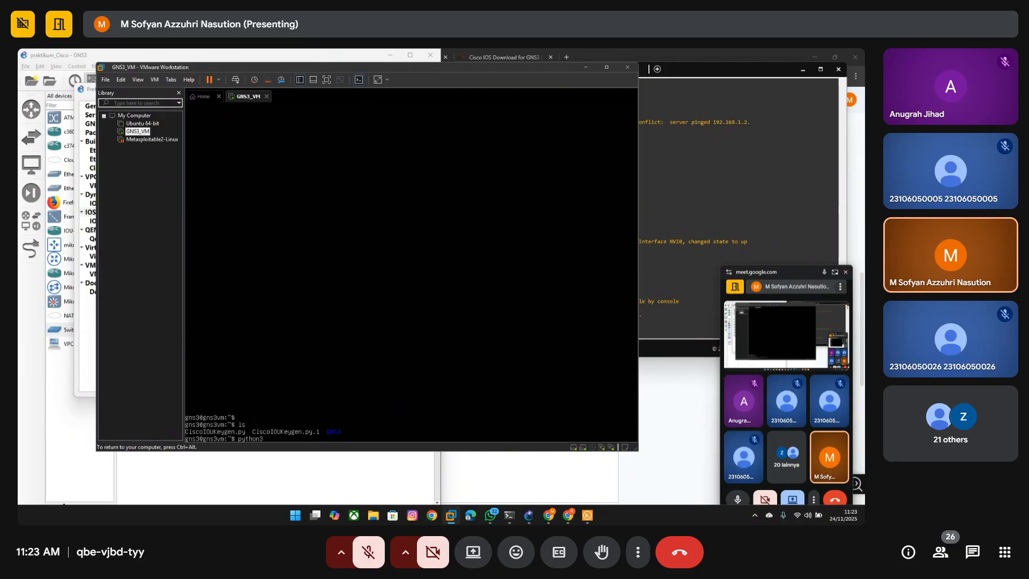
pyautogui.write(' Cis')
pyautogui.press('Tab')
pyautogui.press('Return')
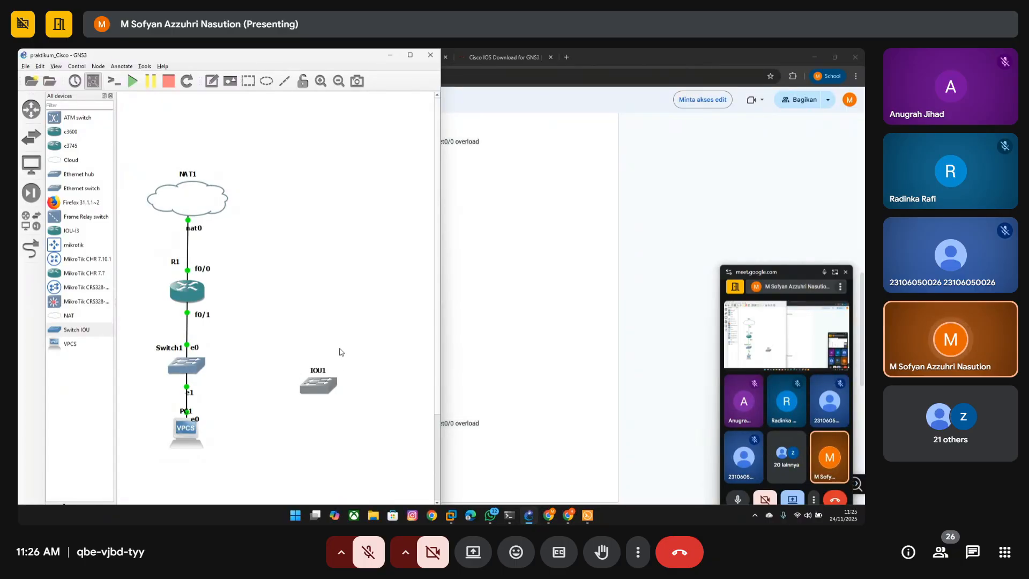
# - Move the IOU1 switch up and closer to Switch1 in the GNS3 topology
pyautogui.scroll(-3, 289, 248)
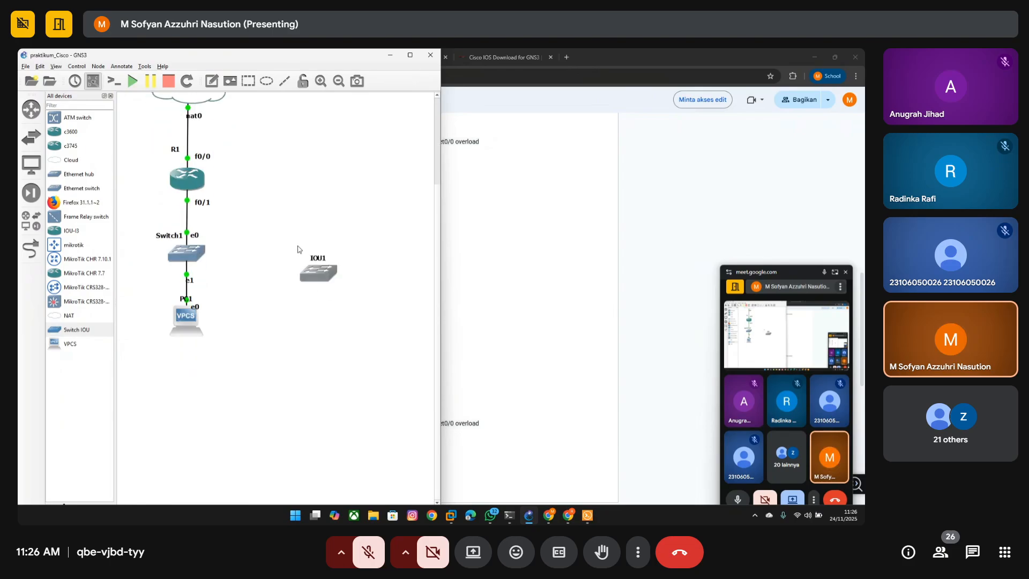
pyautogui.moveTo(326, 277); pyautogui.dragTo(306, 234)
pyautogui.scroll(2, 306, 235)
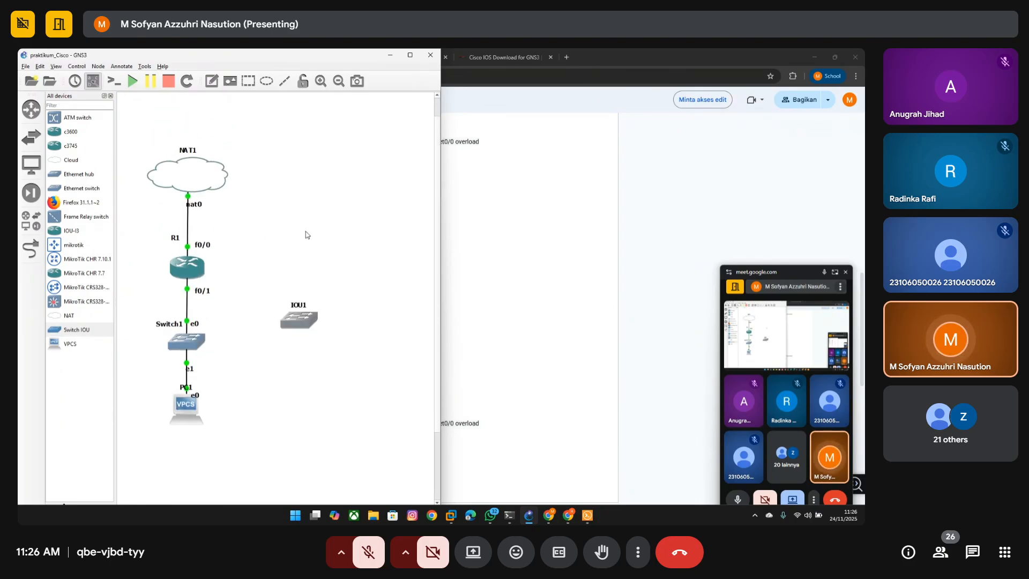
# - Bring up R1's console and review its command history from the interface setup to the ip route command
pyautogui.click(588, 515)
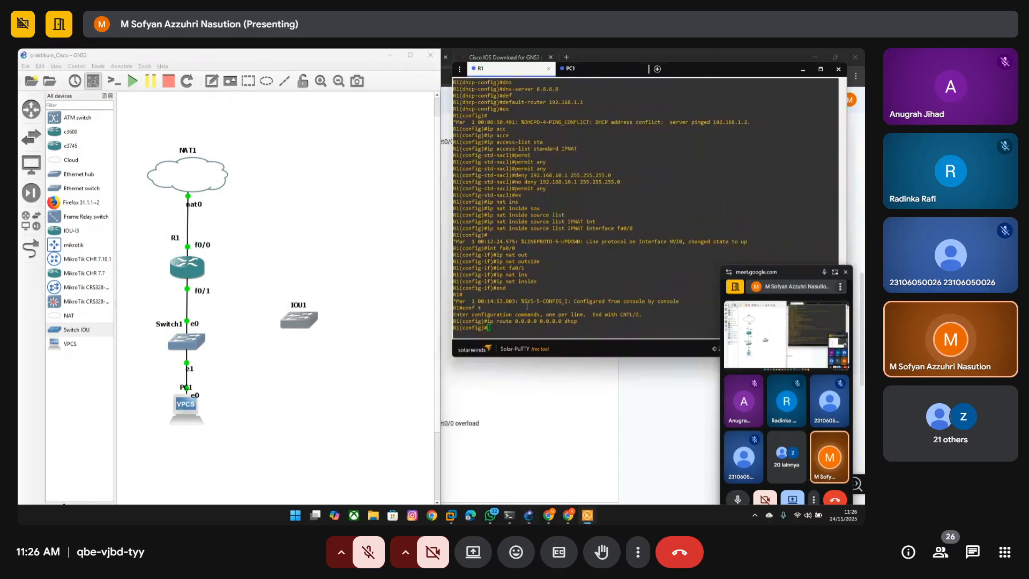
pyautogui.scroll(15, 525, 301)
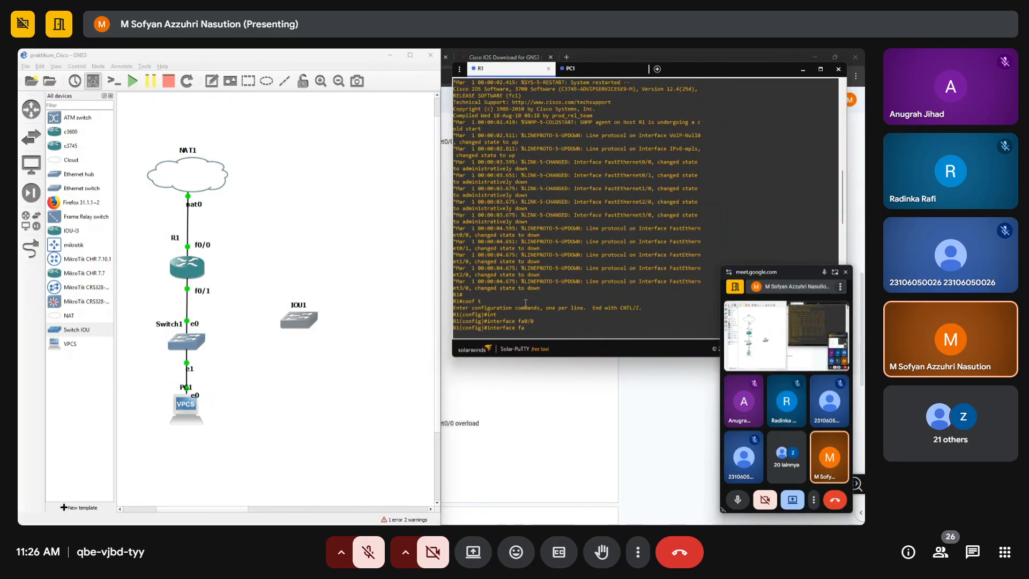
pyautogui.scroll(-15, 526, 302)
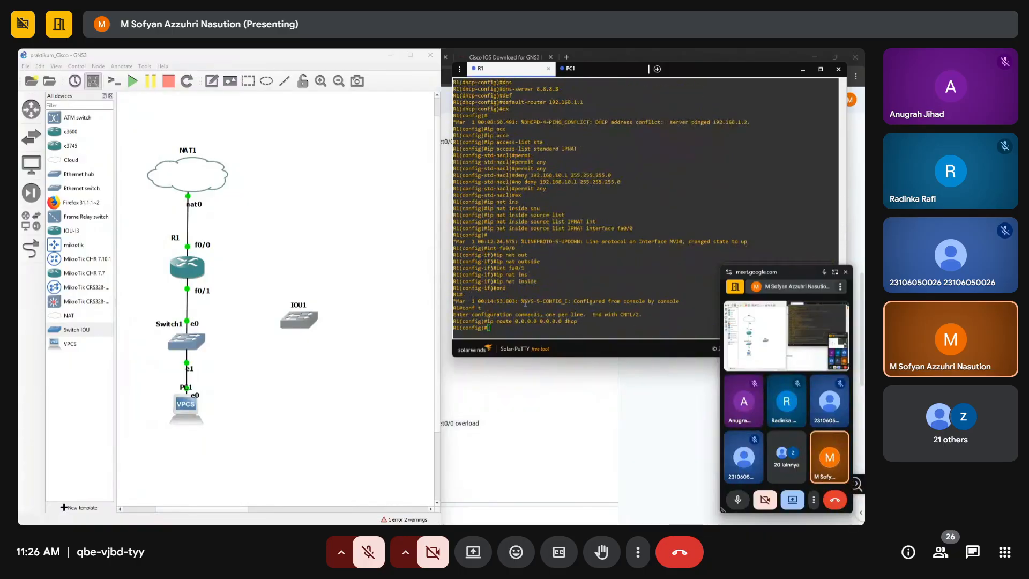